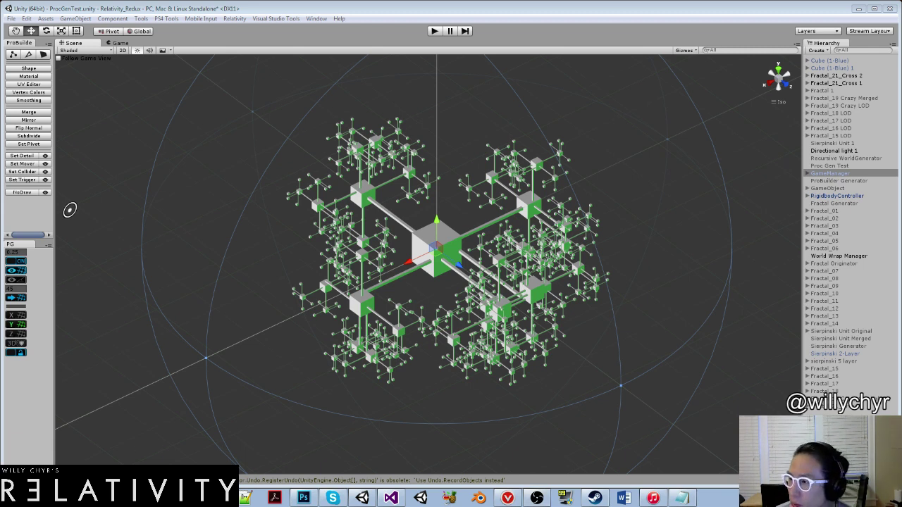
# View the reference image module-h-by-shigeru-ban from the Repeating Architecture folder, then clear the folder and image windows away.
pyautogui.moveTo(901, 91); pyautogui.dragTo(301, 28)
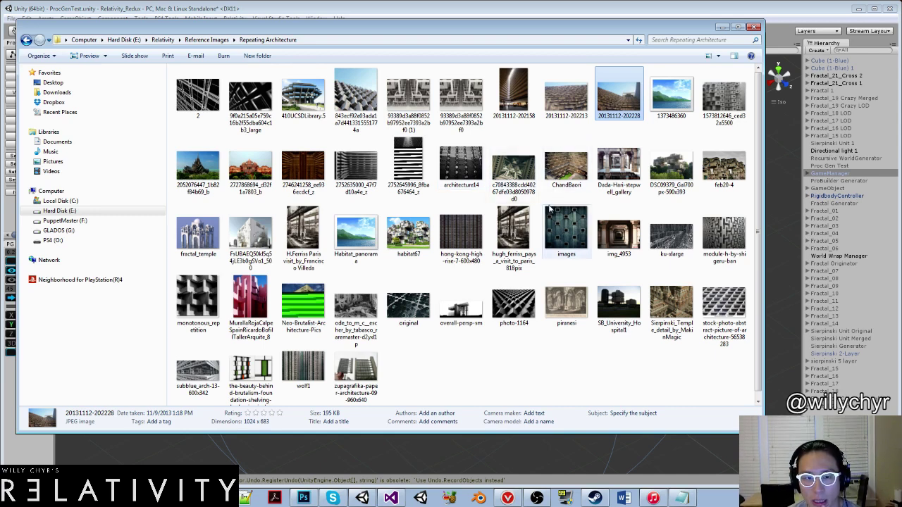
pyautogui.doubleClick(713, 250)
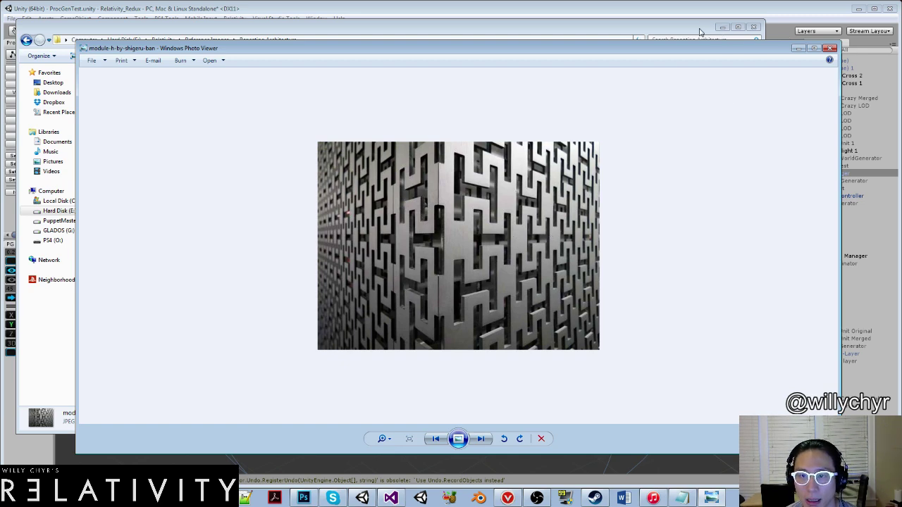
pyautogui.click(722, 28)
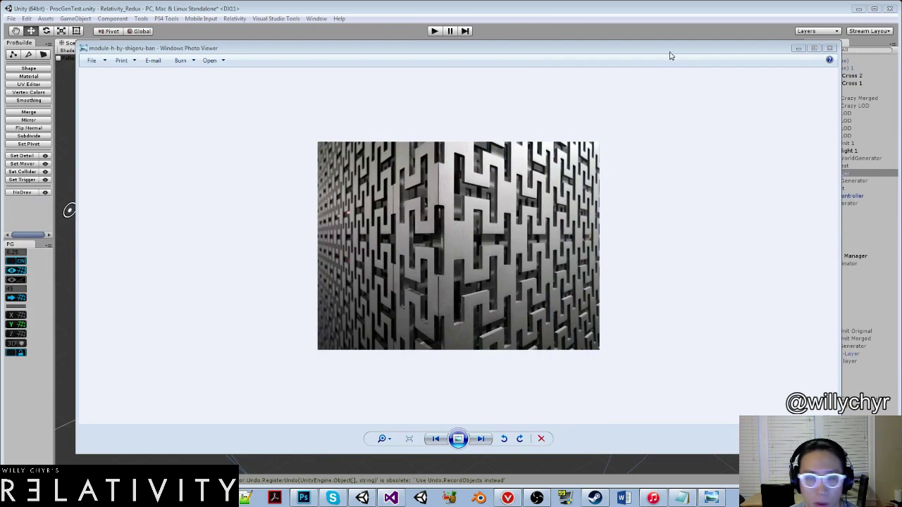
pyautogui.moveTo(666, 51); pyautogui.dragTo(901, 51)
# Open the World_018_PastaTile scene in Unity without saving the changes to ProcGenTest.
pyautogui.click(69, 210)
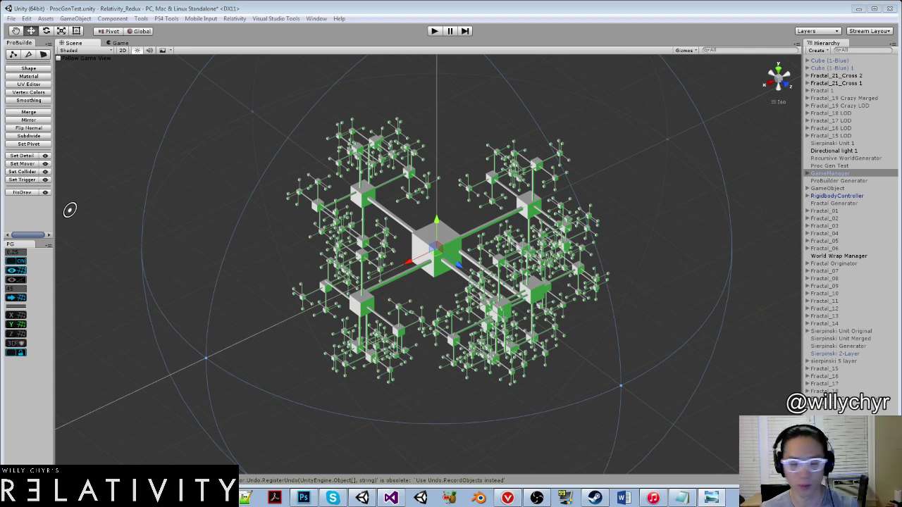
pyautogui.hotkey('ctrl', 'n')
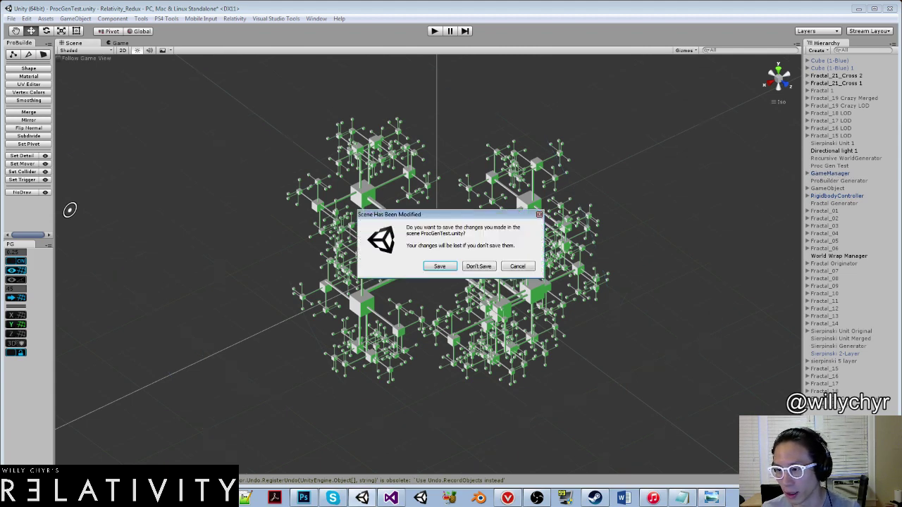
pyautogui.click(480, 267)
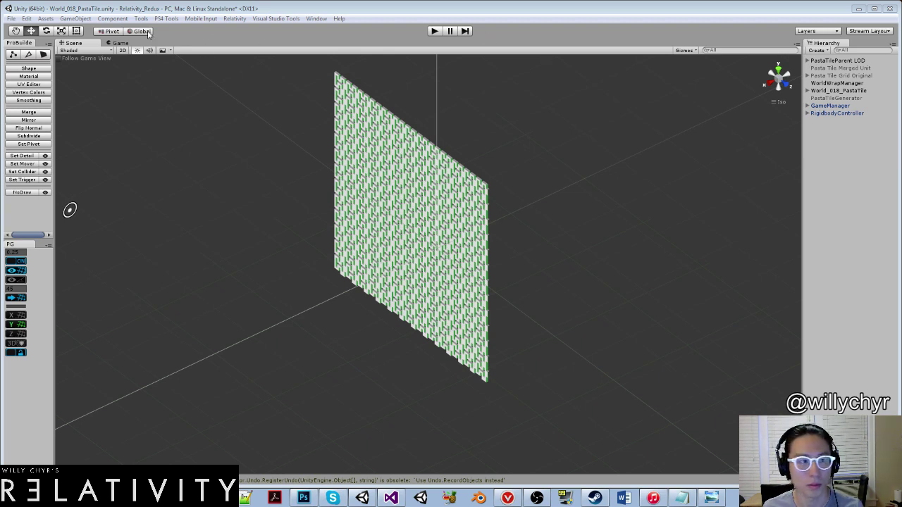
# Play-test the PastaTile world, selecting the Instruction Prompts Mouse object along the way, and pause in the scene view.
pyautogui.click(438, 31)
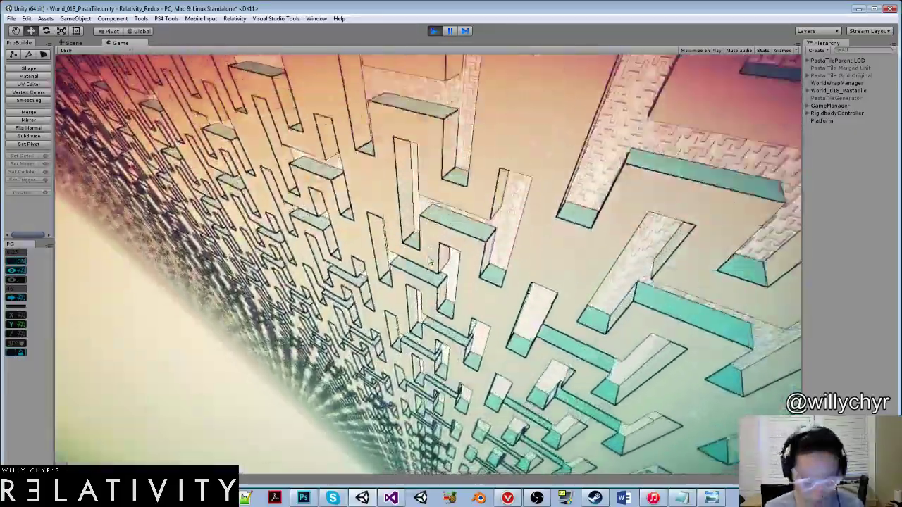
pyautogui.hotkey('ctrl', 'p')
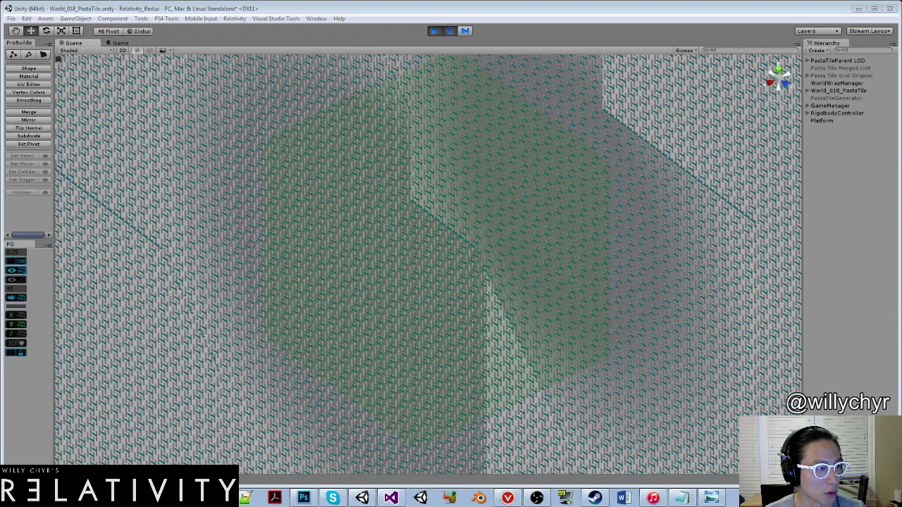
pyautogui.click(288, 229)
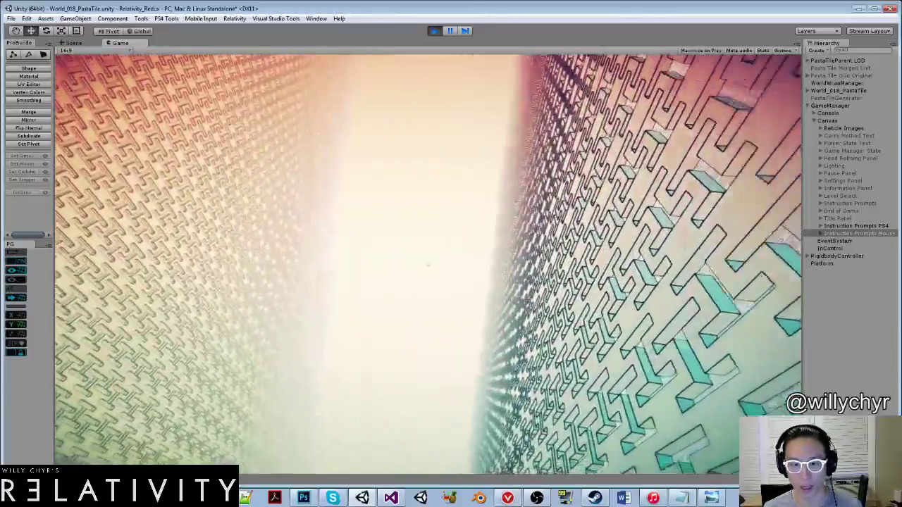
pyautogui.hotkey('ctrl', 'shift', 'p')
pyautogui.hotkey('ctrl', '1')
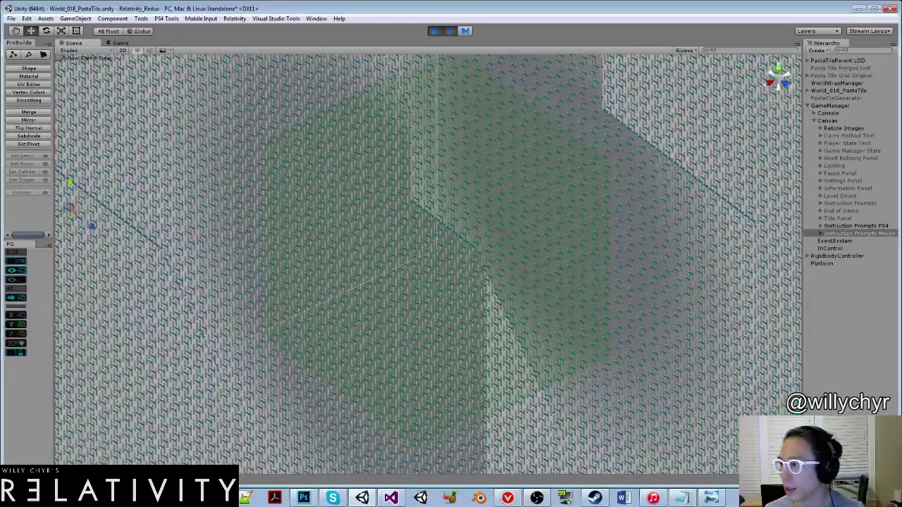
# Compare the paused tile pattern with the module-h-by-shigeru-ban photo, then move the photo out of view.
pyautogui.moveTo(901, 32); pyautogui.dragTo(566, 62)
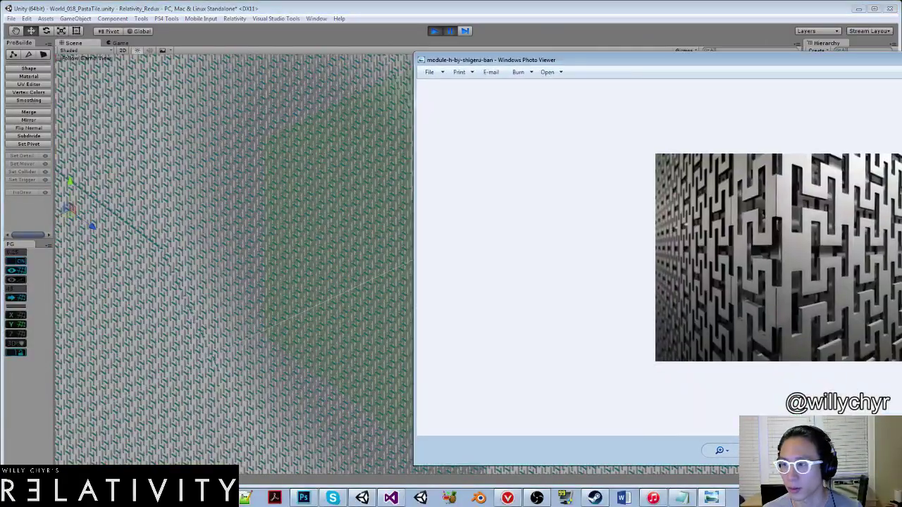
pyautogui.moveTo(900, 56); pyautogui.dragTo(658, 118)
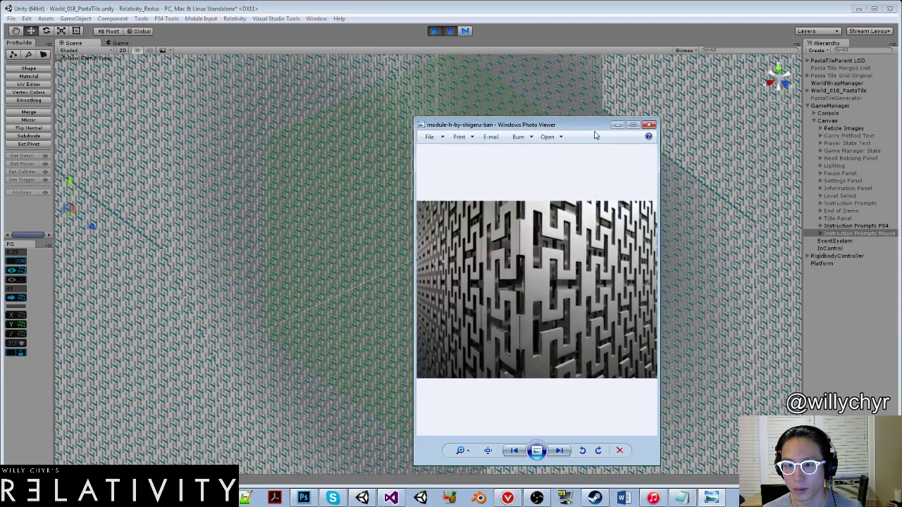
pyautogui.moveTo(533, 125); pyautogui.dragTo(901, 139)
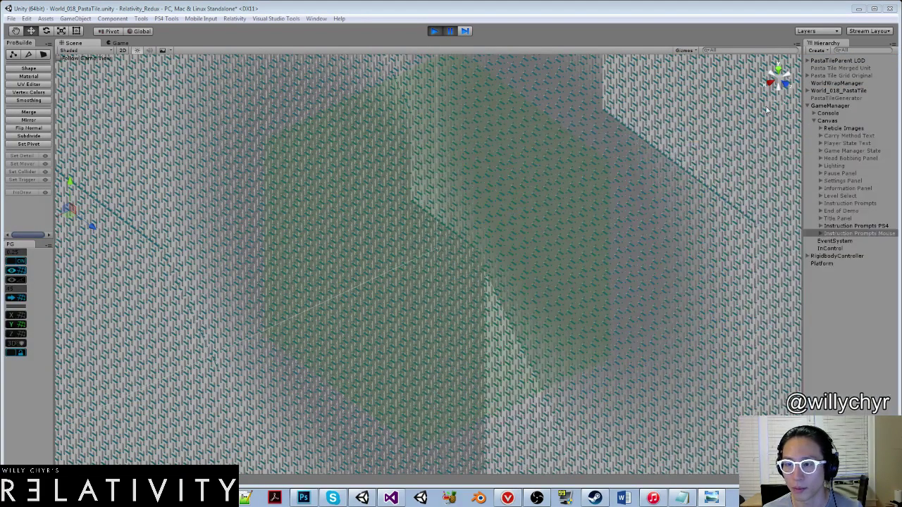
# Resume the PastaTile play test, pause it in the scene view and stop playing.
pyautogui.click(434, 31)
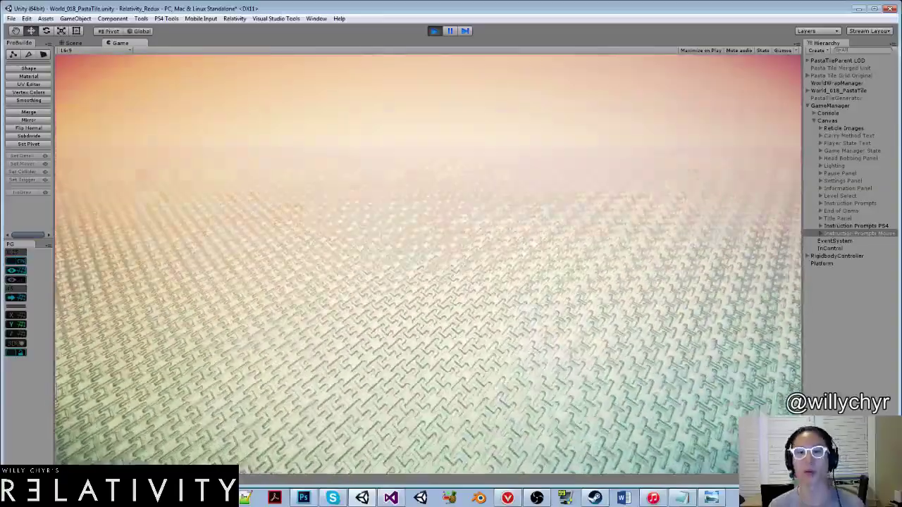
pyautogui.hotkey('ctrl', 'shift', 'p')
pyautogui.hotkey('ctrl', '1')
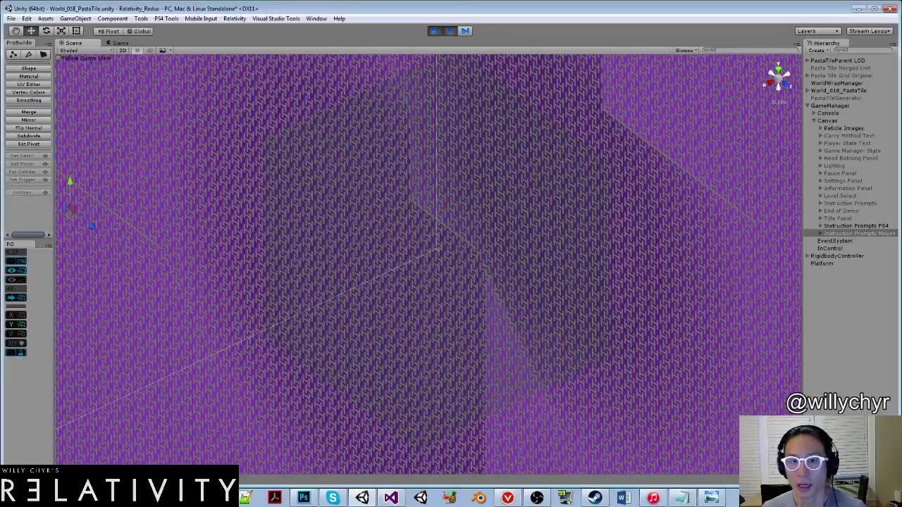
pyautogui.click(437, 31)
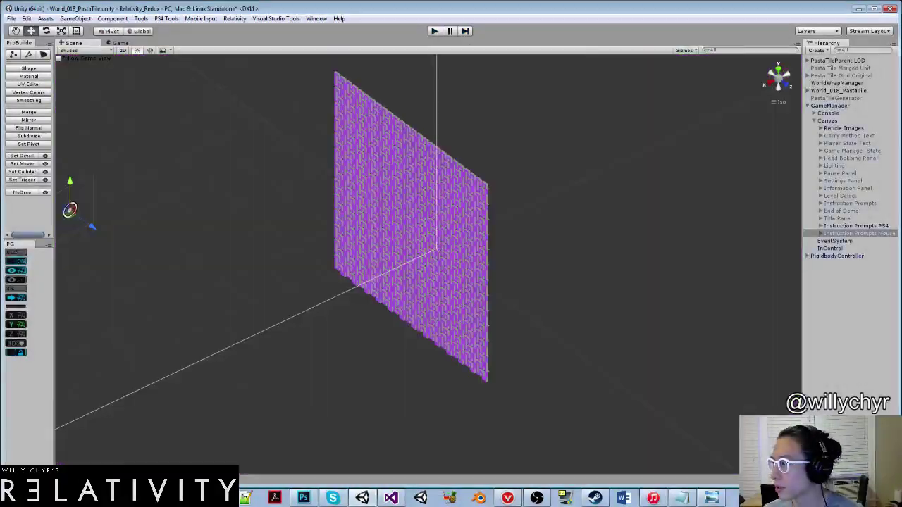
# View the reference render of nested box frames from the Repeating Architecture folder, then return to the Unity scene.
pyautogui.moveTo(901, 39); pyautogui.dragTo(493, 60)
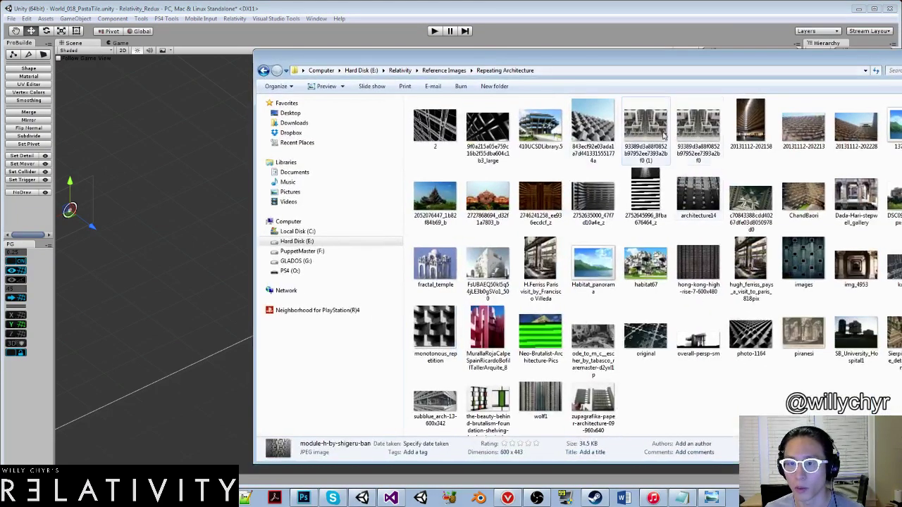
pyautogui.doubleClick(648, 128)
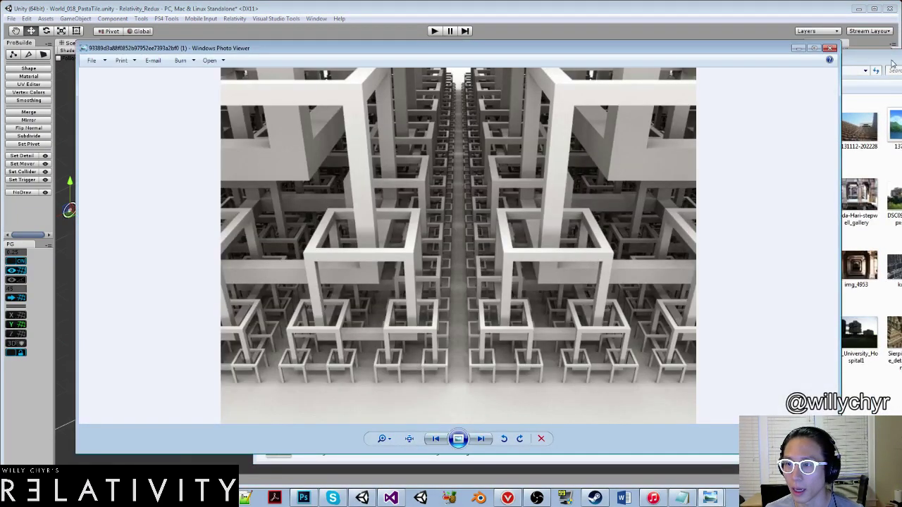
pyautogui.moveTo(893, 61); pyautogui.dragTo(901, 61)
pyautogui.hotkey('alt', 'Tab')
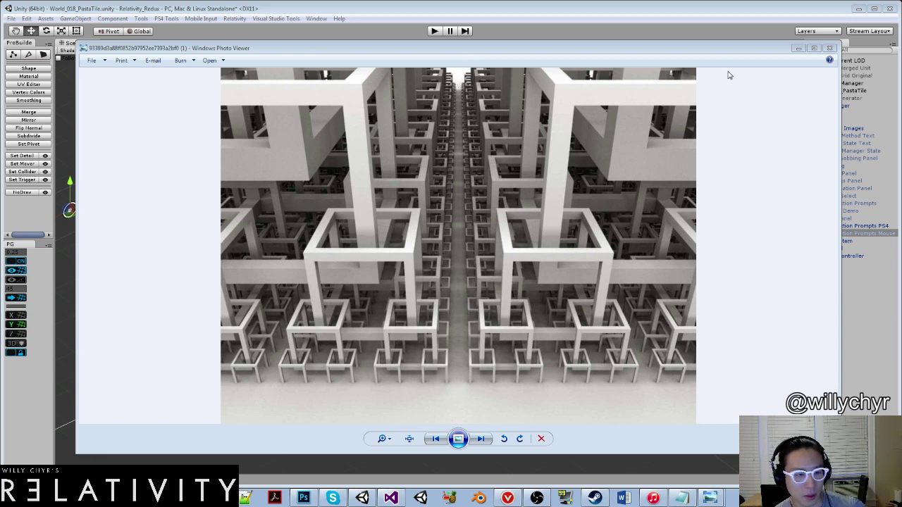
pyautogui.click(801, 49)
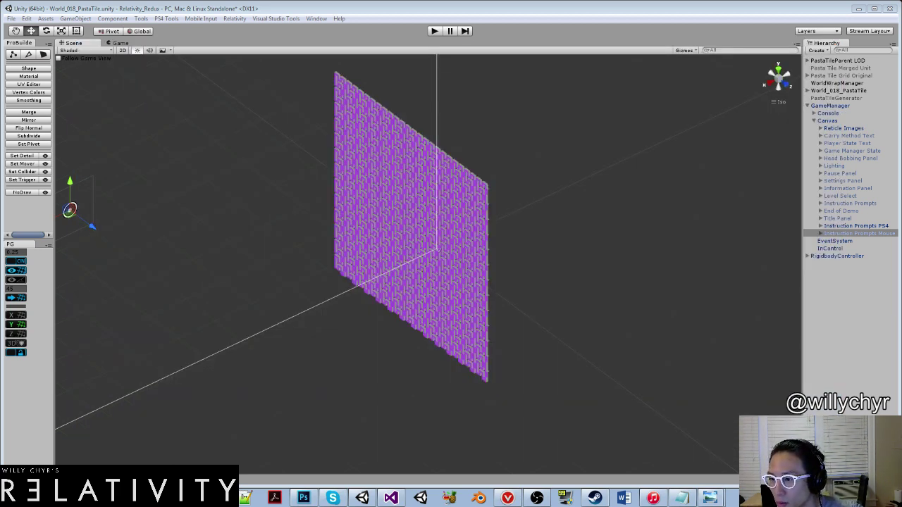
# Open the World_021_BoxesInsideBoxes scene, discarding the changes to the PastaTile scene.
pyautogui.click(473, 267)
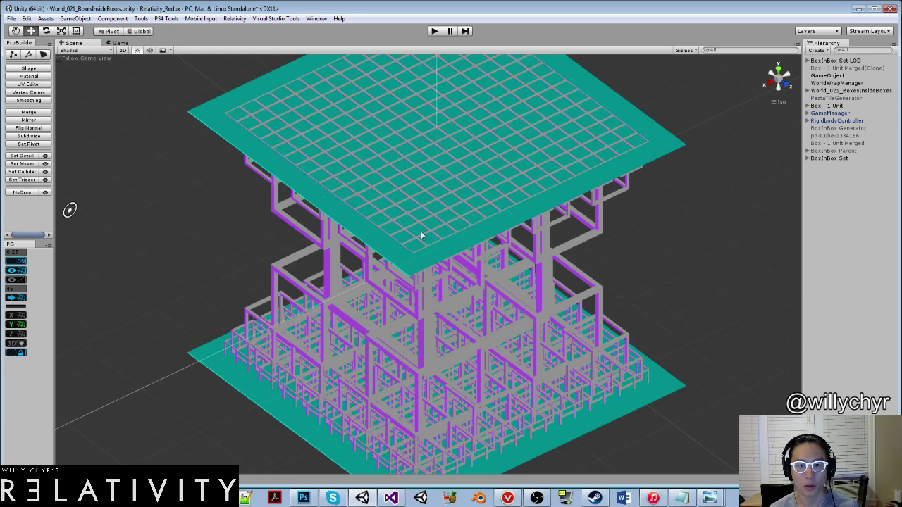
pyautogui.scroll(-2, 637, 276)
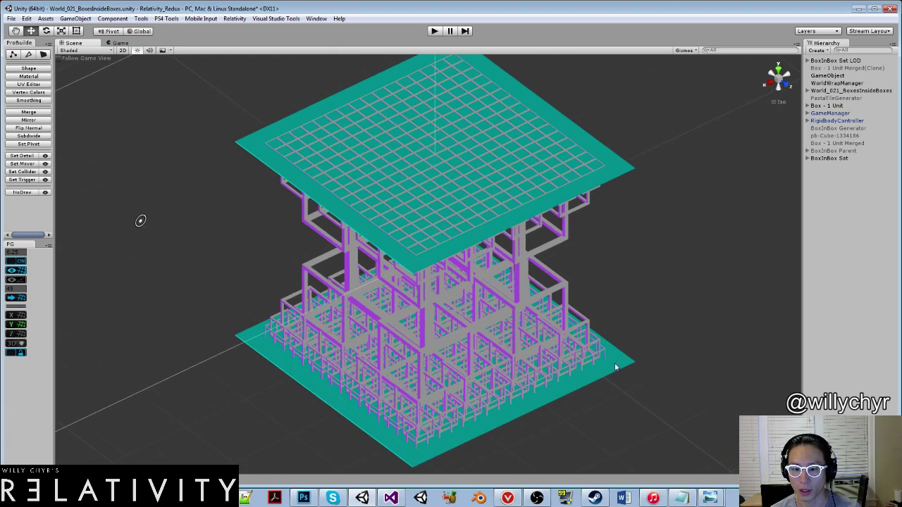
pyautogui.scroll(2, 627, 388)
# Deactivate Floor and Floor 1 of the BoxInBox Set and inspect the nested box frames beneath them.
pyautogui.click(634, 405)
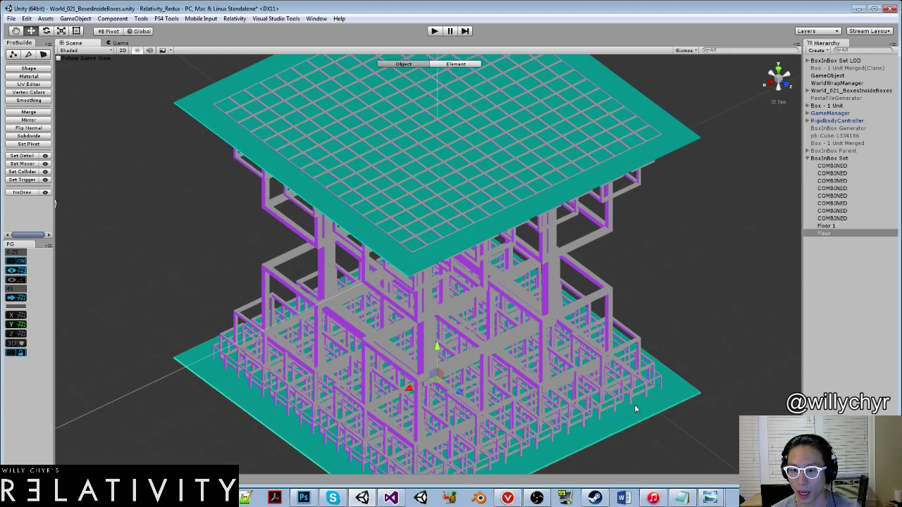
pyautogui.keyDown('shift'); pyautogui.click(565, 190); pyautogui.keyUp('shift')
pyautogui.scroll(-3, 634, 201)
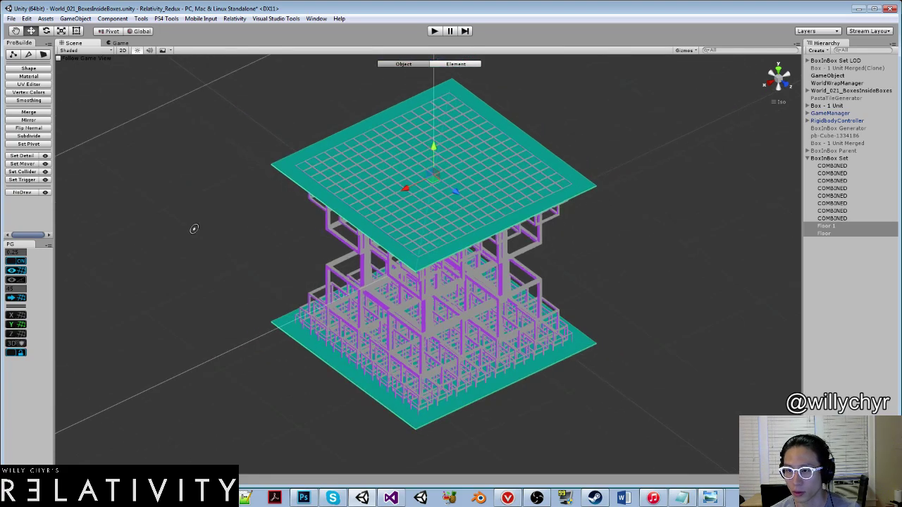
pyautogui.click(664, 229)
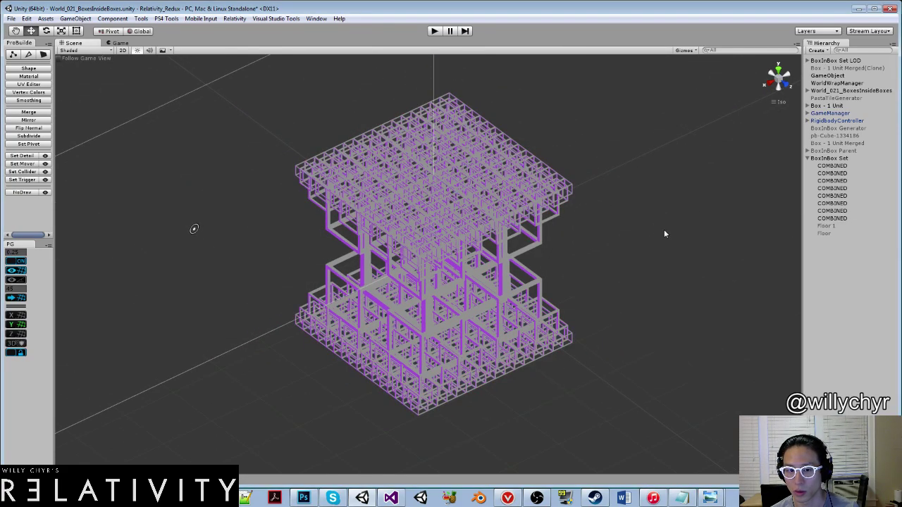
pyautogui.keyDown('alt'); pyautogui.moveTo(664, 229); pyautogui.dragTo(536, 185); pyautogui.keyUp('alt')
pyautogui.scroll(4, 457, 126)
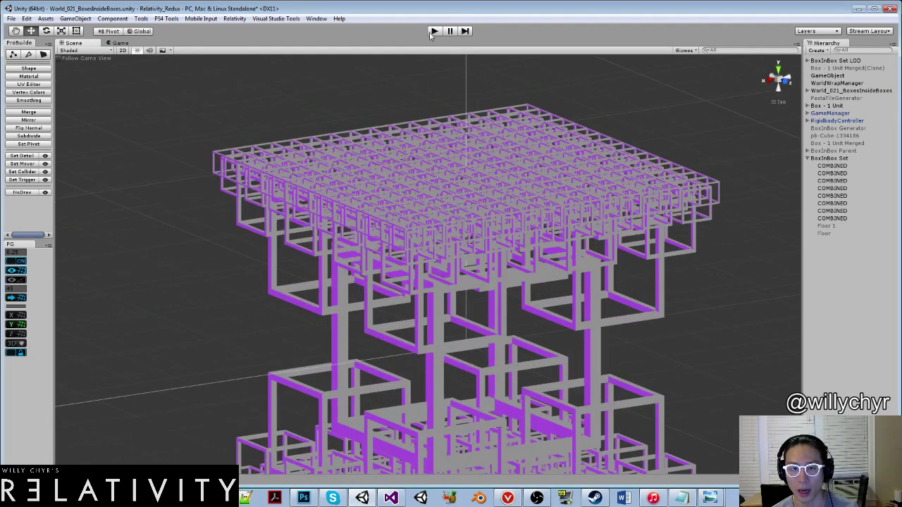
# Reactivate Floor 1 and Floor in the BoxInBox Set.
pyautogui.click(849, 226)
pyautogui.keyDown('shift'); pyautogui.click(849, 233); pyautogui.keyUp('shift')
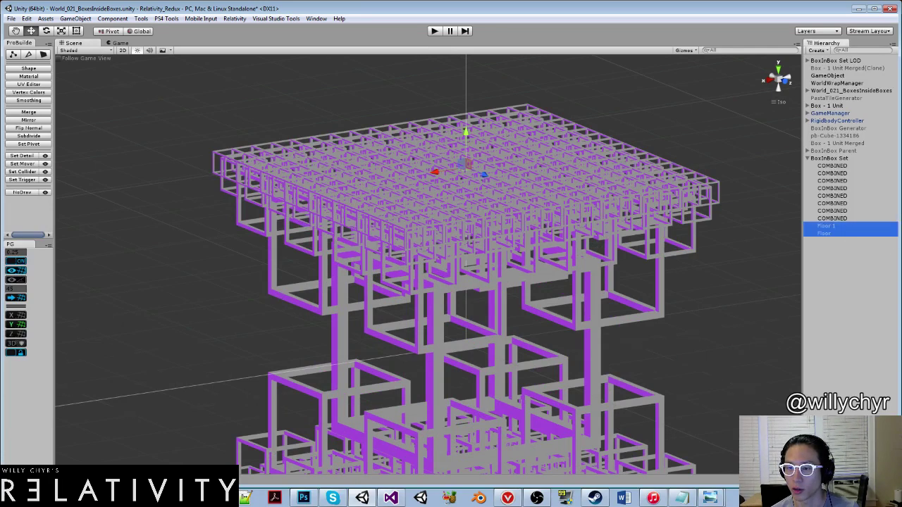
pyautogui.hotkey('alt', 'shift', 'a')
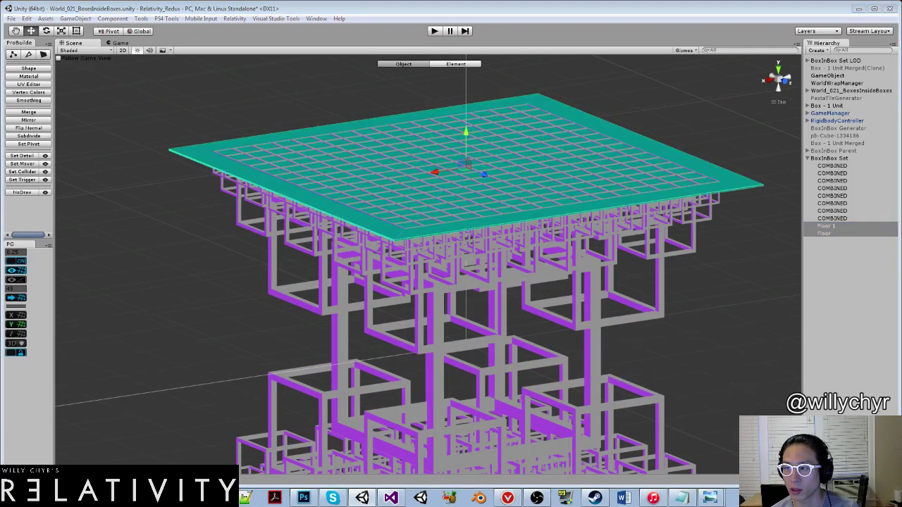
# Play-test the BoxesInsideBoxes world, pause it in the scene view and stop playing.
pyautogui.click(433, 32)
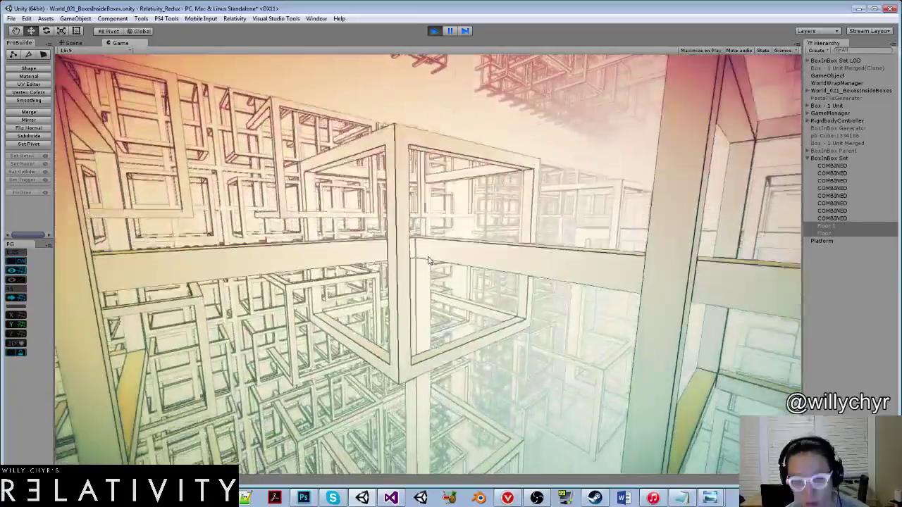
pyautogui.hotkey('ctrl', 'shift', 'p')
pyautogui.hotkey('ctrl', '1')
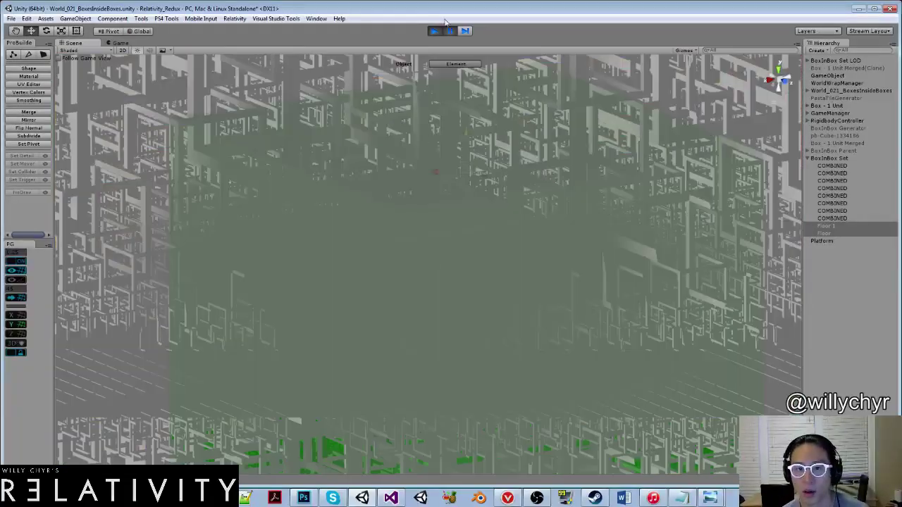
pyautogui.hotkey('ctrl', 'p')
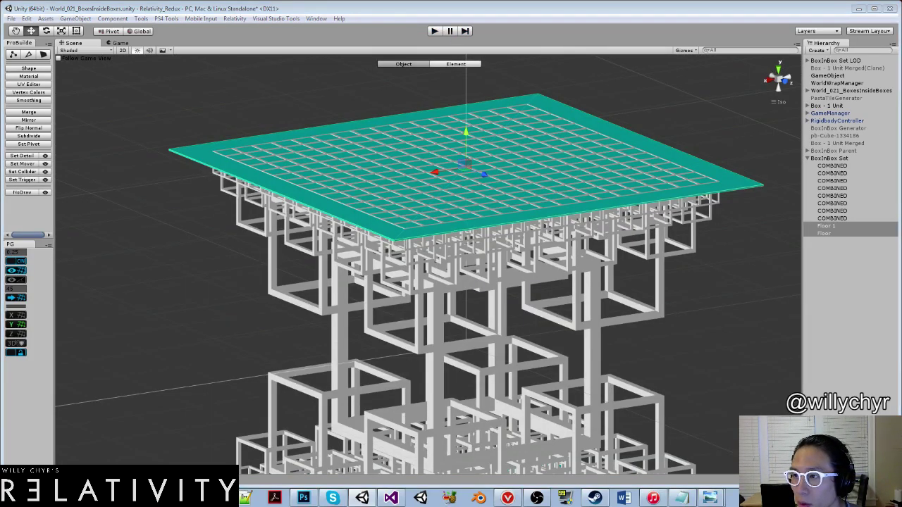
# Deactivate Floor 1 and Floor, then check the World_021_BoxesInsideBoxes, WorldWrapManager and BoxInBox Set objects.
pyautogui.click(808, 91)
pyautogui.click(808, 90)
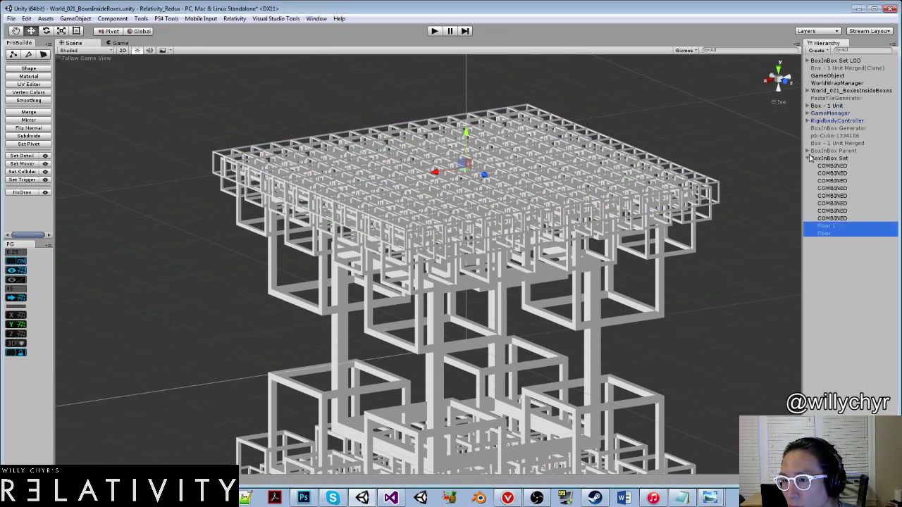
pyautogui.click(839, 92)
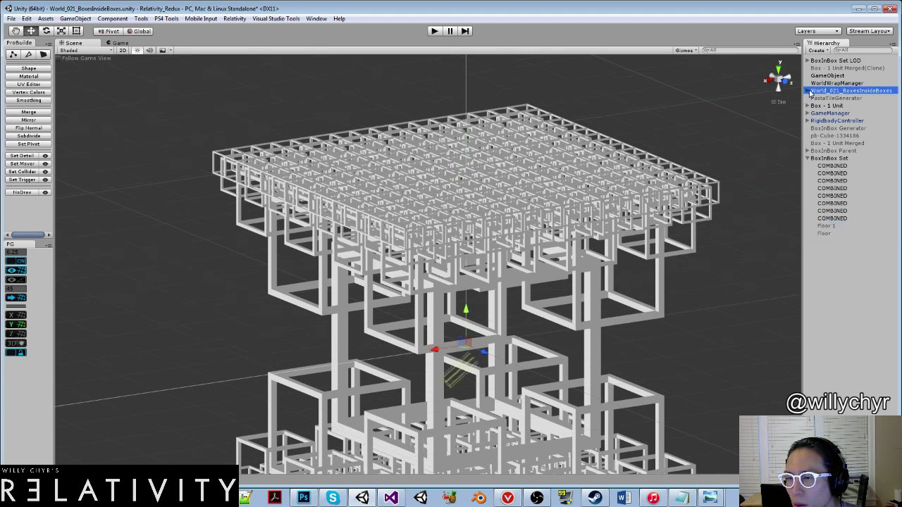
pyautogui.click(808, 92)
pyautogui.click(809, 91)
pyautogui.click(842, 83)
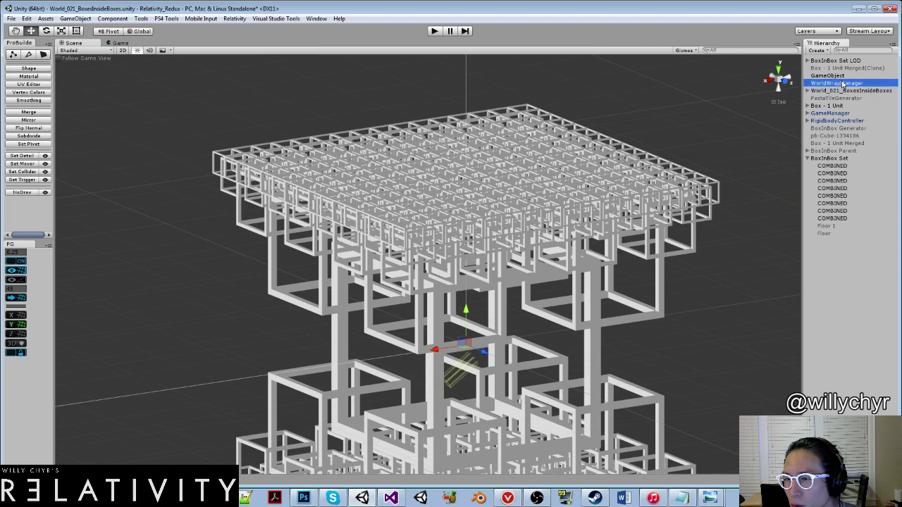
pyautogui.click(830, 159)
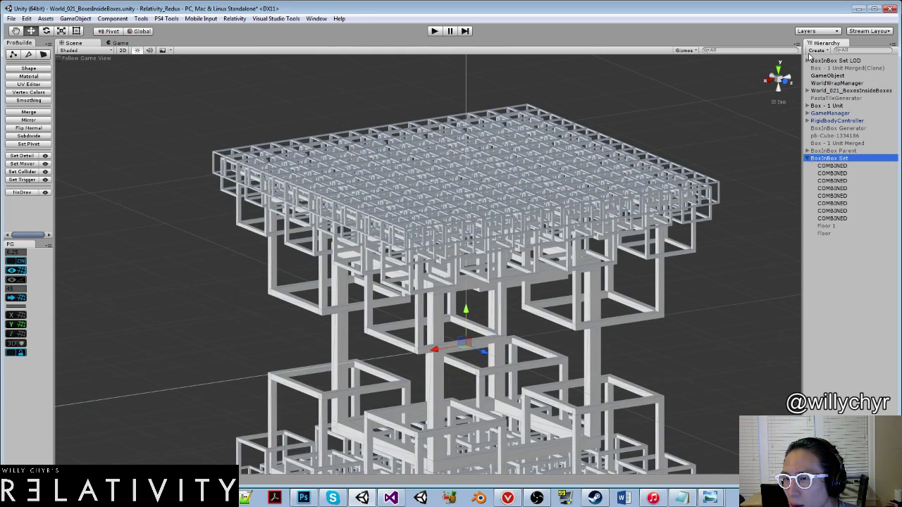
# Delete the inactive Floor 2 and Floor 3 objects from the BoxInBox Set LOD group.
pyautogui.click(807, 61)
pyautogui.click(824, 129)
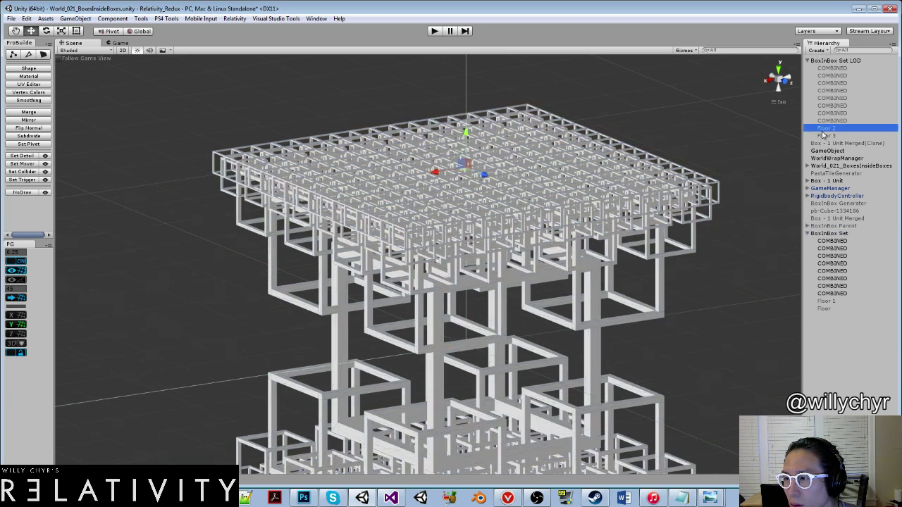
pyautogui.click(824, 121)
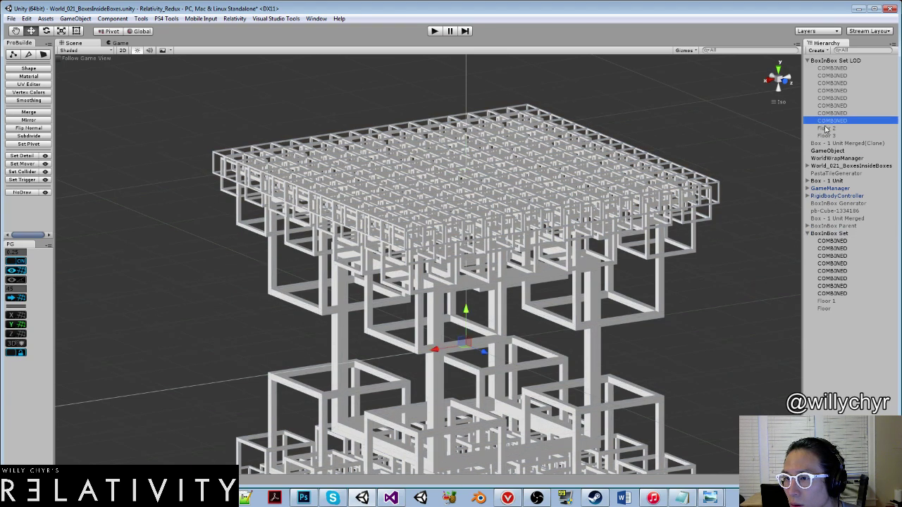
pyautogui.click(825, 128)
pyautogui.keyDown('ctrl'); pyautogui.click(828, 133); pyautogui.keyUp('ctrl')
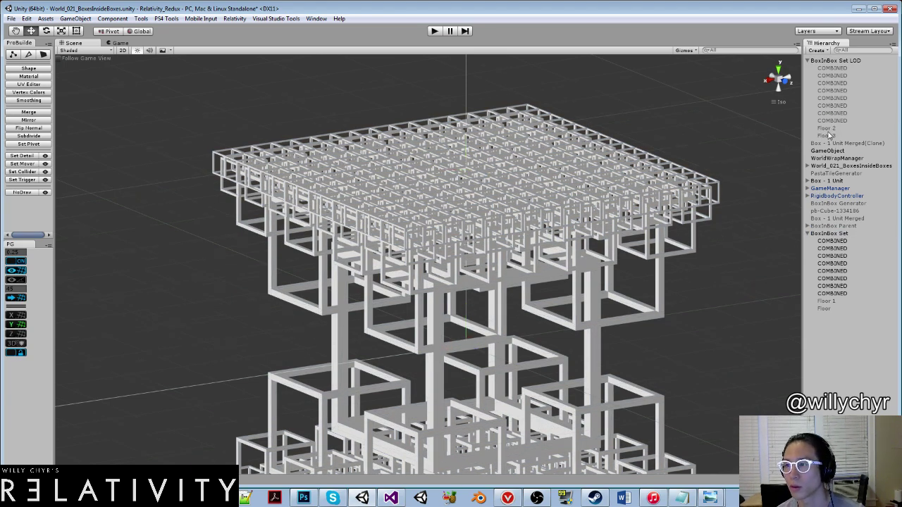
pyautogui.keyDown('ctrl'); pyautogui.rightClick(828, 132); pyautogui.keyUp('ctrl')
pyautogui.keyDown('ctrl'); pyautogui.click(826, 129); pyautogui.keyUp('ctrl')
pyautogui.keyDown('ctrl'); pyautogui.rightClick(826, 127); pyautogui.keyUp('ctrl')
pyautogui.keyDown('ctrl'); pyautogui.click(827, 126); pyautogui.keyUp('ctrl')
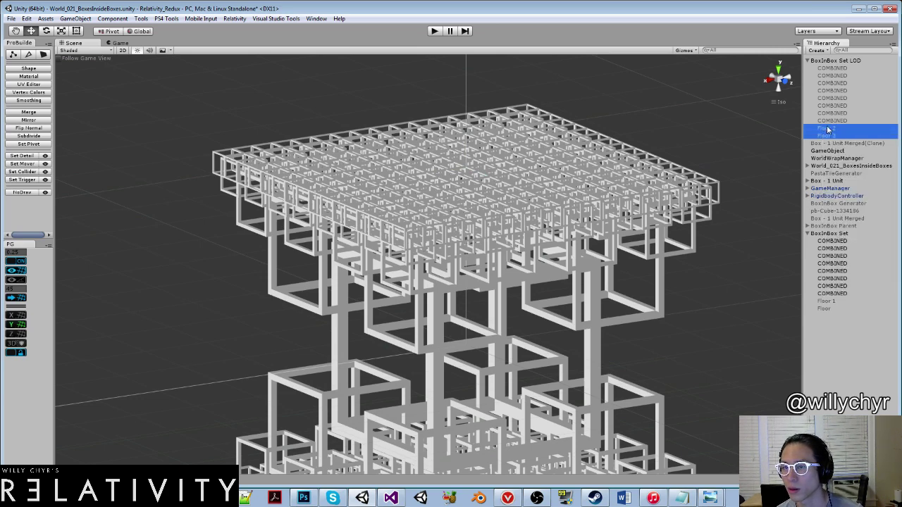
pyautogui.rightClick(827, 129)
pyautogui.click(841, 176)
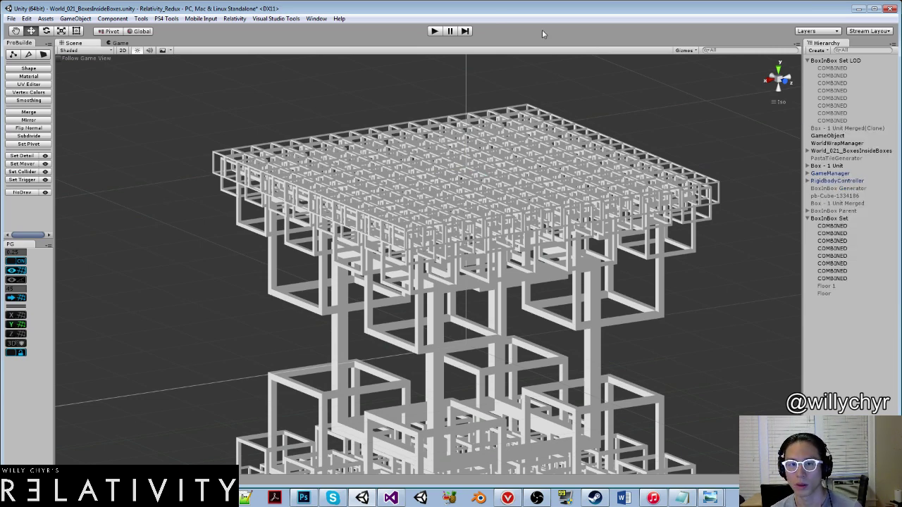
# Play-test the BoxesInsideBoxes world without its floors, pausing it to inspect the wrapped frames in the scene view, and stop playing.
pyautogui.click(434, 31)
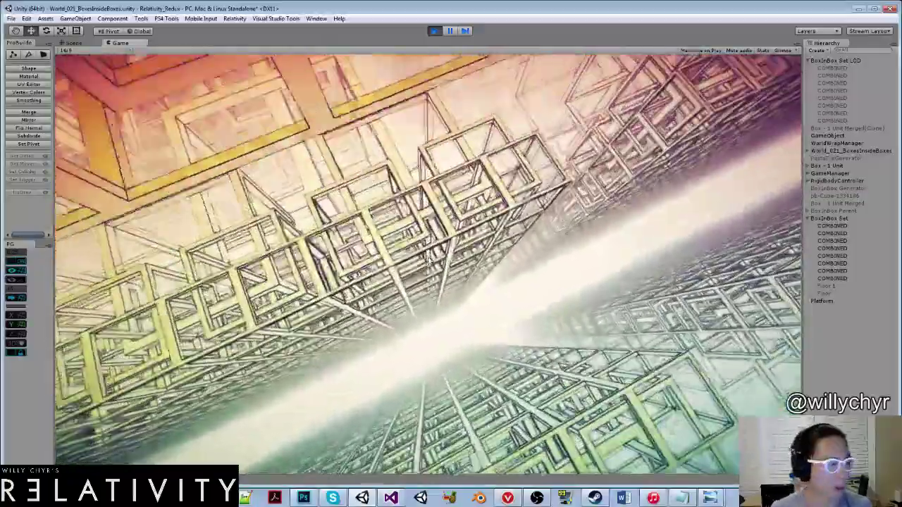
pyautogui.hotkey('ctrl', 'shift', 'p')
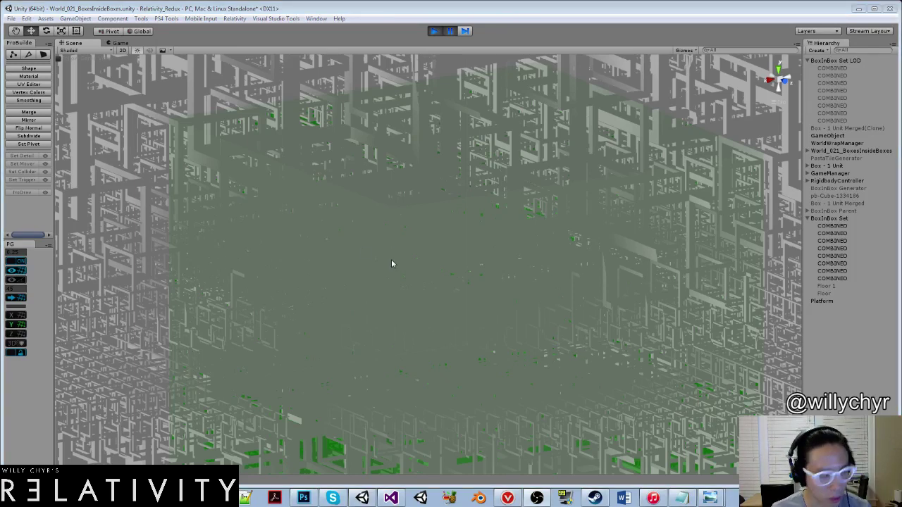
pyautogui.hotkey('ctrl', 'p')
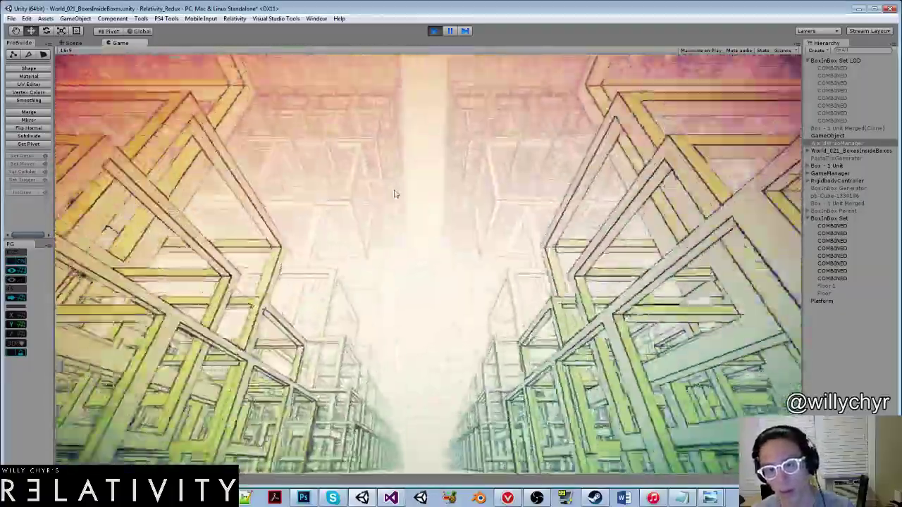
pyautogui.hotkey('ctrl', 'p')
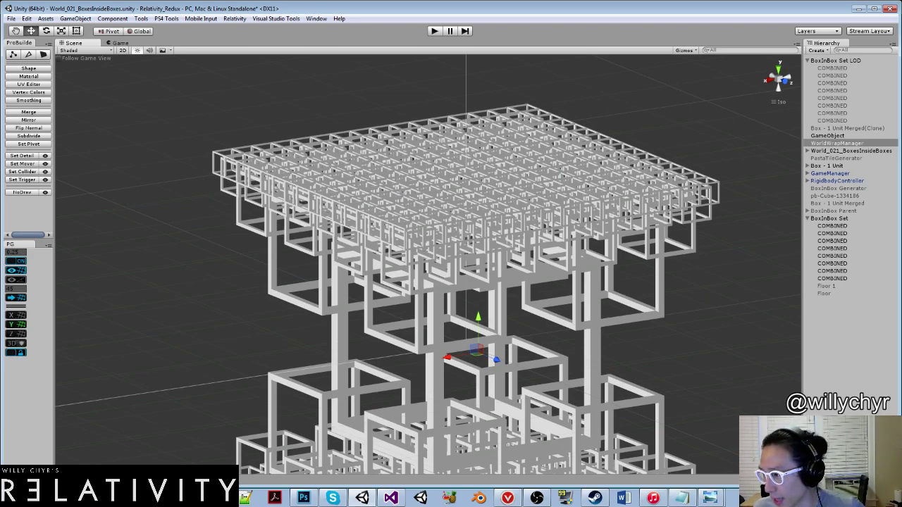
# Switch to the Repeating Architecture folder in Windows Explorer and open all its images in Windows Photo Viewer.
pyautogui.moveTo(901, 93); pyautogui.dragTo(343, 60)
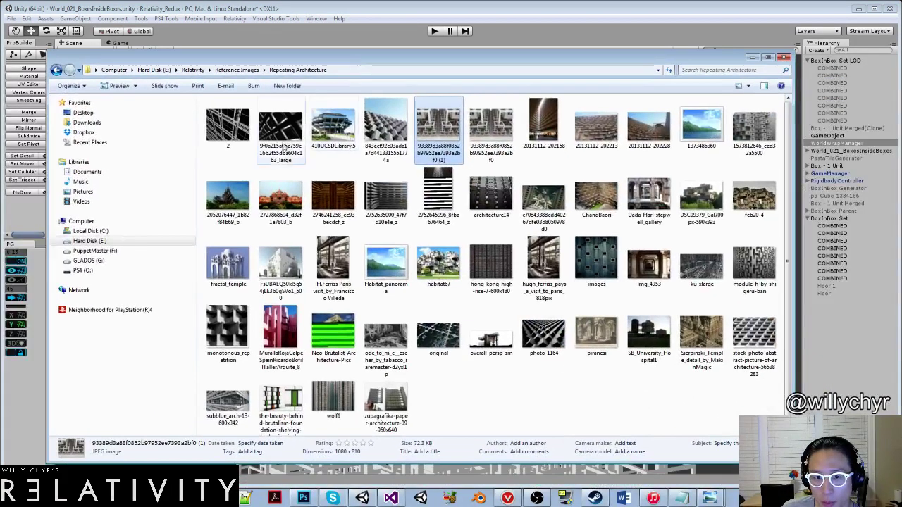
pyautogui.scroll(1, 384, 391)
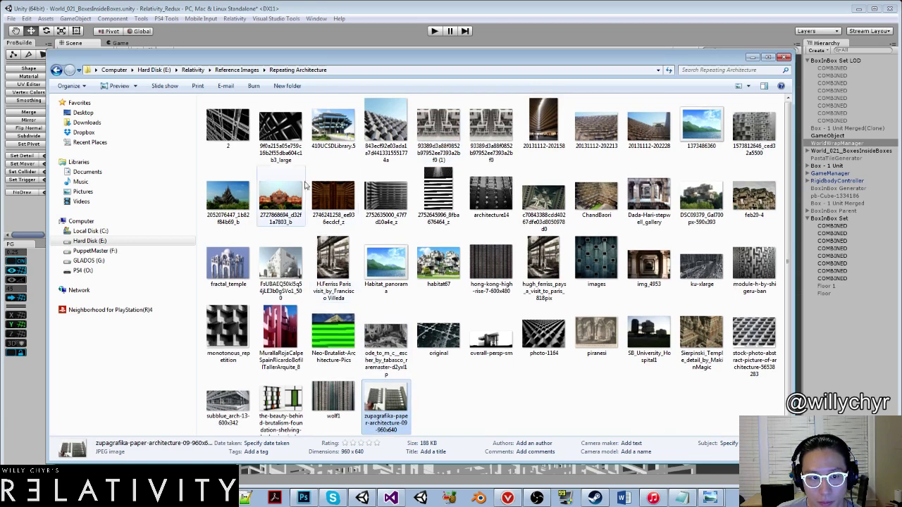
pyautogui.hotkey('ctrl', 'a')
pyautogui.rightClick(235, 121)
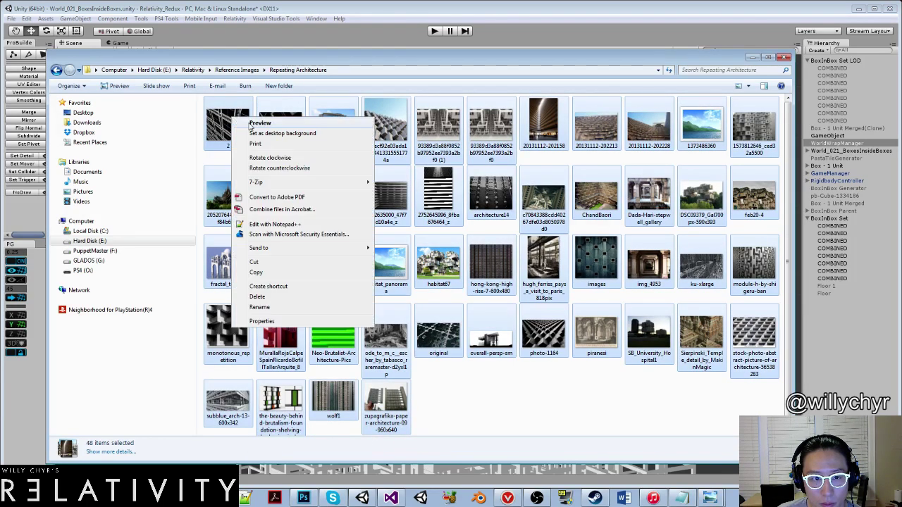
pyautogui.click(250, 126)
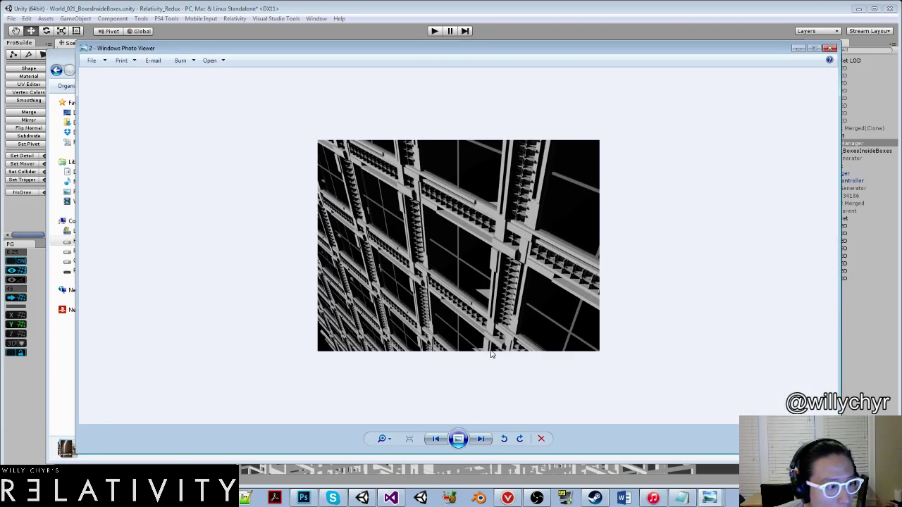
# Look through the first reference images, from the dark grid structures and hotel atrium to the capsule tower facade.
pyautogui.press('Right')
pyautogui.press('Right')
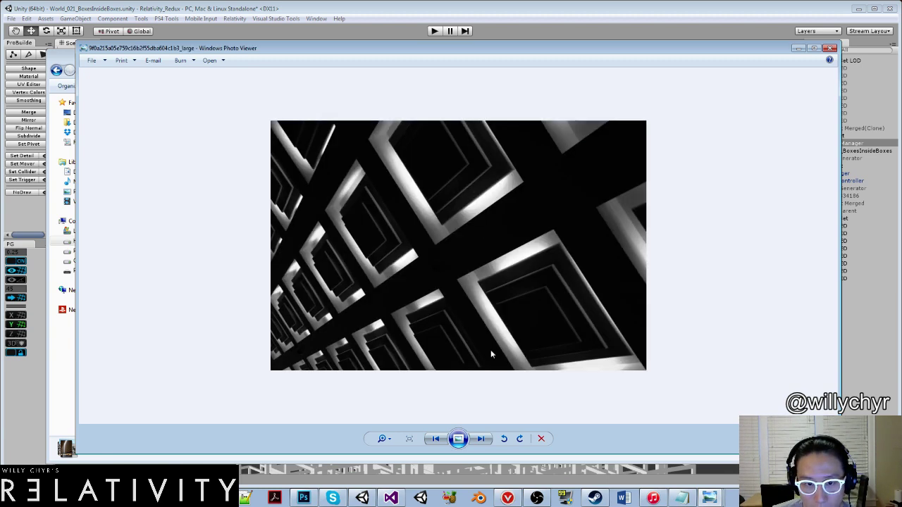
pyautogui.press('Right')
pyautogui.press('Right')
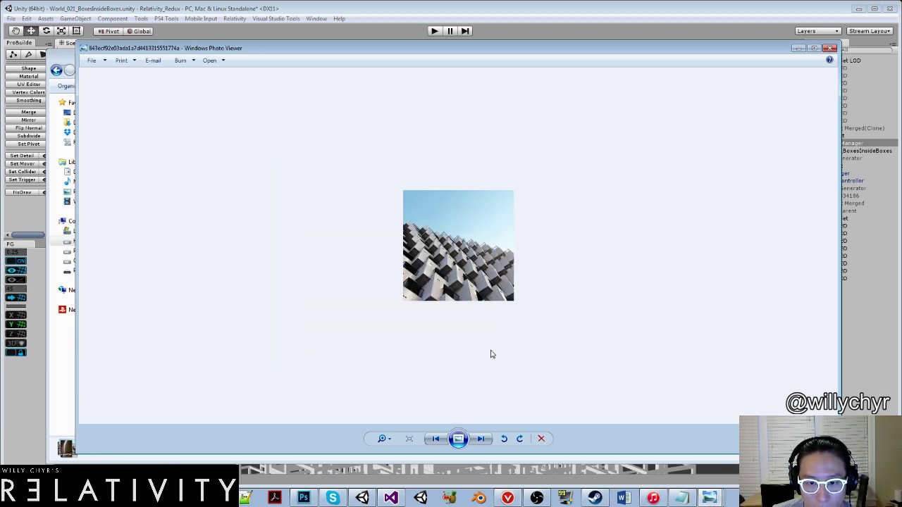
pyautogui.press('Right')
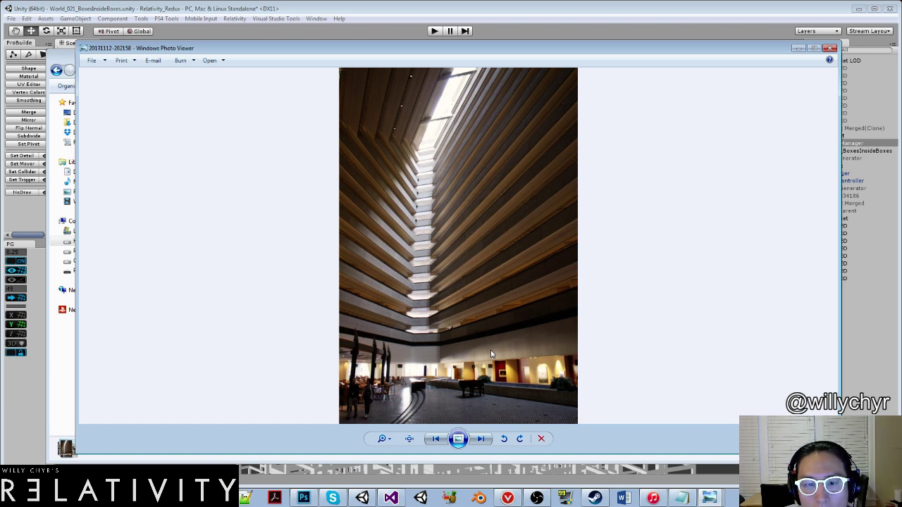
pyautogui.press('Right')
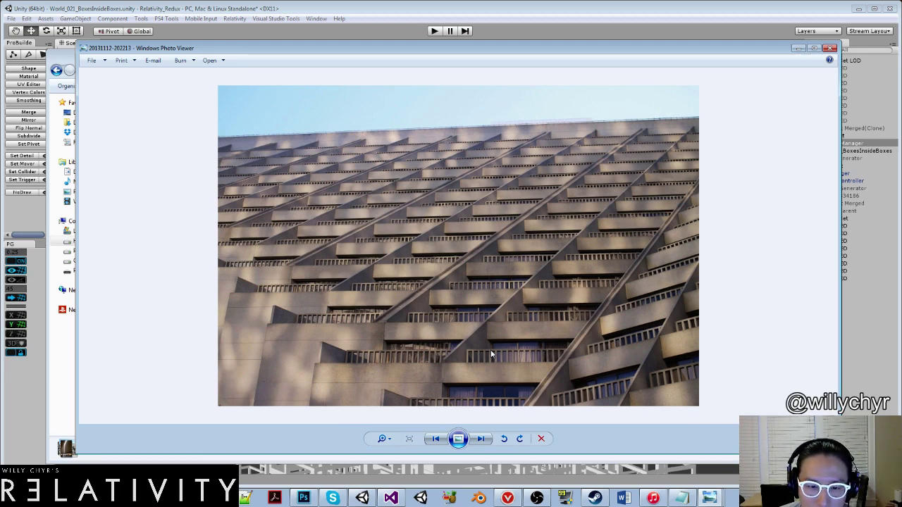
pyautogui.press('Right')
pyautogui.press('Right')
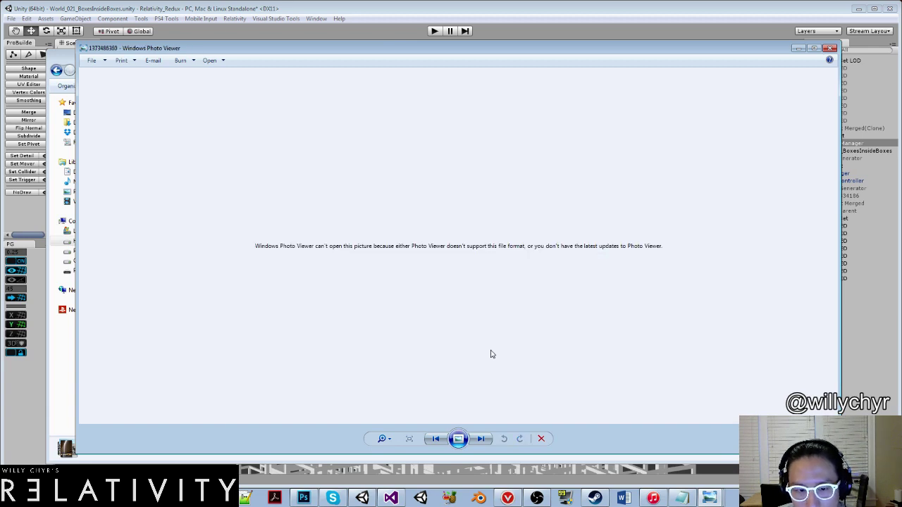
pyautogui.press('Right')
pyautogui.press('Left')
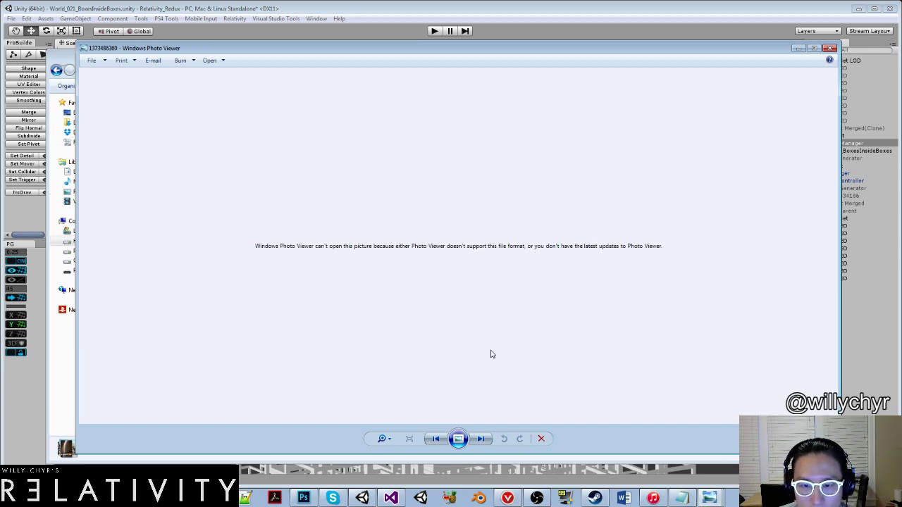
pyautogui.press('Right')
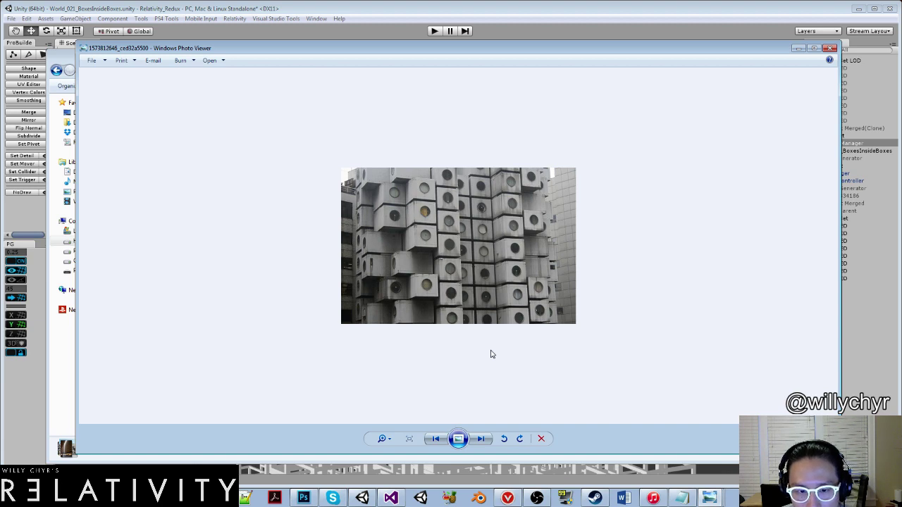
# View the two temple photos, the lit atrium and the curved balcony facade, continuing through to architecture14.
pyautogui.press('Right')
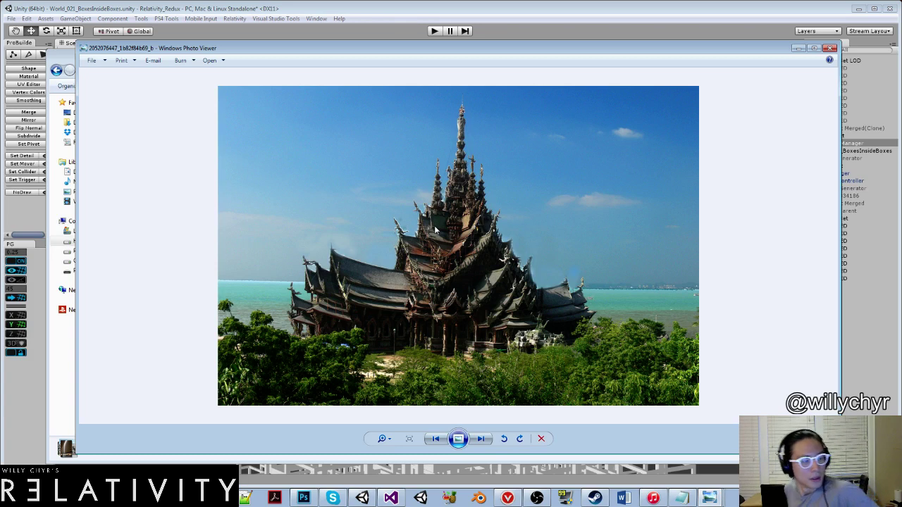
pyautogui.press('Right')
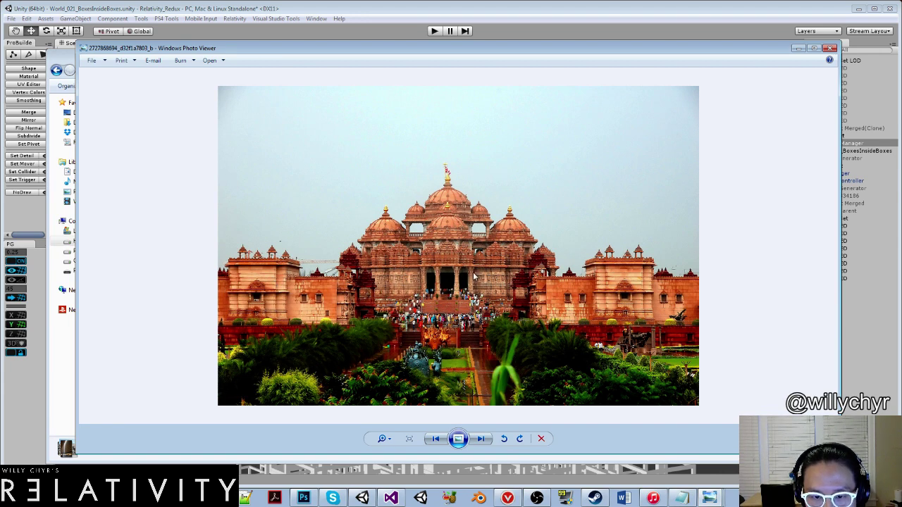
pyautogui.press('Right')
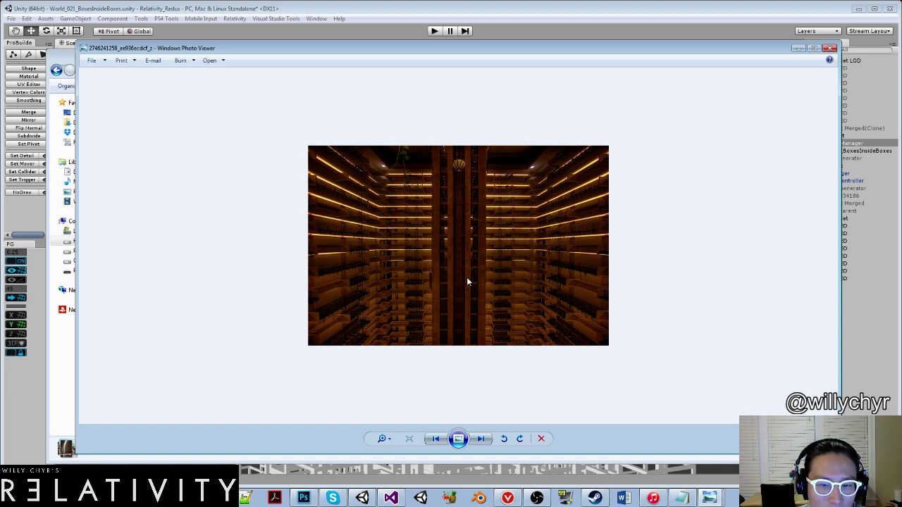
pyautogui.press('Right')
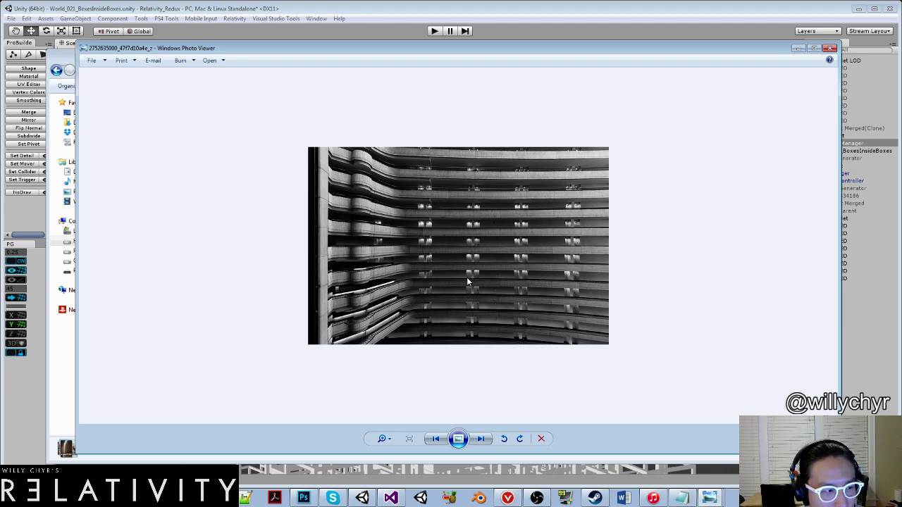
pyautogui.press('Right')
pyautogui.press('Right')
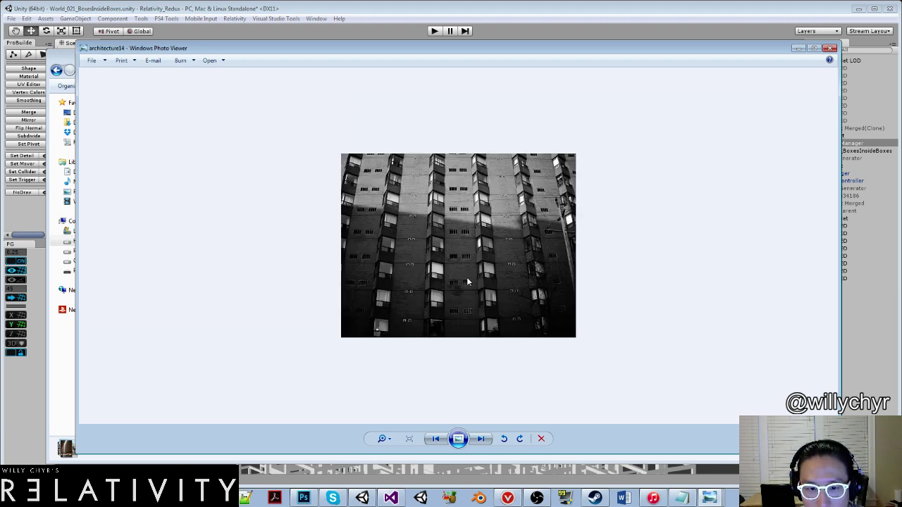
# Revisit the striped atrium image and the curved balcony facade, and return to architecture14.
pyautogui.press('Right')
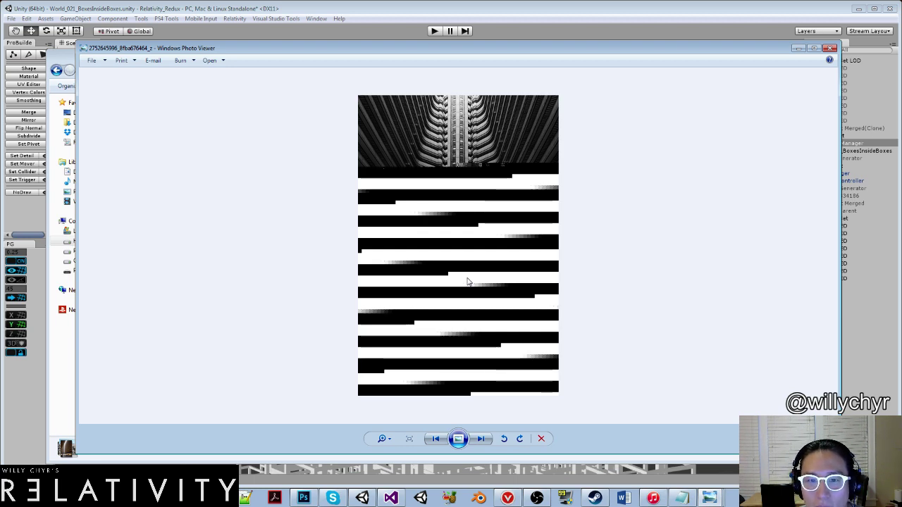
pyautogui.press('Right')
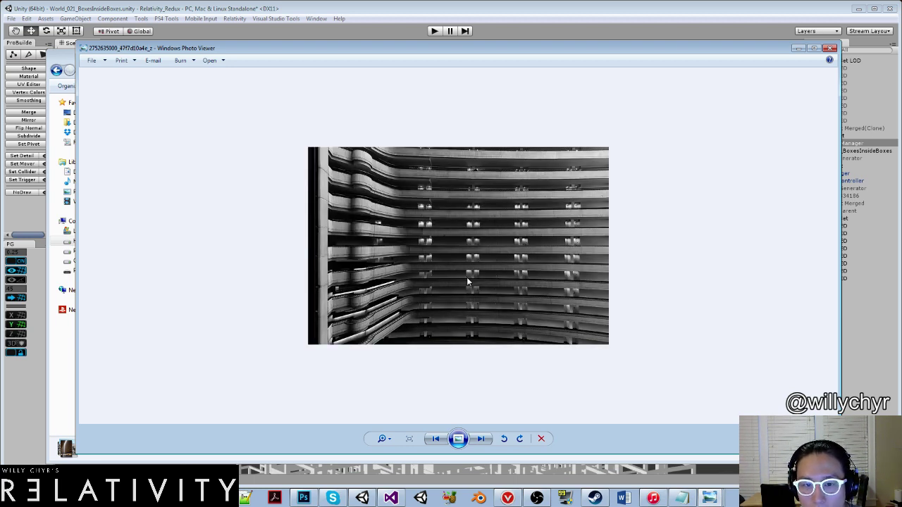
pyautogui.press('Left')
pyautogui.press('Left')
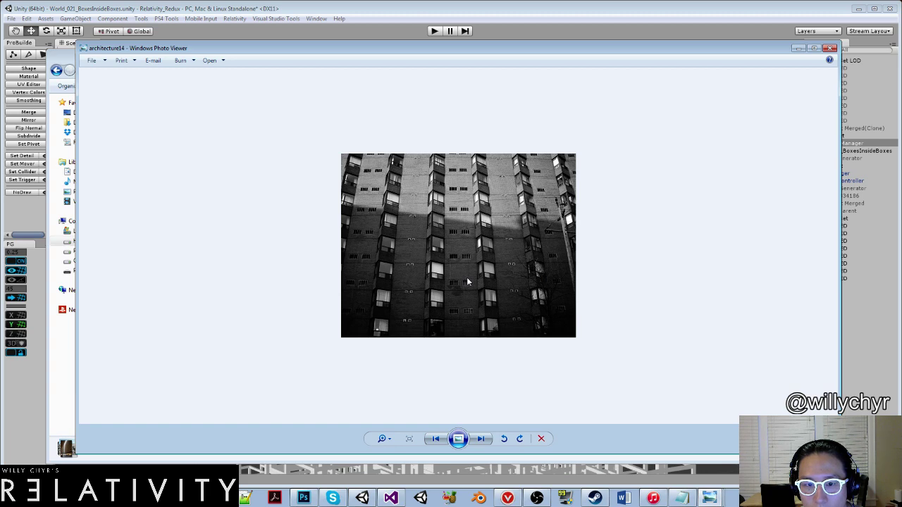
# View the nested fractal image, the ChandBaori and Dada-Hari stepwells, the stacked-block buildings, fractal_temple and the white perforated cube building.
pyautogui.press('Left')
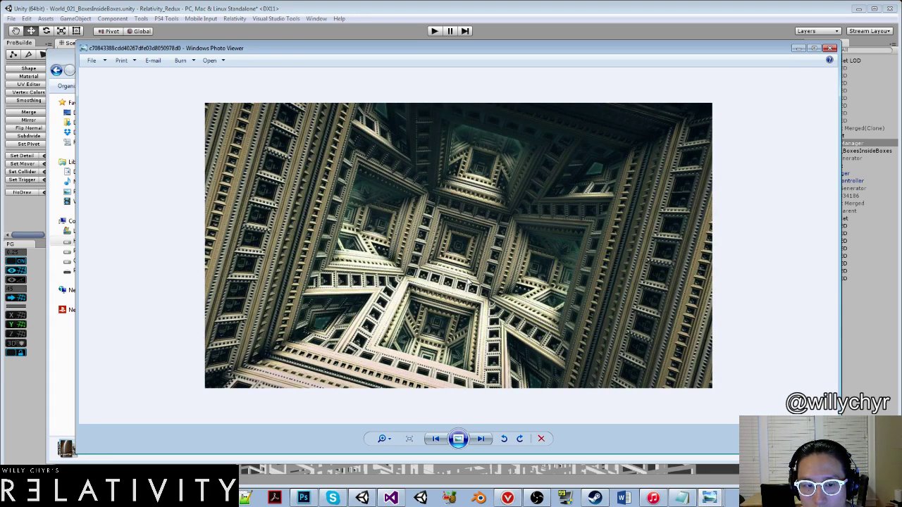
pyautogui.press('Left')
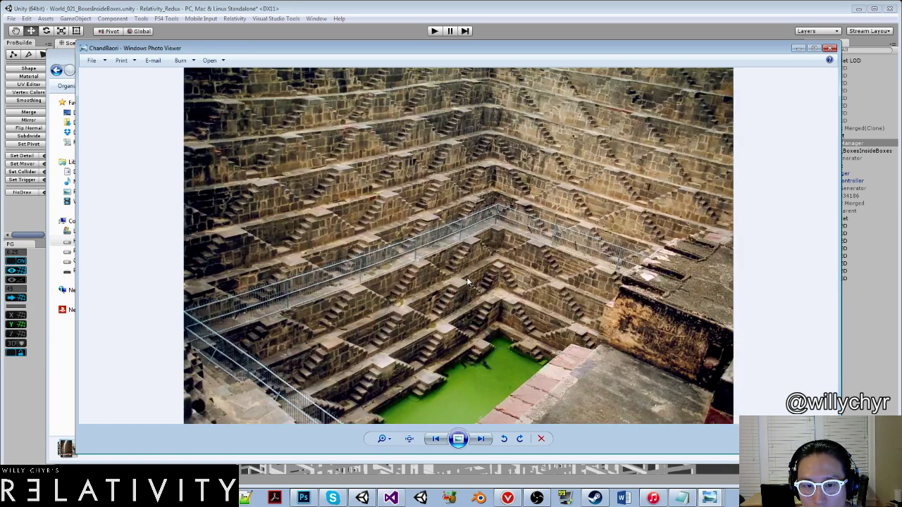
pyautogui.press('Left')
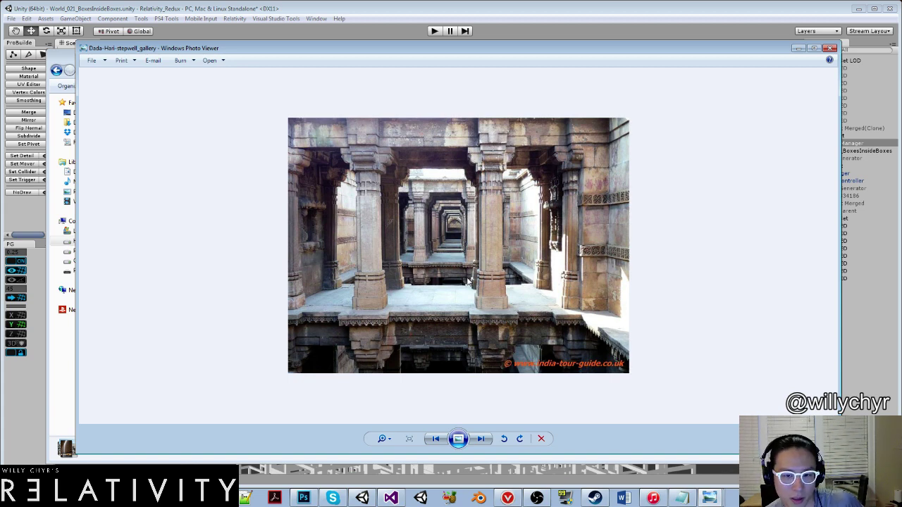
pyautogui.press('Right')
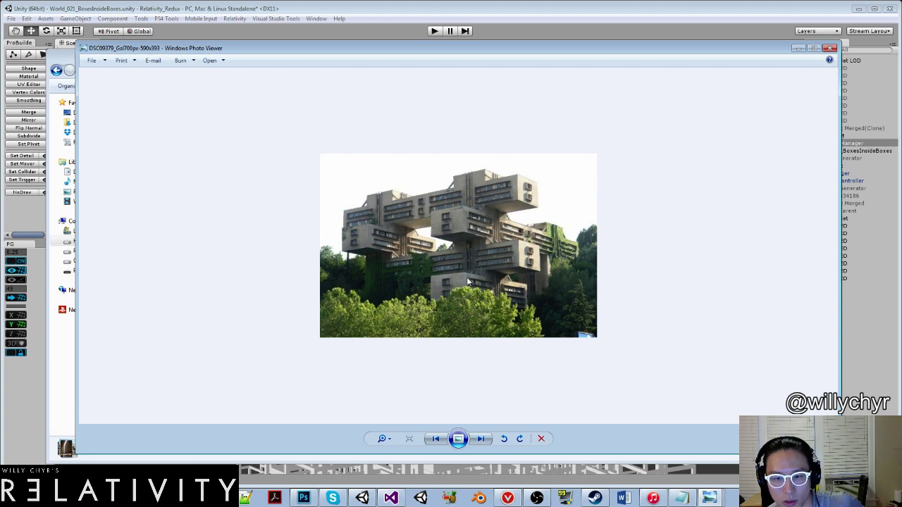
pyautogui.press('Right')
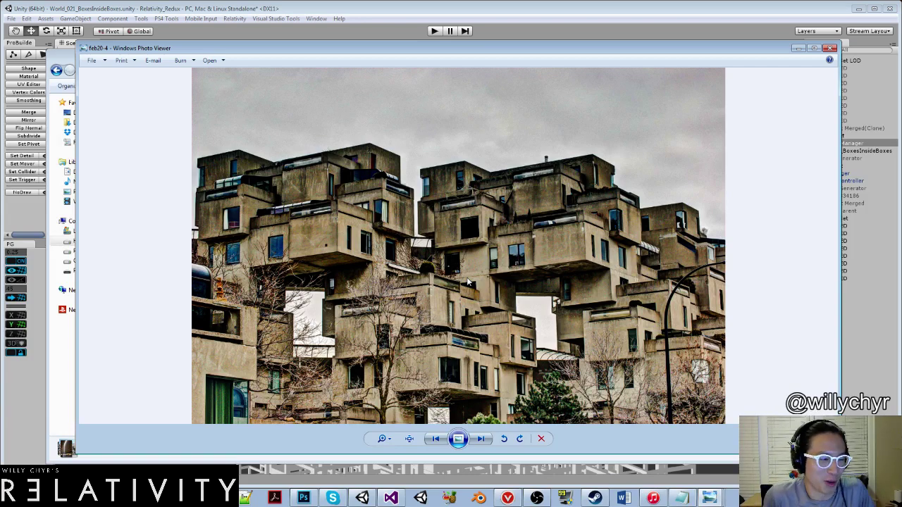
pyautogui.press('Right')
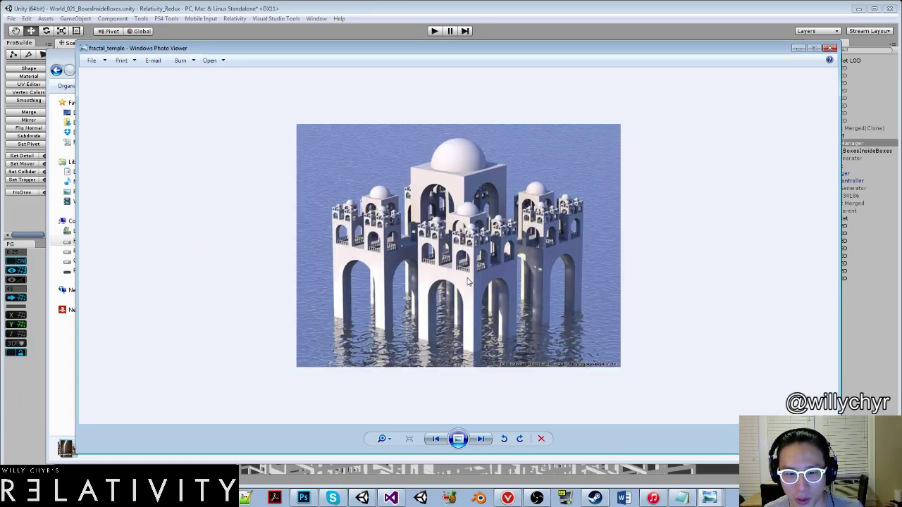
pyautogui.press('Right')
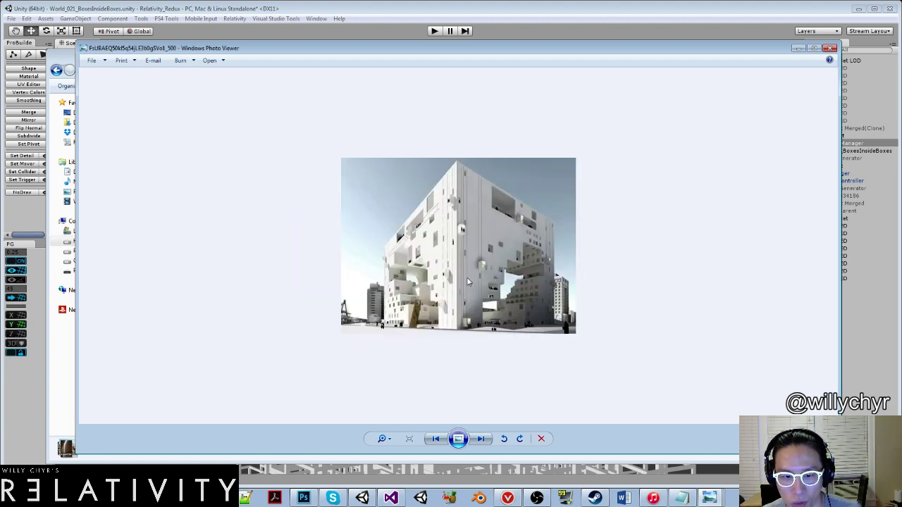
# View the sepia Paris viaduct picture, the hong-kong-high-rise facade and the images after it, up to the img_4953 colonnade.
pyautogui.press('Right')
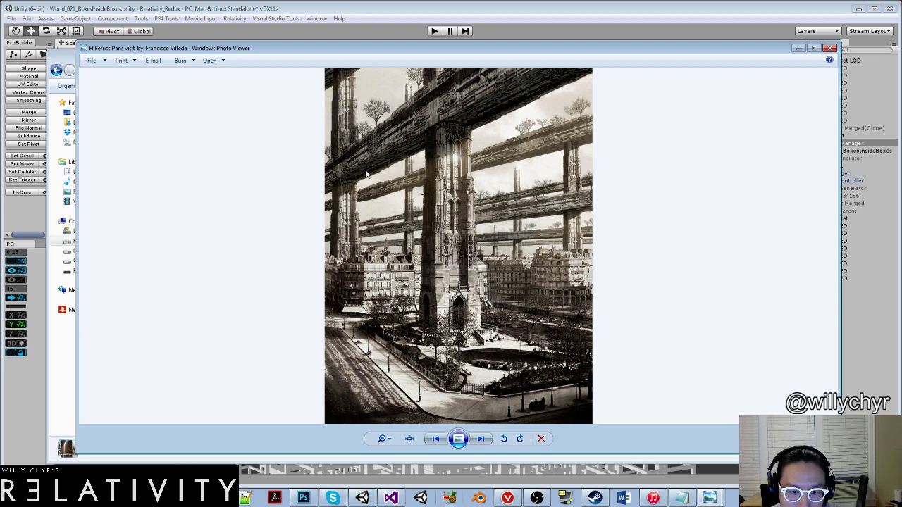
pyautogui.press('Right')
pyautogui.press('Right')
pyautogui.press('Right')
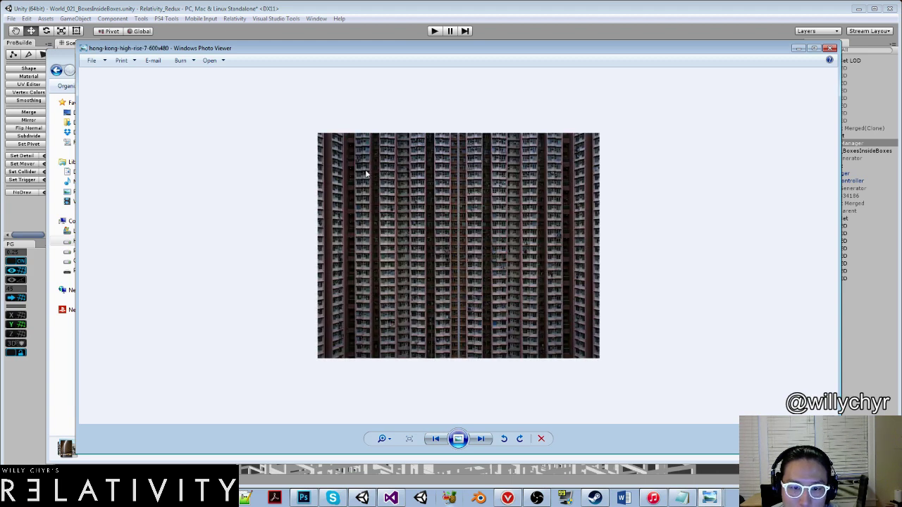
pyautogui.press('Right')
pyautogui.press('Right')
pyautogui.press('Right')
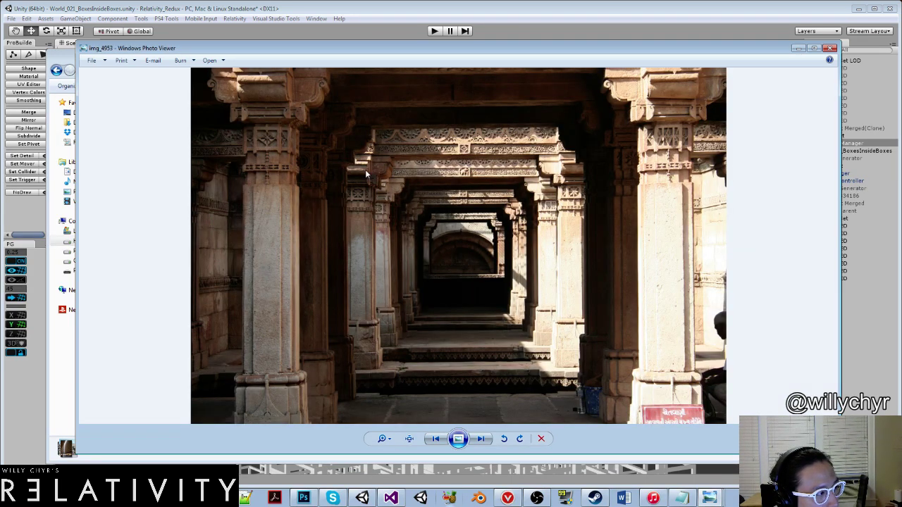
# View the images from the dark ku-xlarge fractal city through to the pink Muralla Roja building.
pyautogui.press('Right')
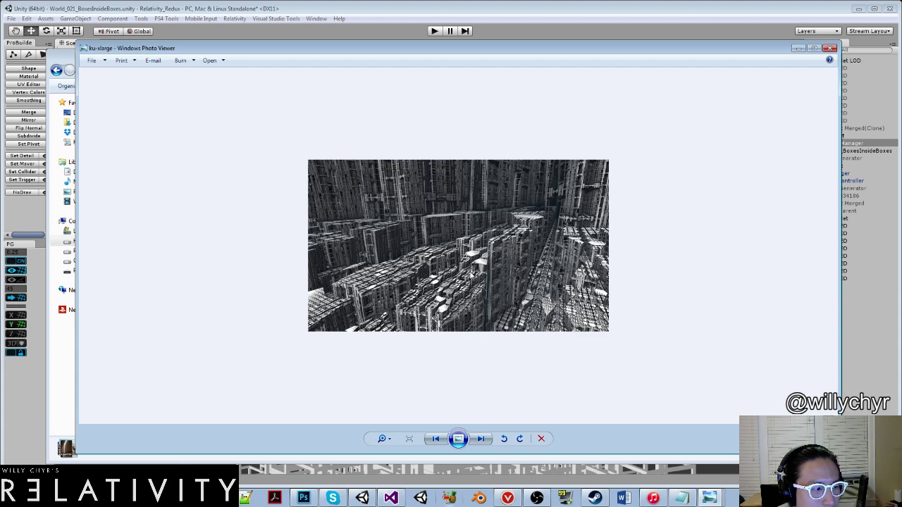
pyautogui.press('Right')
pyautogui.press('Right')
pyautogui.press('Right')
pyautogui.press('Right')
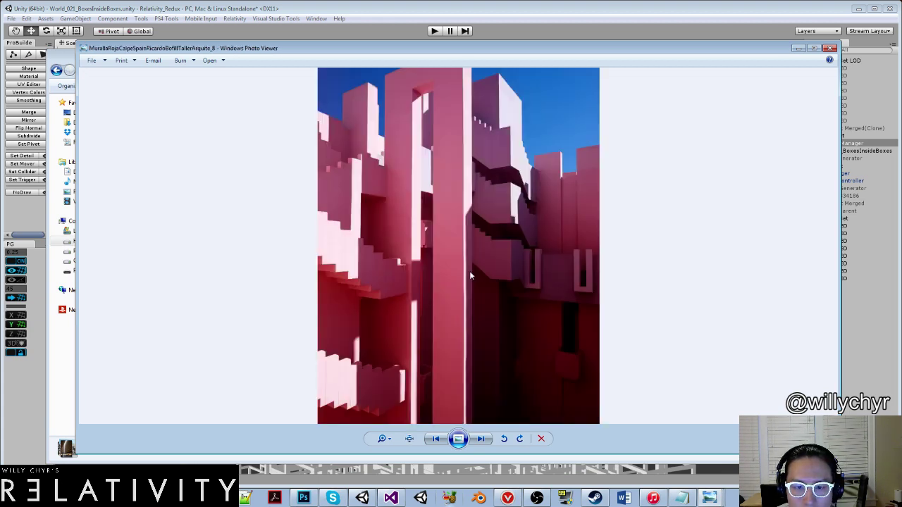
# View the Escher-style fractal, the original fractal image, the photo-1164 concrete blocks and the piranesi engraving.
pyautogui.press('Right')
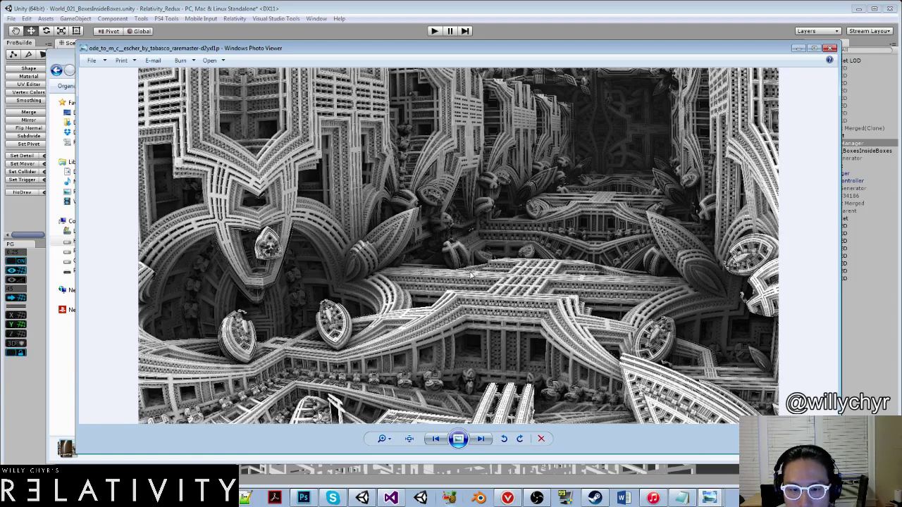
pyautogui.press('Right')
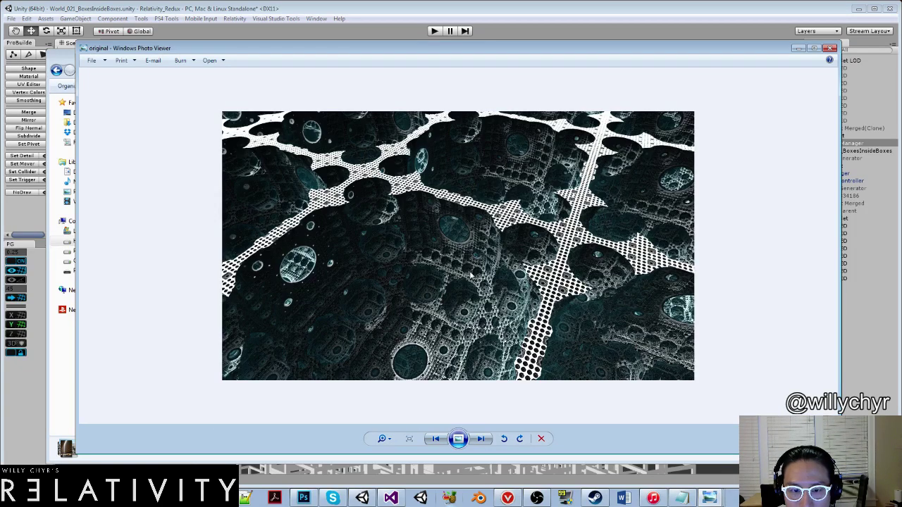
pyautogui.press('Right')
pyautogui.press('Right')
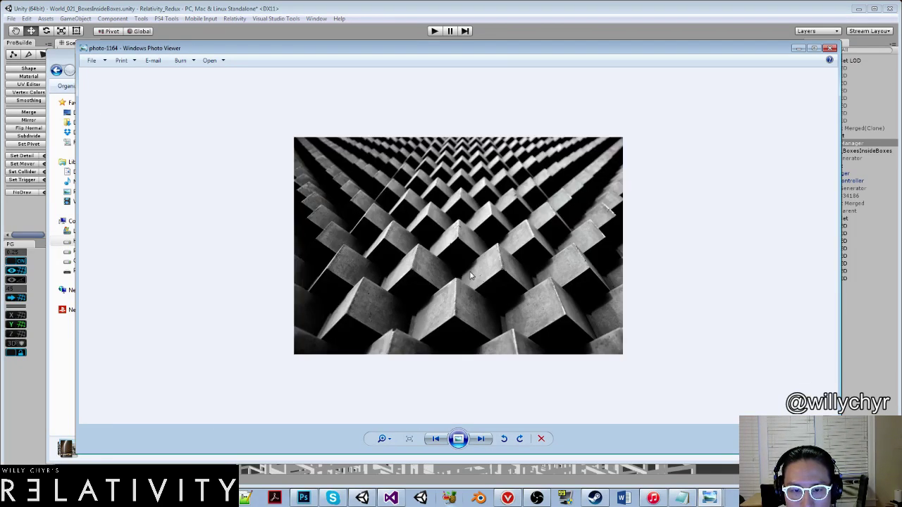
pyautogui.press('Right')
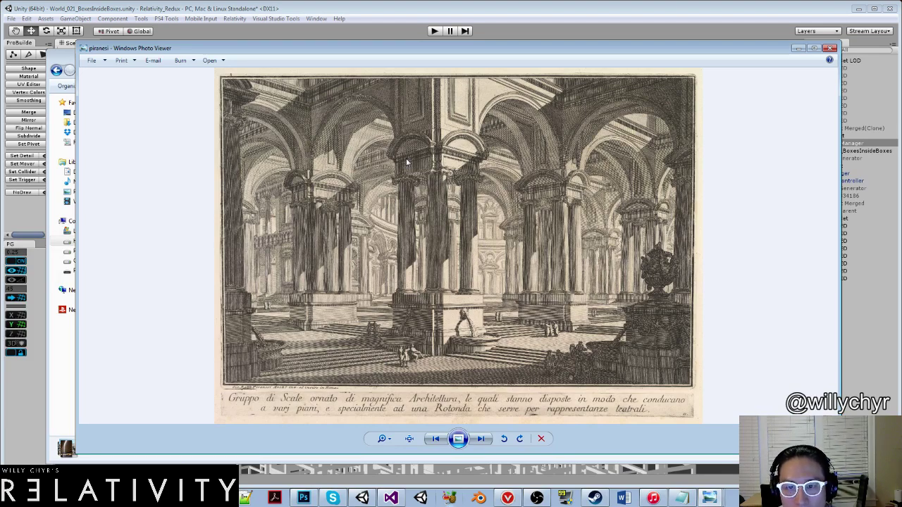
# View SB_University_Hospital1, the Sierpinski temple detail and the stock-photo balcony facade.
pyautogui.press('Right')
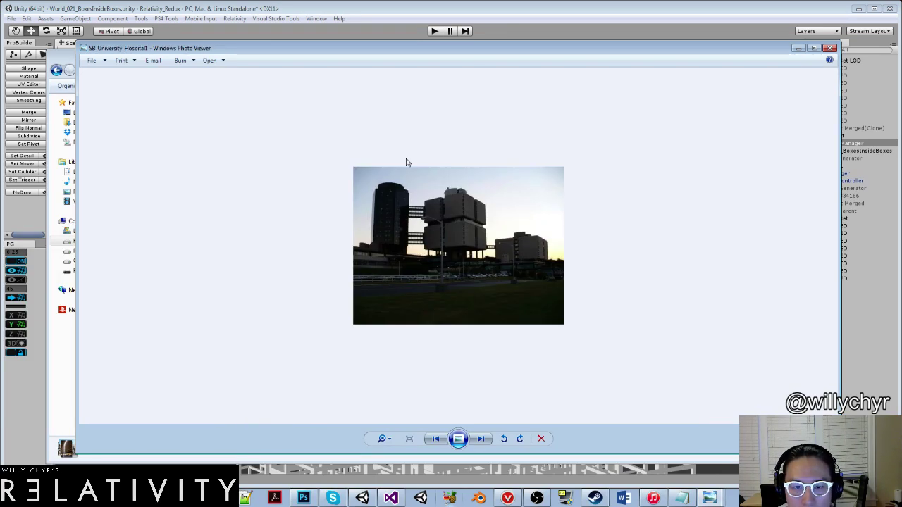
pyautogui.press('Right')
pyautogui.press('Right')
pyautogui.press('Right')
pyautogui.press('Right')
pyautogui.press('Right')
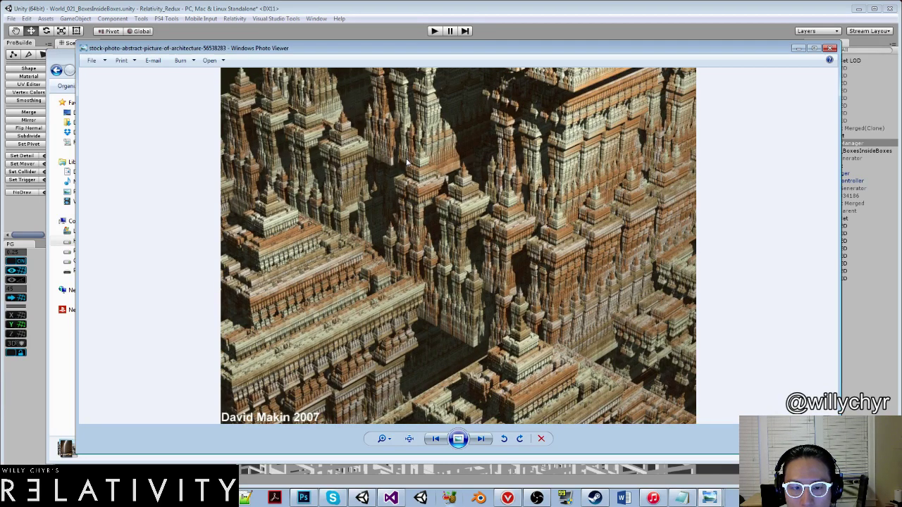
pyautogui.press('Left')
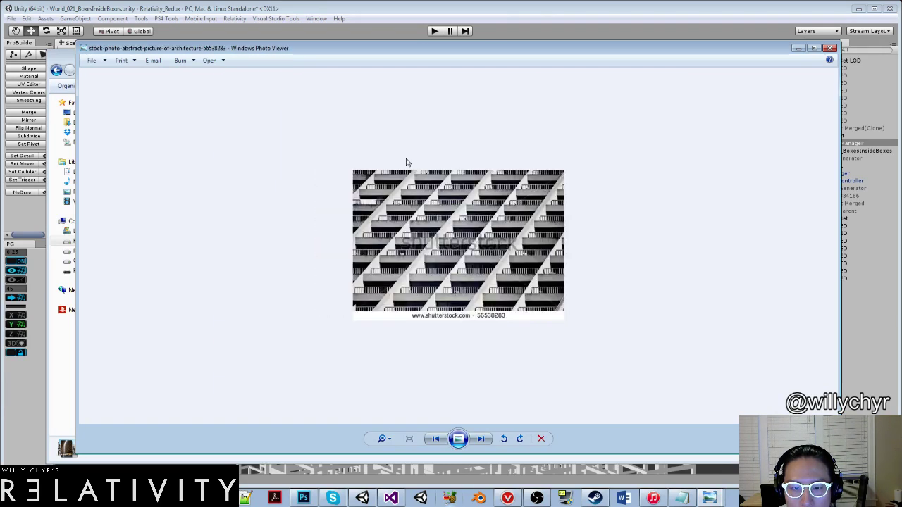
# Look through the last images, loop around past the first grid image, 2, and return to the piranesi engraving.
pyautogui.press('Right')
pyautogui.press('Right')
pyautogui.press('Right')
pyautogui.press('Right')
pyautogui.press('Right')
pyautogui.press('Right')
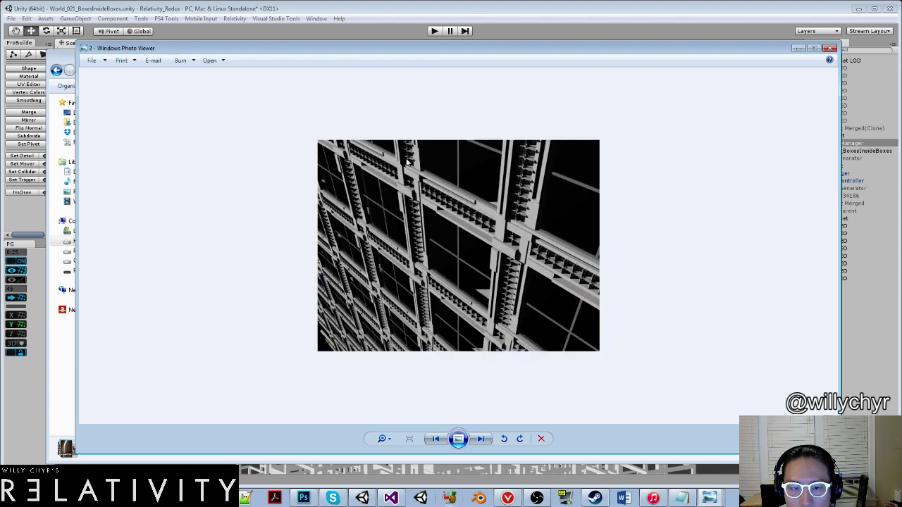
pyautogui.press('Right')
pyautogui.press('Right')
pyautogui.press('Right')
pyautogui.press('Right')
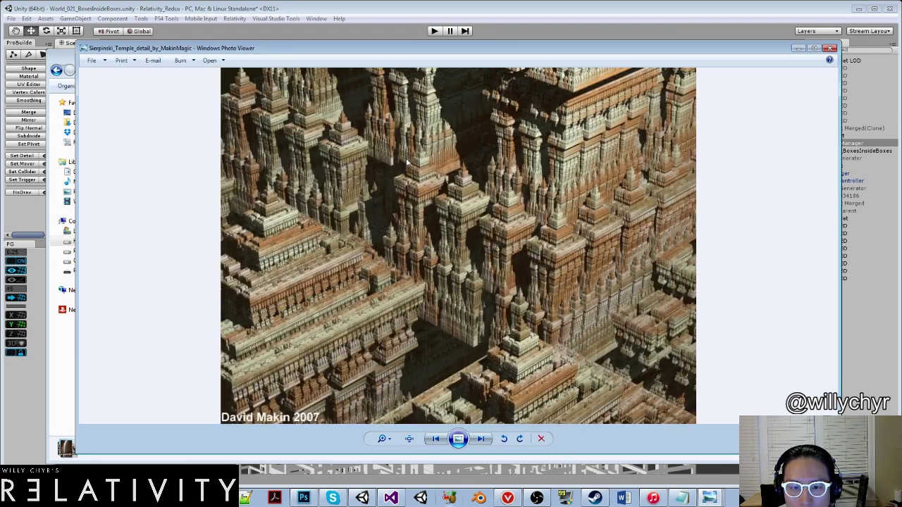
pyautogui.press('Right')
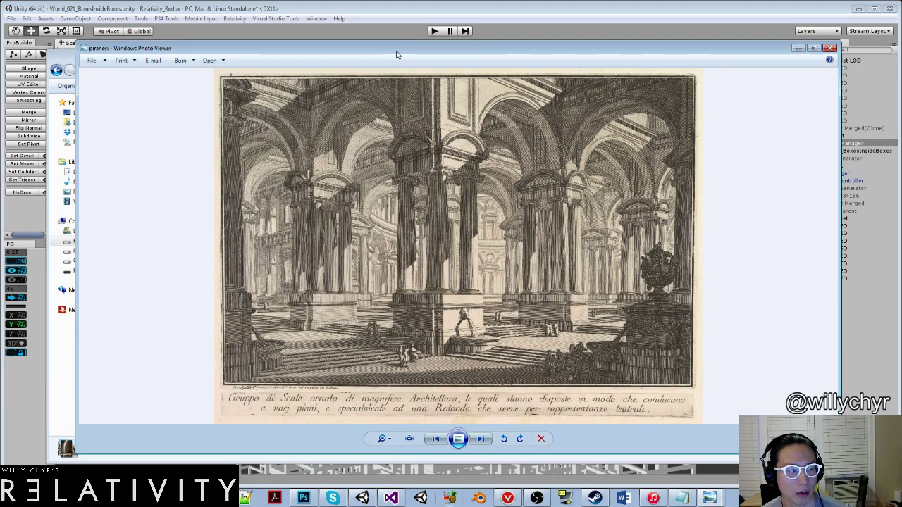
# Move the photo viewer and the Repeating Architecture folder window off the Unity editor and bring the whole nested-box structure into view.
pyautogui.moveTo(396, 54); pyautogui.dragTo(901, 66)
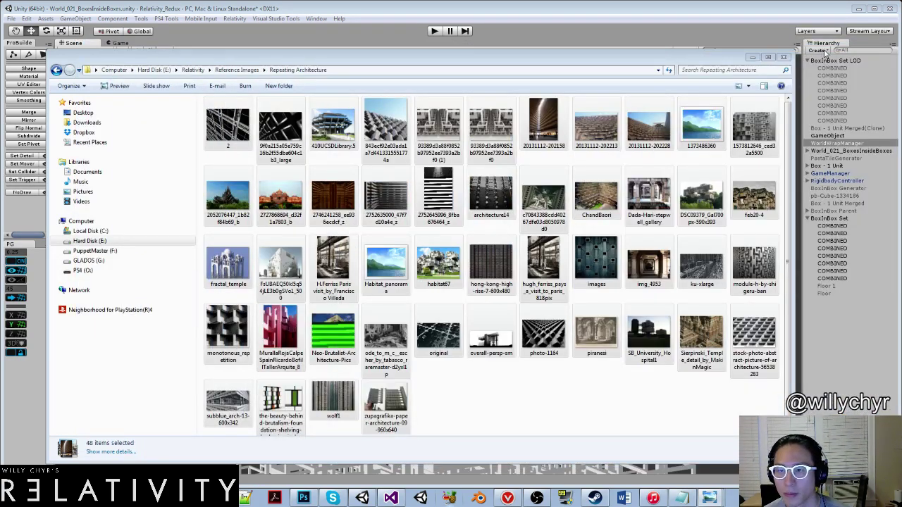
pyautogui.click(713, 61)
pyautogui.moveTo(713, 61); pyautogui.dragTo(901, 62)
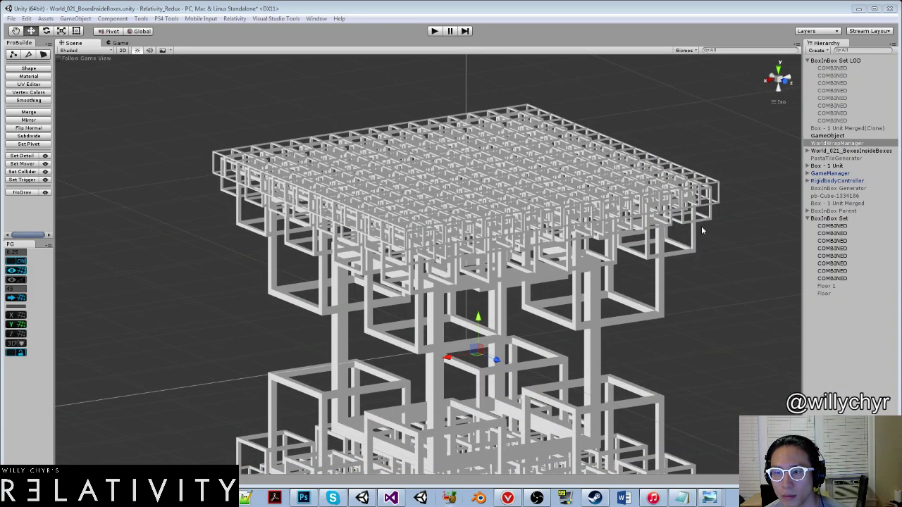
pyautogui.click(716, 262)
pyautogui.scroll(-10, 706, 241)
pyautogui.scroll(8, 557, 231)
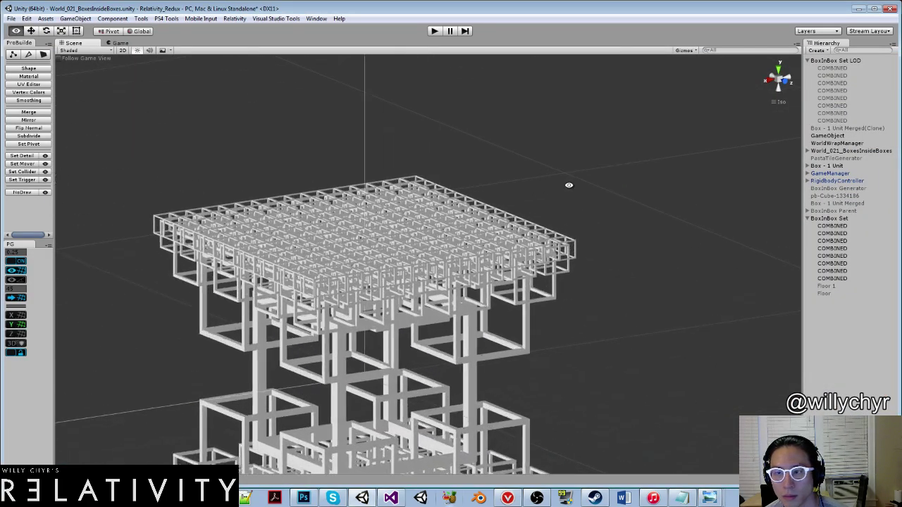
pyautogui.keyDown('alt'); pyautogui.moveTo(569, 185); pyautogui.dragTo(554, 227); pyautogui.keyUp('alt')
pyautogui.scroll(-3, 210, 133)
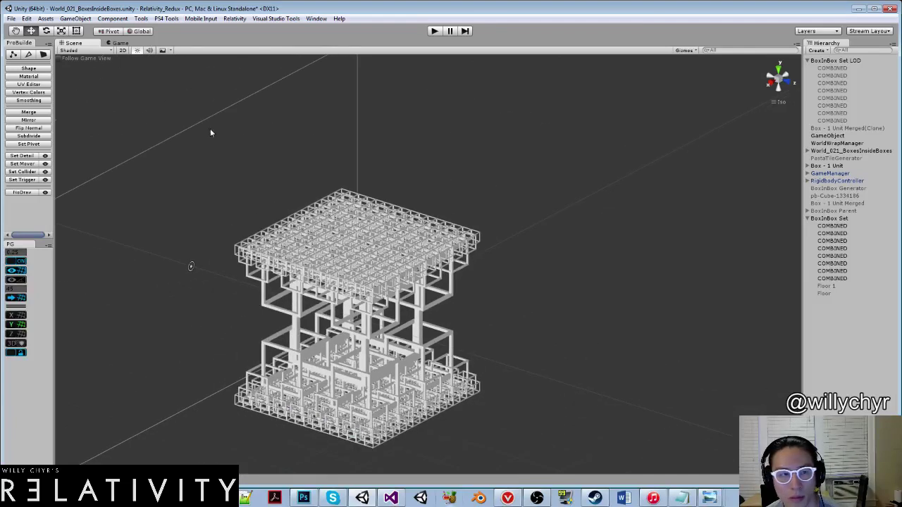
# Begin saving the scene as a copy in Scenes > Game Scenes, using World_022_Matrix32 as the basis for the file name.
pyautogui.click(11, 19)
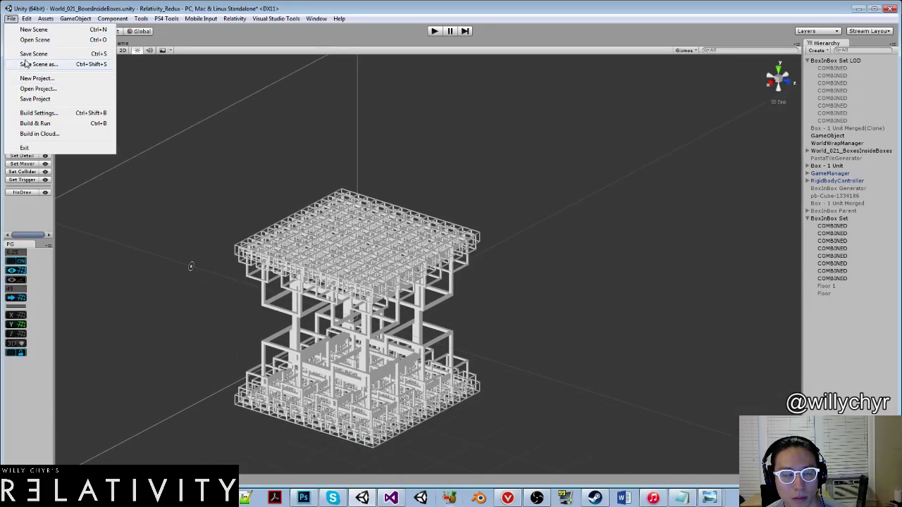
pyautogui.click(24, 63)
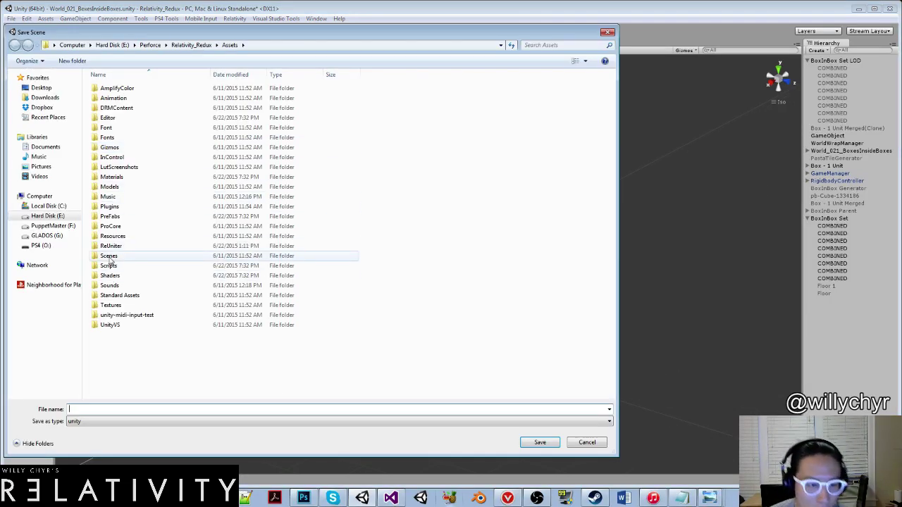
pyautogui.doubleClick(109, 258)
pyautogui.doubleClick(116, 98)
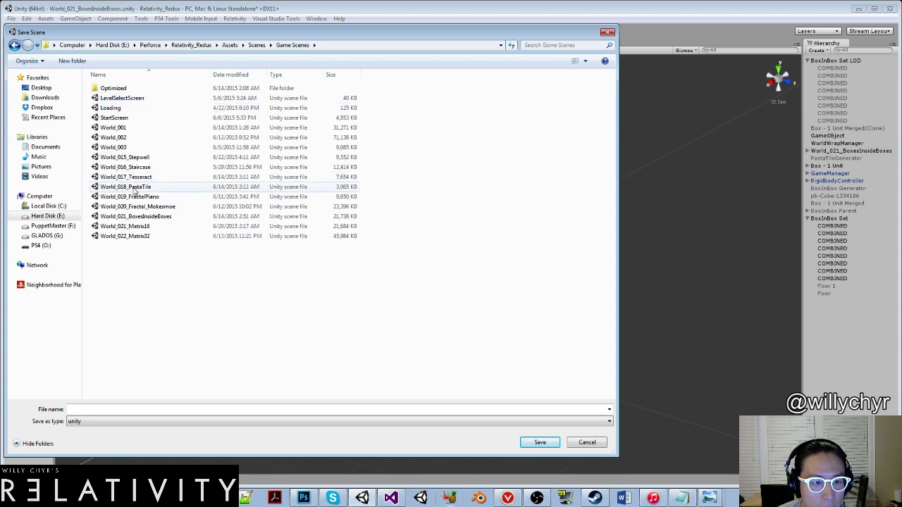
pyautogui.click(127, 238)
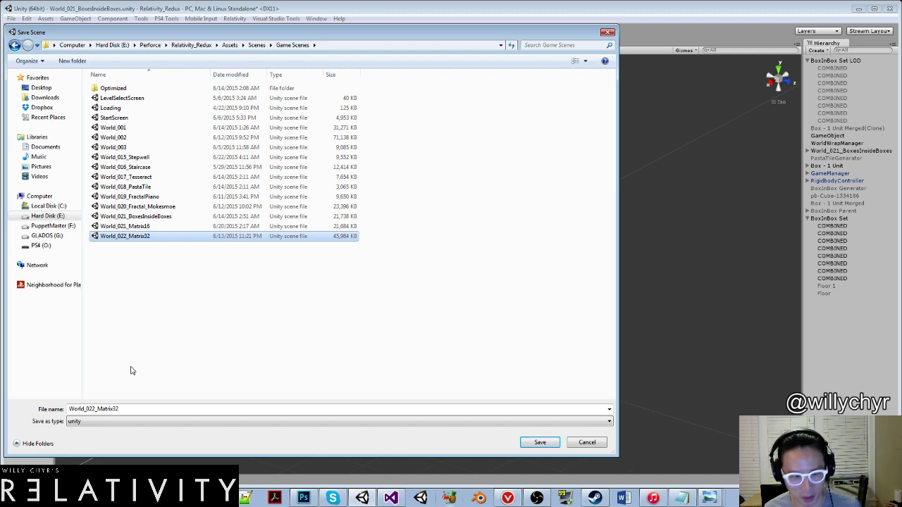
# Change the file name to World_023_PagodaPillars and save the new scene.
pyautogui.click(93, 409)
pyautogui.click(144, 410)
pyautogui.hotkey('shift', 'Left')
pyautogui.hotkey('shift', 'Left')
pyautogui.hotkey('shift', 'Left')
pyautogui.hotkey('shift', 'Left')
pyautogui.hotkey('shift', 'Left')
pyautogui.hotkey('shift', 'Left')
pyautogui.hotkey('shift', 'Left')
pyautogui.hotkey('shift', 'Left')
pyautogui.hotkey('shift', 'Left')
pyautogui.hotkey('shift', 'Left')
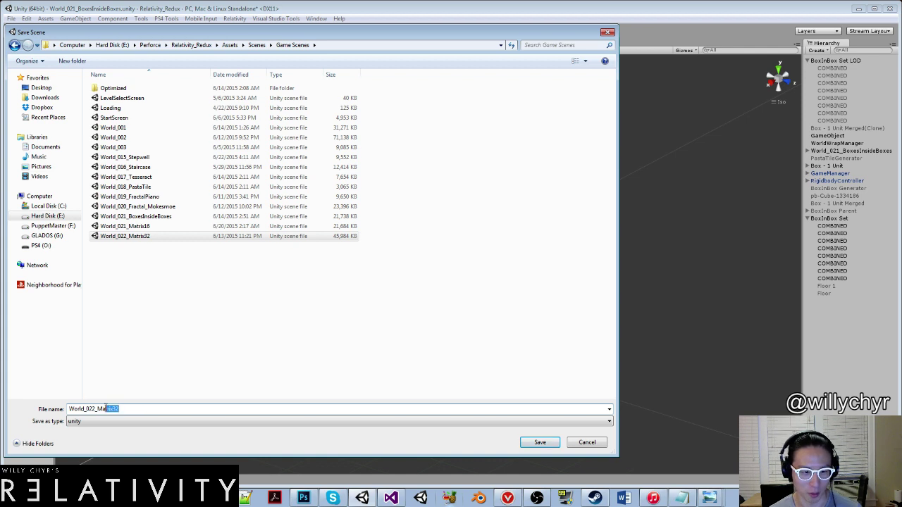
pyautogui.write('3_')
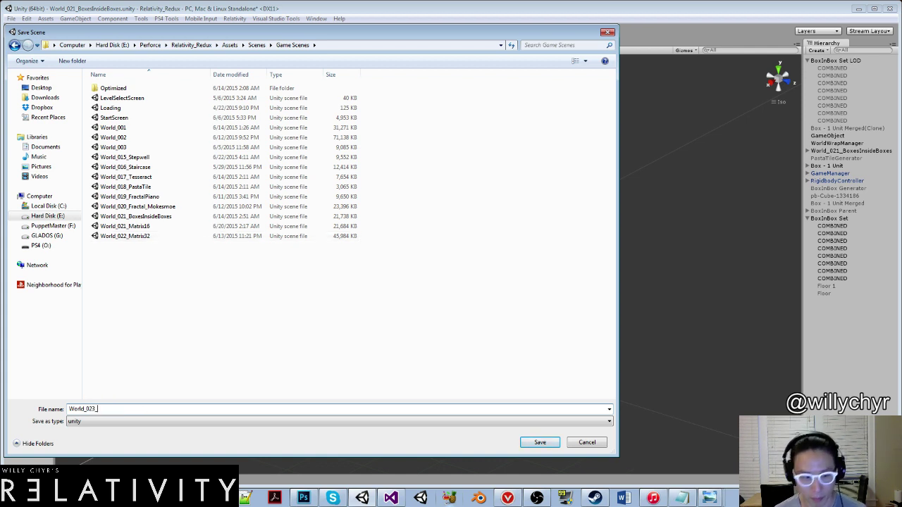
pyautogui.write('PagodaPillars')
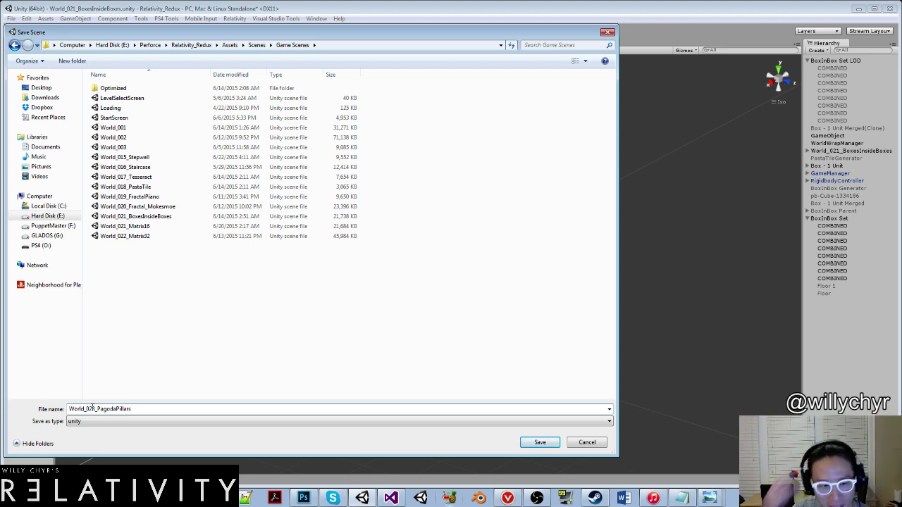
pyautogui.click(539, 442)
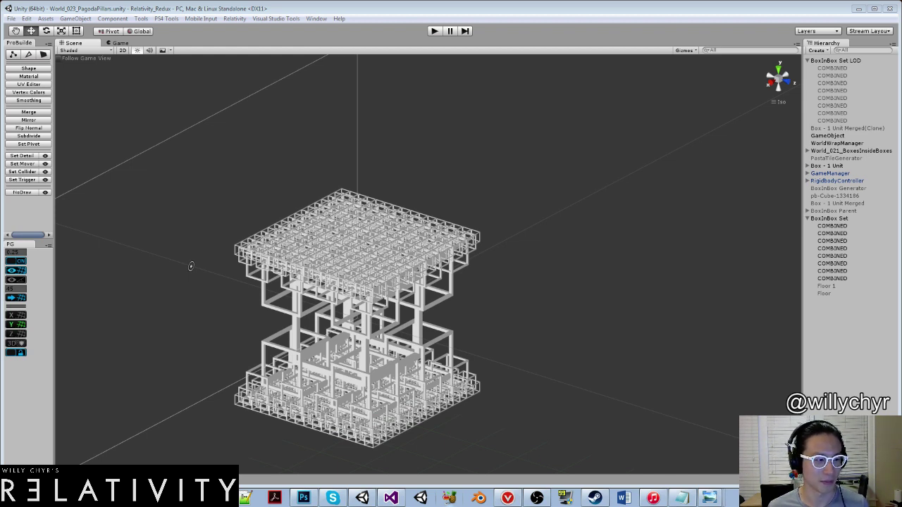
pyautogui.click(304, 498)
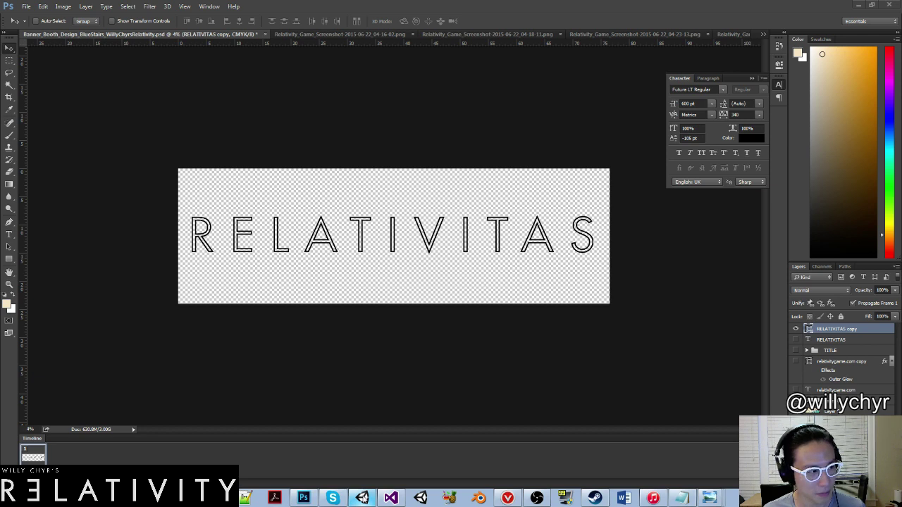
pyautogui.click(363, 498)
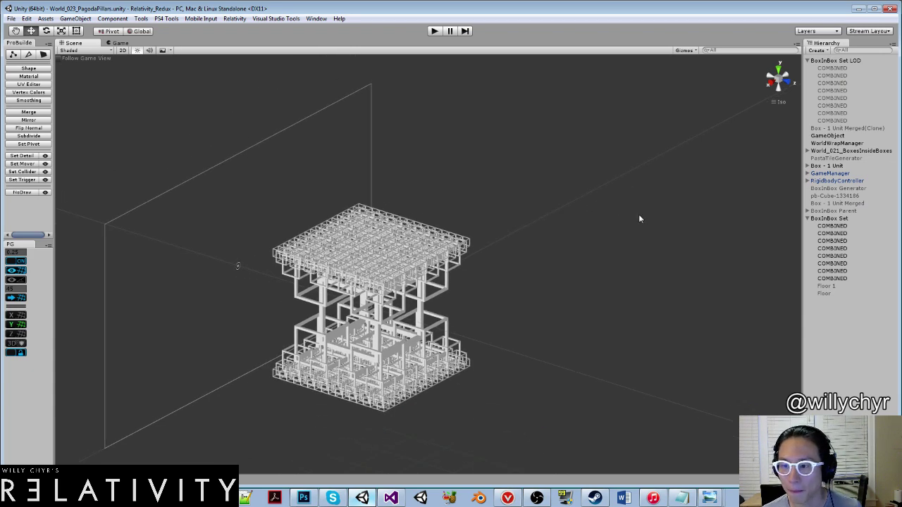
# Delete BoxInBox Set and BoxInBox Set LOD from the scene.
pyautogui.click(861, 217)
pyautogui.keyDown('ctrl'); pyautogui.click(841, 61); pyautogui.keyUp('ctrl')
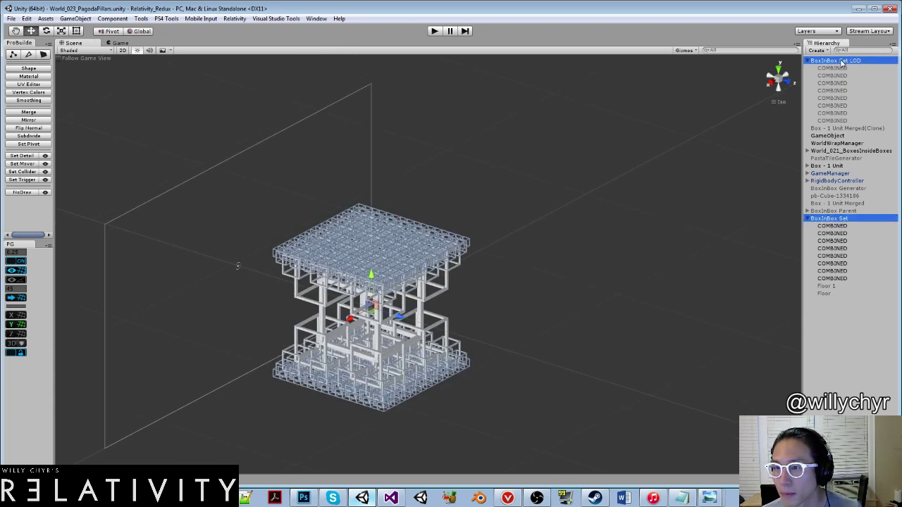
pyautogui.rightClick(841, 61)
pyautogui.click(846, 112)
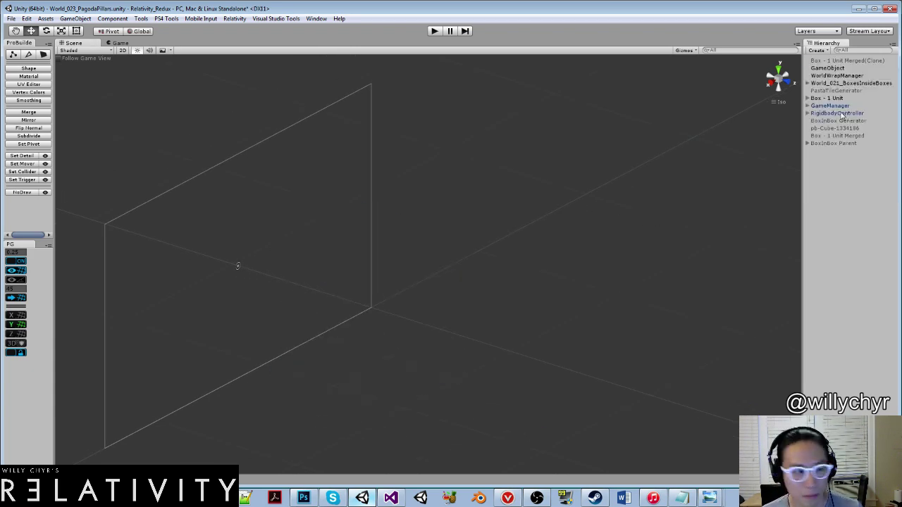
# Examine the remaining scene objects, from the GameManager to Directional light 1 inside World_021_BoxesInsideBoxes.
pyautogui.click(310, 238)
pyautogui.scroll(2, 382, 257)
pyautogui.scroll(8, 665, 221)
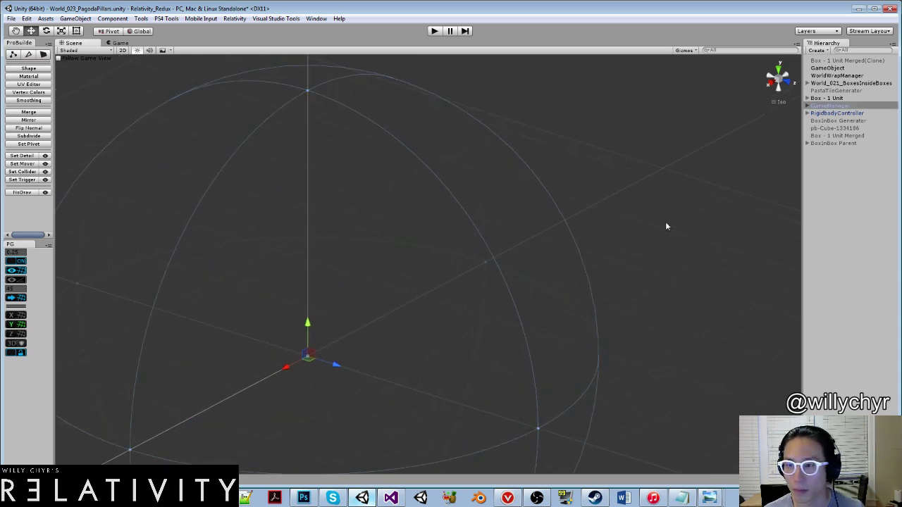
pyautogui.scroll(-5, 735, 180)
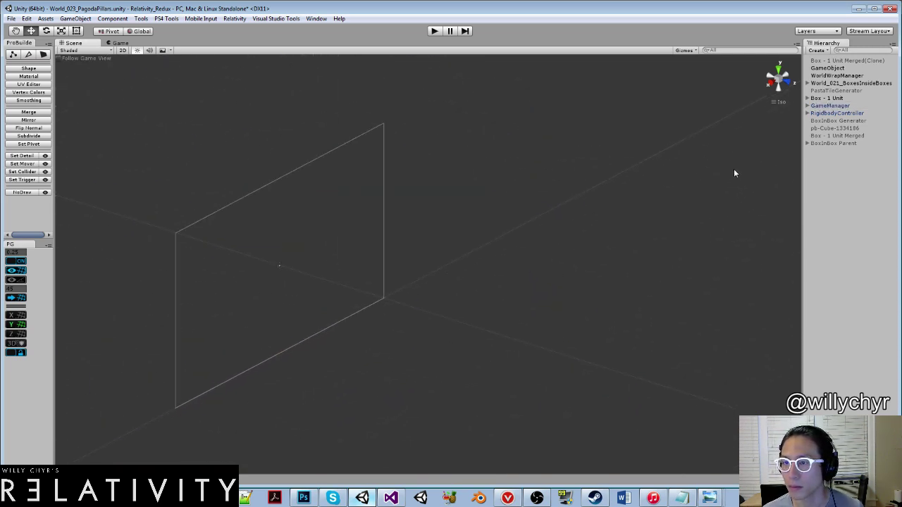
pyautogui.click(808, 83)
pyautogui.doubleClick(840, 90)
pyautogui.click(546, 227)
pyautogui.scroll(-6, 663, 197)
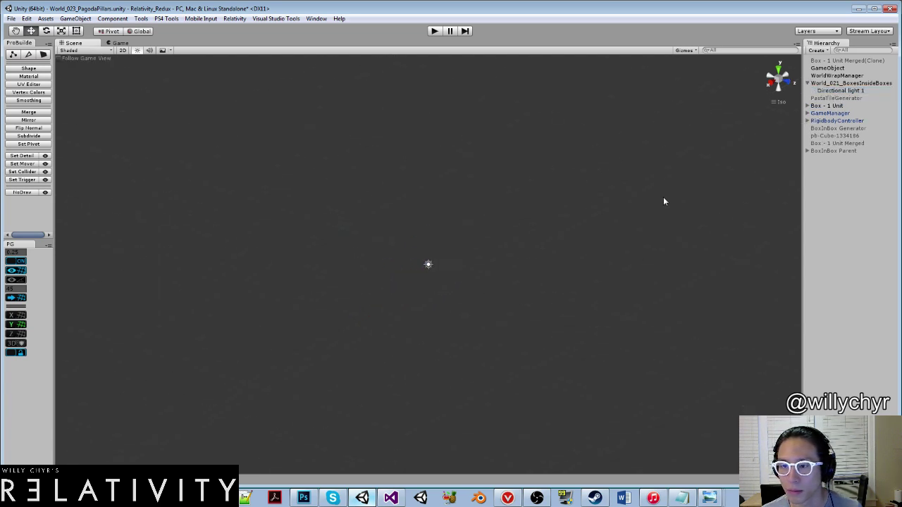
# Delete BoxInBox Generator, pb-Cube-1334186, Box - 1 Unit Merged and BoxInBox Parent from the scene.
pyautogui.click(816, 137)
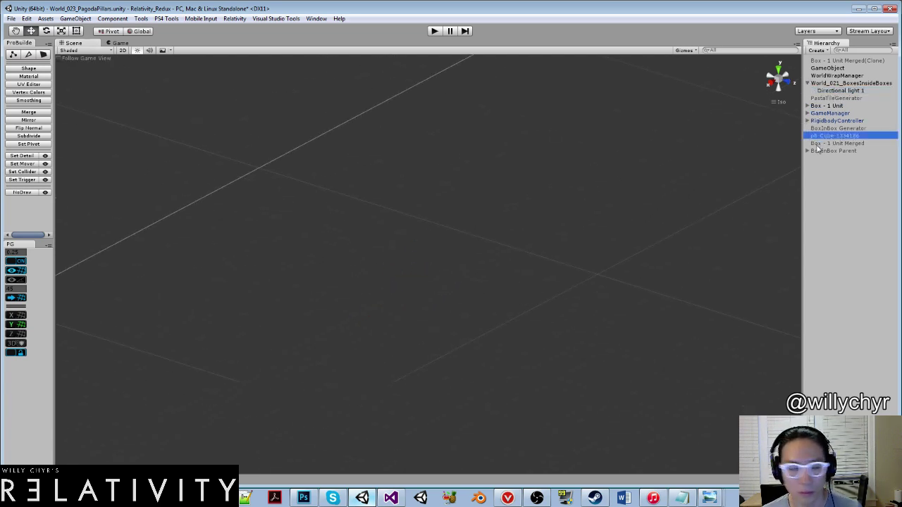
pyautogui.keyDown('shift'); pyautogui.click(834, 129); pyautogui.keyUp('shift')
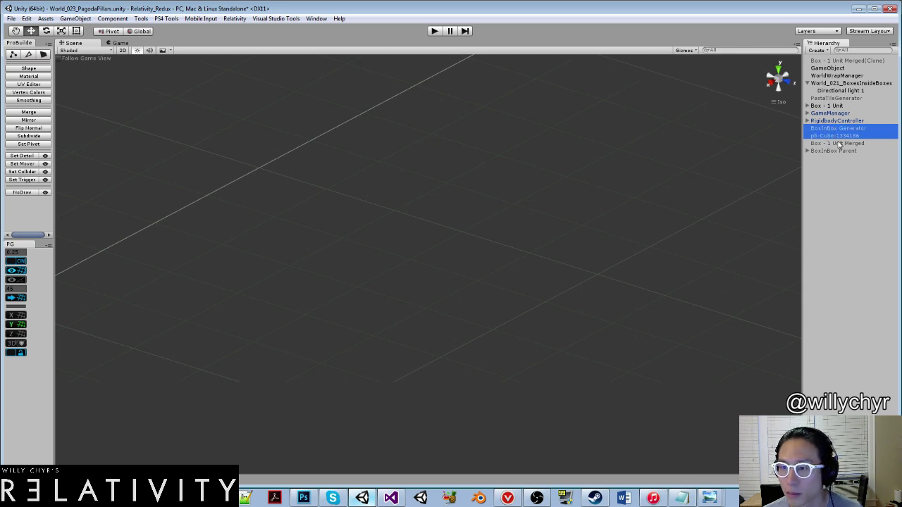
pyautogui.keyDown('ctrl'); pyautogui.click(839, 143); pyautogui.keyUp('ctrl')
pyautogui.keyDown('ctrl'); pyautogui.click(835, 151); pyautogui.keyUp('ctrl')
pyautogui.click(835, 159)
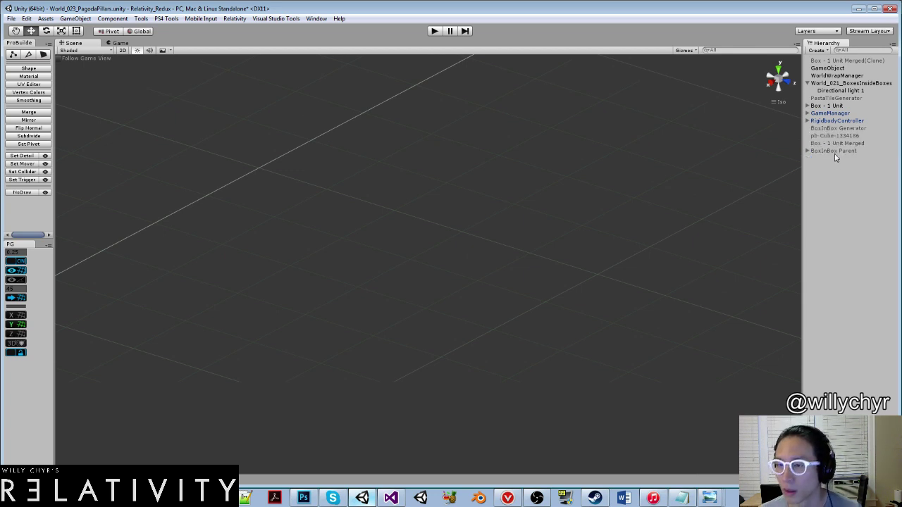
pyautogui.click(832, 128)
pyautogui.keyDown('shift'); pyautogui.click(832, 150); pyautogui.keyUp('shift')
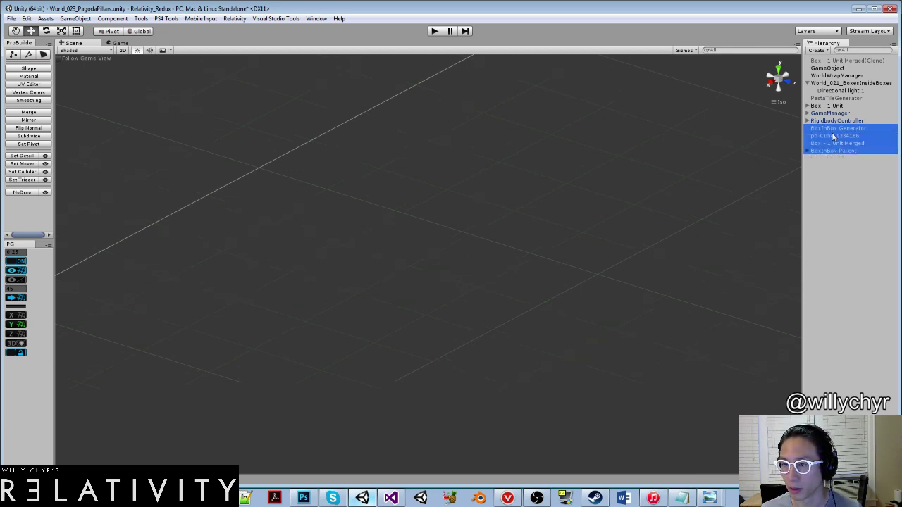
pyautogui.rightClick(834, 138)
pyautogui.click(849, 176)
# Delete PastaTileGenerator and Box - 1 Unit Merged(Clone) from the scene.
pyautogui.click(842, 99)
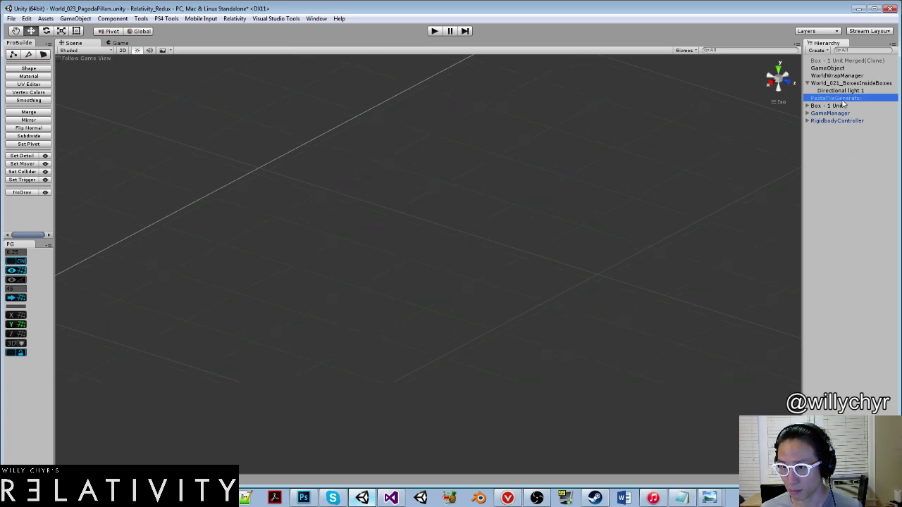
pyautogui.rightClick(843, 98)
pyautogui.keyDown('ctrl'); pyautogui.click(840, 61); pyautogui.keyUp('ctrl')
pyautogui.rightClick(840, 61)
pyautogui.click(849, 110)
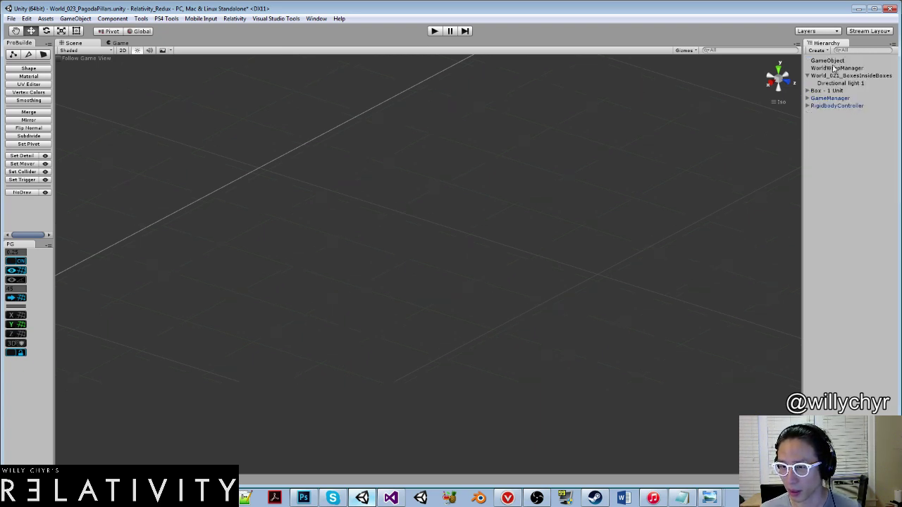
# Delete the empty GameObject above WorldWrapManager from the scene.
pyautogui.hotkey('ctrl', 'shift', 'n')
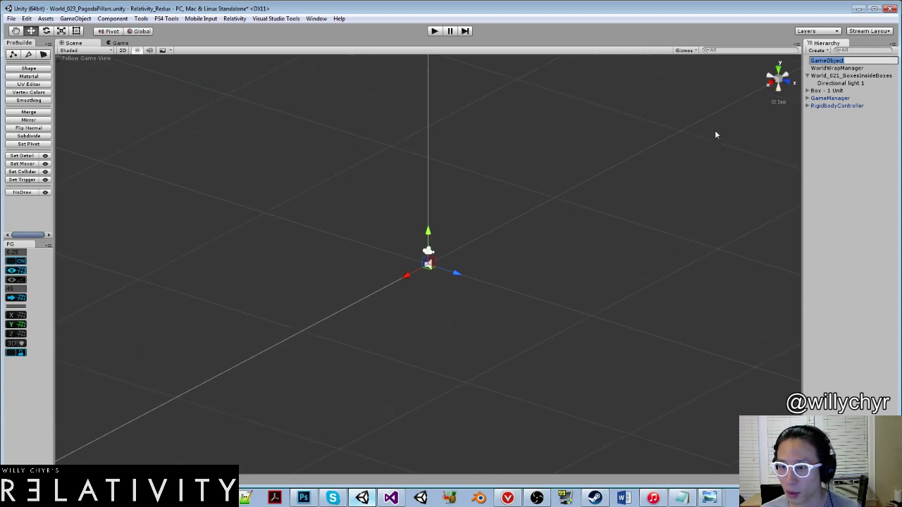
pyautogui.click(818, 62)
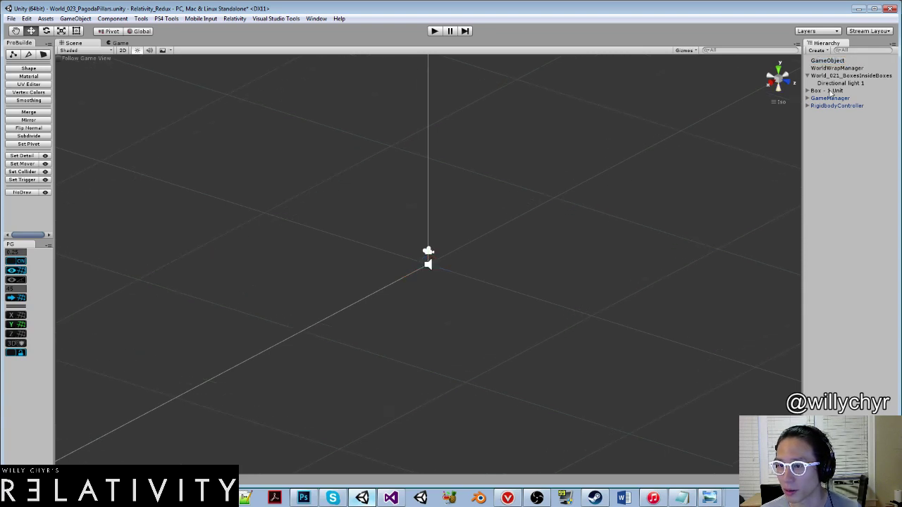
pyautogui.rightClick(822, 62)
pyautogui.click(856, 120)
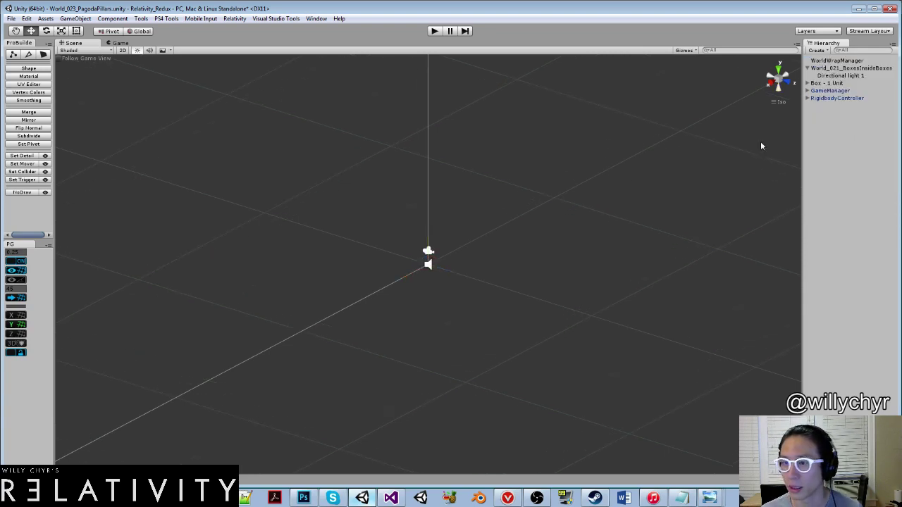
pyautogui.scroll(-3, 204, 260)
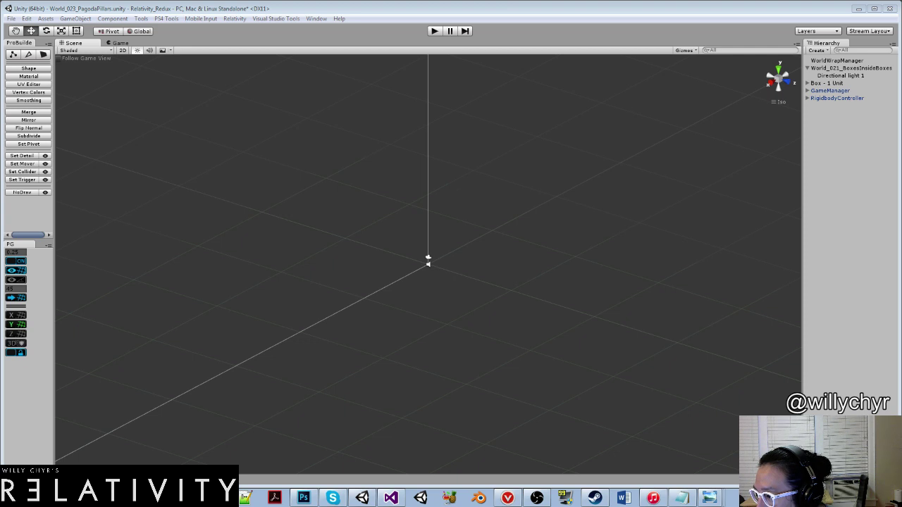
# Switch to the game_names list in Notepad, add a blank line above its first entry, and highlight RELATIVITY and Strange Loops.
pyautogui.hotkey('alt', 'Tab')
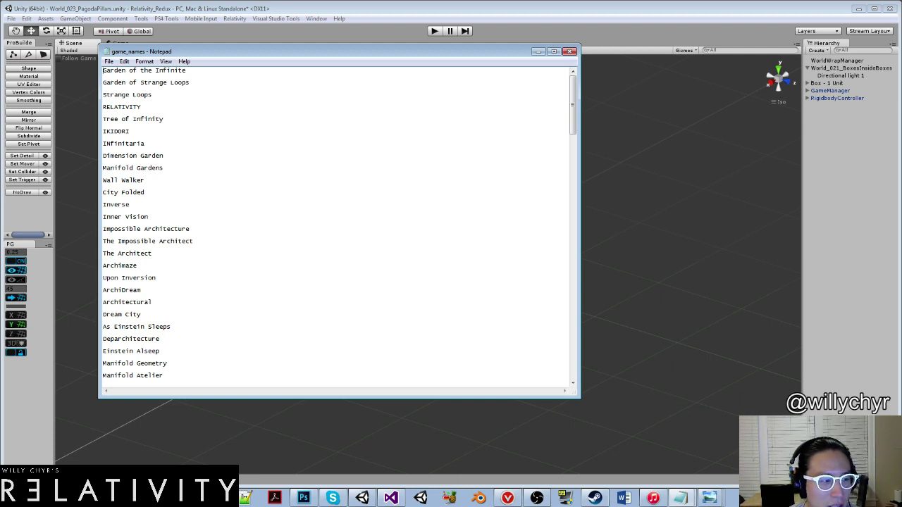
pyautogui.press('Return')
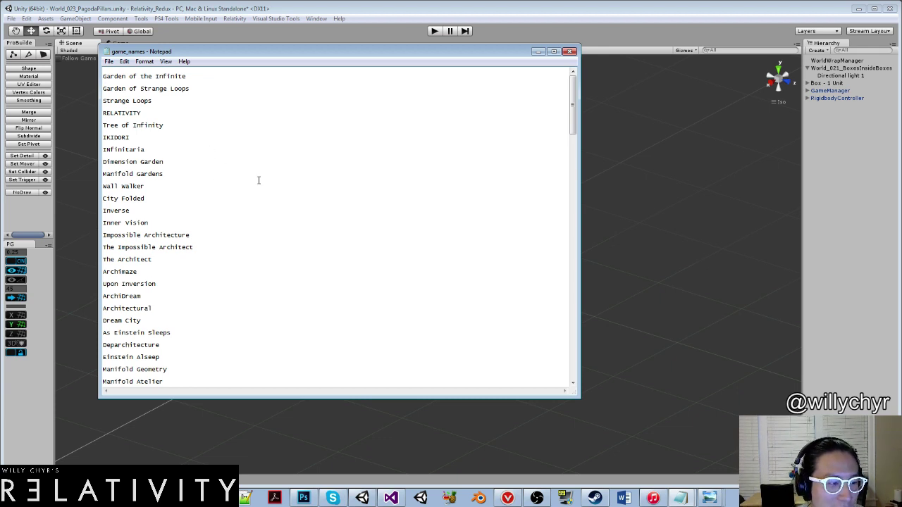
pyautogui.moveTo(148, 113); pyautogui.dragTo(100, 112)
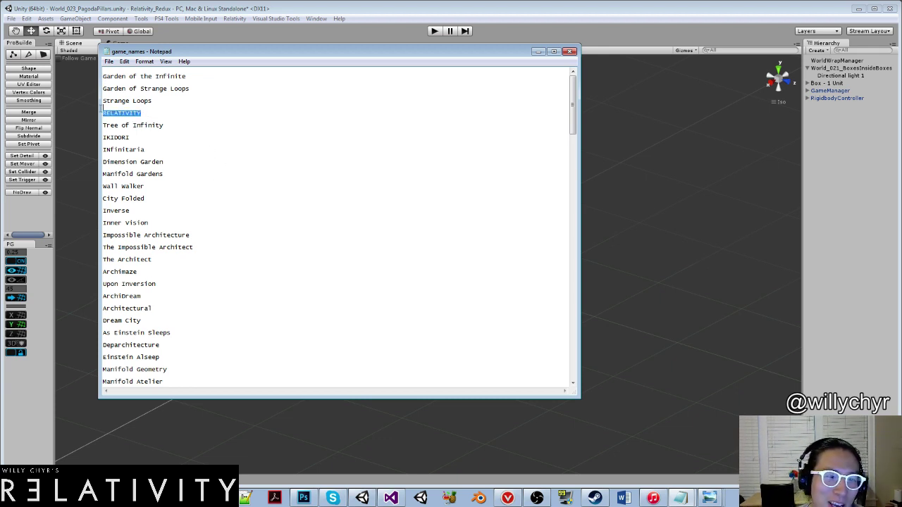
pyautogui.moveTo(159, 101); pyautogui.dragTo(92, 101)
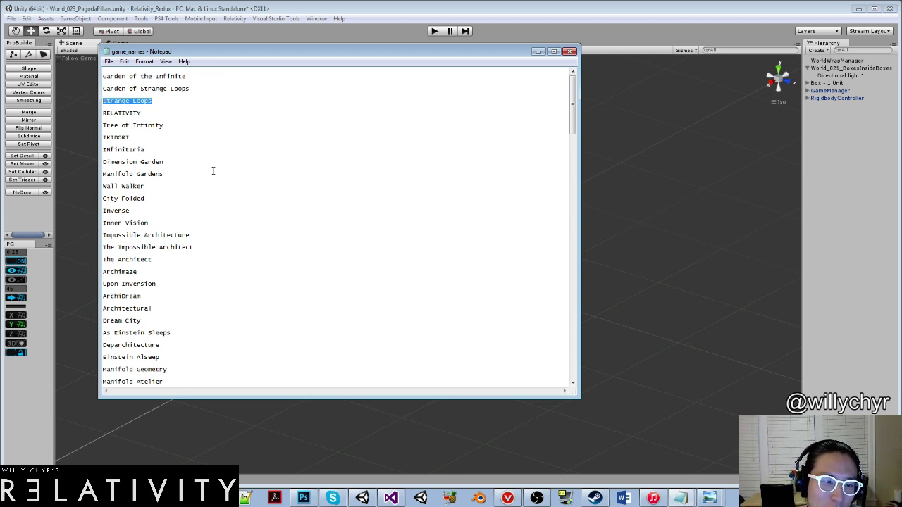
# Change the entry Manifold Gardens to Manifold Garden and highlight it.
pyautogui.click(167, 160)
pyautogui.click(166, 174)
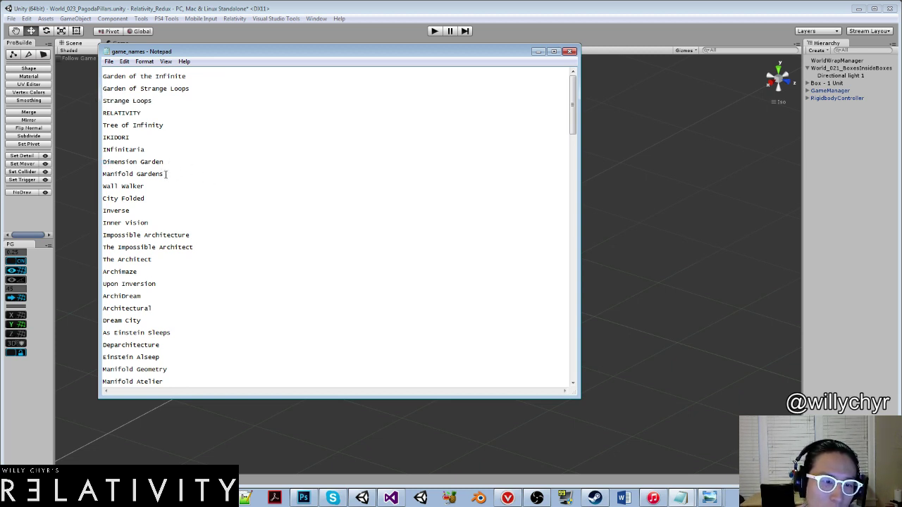
pyautogui.moveTo(160, 174); pyautogui.dragTo(84, 176)
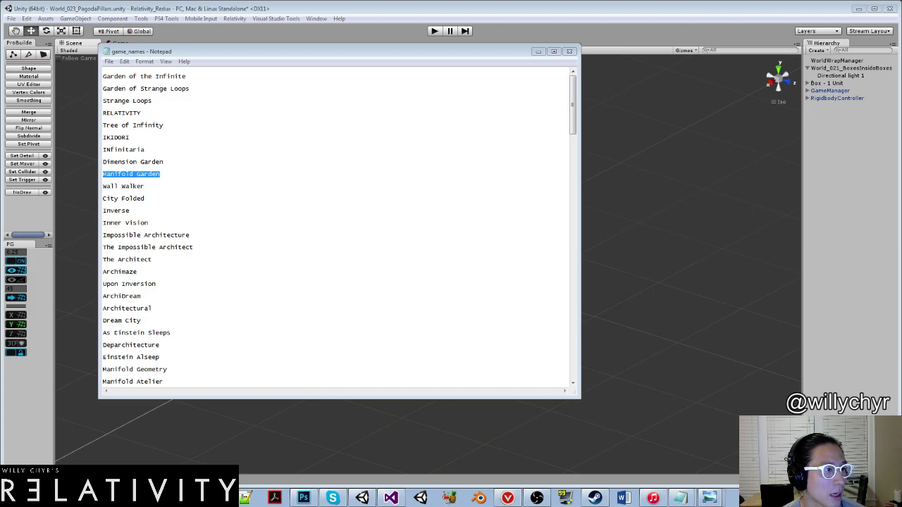
# Bring over the browser with Wikipedia's Manifold article, view its disambiguation page, and move the browser away again.
pyautogui.moveTo(0, 32); pyautogui.dragTo(561, 52)
pyautogui.moveTo(528, 192); pyautogui.dragTo(696, 212)
pyautogui.click(682, 250)
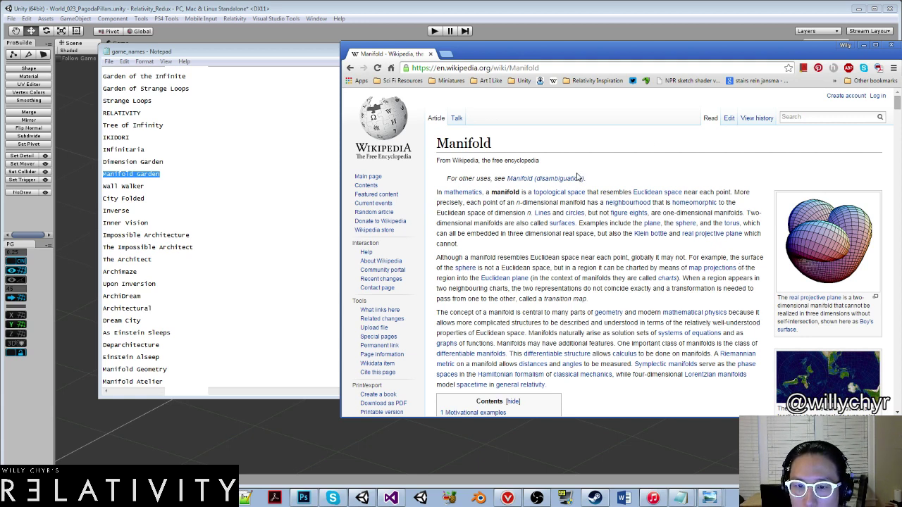
pyautogui.click(575, 178)
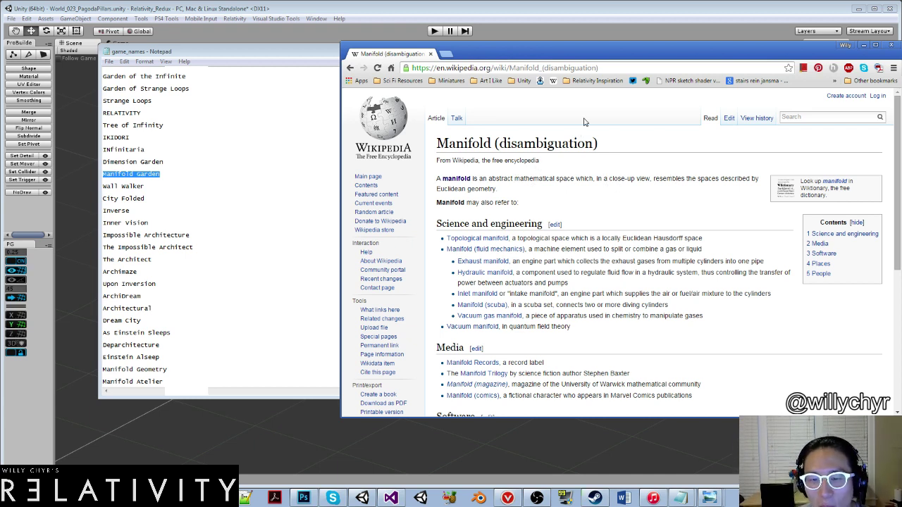
pyautogui.moveTo(560, 58); pyautogui.dragTo(901, 58)
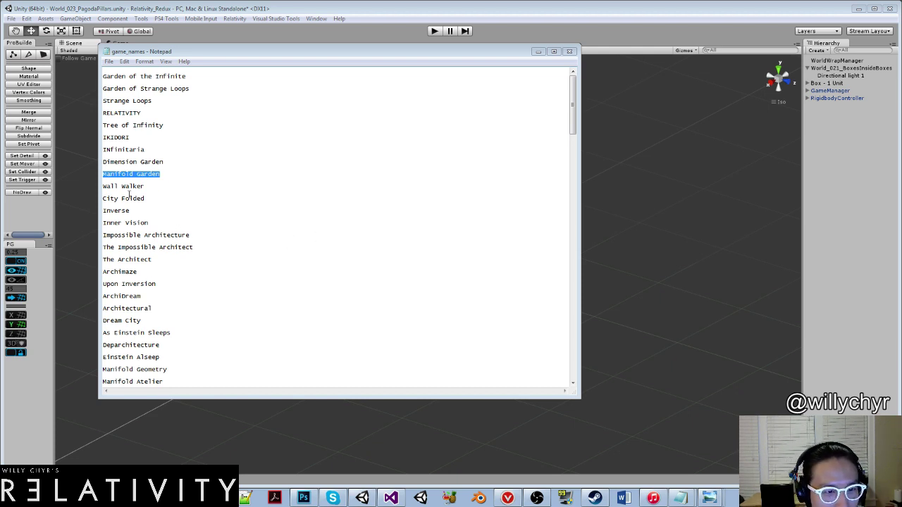
# Review the game name candidates from Wall Walker down to Mosaic Garden, highlighting Impossible Architecture and The Impossible Architect.
pyautogui.moveTo(146, 187); pyautogui.dragTo(87, 187)
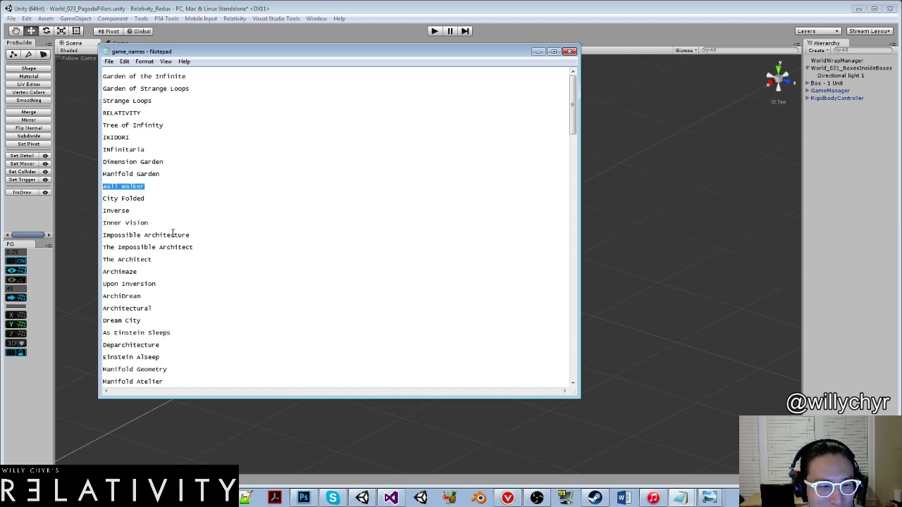
pyautogui.moveTo(191, 235); pyautogui.dragTo(94, 234)
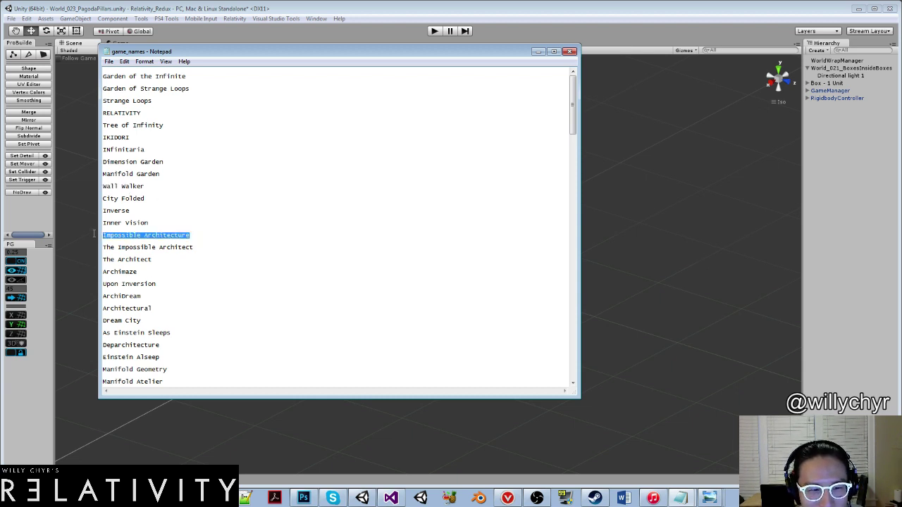
pyautogui.moveTo(193, 248); pyautogui.dragTo(109, 248)
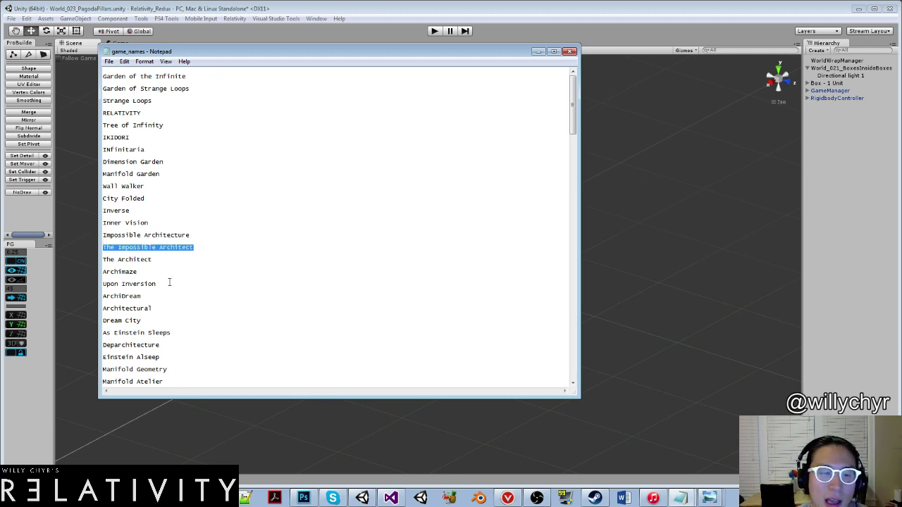
pyautogui.scroll(-1, 169, 286)
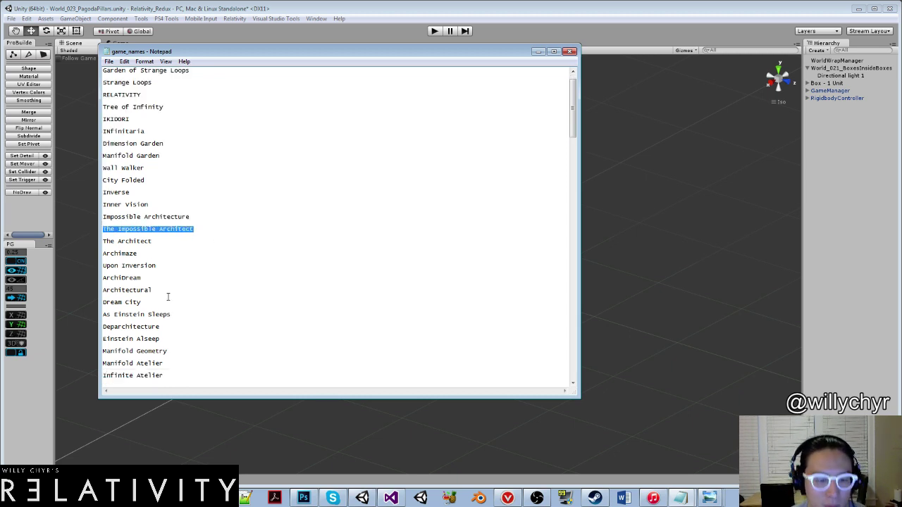
pyautogui.scroll(-1, 167, 296)
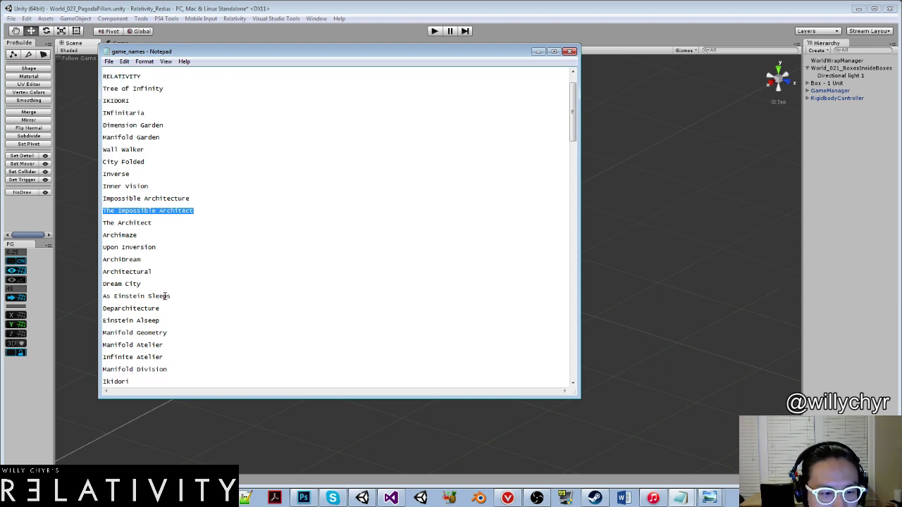
pyautogui.scroll(-1, 165, 297)
pyautogui.scroll(-1, 165, 296)
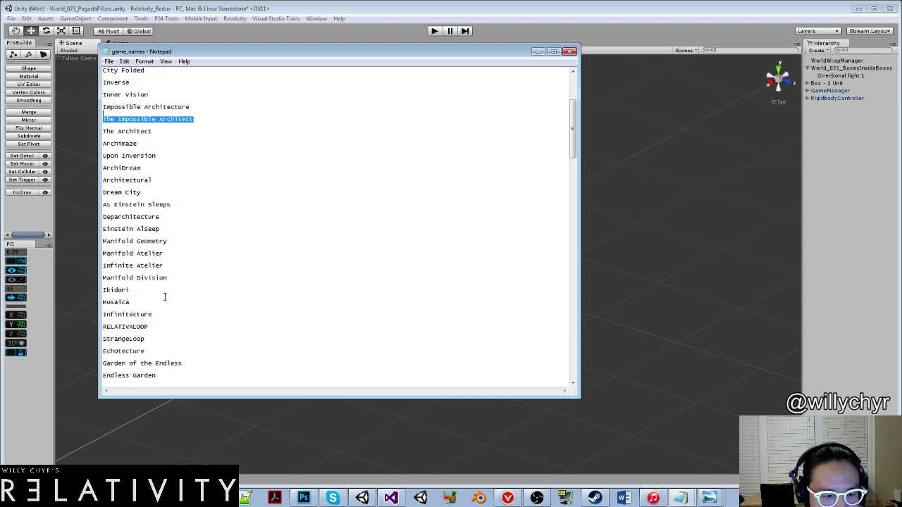
pyautogui.scroll(-1, 166, 297)
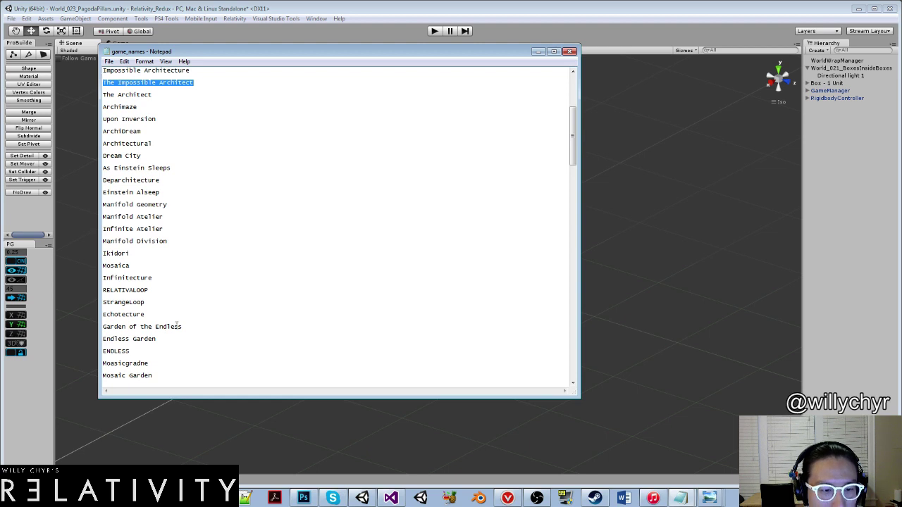
# Highlight the candidates Garden of the Endless, Echotecture, Heaven in a Wild Flower and Wanderingwind one after another.
pyautogui.moveTo(181, 328); pyautogui.dragTo(103, 328)
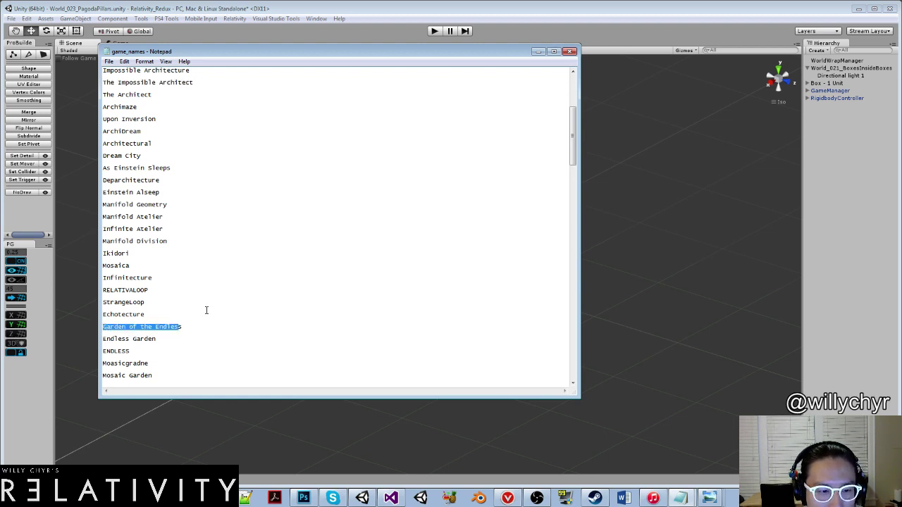
pyautogui.press('Up')
pyautogui.moveTo(162, 315); pyautogui.dragTo(92, 317)
pyautogui.scroll(-2, 195, 294)
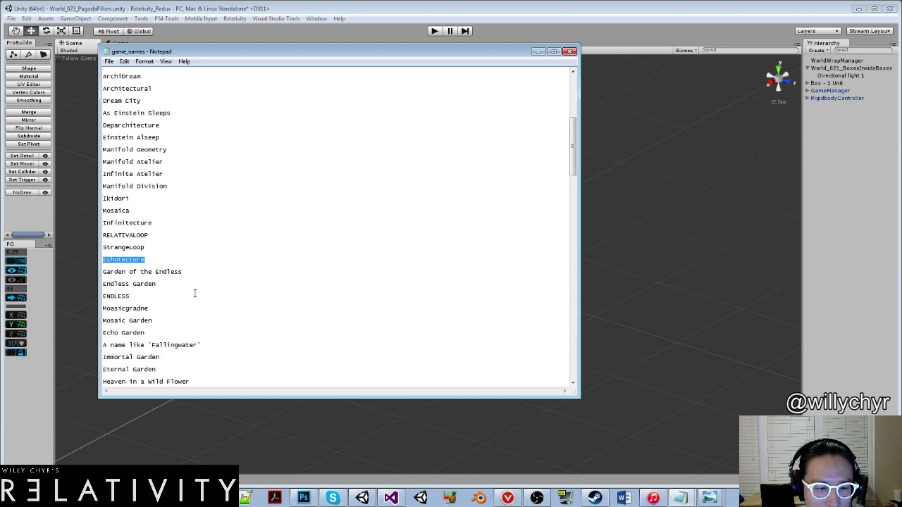
pyautogui.scroll(-2, 194, 294)
pyautogui.moveTo(192, 327); pyautogui.dragTo(79, 327)
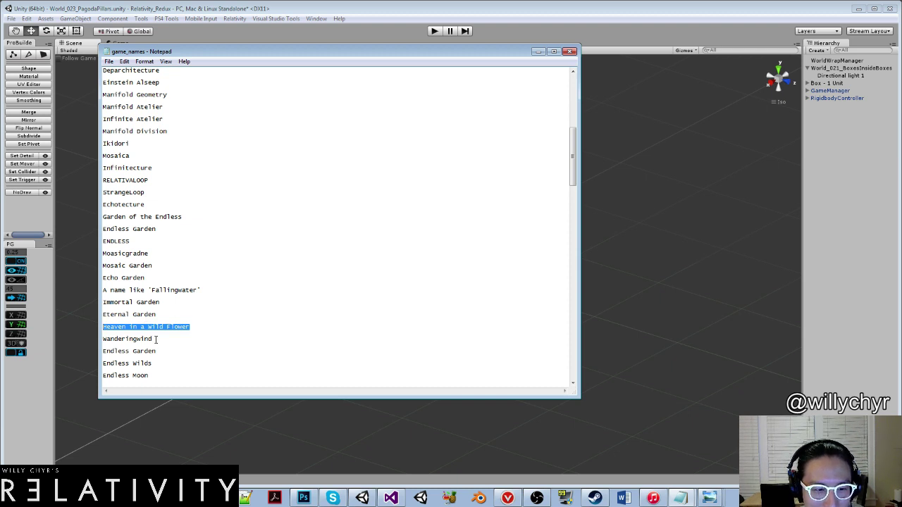
pyautogui.moveTo(156, 339); pyautogui.dragTo(103, 340)
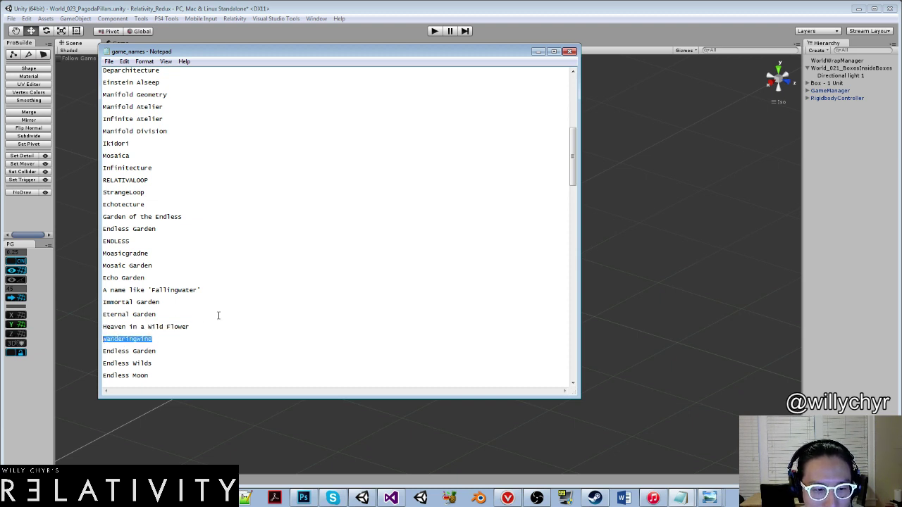
pyautogui.click(218, 315)
# Highlight Heaven in a Wild Flower together with Wanderingwind, and only the word Endless in Endless Winds.
pyautogui.scroll(-2, 219, 315)
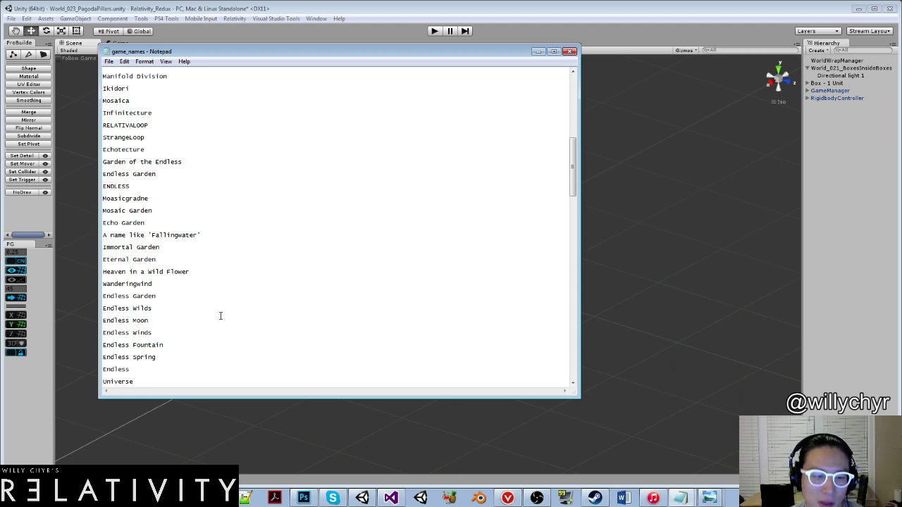
pyautogui.moveTo(155, 283); pyautogui.dragTo(100, 272)
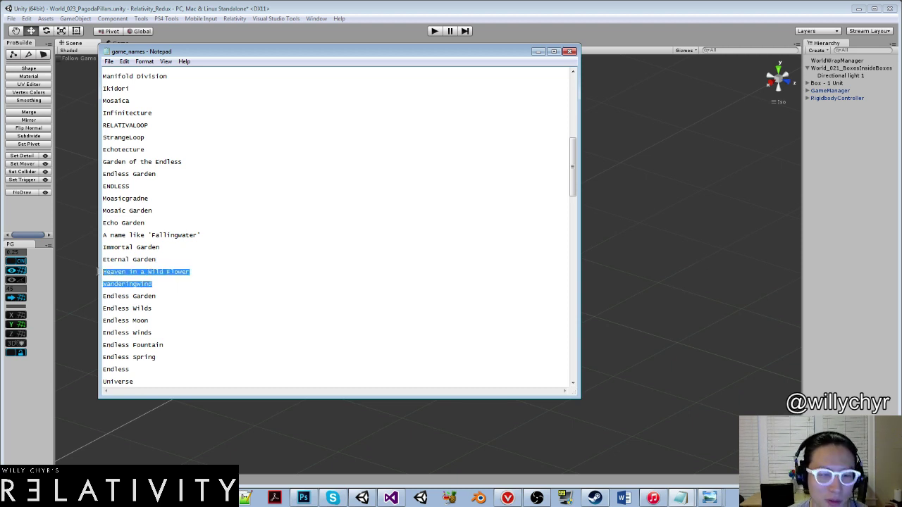
pyautogui.press('Up')
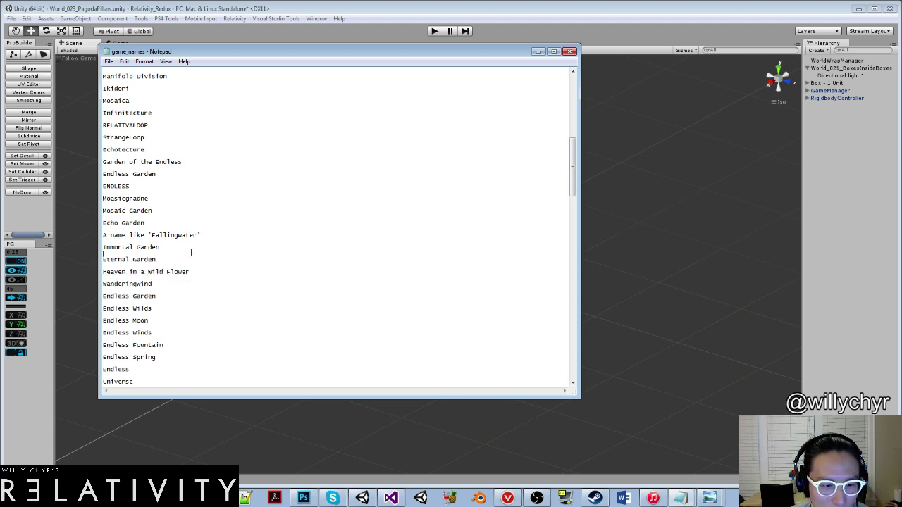
pyautogui.scroll(-2, 190, 252)
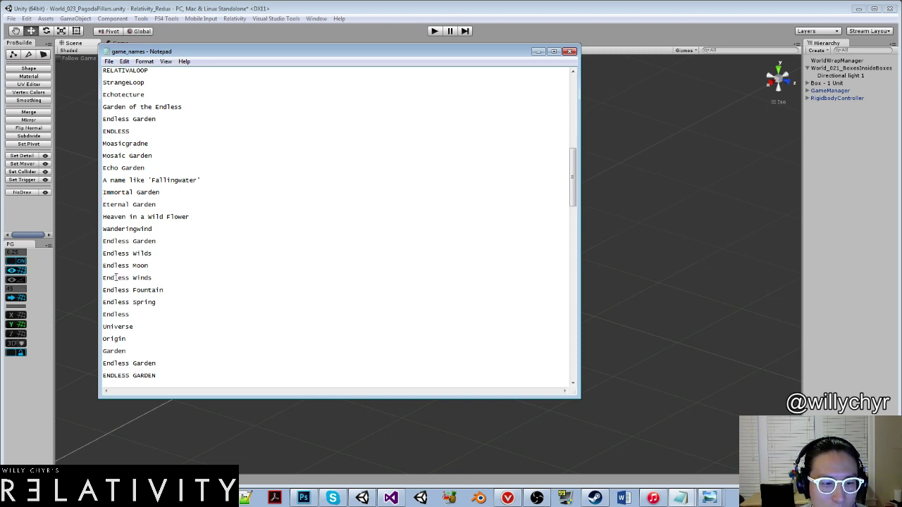
pyautogui.moveTo(129, 278); pyautogui.dragTo(103, 278)
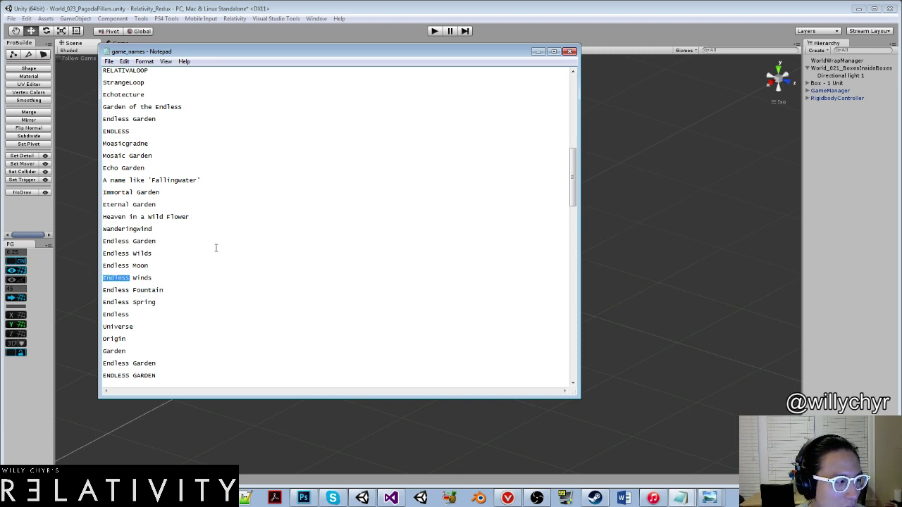
# Review the game name candidates from Endless Garden down to Endless Landscape, highlighting Manifold Rising, and close game_names without saving.
pyautogui.press('Up')
pyautogui.press('Up')
pyautogui.scroll(-1, 216, 250)
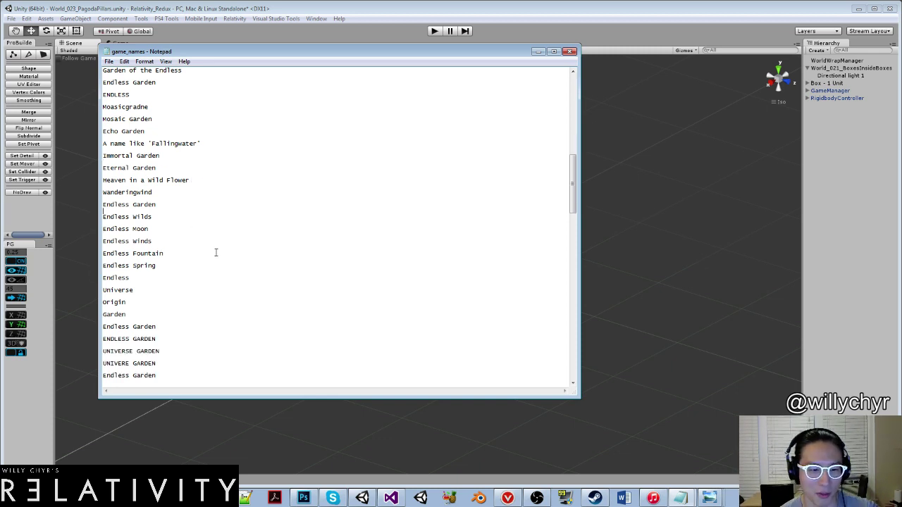
pyautogui.scroll(-2, 216, 254)
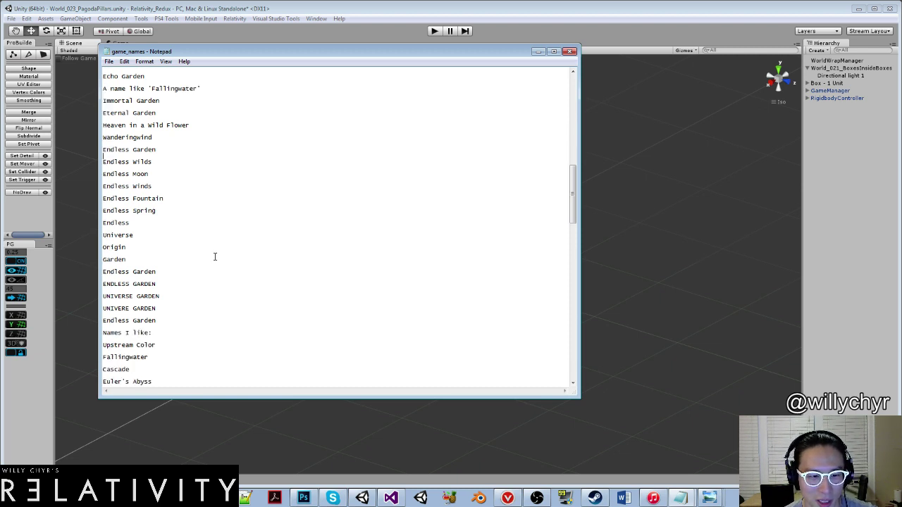
pyautogui.scroll(-2, 215, 256)
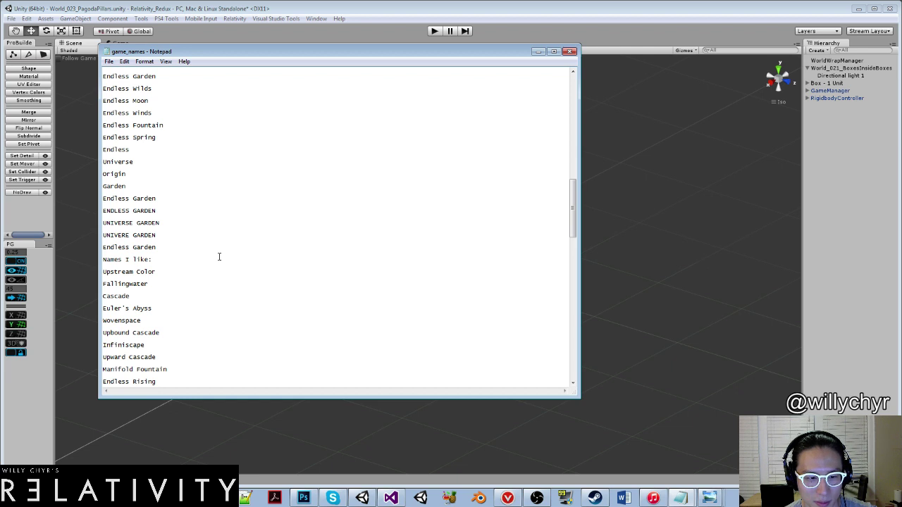
pyautogui.scroll(-1, 182, 363)
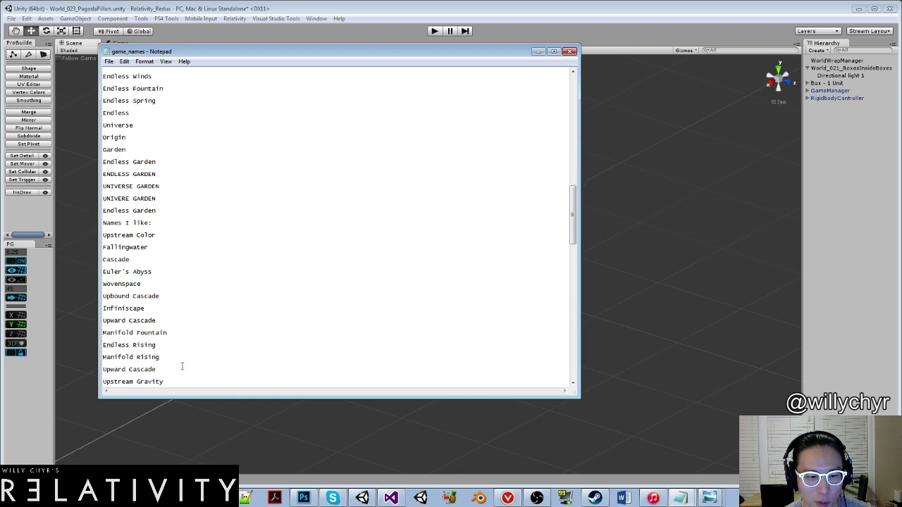
pyautogui.moveTo(169, 356); pyautogui.dragTo(106, 357)
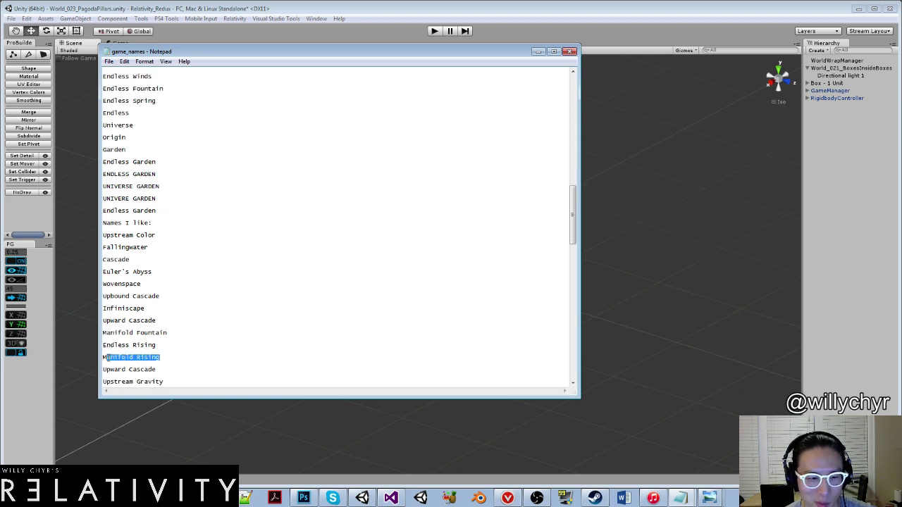
pyautogui.scroll(-2, 218, 324)
pyautogui.scroll(-1, 218, 324)
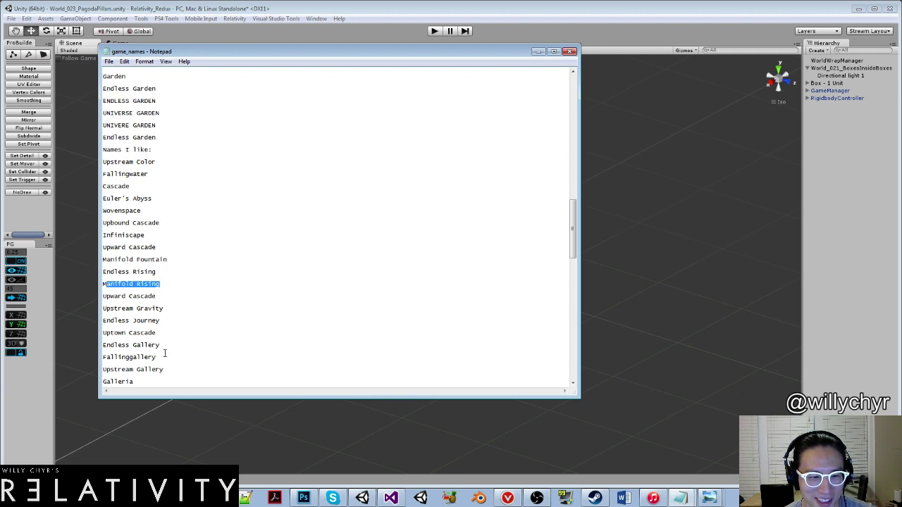
pyautogui.scroll(-2, 167, 350)
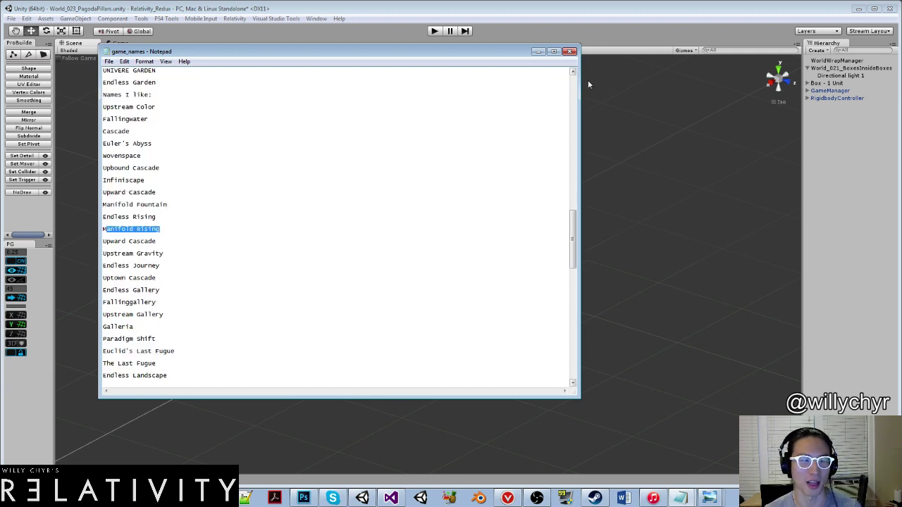
pyautogui.click(569, 52)
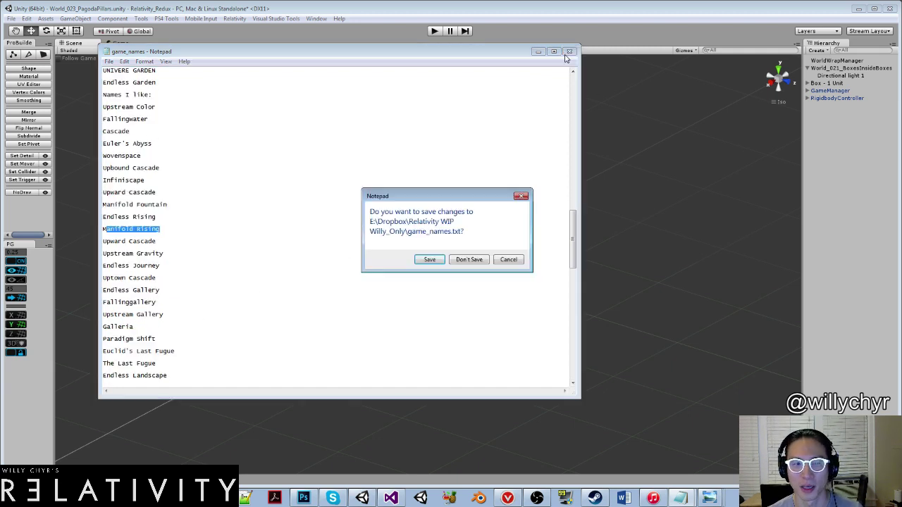
pyautogui.click(468, 260)
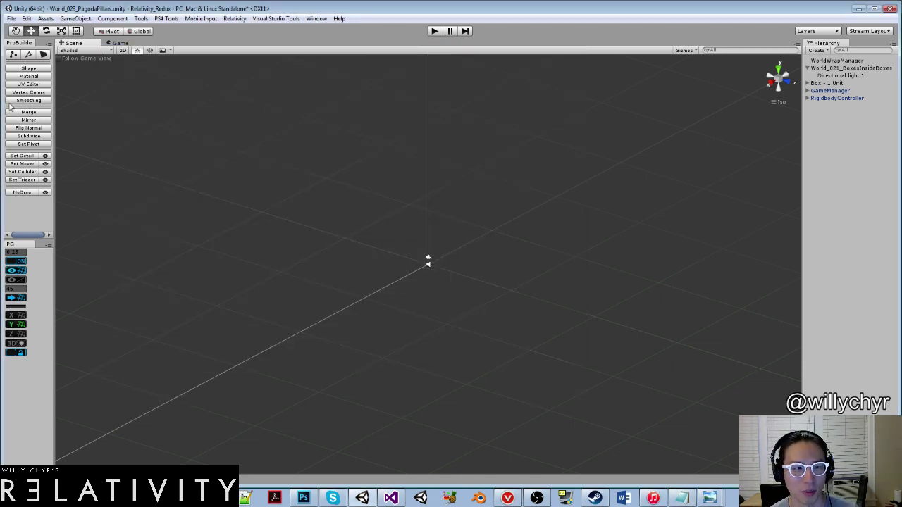
# Build a ProBuilder cube with dimensions 1 × 1 × 1 and frame it closely in the scene.
pyautogui.click(14, 69)
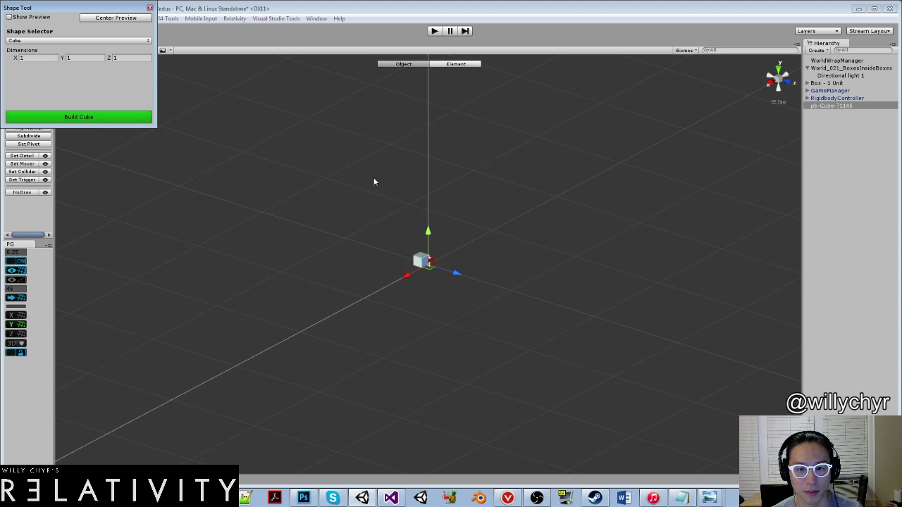
pyautogui.click(149, 8)
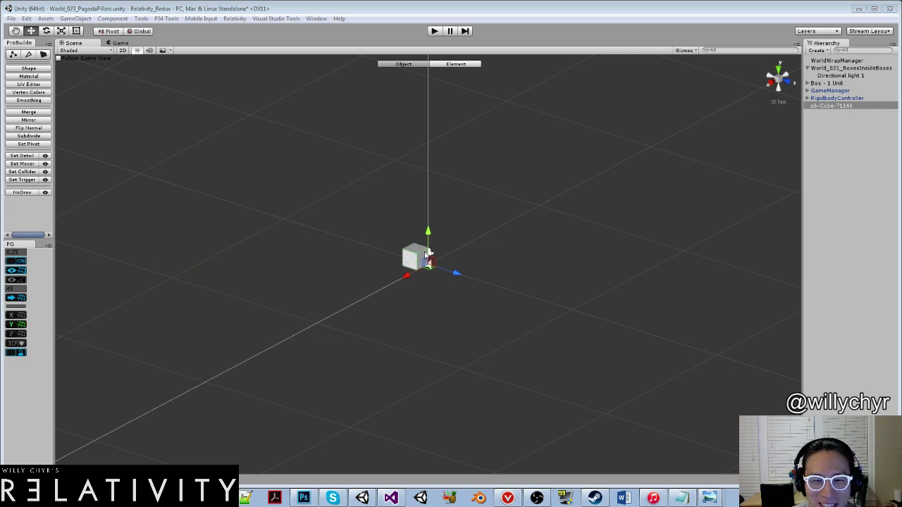
pyautogui.doubleClick(834, 106)
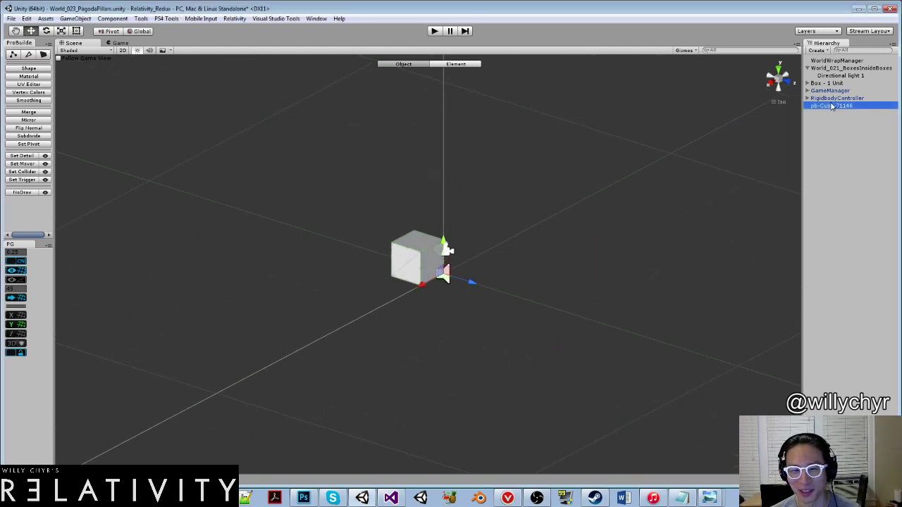
pyautogui.click(414, 214)
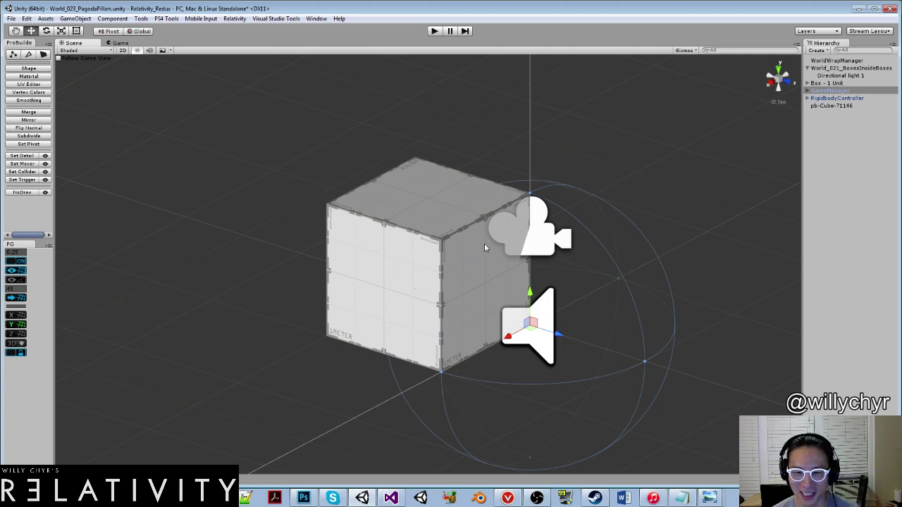
# Select the new cube in the scene hierarchy and set its pivot to its centre.
pyautogui.click(832, 106)
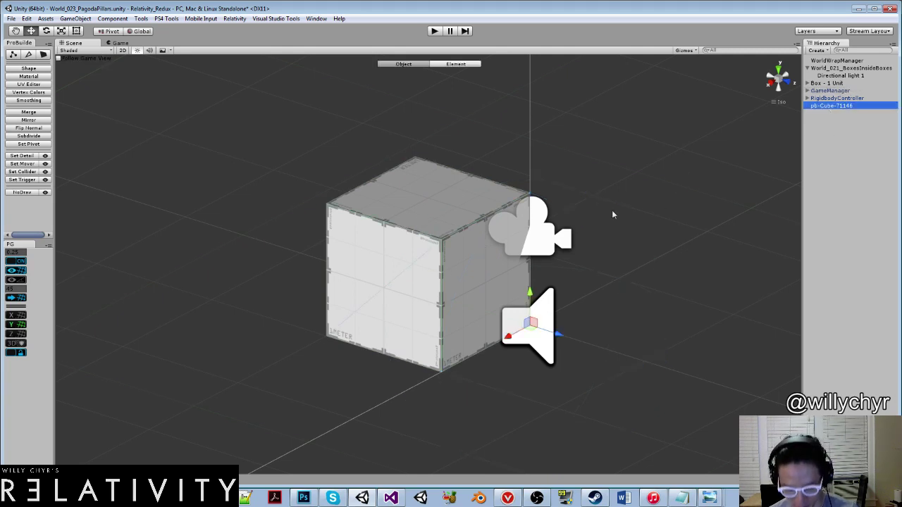
pyautogui.hotkey('ctrl', 'j')
pyautogui.scroll(-9, 521, 186)
pyautogui.keyDown('alt'); pyautogui.moveTo(534, 186); pyautogui.dragTo(381, 217); pyautogui.keyUp('alt')
pyautogui.scroll(6, 521, 204)
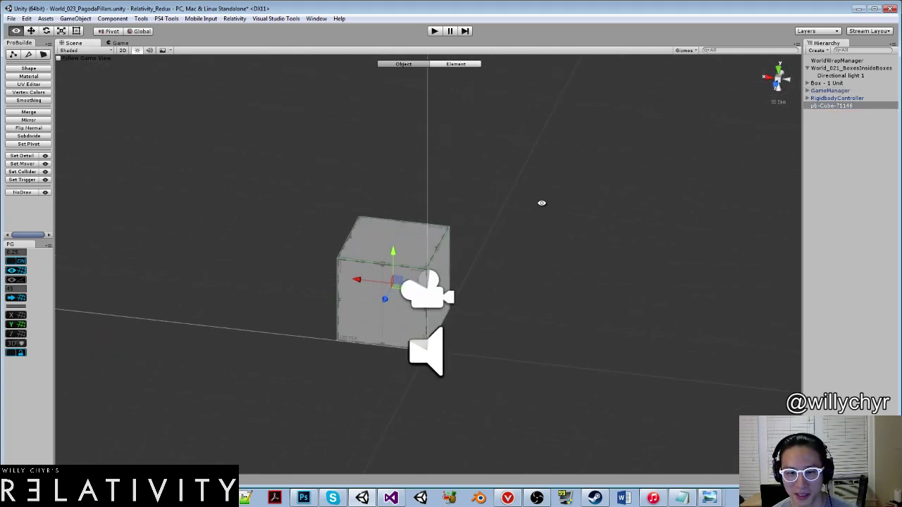
pyautogui.keyDown('alt'); pyautogui.moveTo(541, 203); pyautogui.dragTo(398, 209); pyautogui.keyUp('alt')
pyautogui.keyDown('alt'); pyautogui.moveTo(548, 176); pyautogui.dragTo(431, 217); pyautogui.keyUp('alt')
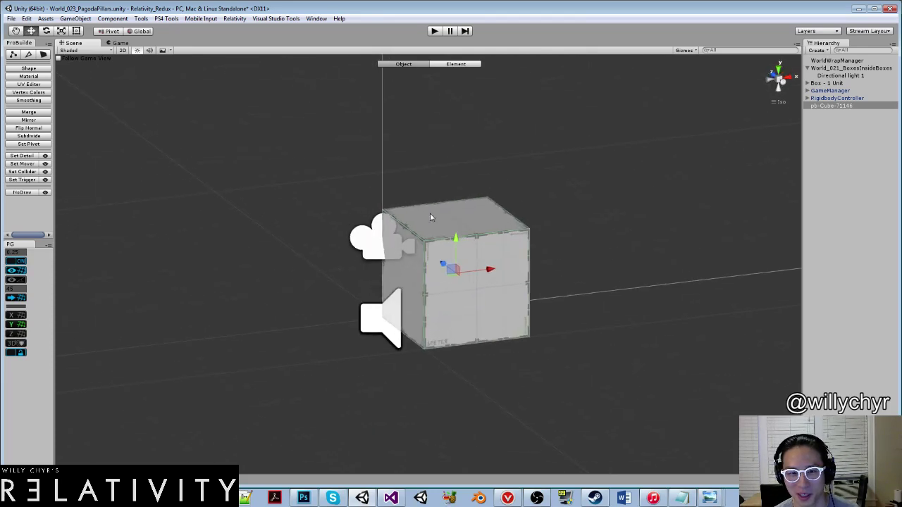
# Select the cube's top face and raise it to form a narrow pillar about 12 units tall.
pyautogui.press('g')
pyautogui.click(450, 217)
pyautogui.scroll(-4, 455, 185)
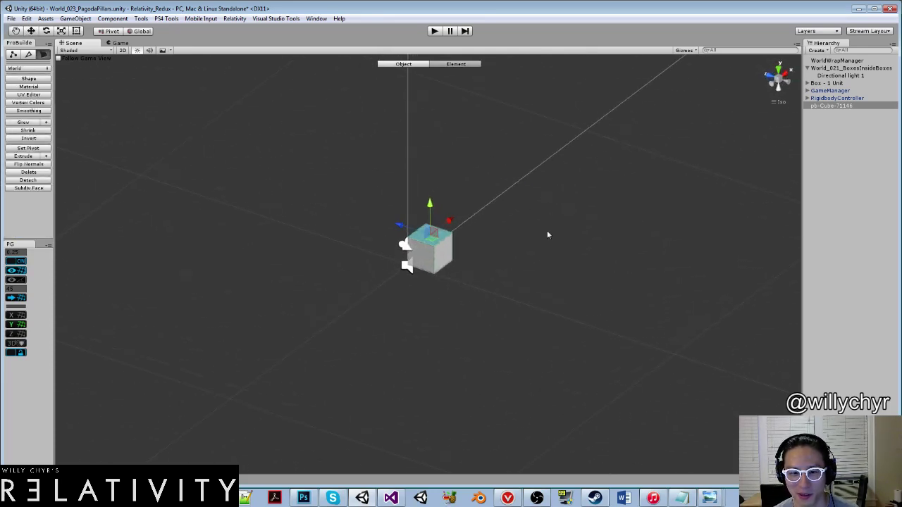
pyautogui.scroll(-4, 547, 232)
pyautogui.moveTo(428, 207); pyautogui.dragTo(429, 80)
pyautogui.scroll(-6, 464, 139)
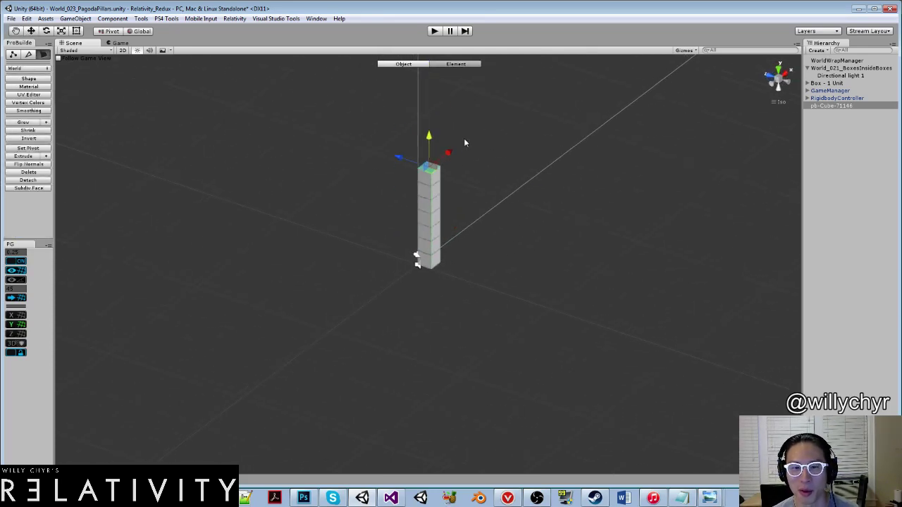
pyautogui.moveTo(464, 139); pyautogui.dragTo(489, 243, button='middle')
pyautogui.scroll(10, 489, 243)
pyautogui.moveTo(472, 243); pyautogui.dragTo(432, 114)
pyautogui.scroll(-6, 488, 165)
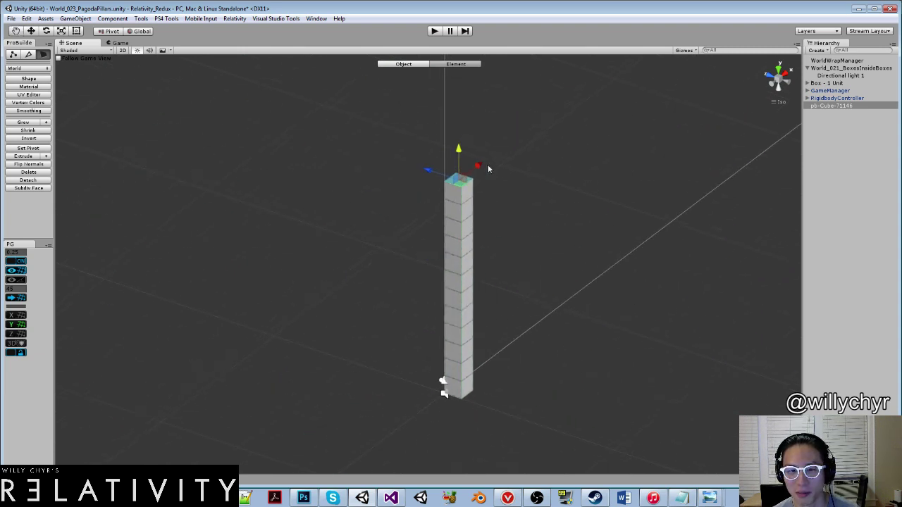
pyautogui.scroll(-1, 489, 169)
pyautogui.keyDown('alt'); pyautogui.scroll(4, 500, 165); pyautogui.keyUp('alt')
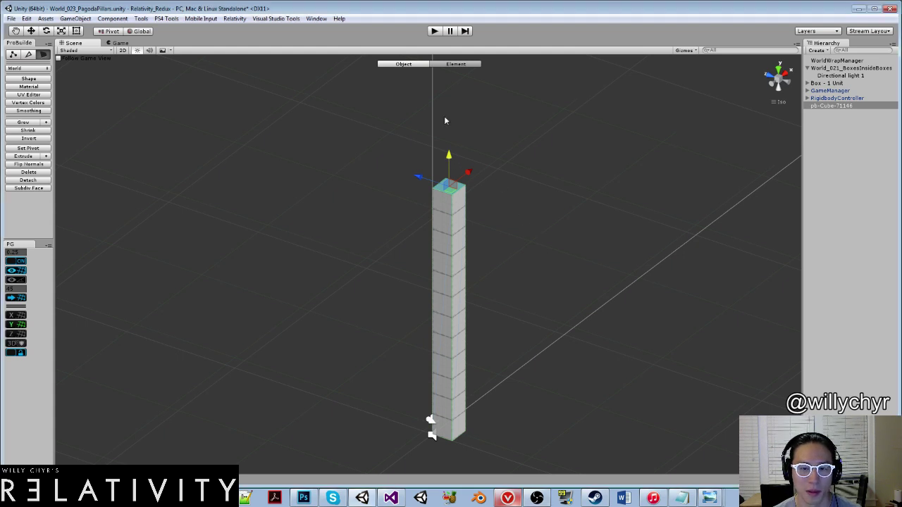
# Raise the pillar's top face further to a height of about 16 units.
pyautogui.moveTo(444, 159); pyautogui.dragTo(447, 98)
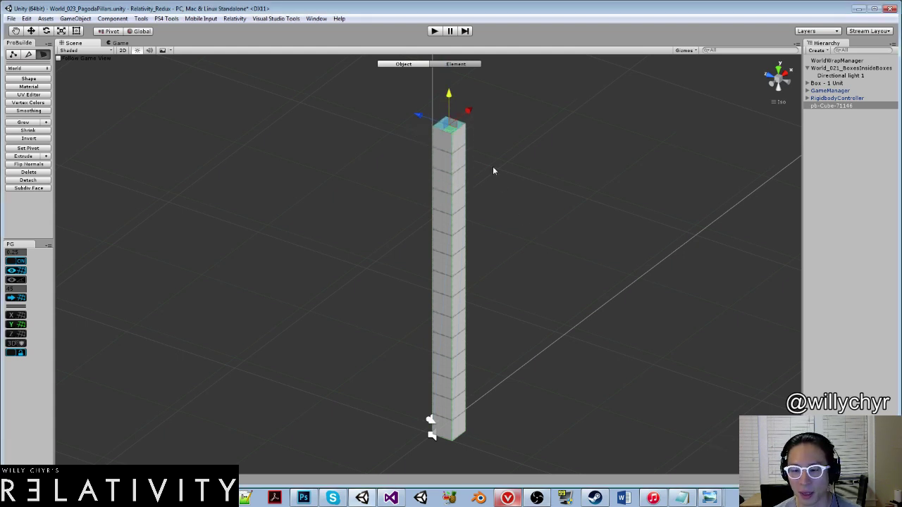
pyautogui.scroll(-2, 482, 253)
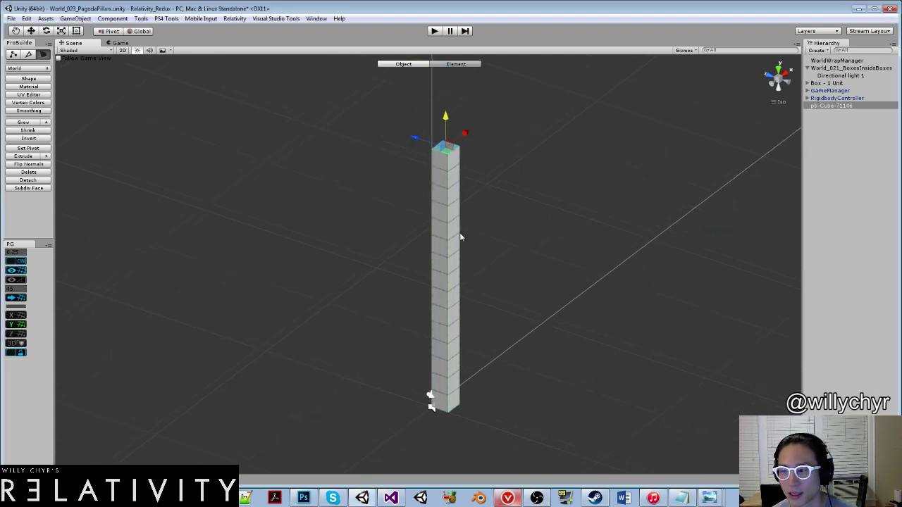
pyautogui.scroll(-1, 469, 227)
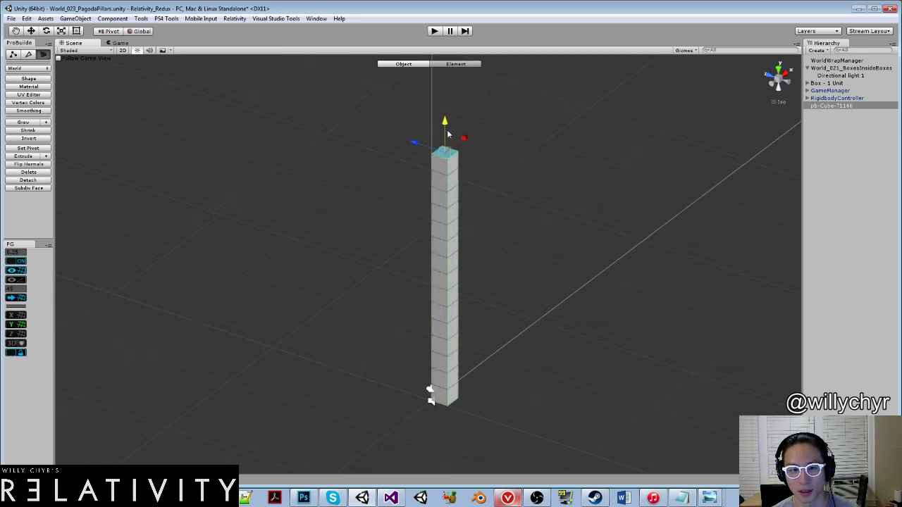
pyautogui.moveTo(448, 121); pyautogui.dragTo(445, 106)
# Widen the pillar to a 2 × 2 unit footprint by moving its side faces outward.
pyautogui.click(454, 189)
pyautogui.moveTo(463, 191)
pyautogui.keyDown('alt'); pyautogui.mouseDown()
pyautogui.moveTo(498, 186)
pyautogui.moveTo(461, 261)
pyautogui.moveTo(476, 296)
pyautogui.moveTo(463, 266)
pyautogui.moveTo(543, 281)
pyautogui.moveTo(493, 210)
pyautogui.moveTo(479, 236)
pyautogui.moveTo(461, 227)
pyautogui.moveTo(470, 177)
pyautogui.mouseUp(); pyautogui.keyUp('alt')
pyautogui.click(463, 265)
pyautogui.scroll(-4, 493, 210)
pyautogui.scroll(5, 437, 204)
# Select the widened pillar's top face and raise it to a height of about 32 units.
pyautogui.click(421, 166)
pyautogui.scroll(-5, 465, 201)
pyautogui.scroll(3, 465, 169)
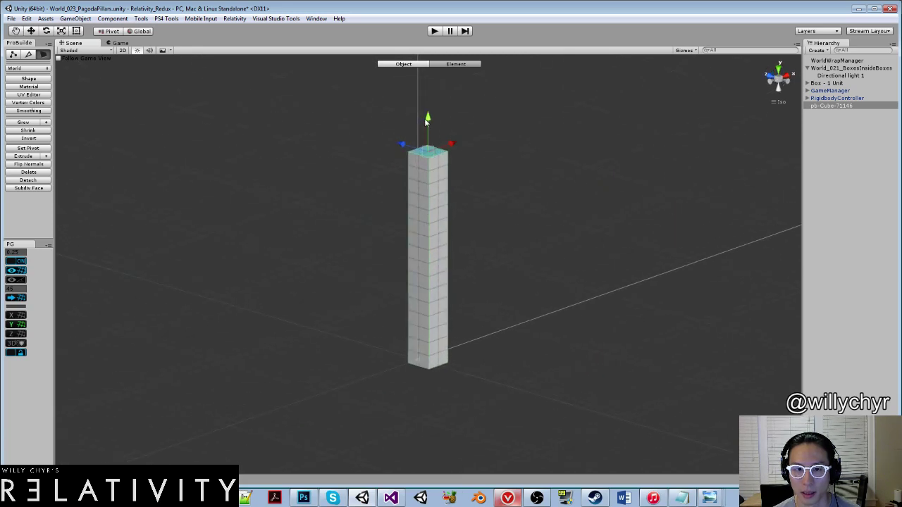
pyautogui.moveTo(427, 121); pyautogui.dragTo(407, 33)
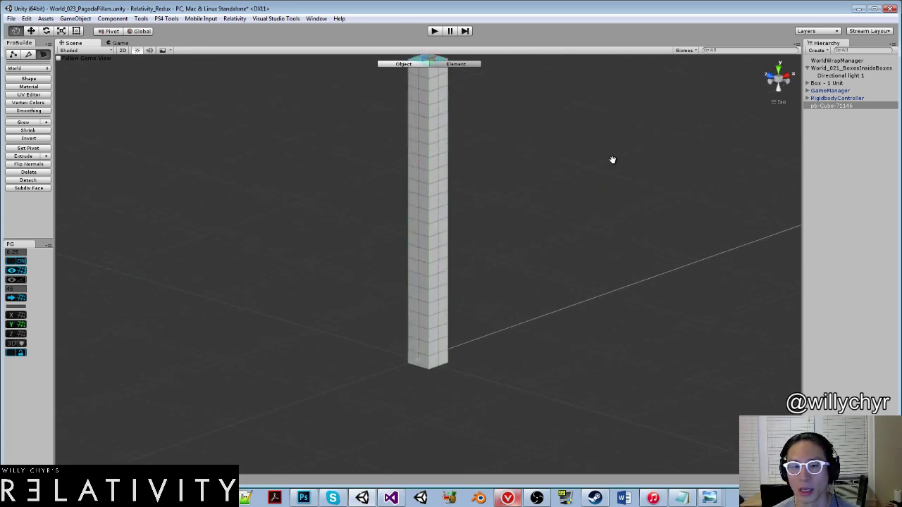
pyautogui.moveTo(614, 161); pyautogui.dragTo(643, 243, button='middle')
pyautogui.moveTo(462, 93); pyautogui.dragTo(461, 79)
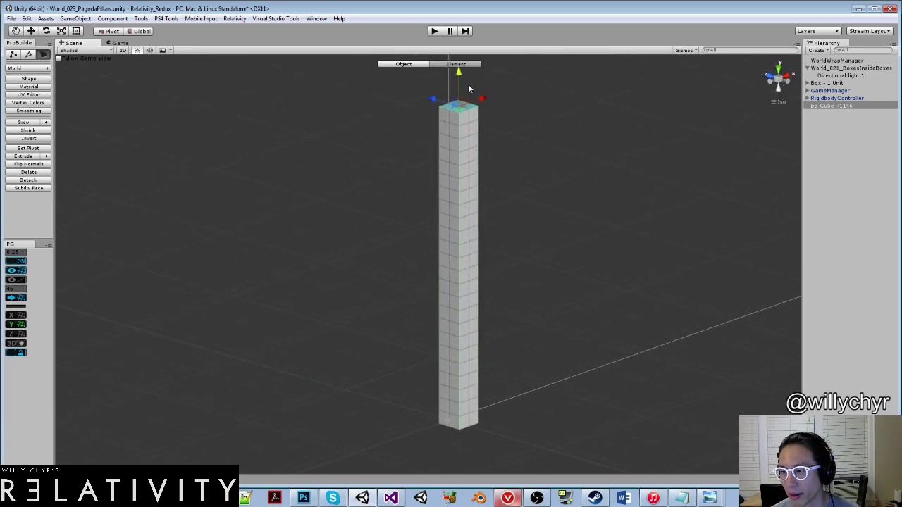
pyautogui.scroll(-5, 487, 119)
pyautogui.moveTo(486, 128); pyautogui.dragTo(546, 193, button='middle')
pyautogui.scroll(4, 545, 194)
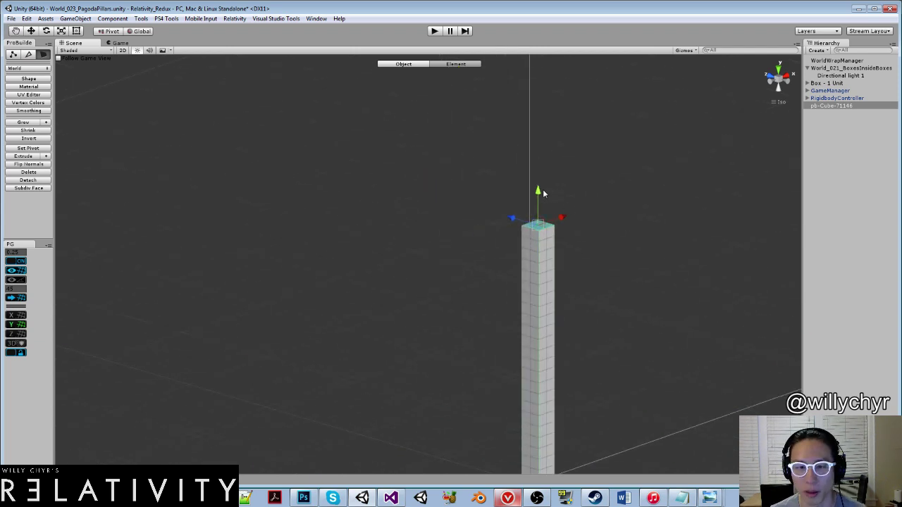
pyautogui.moveTo(542, 189); pyautogui.dragTo(539, 105)
pyautogui.scroll(-1, 571, 160)
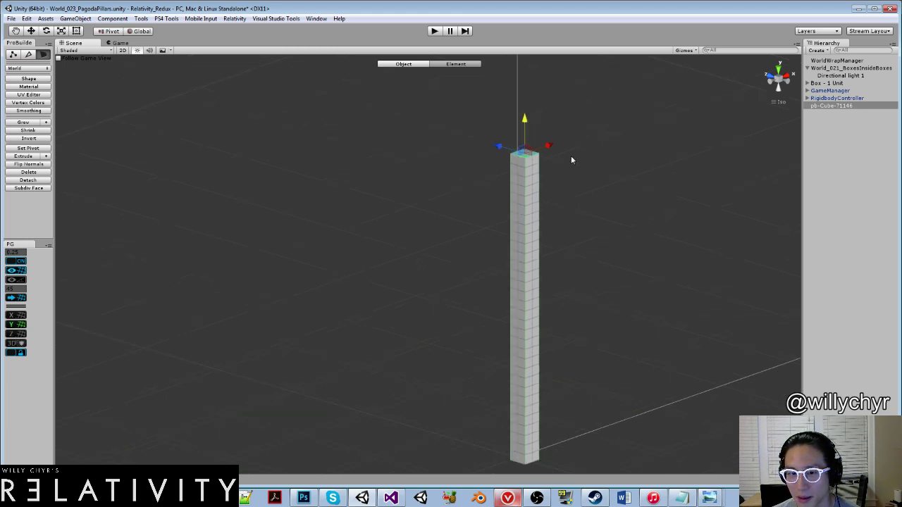
# Move the pillar's side faces outward until its footprint is 4 × 4 units.
pyautogui.keyDown('alt'); pyautogui.moveTo(562, 169); pyautogui.dragTo(472, 279); pyautogui.keyUp('alt')
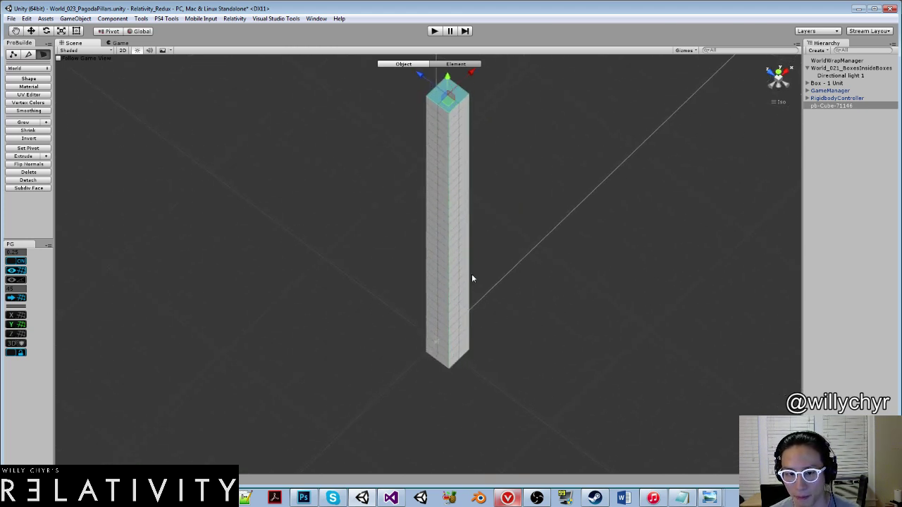
pyautogui.click(473, 278)
pyautogui.moveTo(430, 211); pyautogui.dragTo(446, 240)
pyautogui.keyDown('shift'); pyautogui.click(437, 258); pyautogui.keyUp('shift')
pyautogui.click(443, 195)
pyautogui.click(457, 196)
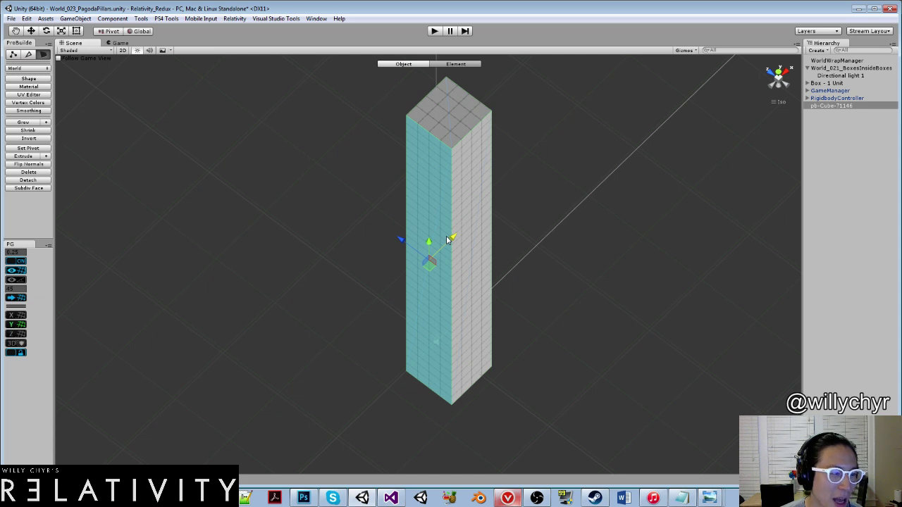
# Return to object-level editing and set the finished pillar's pivot to its centre.
pyautogui.press('g')
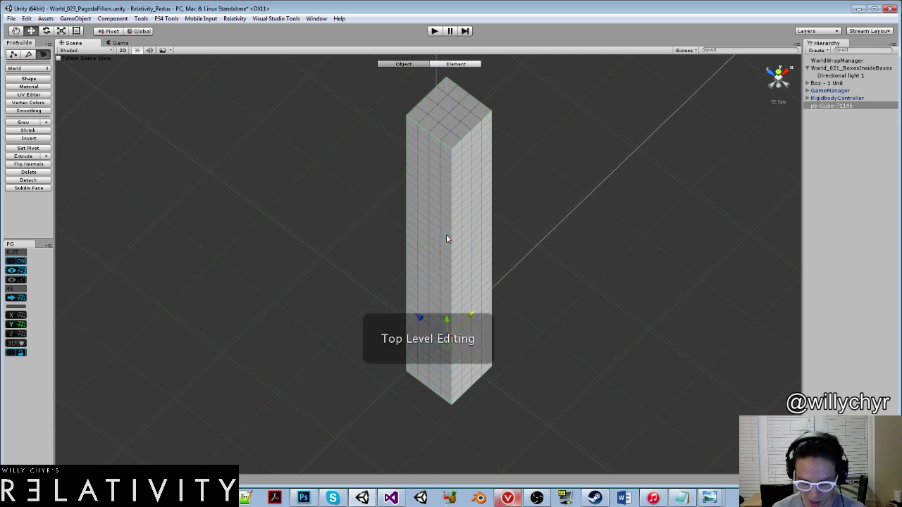
pyautogui.hotkey('ctrl', 'j')
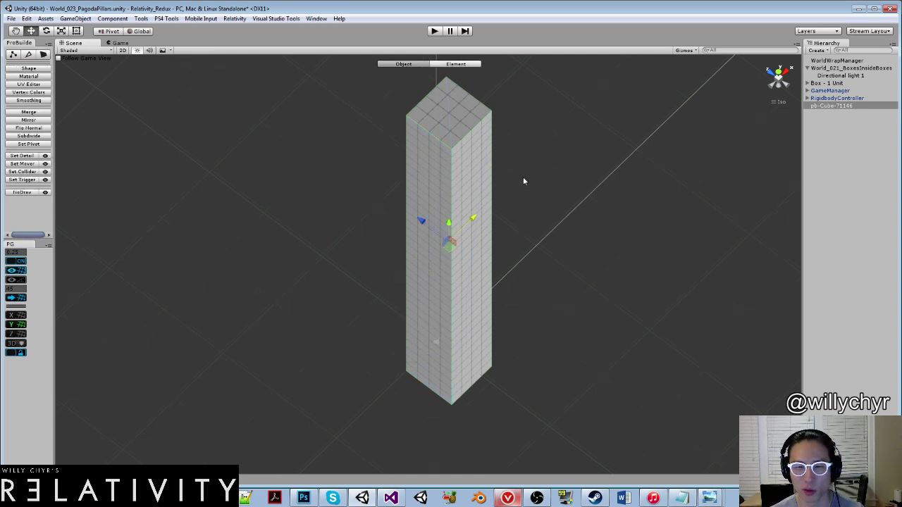
pyautogui.scroll(-6, 523, 178)
pyautogui.scroll(11, 524, 179)
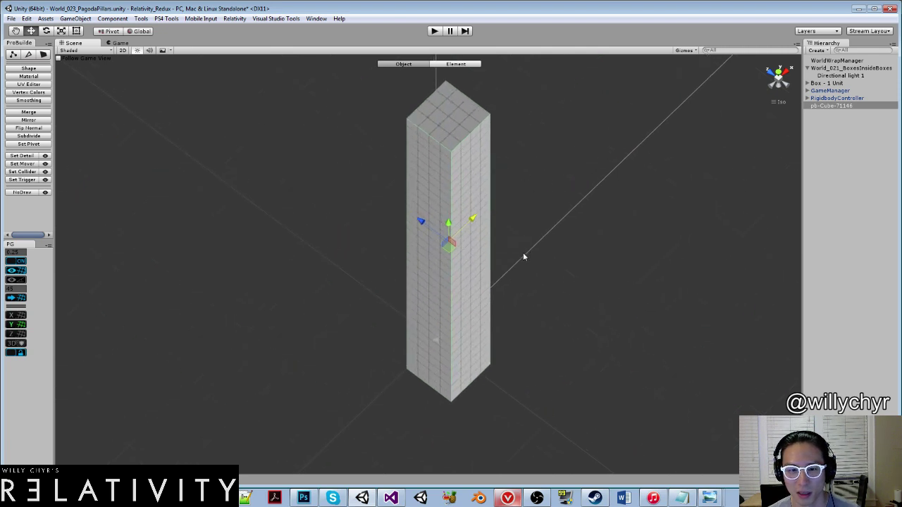
pyautogui.keyDown('alt'); pyautogui.moveTo(524, 254); pyautogui.dragTo(470, 232); pyautogui.keyUp('alt')
pyautogui.hotkey('ctrl', 'j')
pyautogui.scroll(-9, 491, 197)
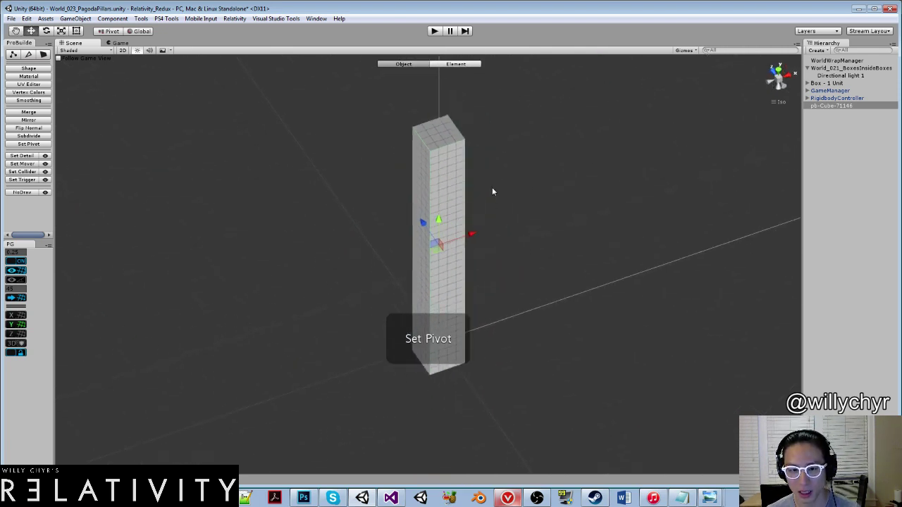
pyautogui.keyDown('alt'); pyautogui.moveTo(492, 189); pyautogui.dragTo(614, 279); pyautogui.keyUp('alt')
pyautogui.scroll(11, 557, 255)
pyautogui.keyDown('alt'); pyautogui.moveTo(483, 230); pyautogui.dragTo(580, 233); pyautogui.keyUp('alt')
pyautogui.scroll(5, 531, 285)
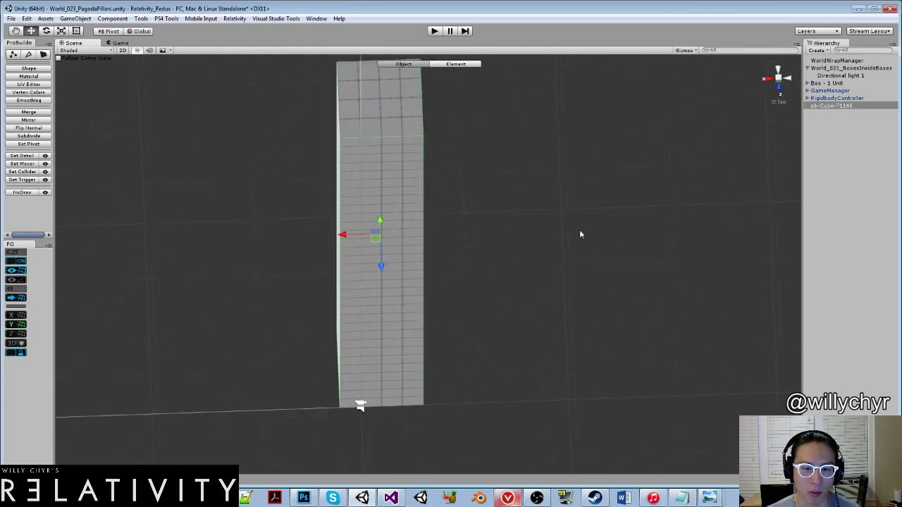
# Duplicate the tall pillar and move the copy horizontally so that a gap separates the two pillars.
pyautogui.moveTo(343, 235); pyautogui.dragTo(472, 165)
pyautogui.scroll(-4, 387, 249)
pyautogui.hotkey('ctrl', 'j')
pyautogui.scroll(-3, 405, 248)
pyautogui.scroll(-6, 380, 236)
pyautogui.scroll(14, 408, 238)
pyautogui.hotkey('ctrl', 'd')
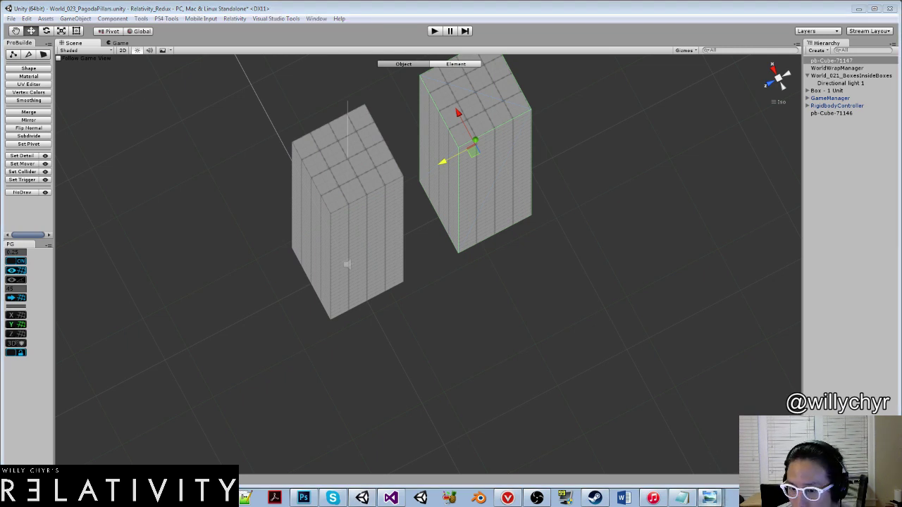
# Check the frame-structure reference image in Windows Photo Viewer, close it, and bring the piranesi engraving into view.
pyautogui.click(722, 458)
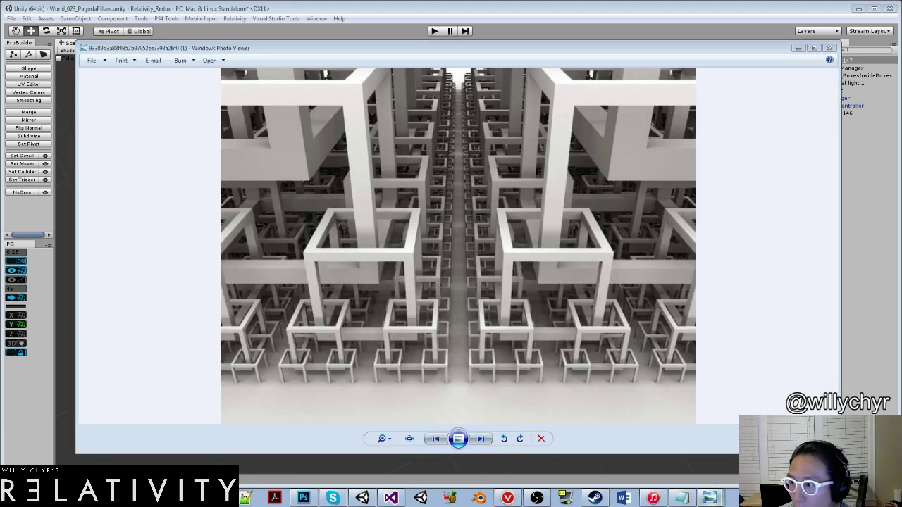
pyautogui.click(829, 48)
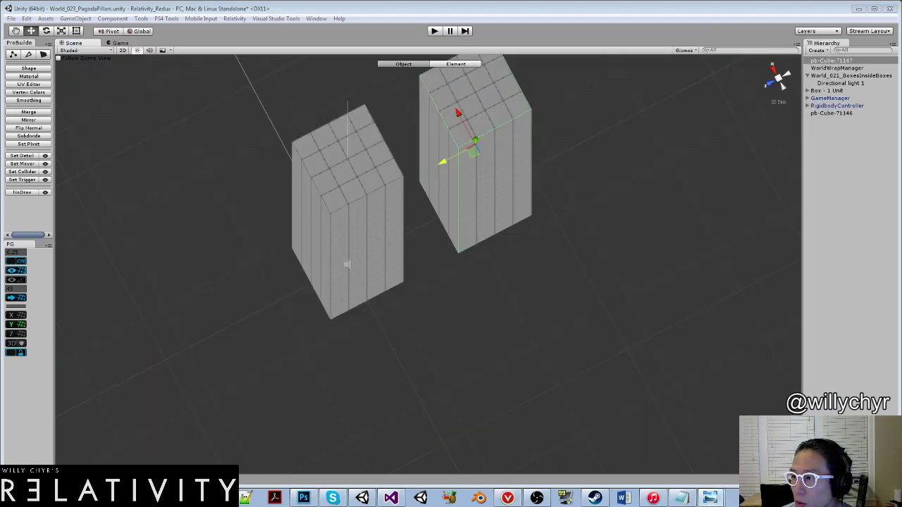
pyautogui.moveTo(901, 52); pyautogui.dragTo(239, 45)
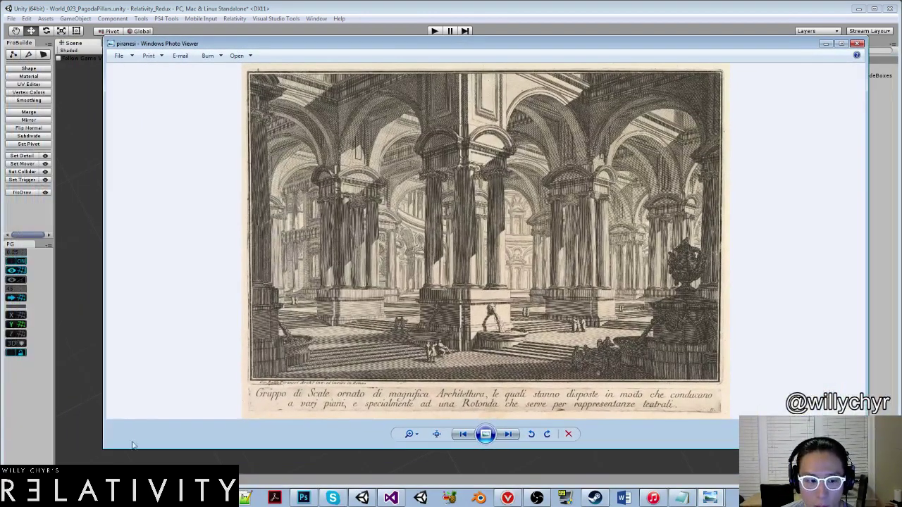
# Launch kuadro-0.8.5, pin the piranesi engraving on screen as a reference image, and return to Unity.
pyautogui.click(17, 496)
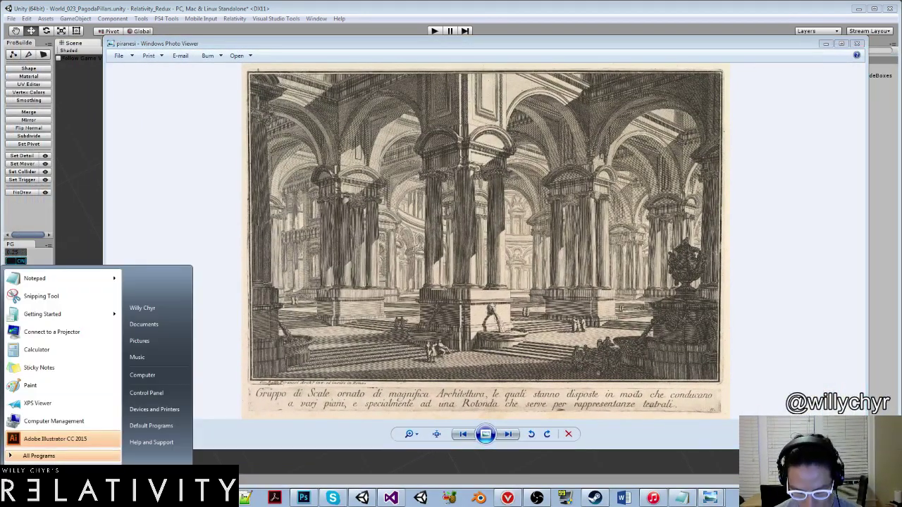
pyautogui.write('kuadro')
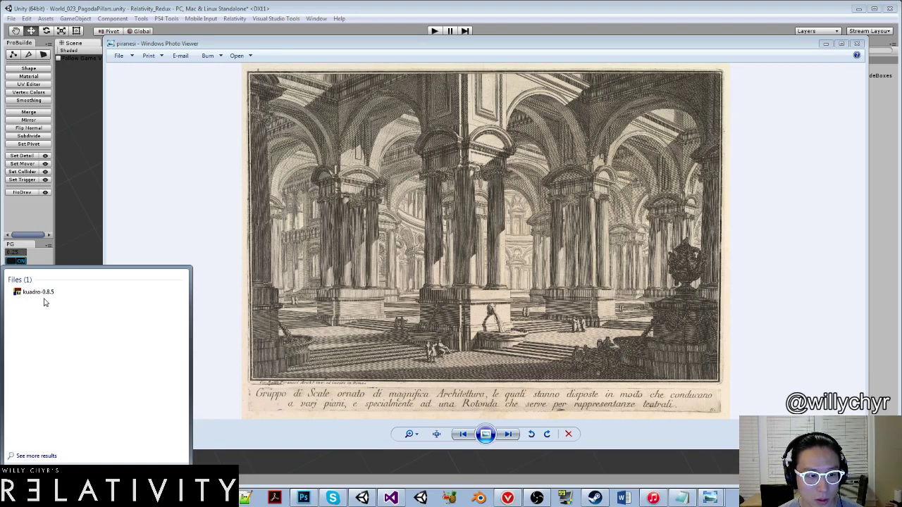
pyautogui.click(44, 295)
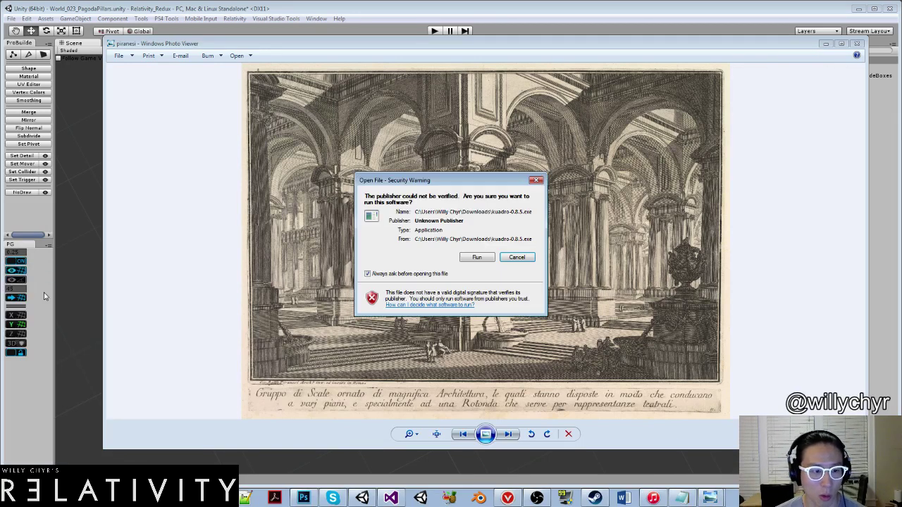
pyautogui.click(484, 256)
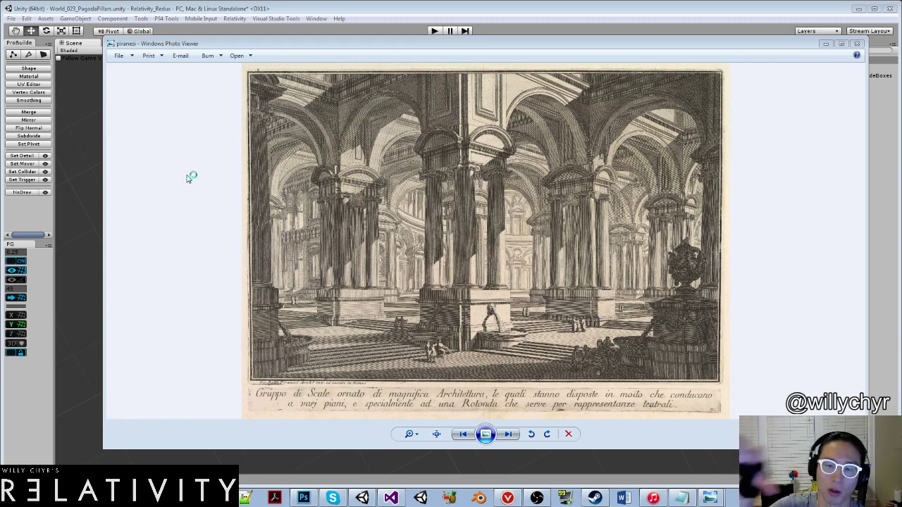
pyautogui.moveTo(314, 45); pyautogui.dragTo(901, 22)
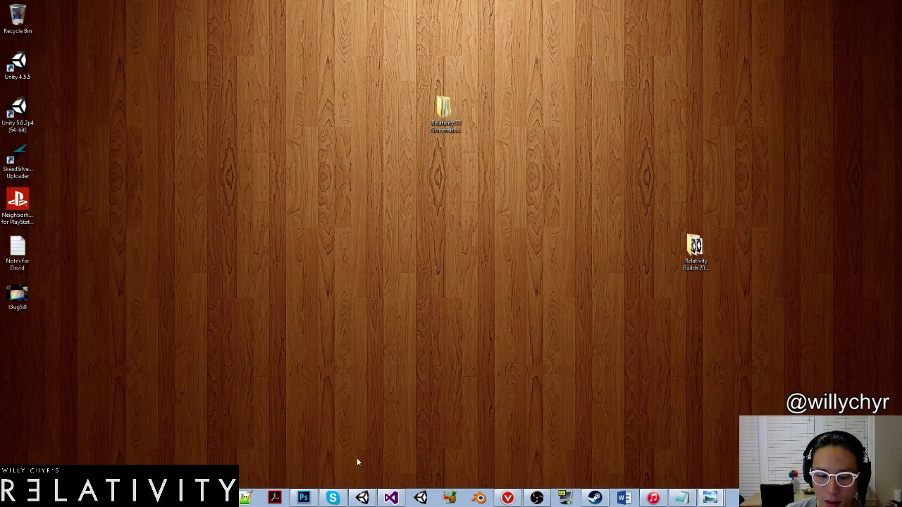
pyautogui.click(361, 499)
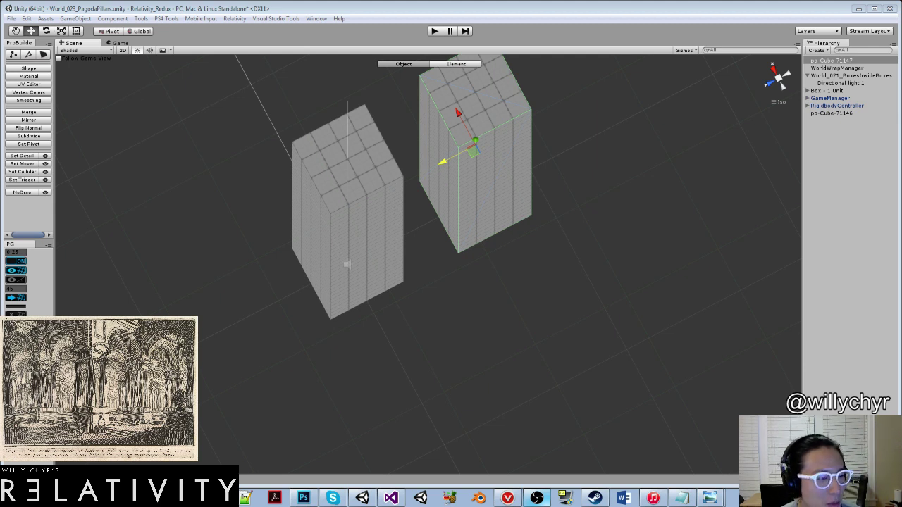
# Duplicate the first pillar and move the copy horizontally, perpendicular to the existing pair, to place a third pillar.
pyautogui.click(336, 333)
pyautogui.click(342, 295)
pyautogui.scroll(-7, 343, 296)
pyautogui.keyDown('alt'); pyautogui.moveTo(303, 285); pyautogui.dragTo(397, 230); pyautogui.keyUp('alt')
pyautogui.hotkey('ctrl', 'd')
pyautogui.scroll(-7, 494, 198)
pyautogui.scroll(4, 399, 231)
# Duplicate the second pillar and move the copy to the empty corner to complete a square of four pillars.
pyautogui.click(472, 245)
pyautogui.hotkey('ctrl', 'd')
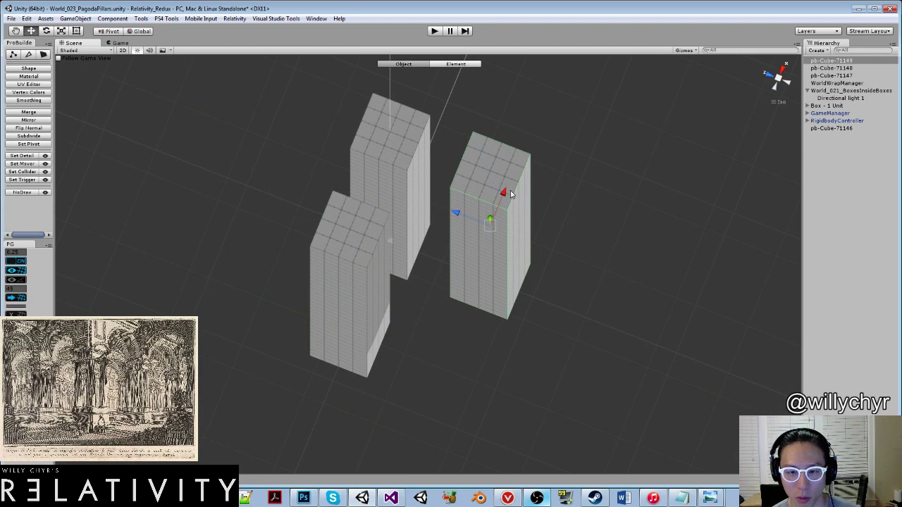
pyautogui.moveTo(505, 195); pyautogui.dragTo(468, 296)
pyautogui.scroll(-2, 468, 269)
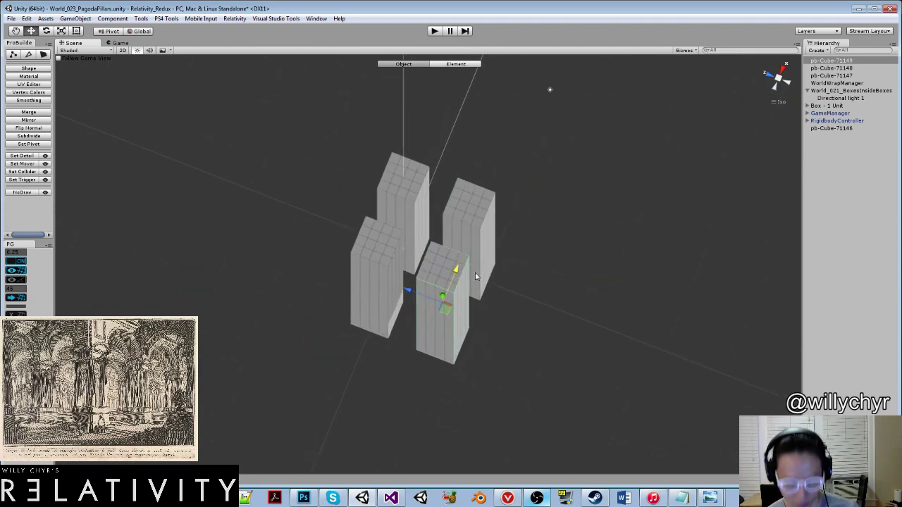
# Select all faces of two diagonally opposite pillars and colour them green.
pyautogui.scroll(4, 472, 272)
pyautogui.press('g')
pyautogui.click(340, 263)
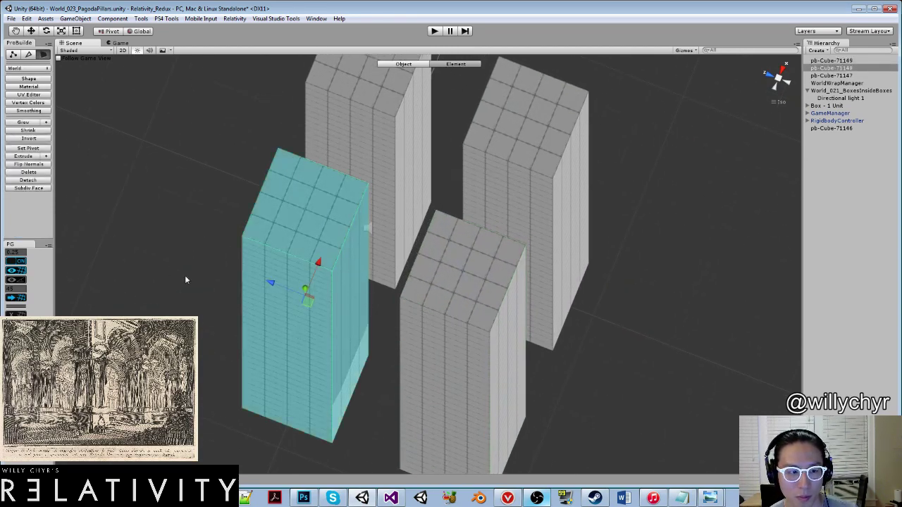
pyautogui.keyDown('shift'); pyautogui.click(520, 217); pyautogui.keyUp('shift')
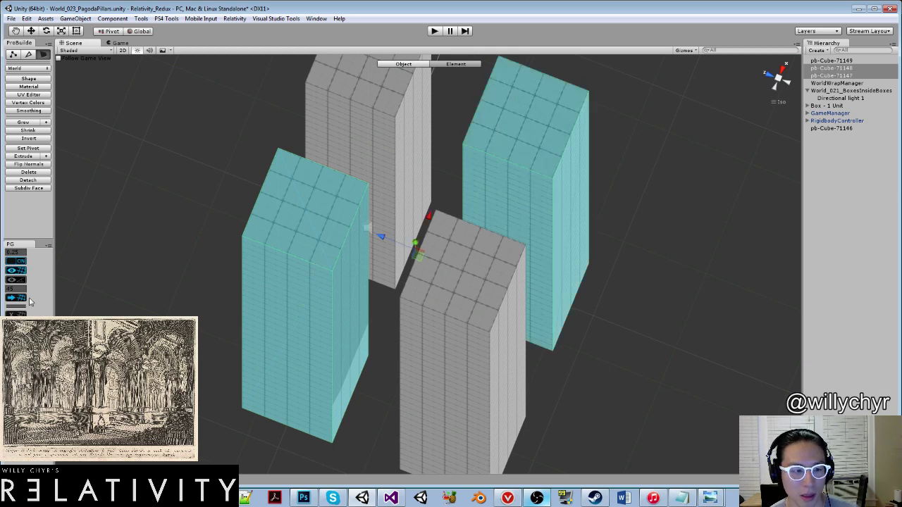
pyautogui.click(316, 18)
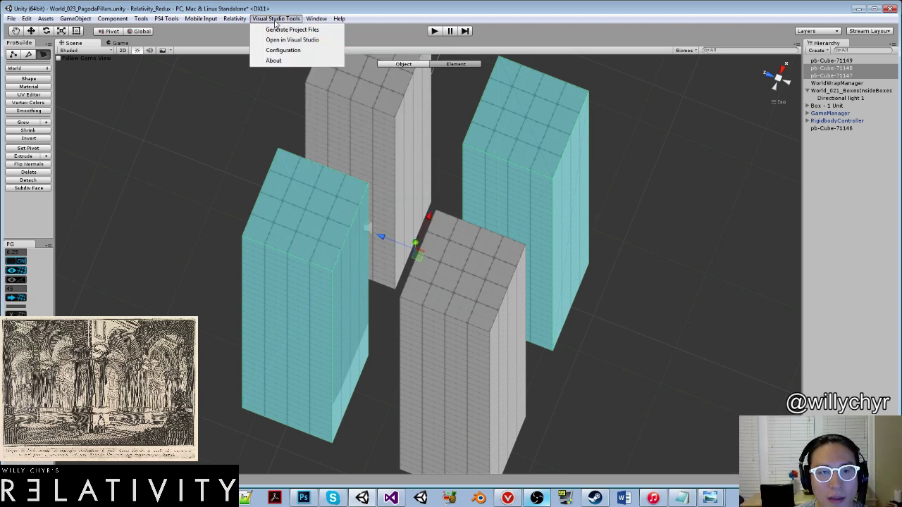
pyautogui.moveTo(239, 19)
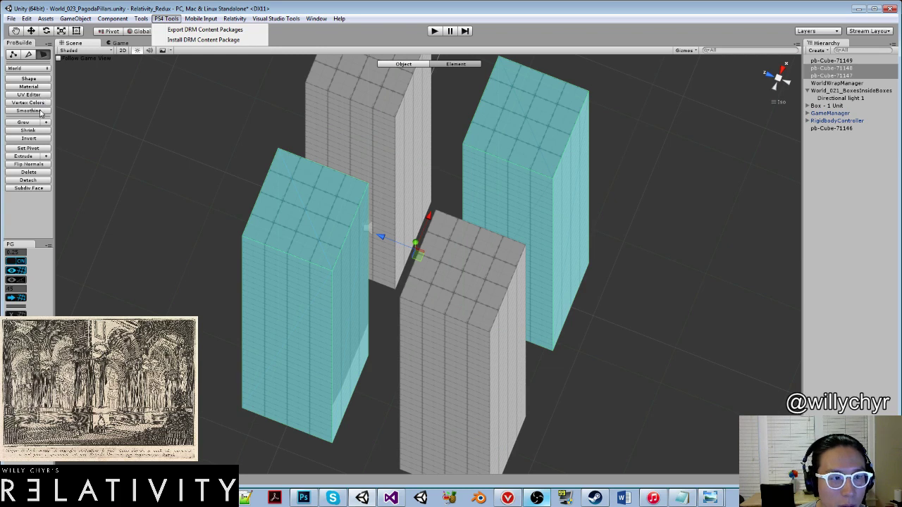
pyautogui.click(203, 179)
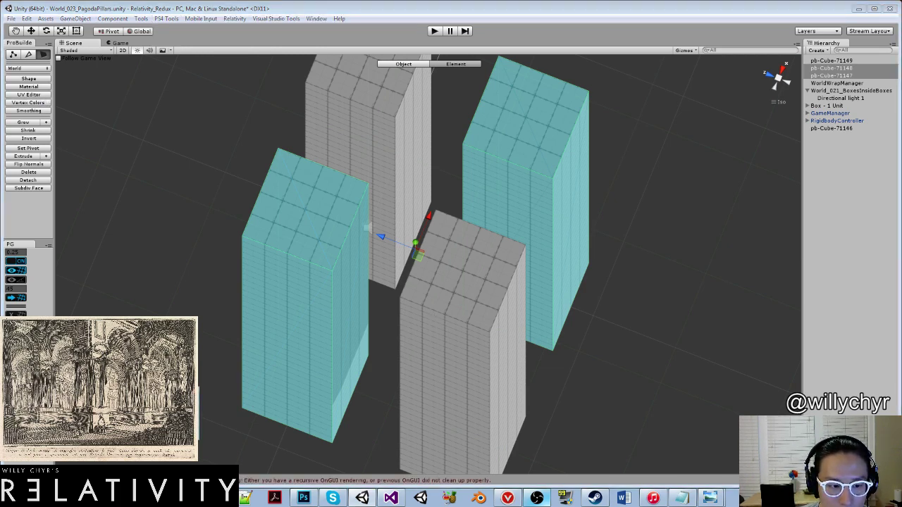
pyautogui.hotkey('alt', 'shift', '5')
# Recolour all faces of one of the two green pillars yellow, RGBA(255, 235, 4, 255).
pyautogui.click(356, 248)
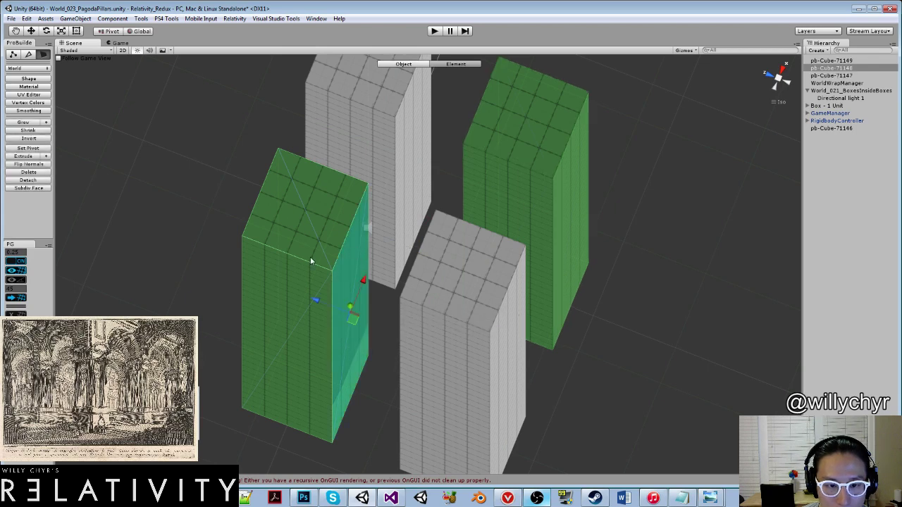
pyautogui.click(309, 256)
pyautogui.doubleClick(290, 268)
pyautogui.hotkey('alt', 'shift', '4')
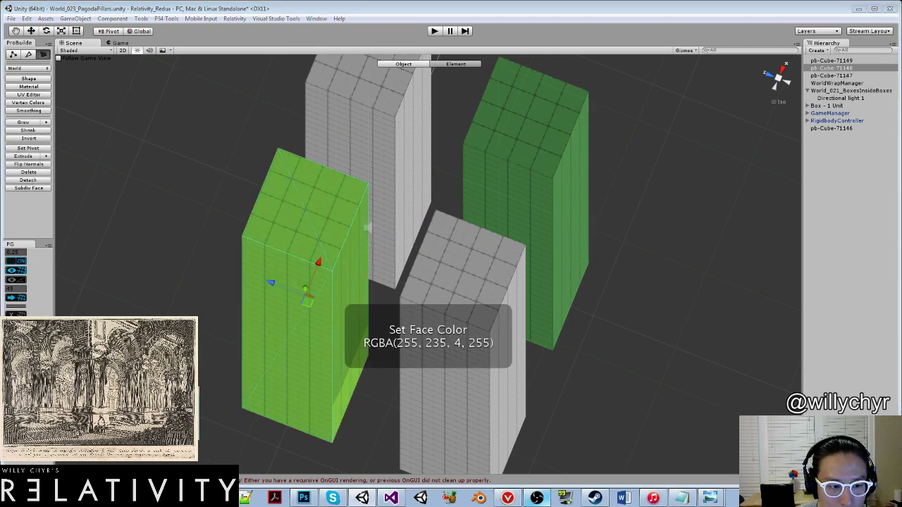
# Colour the two remaining grey pillars: the rear one pink, RGBA(253, 160, 160, 255), and the front one cyan, RGBA(0, 255, 255, 255).
pyautogui.doubleClick(396, 88)
pyautogui.hotkey('alt', 'shift', '1')
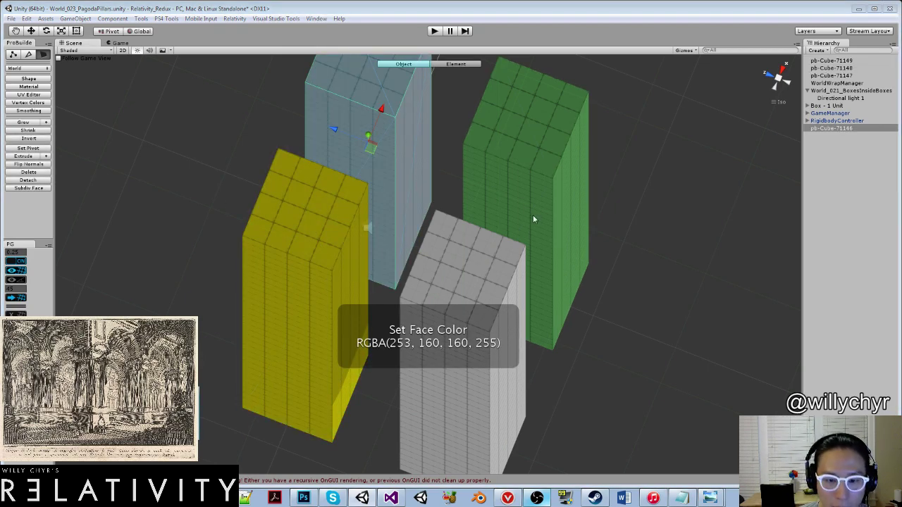
pyautogui.doubleClick(473, 285)
pyautogui.hotkey('alt', 'shift', '6')
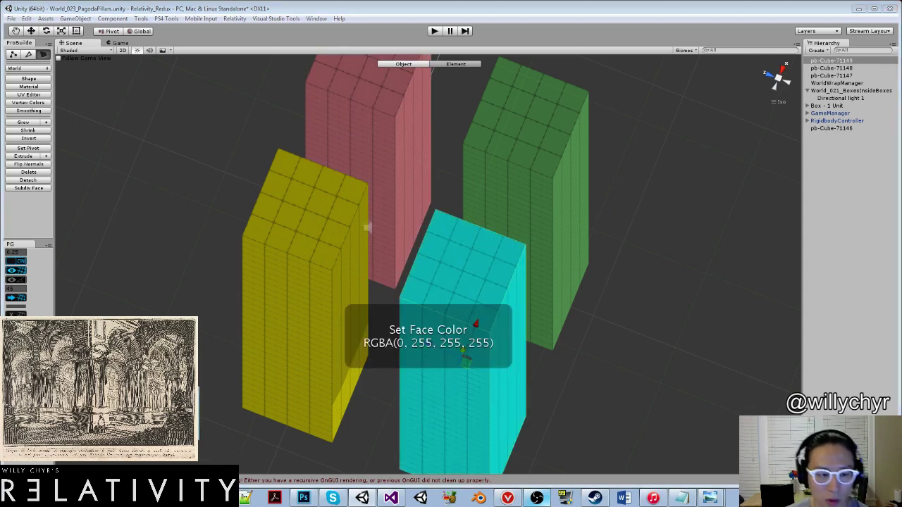
# Return to object-level editing and set the cyan pillar's pivot to its centre.
pyautogui.press('g')
pyautogui.hotkey('ctrl', 'j')
pyautogui.scroll(-15, 225, 228)
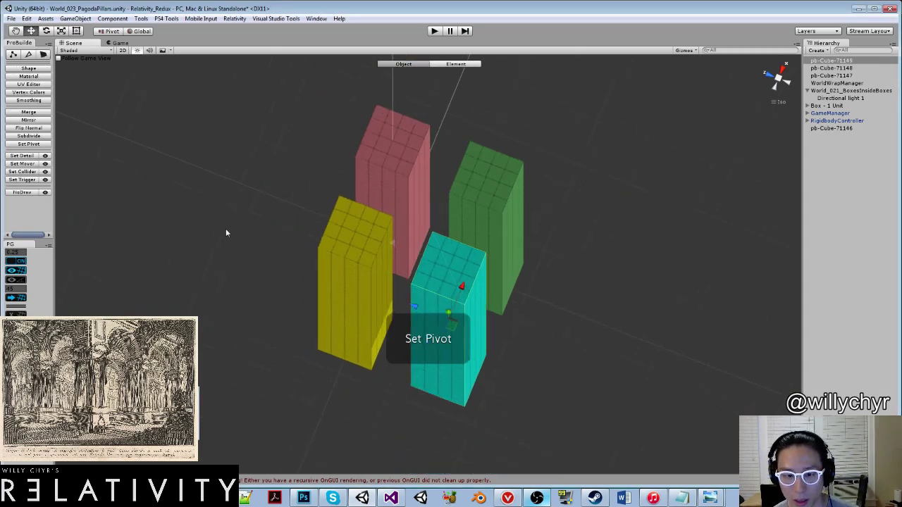
pyautogui.keyDown('alt'); pyautogui.moveTo(323, 307); pyautogui.dragTo(412, 242); pyautogui.keyUp('alt')
pyautogui.scroll(5, 412, 243)
pyautogui.scroll(-4, 445, 287)
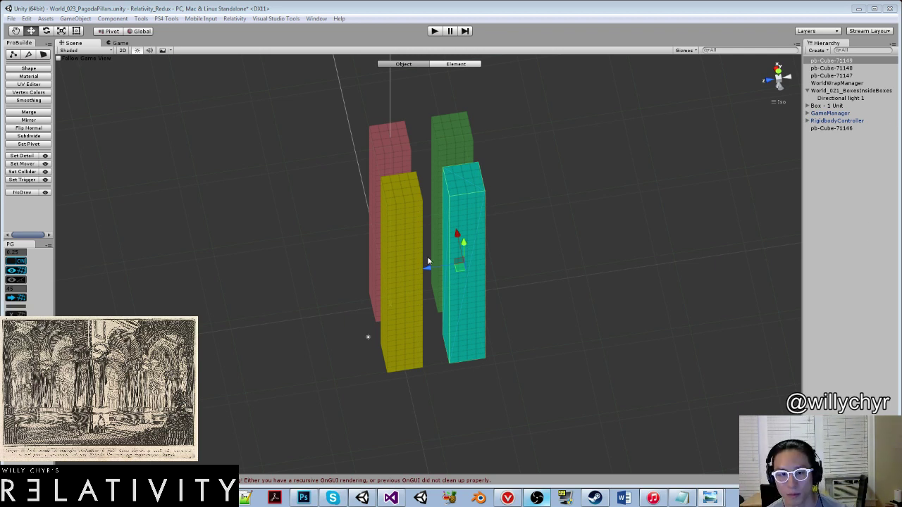
# Narrow the yellow pillar to a 2 × 2 unit footprint by moving its side faces inward.
pyautogui.keyDown('alt'); pyautogui.moveTo(427, 261); pyautogui.dragTo(489, 374); pyautogui.keyUp('alt')
pyautogui.scroll(3, 394, 323)
pyautogui.scroll(-5, 394, 323)
pyautogui.scroll(3, 421, 322)
pyautogui.scroll(3, 405, 308)
pyautogui.click(406, 307)
pyautogui.scroll(2, 409, 305)
pyautogui.scroll(3, 440, 328)
pyautogui.press('g')
pyautogui.click(441, 329)
pyautogui.scroll(-4, 441, 331)
pyautogui.scroll(3, 490, 374)
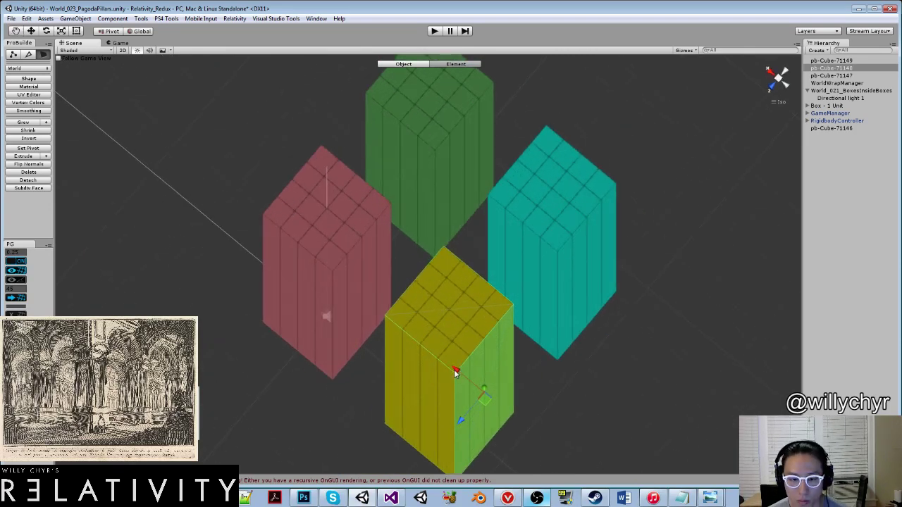
pyautogui.moveTo(456, 372); pyautogui.dragTo(397, 374)
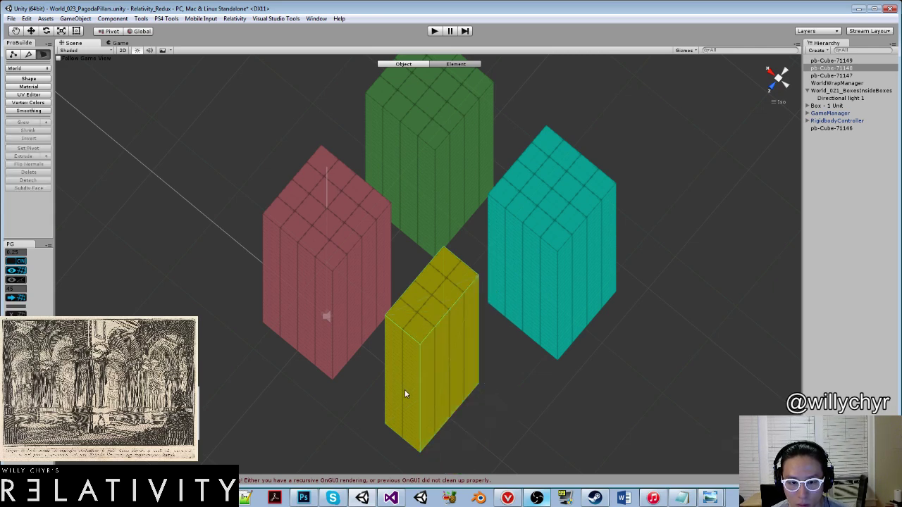
pyautogui.click(398, 403)
pyautogui.moveTo(379, 411); pyautogui.dragTo(438, 280)
# Recentre the narrow yellow pillar's pivot, duplicate the pillar, and move the copy straight down until it sits directly below the original.
pyautogui.press('g')
pyautogui.hotkey('ctrl', 'j')
pyautogui.scroll(-8, 458, 373)
pyautogui.scroll(-8, 439, 280)
pyautogui.keyDown('alt'); pyautogui.moveTo(448, 320); pyautogui.dragTo(454, 239); pyautogui.keyUp('alt')
pyautogui.scroll(-5, 455, 399)
pyautogui.keyDown('alt'); pyautogui.moveTo(455, 381); pyautogui.dragTo(435, 310); pyautogui.keyUp('alt')
pyautogui.scroll(6, 424, 183)
pyautogui.hotkey('ctrl', 'd')
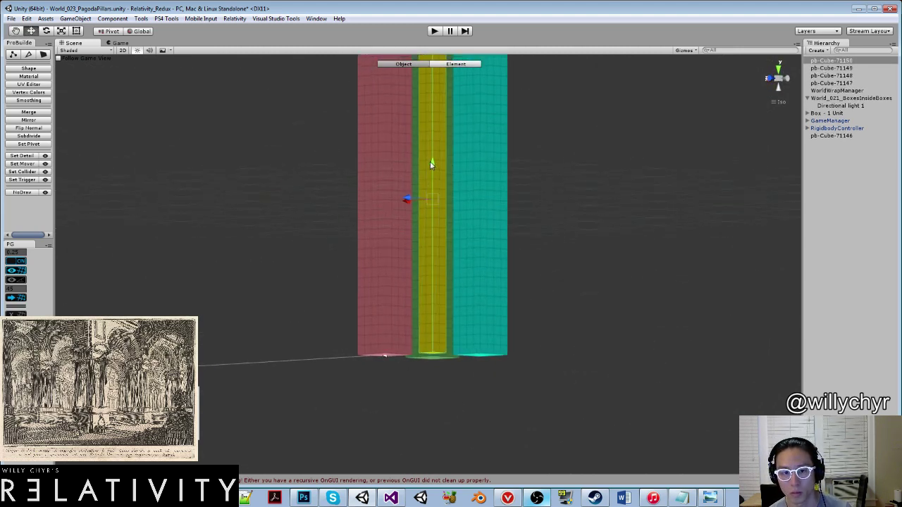
pyautogui.moveTo(424, 169); pyautogui.dragTo(434, 472)
pyautogui.moveTo(432, 418); pyautogui.dragTo(435, 328, button='middle')
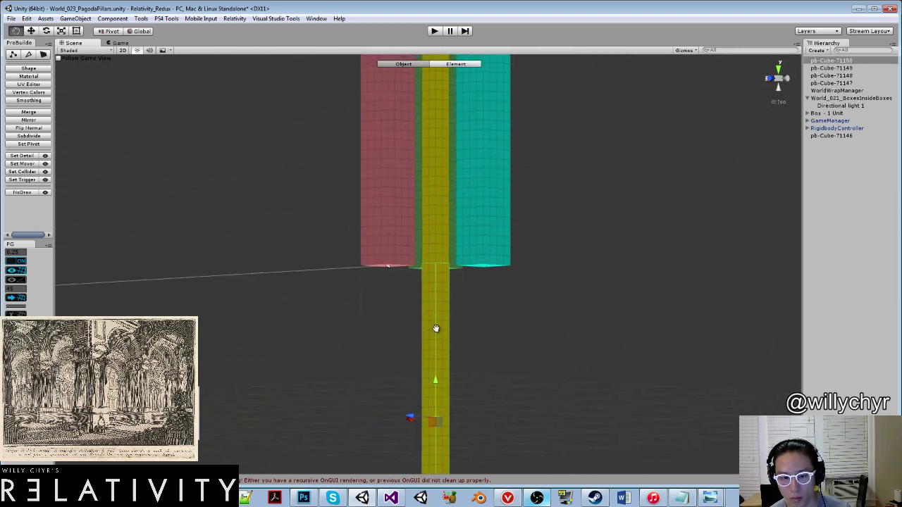
pyautogui.scroll(-6, 423, 313)
# Widen the lower yellow pillar to a 4 × 4 unit footprint by moving its side faces outward.
pyautogui.press('g')
pyautogui.keyDown('alt'); pyautogui.moveTo(418, 308); pyautogui.dragTo(455, 376); pyautogui.keyUp('alt')
pyautogui.scroll(6, 411, 350)
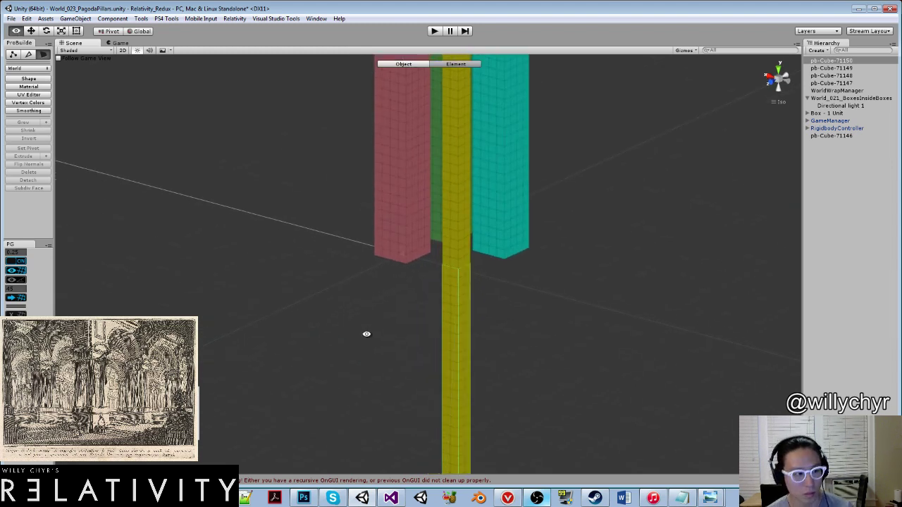
pyautogui.keyDown('alt'); pyautogui.moveTo(366, 334); pyautogui.dragTo(399, 406); pyautogui.keyUp('alt')
pyautogui.click(471, 310)
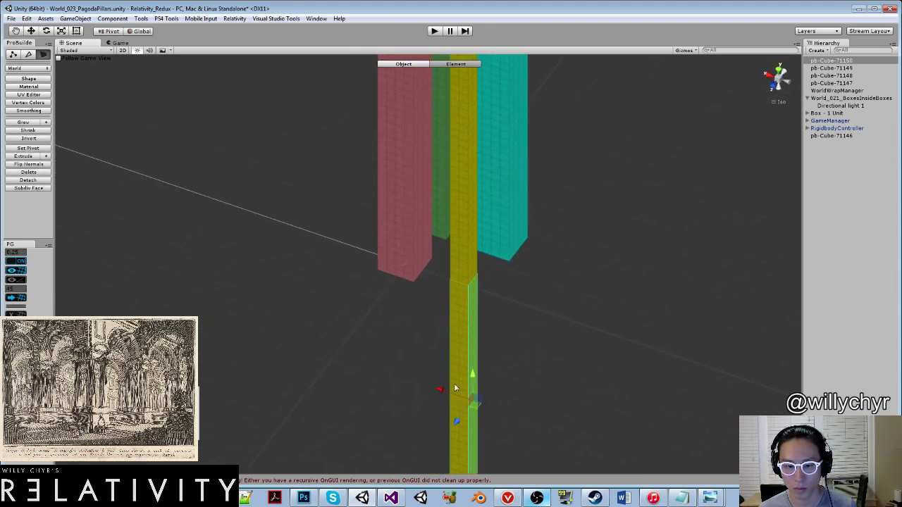
pyautogui.keyDown('alt'); pyautogui.moveTo(421, 339); pyautogui.dragTo(472, 279); pyautogui.keyUp('alt')
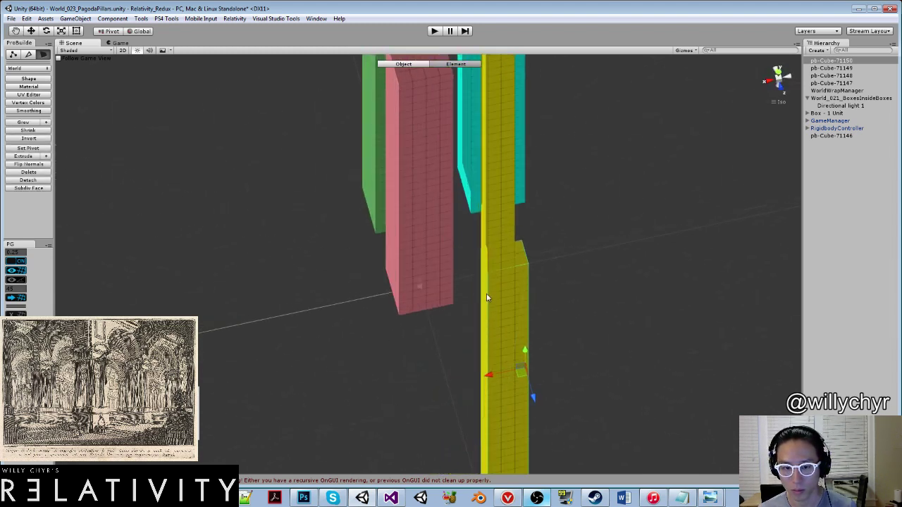
pyautogui.keyDown('alt'); pyautogui.moveTo(433, 386); pyautogui.dragTo(451, 322); pyautogui.keyUp('alt')
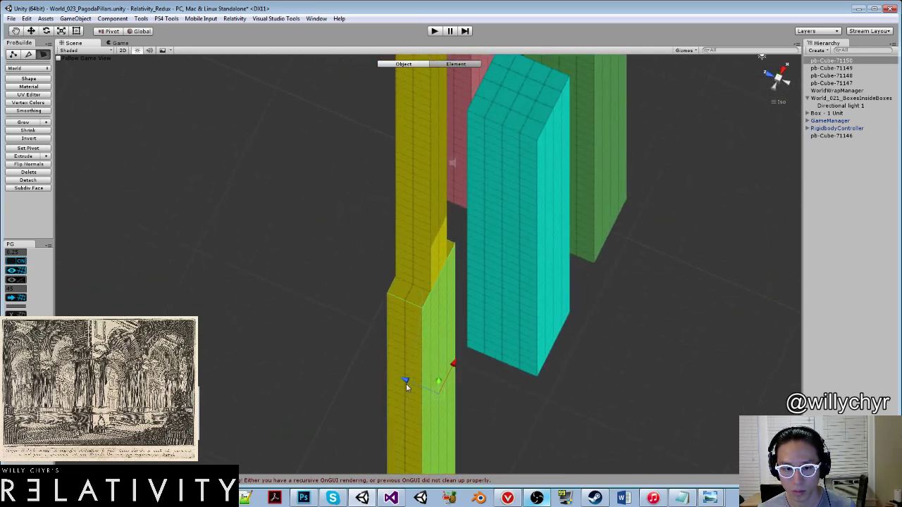
pyautogui.moveTo(406, 385); pyautogui.dragTo(422, 390)
pyautogui.keyDown('alt'); pyautogui.moveTo(394, 342); pyautogui.dragTo(503, 344); pyautogui.keyUp('alt')
pyautogui.click(430, 343)
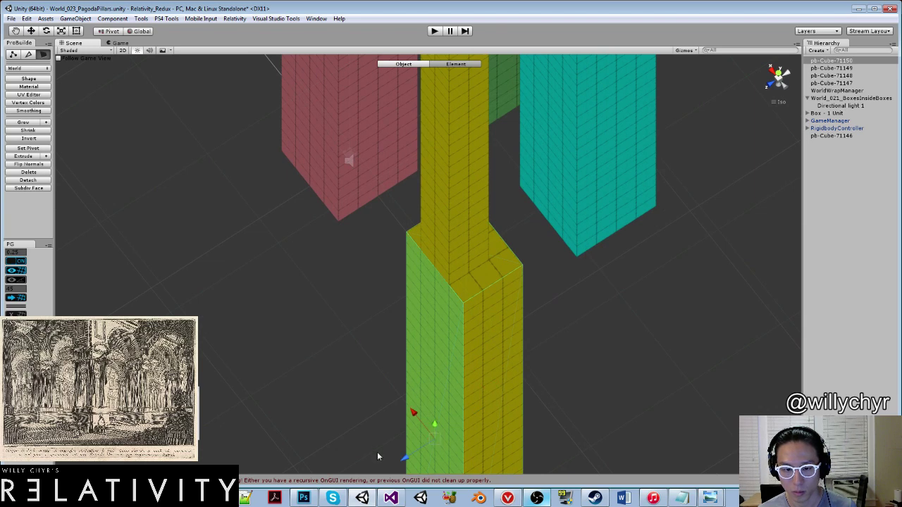
pyautogui.scroll(-6, 440, 370)
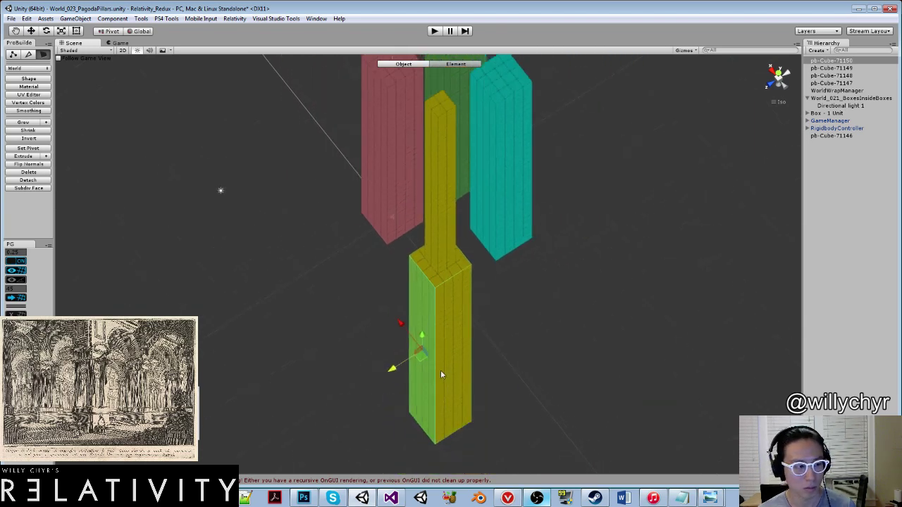
# Shorten the lower, wide yellow pillar to a 2-unit-high block by raising its bottom face.
pyautogui.keyDown('alt'); pyautogui.moveTo(474, 395); pyautogui.dragTo(437, 366); pyautogui.keyUp('alt')
pyautogui.scroll(4, 420, 362)
pyautogui.moveTo(419, 363); pyautogui.dragTo(417, 191, button='middle')
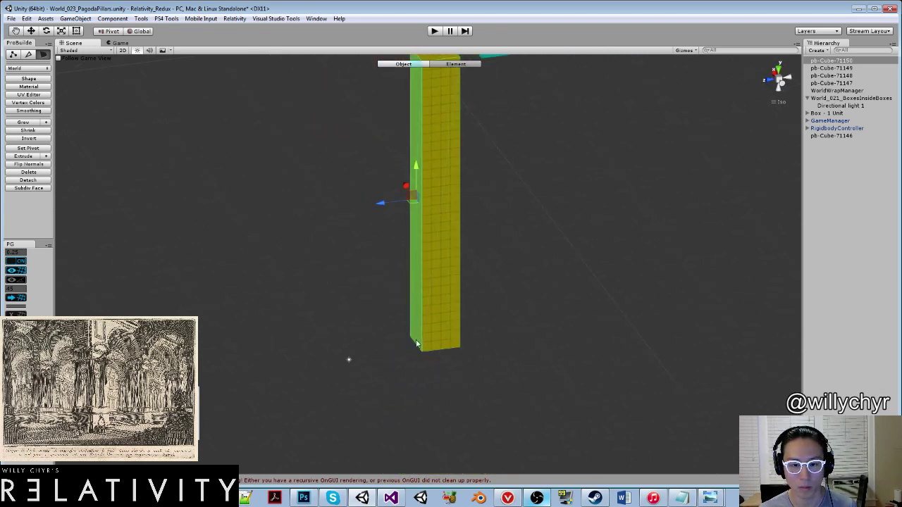
pyautogui.click(432, 368)
pyautogui.keyDown('alt'); pyautogui.moveTo(432, 370); pyautogui.dragTo(438, 291); pyautogui.keyUp('alt')
pyautogui.scroll(2, 438, 290)
pyautogui.scroll(3, 438, 289)
pyautogui.moveTo(435, 367); pyautogui.dragTo(425, 225, button='middle')
pyautogui.scroll(5, 415, 286)
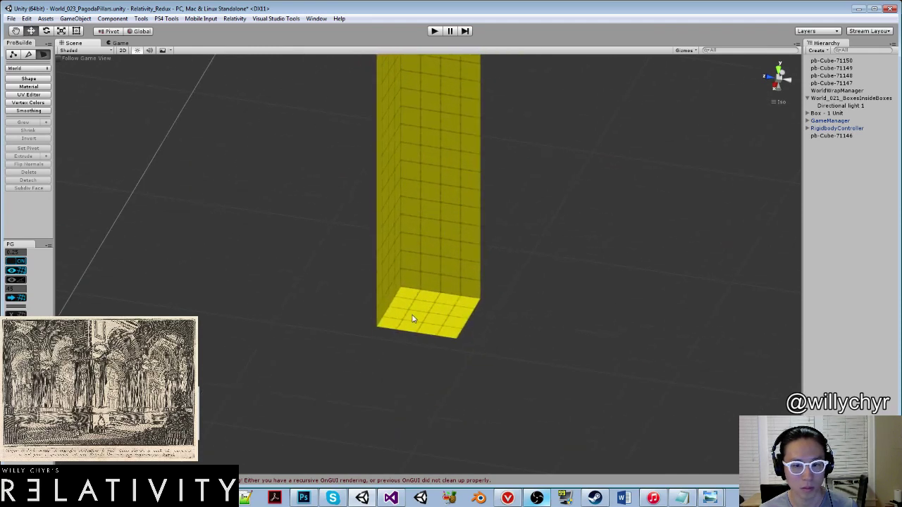
pyautogui.scroll(-9, 417, 296)
pyautogui.keyDown('alt'); pyautogui.moveTo(464, 309); pyautogui.dragTo(440, 286); pyautogui.keyUp('alt')
pyautogui.click(432, 289)
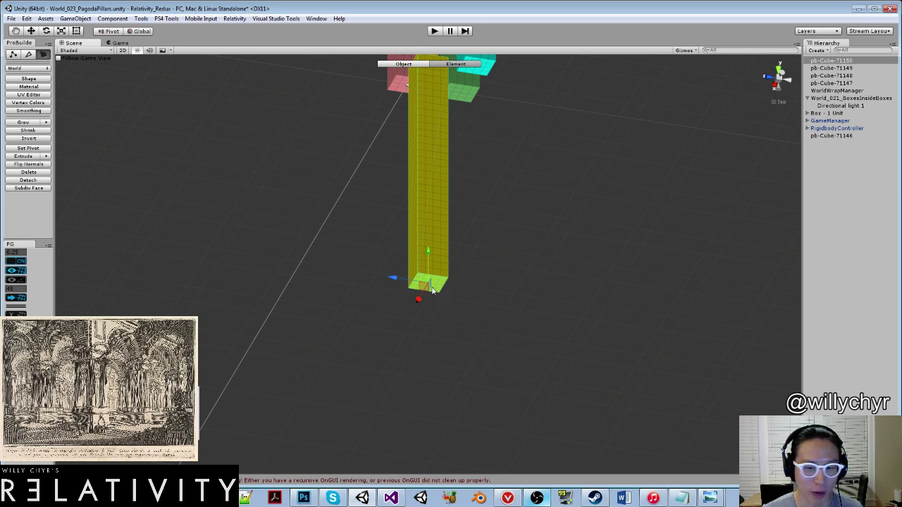
pyautogui.keyDown('alt'); pyautogui.moveTo(474, 280); pyautogui.dragTo(511, 213); pyautogui.keyUp('alt')
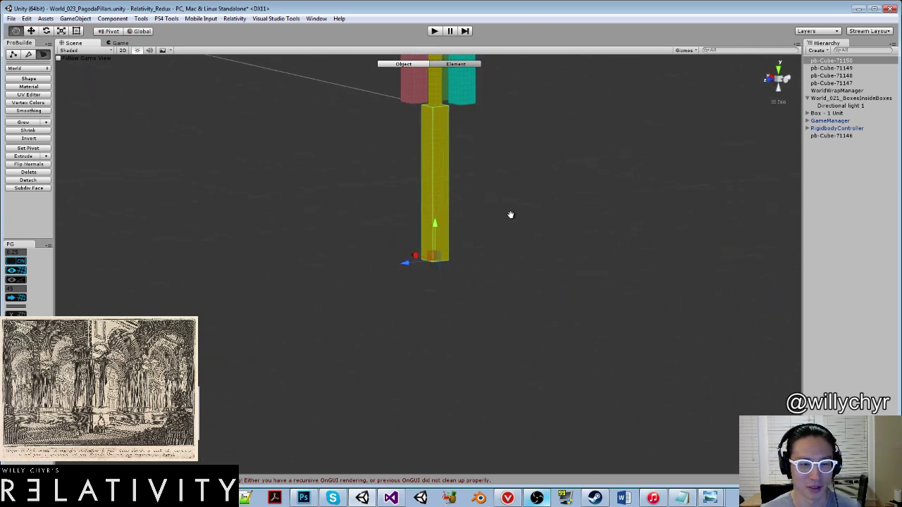
pyautogui.scroll(5, 505, 312)
pyautogui.moveTo(483, 396); pyautogui.dragTo(504, 129)
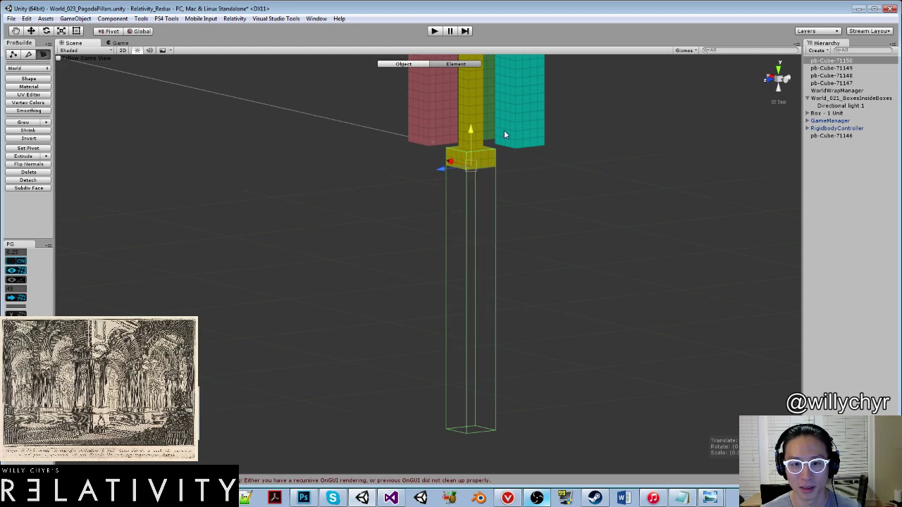
# Recolour the short block's faces cyan (0, 255, 255), return to object-level editing and recentre its pivot.
pyautogui.scroll(2, 504, 130)
pyautogui.moveTo(533, 157); pyautogui.dragTo(528, 311, button='middle')
pyautogui.scroll(4, 544, 197)
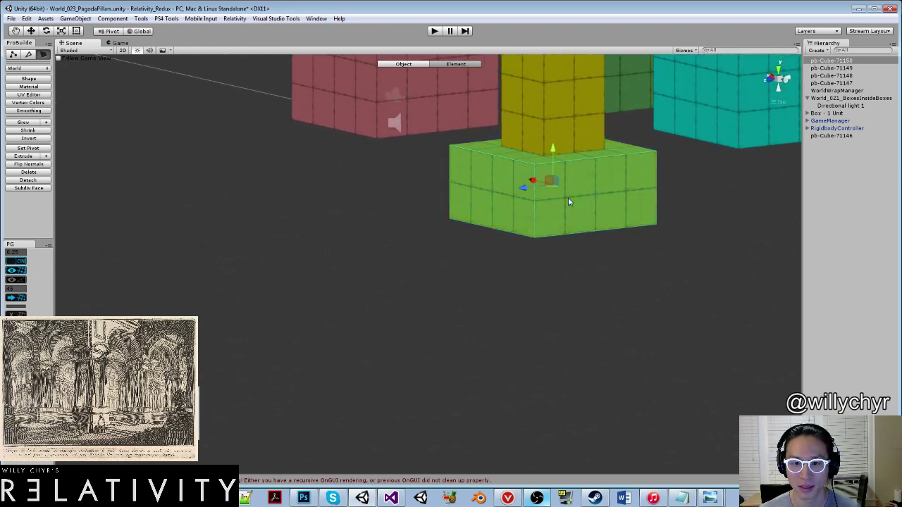
pyautogui.click(148, 414)
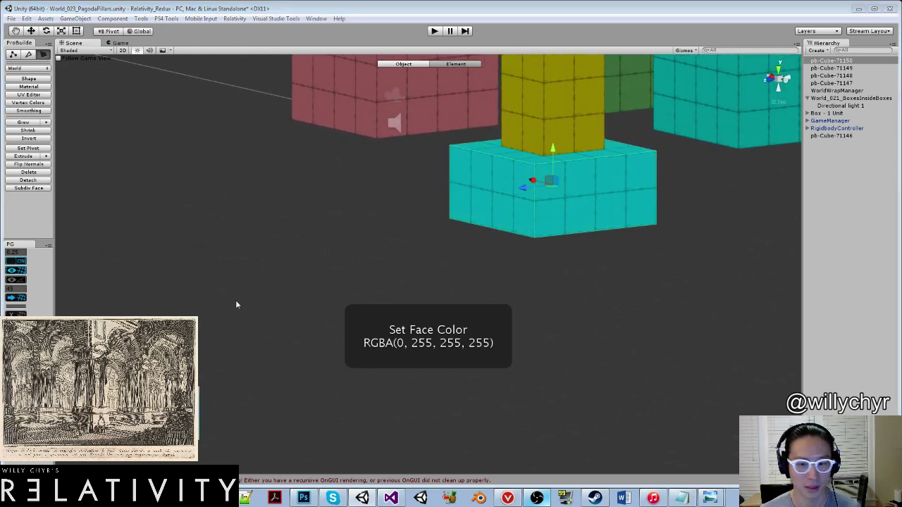
pyautogui.click(264, 267)
pyautogui.press('g')
pyautogui.hotkey('ctrl', 'j')
# Raise the cyan block's bottom face to reduce the block to 1 unit high, and recentre its pivot.
pyautogui.scroll(-3, 362, 204)
pyautogui.scroll(2, 362, 207)
pyautogui.keyDown('alt'); pyautogui.moveTo(437, 211); pyautogui.dragTo(479, 184); pyautogui.keyUp('alt')
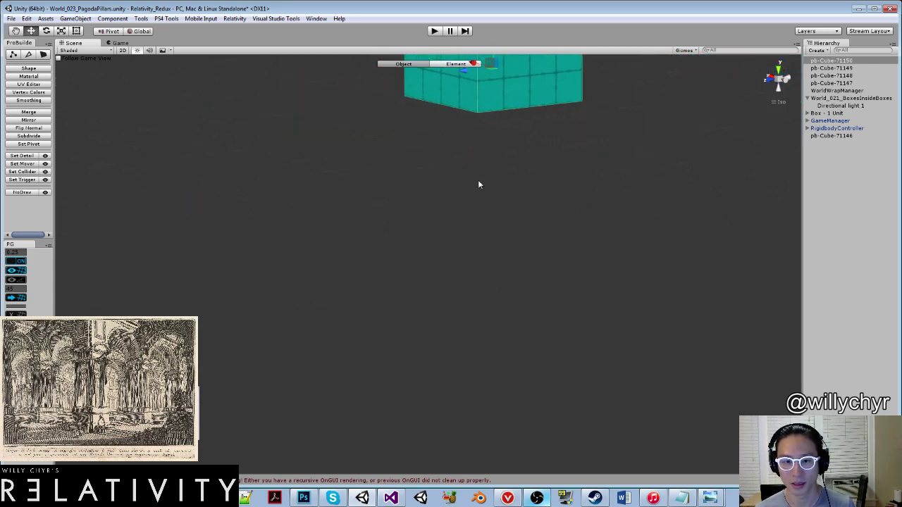
pyautogui.scroll(3, 486, 162)
pyautogui.moveTo(494, 137); pyautogui.dragTo(451, 373, button='middle')
pyautogui.keyDown('alt'); pyautogui.moveTo(451, 377); pyautogui.dragTo(523, 265); pyautogui.keyUp('alt')
pyautogui.scroll(5, 476, 217)
pyautogui.press('g')
pyautogui.scroll(-5, 505, 193)
pyautogui.moveTo(458, 193); pyautogui.dragTo(467, 159)
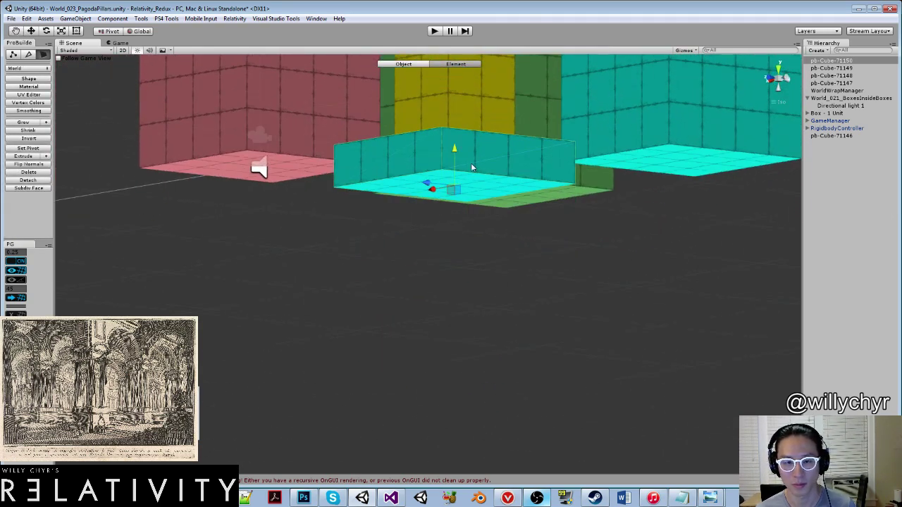
pyautogui.press('g')
pyautogui.hotkey('ctrl', 'j')
# Set the grid snap increment to 0.125.
pyautogui.scroll(-4, 507, 159)
pyautogui.moveTo(510, 156); pyautogui.dragTo(495, 171, button='middle')
pyautogui.keyDown('alt'); pyautogui.moveTo(497, 160); pyautogui.dragTo(527, 324); pyautogui.keyUp('alt')
pyautogui.scroll(8, 522, 284)
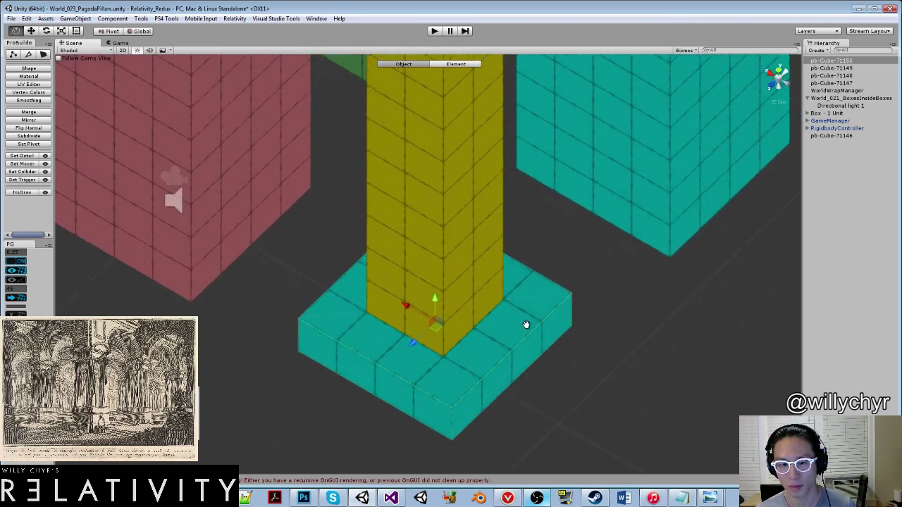
pyautogui.scroll(3, 527, 324)
pyautogui.moveTo(527, 324); pyautogui.dragTo(524, 282, button='middle')
pyautogui.scroll(1, 522, 280)
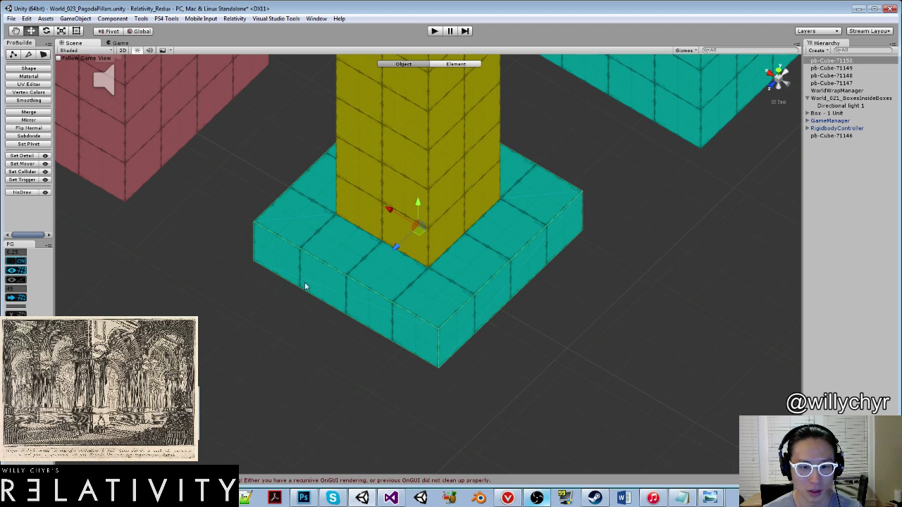
pyautogui.click(17, 252)
pyautogui.write('0.1')
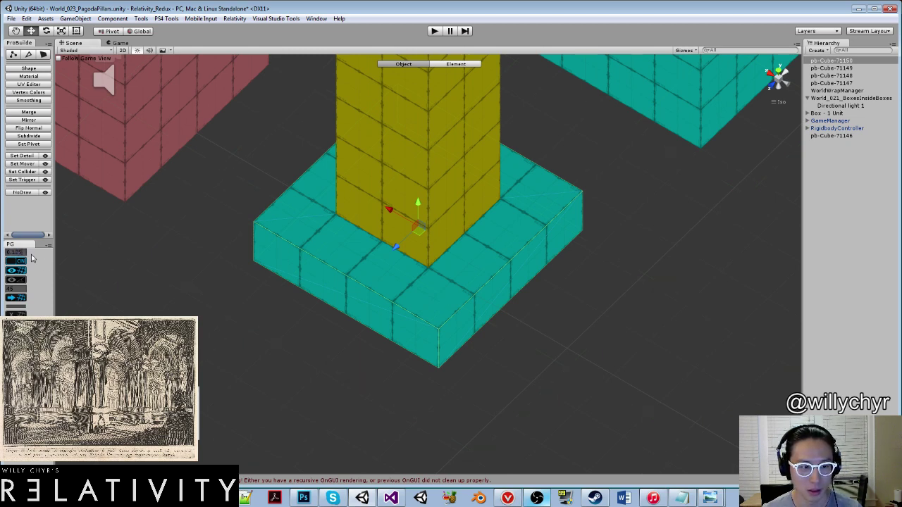
# Move two adjacent side faces of the cyan block inward toward the narrow yellow pillar.
pyautogui.click(374, 282)
pyautogui.scroll(2, 380, 308)
pyautogui.press('g')
pyautogui.click(381, 308)
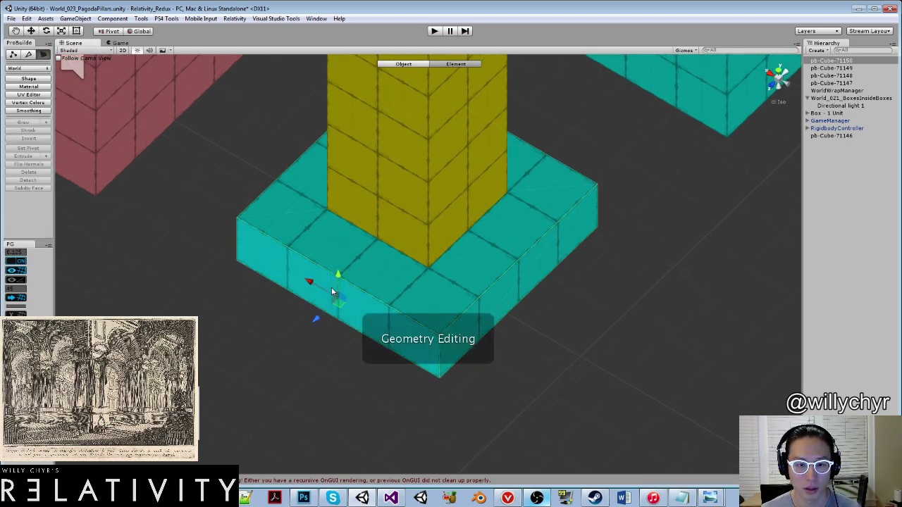
pyautogui.scroll(3, 330, 290)
pyautogui.moveTo(307, 322); pyautogui.dragTo(328, 298)
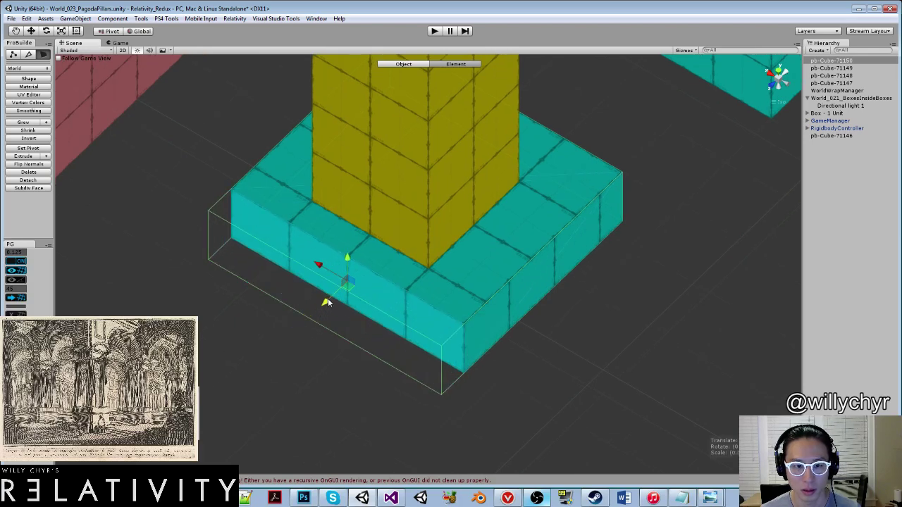
pyautogui.click(515, 289)
pyautogui.moveTo(520, 267); pyautogui.dragTo(483, 240)
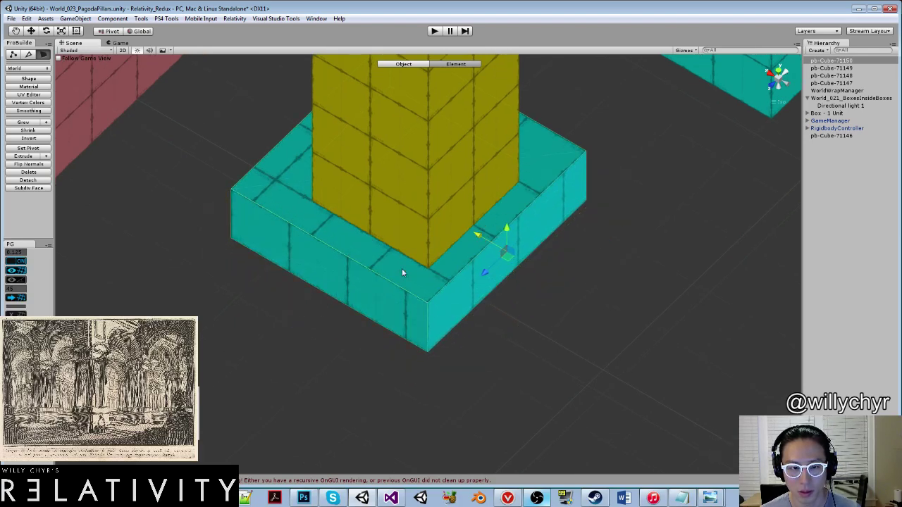
# Move the cyan block's remaining two side faces inward to even out its rim around the pillar, and recentre its pivot.
pyautogui.keyDown('alt'); pyautogui.moveTo(401, 268); pyautogui.dragTo(402, 220); pyautogui.keyUp('alt')
pyautogui.click(402, 223)
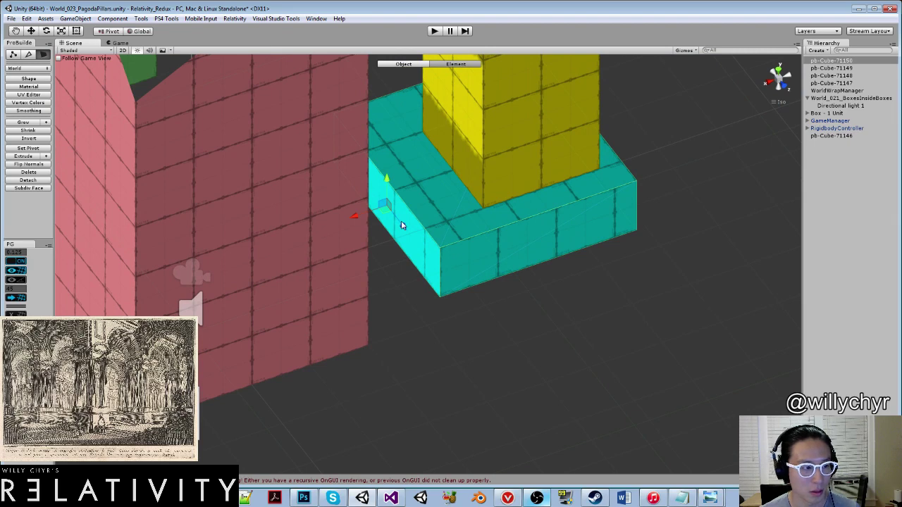
pyautogui.keyDown('alt'); pyautogui.moveTo(475, 195); pyautogui.dragTo(503, 227); pyautogui.keyUp('alt')
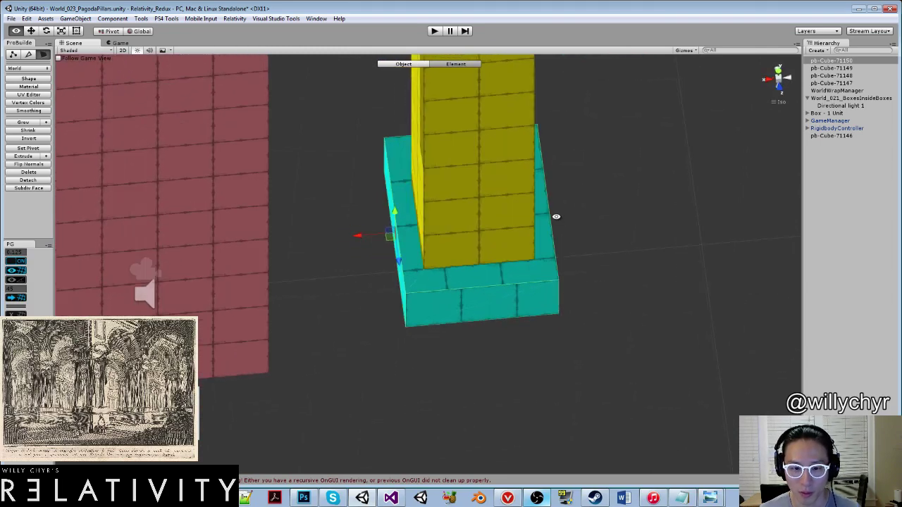
pyautogui.keyDown('alt'); pyautogui.moveTo(615, 204); pyautogui.dragTo(435, 176); pyautogui.keyUp('alt')
pyautogui.scroll(5, 435, 175)
pyautogui.moveTo(434, 176); pyautogui.dragTo(581, 256, button='middle')
pyautogui.keyDown('alt'); pyautogui.moveTo(581, 256); pyautogui.dragTo(546, 240); pyautogui.keyUp('alt')
pyautogui.click(518, 227)
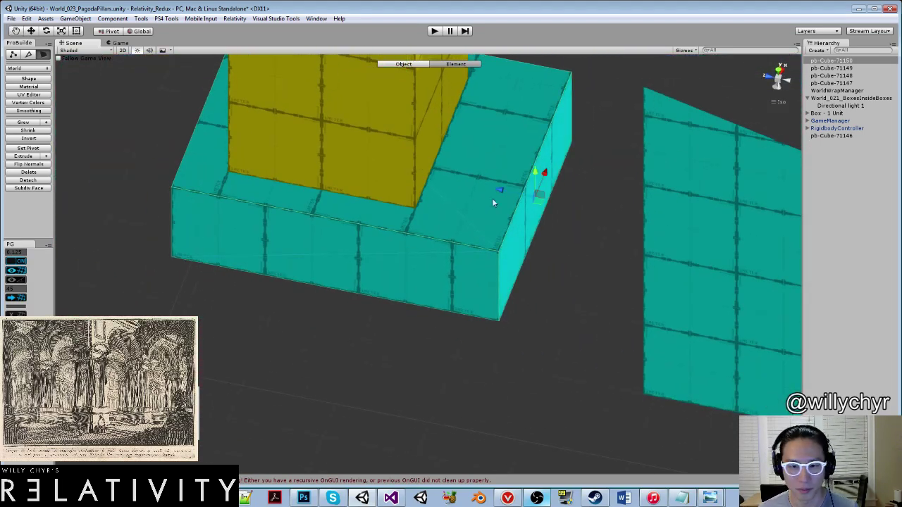
pyautogui.moveTo(492, 191); pyautogui.dragTo(489, 165)
pyautogui.hotkey('ctrl', 'j')
# Thin the cyan block to a slab about 0.25 units high by raising its bottom face, and recentre its pivot.
pyautogui.scroll(-5, 464, 214)
pyautogui.scroll(4, 479, 190)
pyautogui.moveTo(472, 205); pyautogui.dragTo(491, 299, button='middle')
pyautogui.keyDown('alt'); pyautogui.moveTo(491, 300); pyautogui.dragTo(495, 234); pyautogui.keyUp('alt')
pyautogui.scroll(8, 495, 233)
pyautogui.press('g')
pyautogui.scroll(-5, 457, 238)
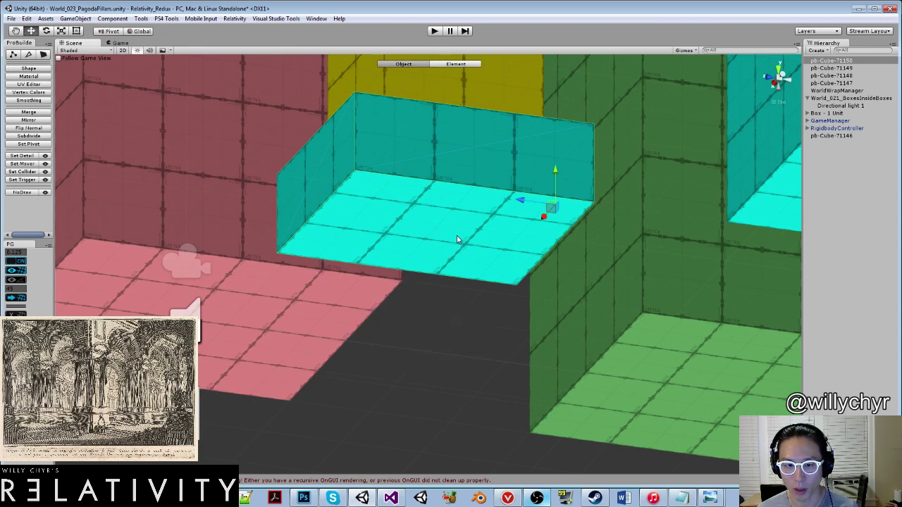
pyautogui.press('g')
pyautogui.press('h')
pyautogui.press('g')
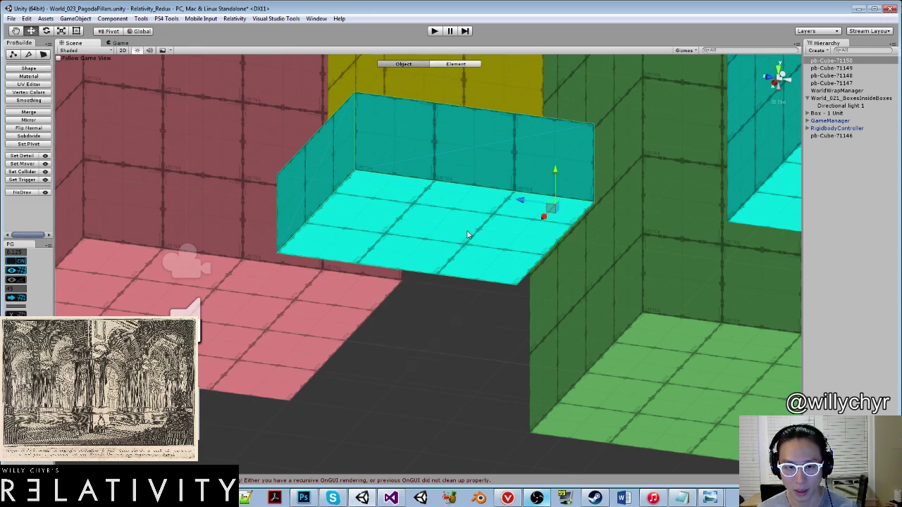
pyautogui.press('g')
pyautogui.press('g')
pyautogui.press('g')
pyautogui.press('h')
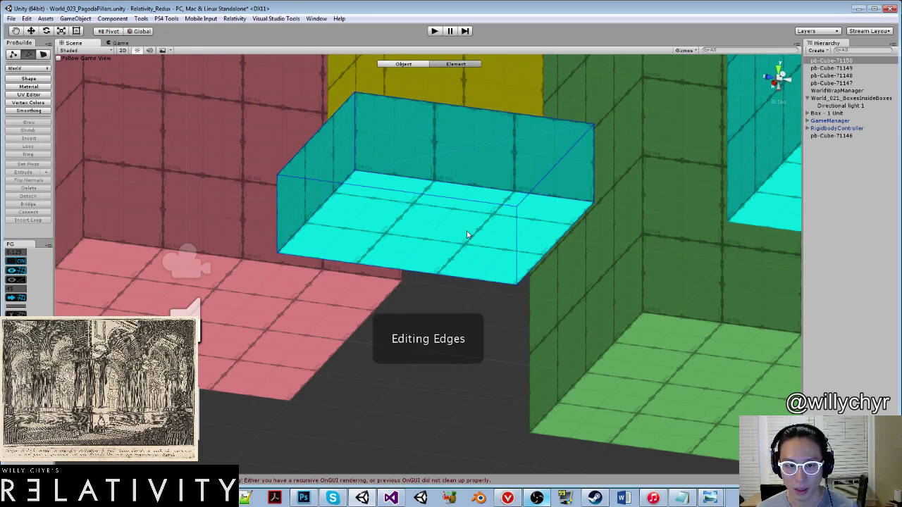
pyautogui.press('h')
pyautogui.click(467, 231)
pyautogui.keyDown('alt'); pyautogui.moveTo(493, 205); pyautogui.dragTo(491, 264); pyautogui.keyUp('alt')
pyautogui.scroll(4, 431, 229)
pyautogui.moveTo(432, 219); pyautogui.dragTo(426, 151)
pyautogui.moveTo(426, 146); pyautogui.dragTo(479, 198)
pyautogui.press('g')
pyautogui.hotkey('ctrl', 'j')
# Duplicate the thin cyan slab and move the copy straight down until it sits directly beneath the original.
pyautogui.scroll(-6, 441, 204)
pyautogui.scroll(4, 493, 194)
pyautogui.hotkey('ctrl', 'd')
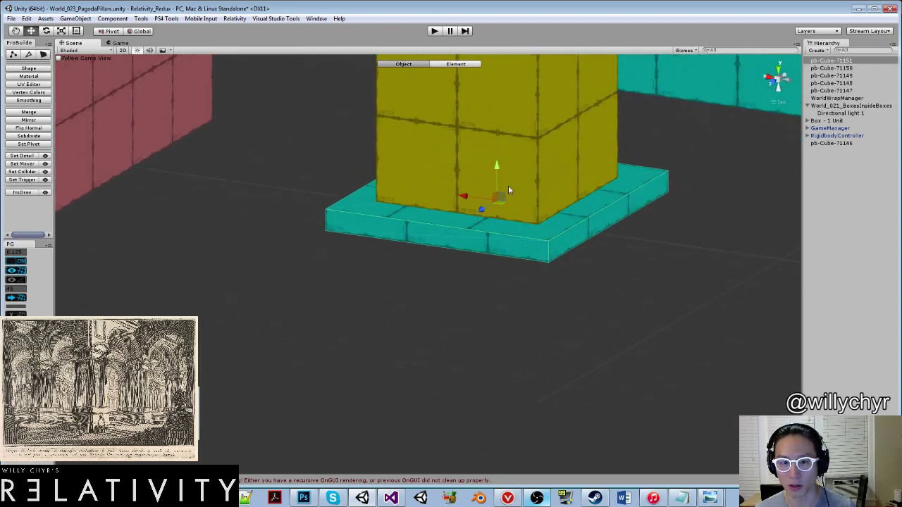
pyautogui.moveTo(497, 167); pyautogui.dragTo(498, 188)
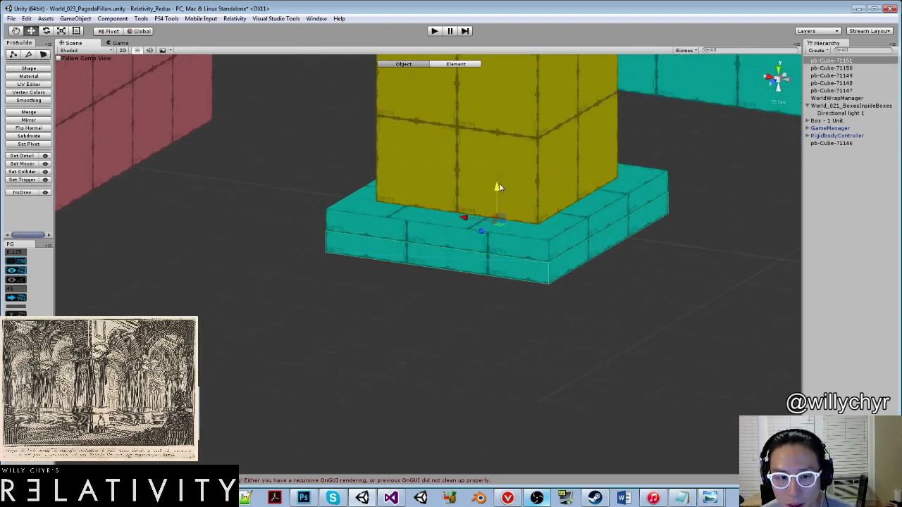
# Extend the lower cyan slab beyond the upper slab on two sides by moving its side faces outward.
pyautogui.press('g')
pyautogui.click(616, 243)
pyautogui.scroll(3, 731, 218)
pyautogui.keyDown('alt'); pyautogui.moveTo(731, 218); pyautogui.dragTo(692, 312); pyautogui.keyUp('alt')
pyautogui.scroll(-5, 692, 310)
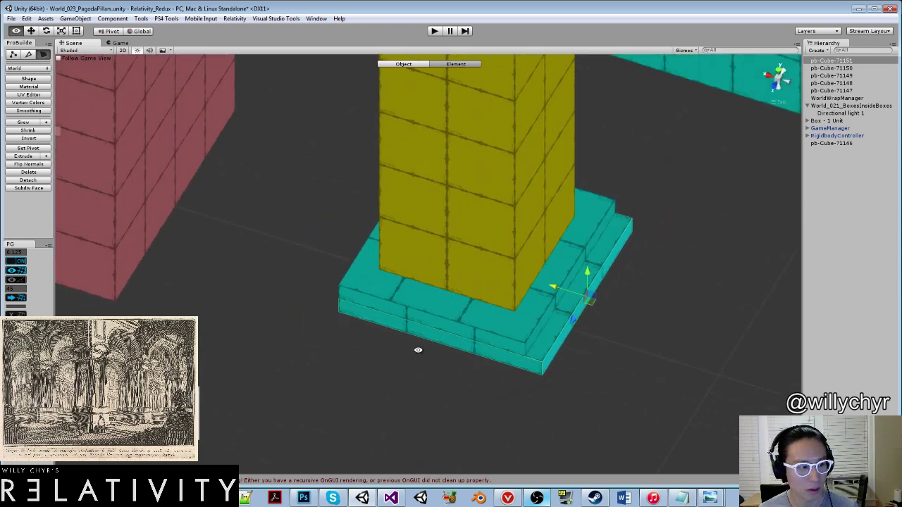
pyautogui.keyDown('alt'); pyautogui.moveTo(416, 348); pyautogui.dragTo(542, 301); pyautogui.keyUp('alt')
pyautogui.click(542, 301)
pyautogui.scroll(4, 587, 281)
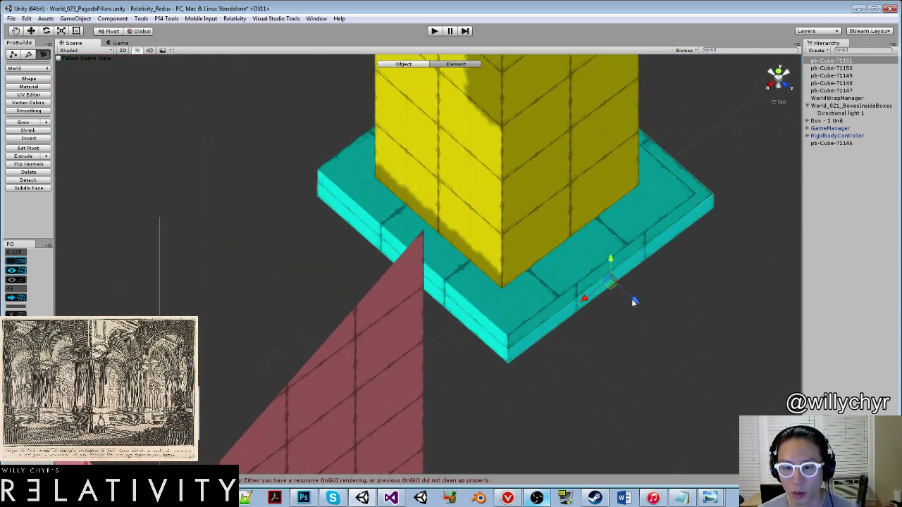
pyautogui.keyDown('alt'); pyautogui.moveTo(578, 262); pyautogui.dragTo(594, 302); pyautogui.keyUp('alt')
# Select the upper cyan slab and move two of its side faces inward to form a step above the lower slab.
pyautogui.click(608, 322)
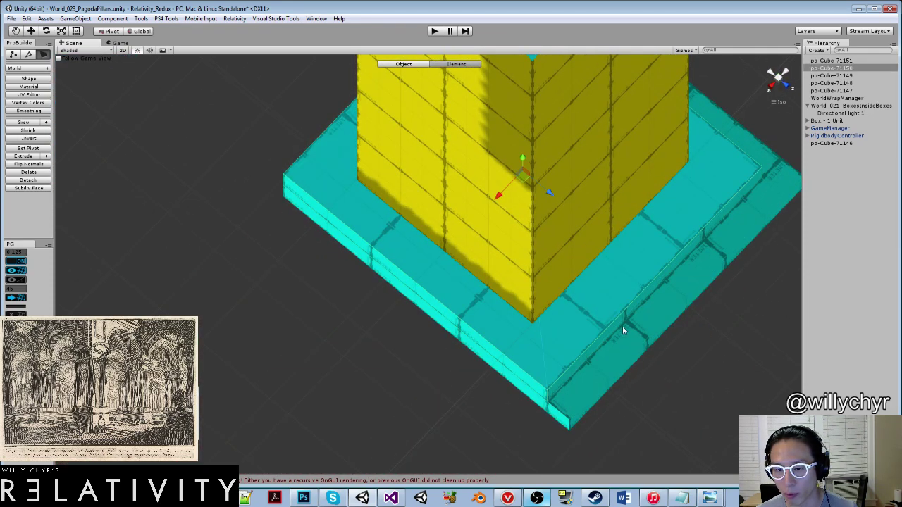
pyautogui.click(628, 325)
pyautogui.moveTo(686, 304); pyautogui.dragTo(655, 290)
pyautogui.keyDown('alt'); pyautogui.moveTo(452, 328); pyautogui.dragTo(407, 283); pyautogui.keyUp('alt')
pyautogui.scroll(5, 406, 281)
pyautogui.scroll(-3, 404, 276)
pyautogui.click(403, 279)
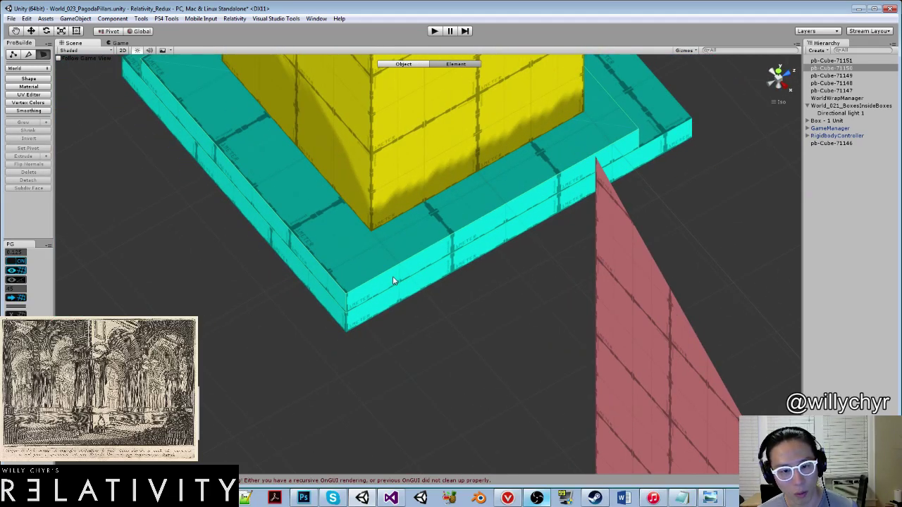
pyautogui.click(392, 281)
pyautogui.keyDown('alt'); pyautogui.moveTo(312, 291); pyautogui.dragTo(482, 256); pyautogui.keyUp('alt')
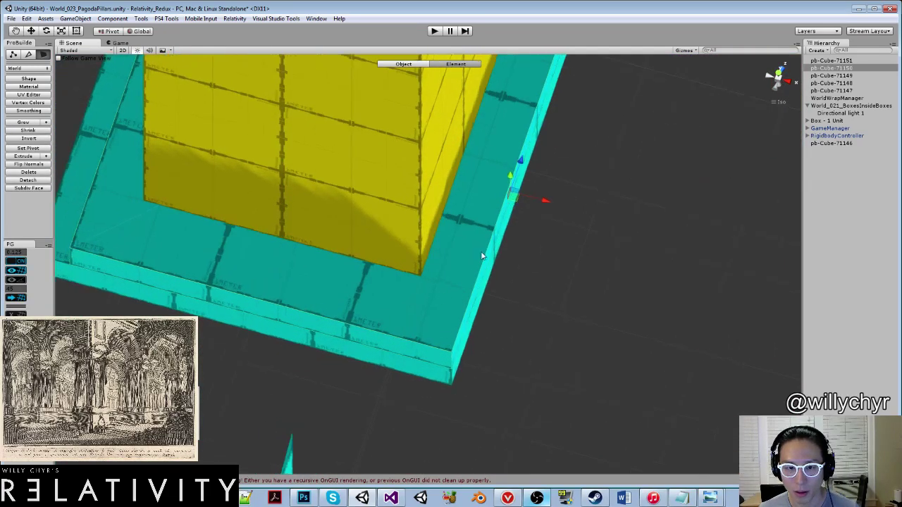
pyautogui.scroll(3, 483, 255)
pyautogui.moveTo(553, 189); pyautogui.dragTo(510, 193)
# Move a third side face of the upper cyan slab inward toward the yellow pillar.
pyautogui.keyDown('alt'); pyautogui.moveTo(445, 214); pyautogui.dragTo(436, 167); pyautogui.keyUp('alt')
pyautogui.keyDown('alt'); pyautogui.moveTo(445, 129); pyautogui.dragTo(522, 339); pyautogui.keyUp('alt')
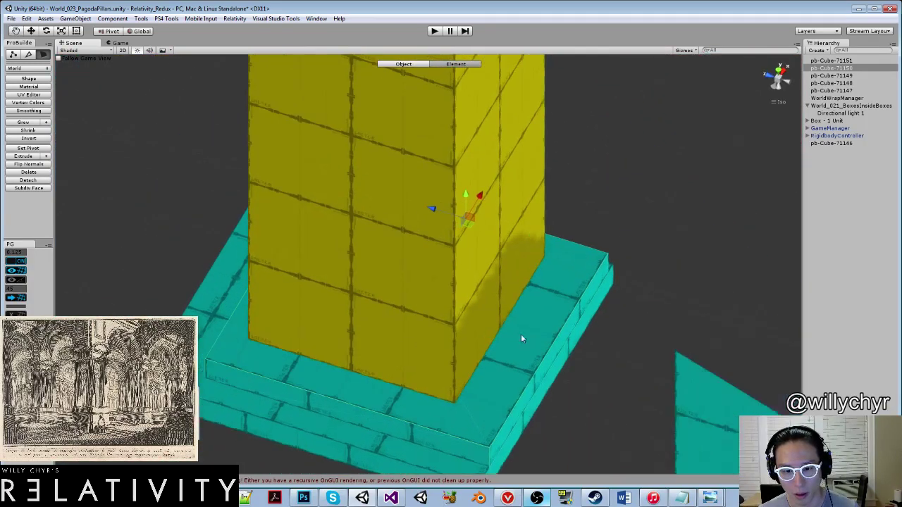
pyautogui.moveTo(521, 335); pyautogui.dragTo(543, 261, button='middle')
pyautogui.scroll(1, 545, 268)
pyautogui.click(561, 298)
pyautogui.click(568, 303)
pyautogui.click(568, 299)
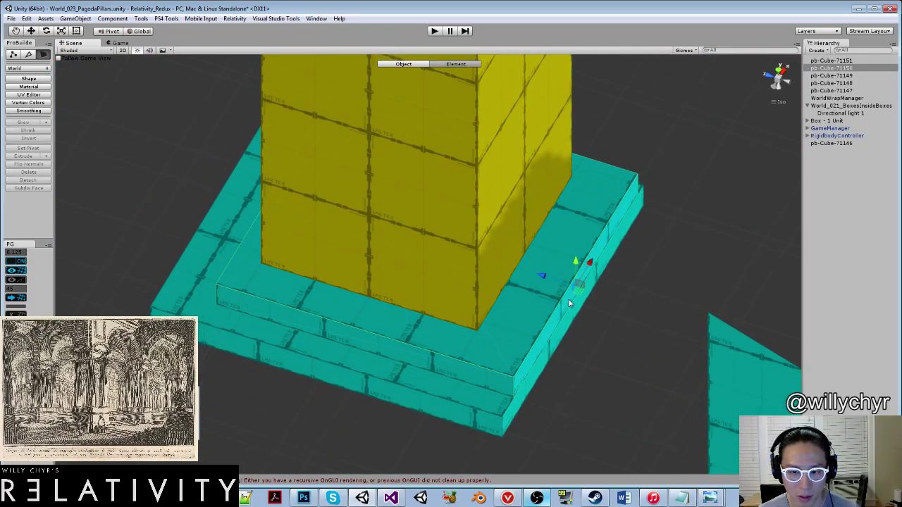
pyautogui.click(549, 282)
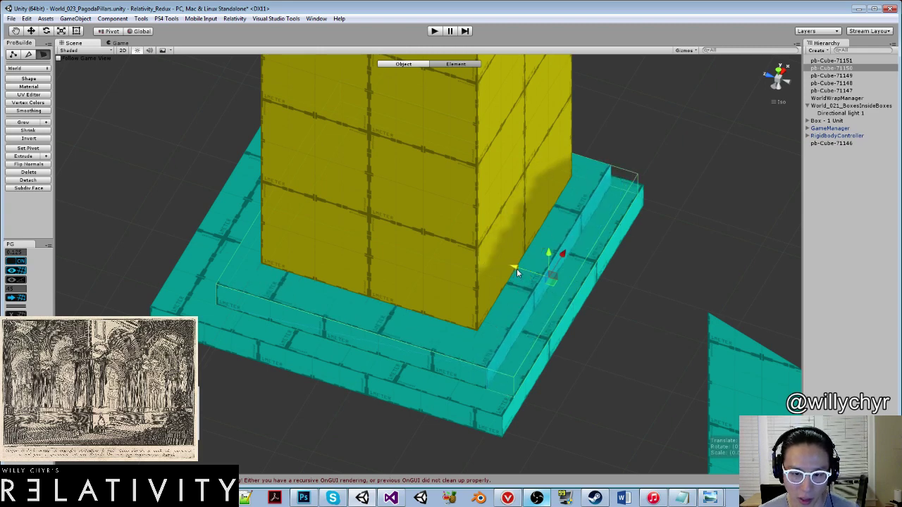
# Move the upper cyan slab's last side face inward, return to object-level editing and recentre its pivot.
pyautogui.keyDown('alt'); pyautogui.moveTo(517, 269); pyautogui.dragTo(412, 328); pyautogui.keyUp('alt')
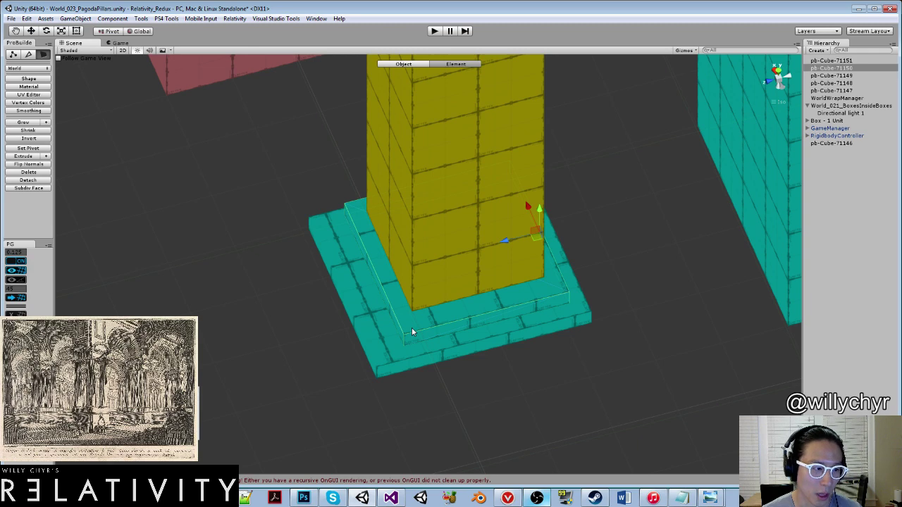
pyautogui.scroll(5, 434, 307)
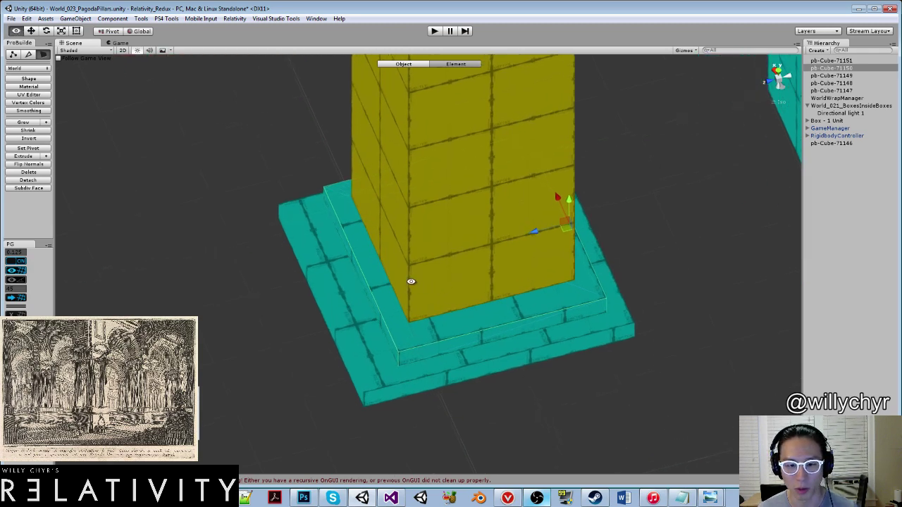
pyautogui.keyDown('alt'); pyautogui.moveTo(411, 282); pyautogui.dragTo(471, 298); pyautogui.keyUp('alt')
pyautogui.scroll(4, 472, 300)
pyautogui.click(540, 355)
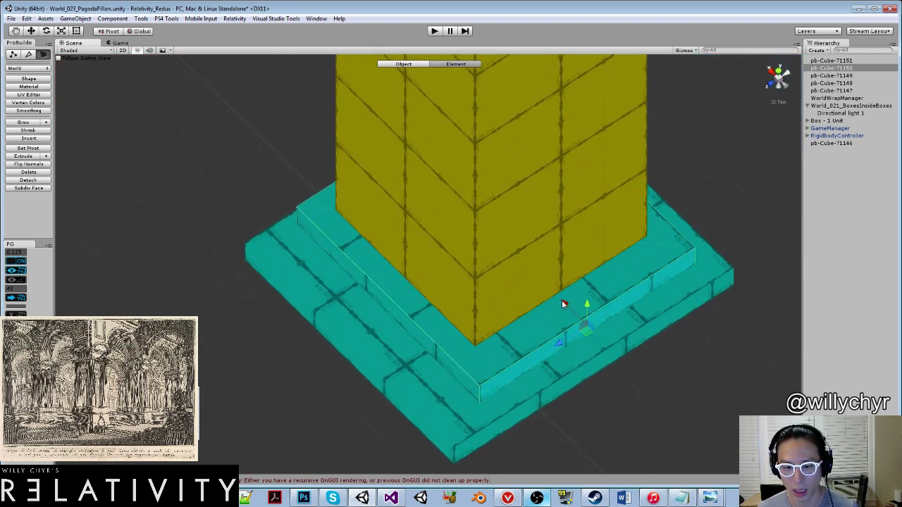
pyautogui.moveTo(562, 300); pyautogui.dragTo(612, 237)
pyautogui.press('g')
pyautogui.hotkey('ctrl', 'j')
# Select the lower cyan slab and move a side face with too much overhang inward to even out the step.
pyautogui.scroll(-6, 532, 284)
pyautogui.scroll(3, 468, 251)
pyautogui.click(442, 310)
pyautogui.keyDown('alt'); pyautogui.moveTo(425, 269); pyautogui.dragTo(586, 287); pyautogui.keyUp('alt')
pyautogui.scroll(2, 587, 287)
pyautogui.scroll(4, 587, 287)
pyautogui.click(564, 251)
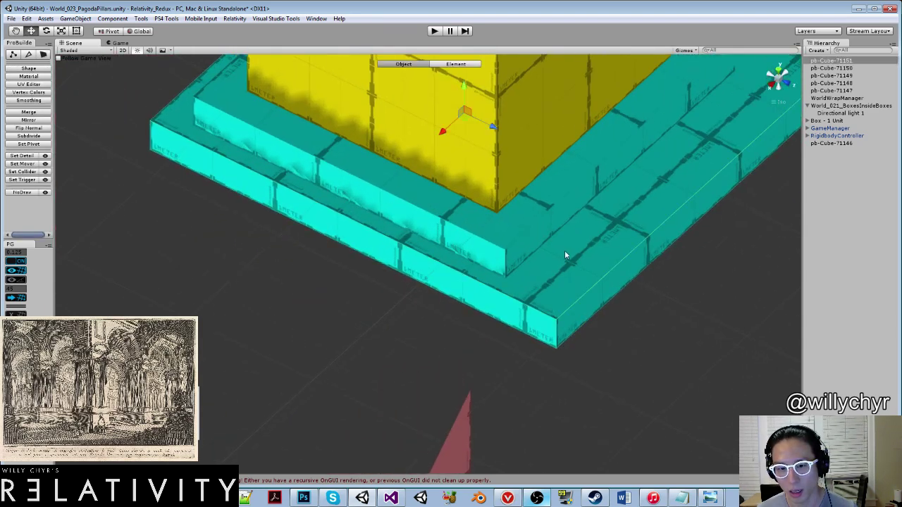
pyautogui.press('g')
pyautogui.click(658, 228)
pyautogui.scroll(-6, 678, 235)
pyautogui.moveTo(663, 237); pyautogui.dragTo(644, 229)
# Return to object-level editing, recentre the lower cyan slab's pivot, and select the upper slab.
pyautogui.scroll(-3, 676, 198)
pyautogui.keyDown('alt'); pyautogui.moveTo(718, 156); pyautogui.dragTo(533, 243); pyautogui.keyUp('alt')
pyautogui.press('g')
pyautogui.press('j')
pyautogui.scroll(-5, 504, 243)
pyautogui.click(546, 254)
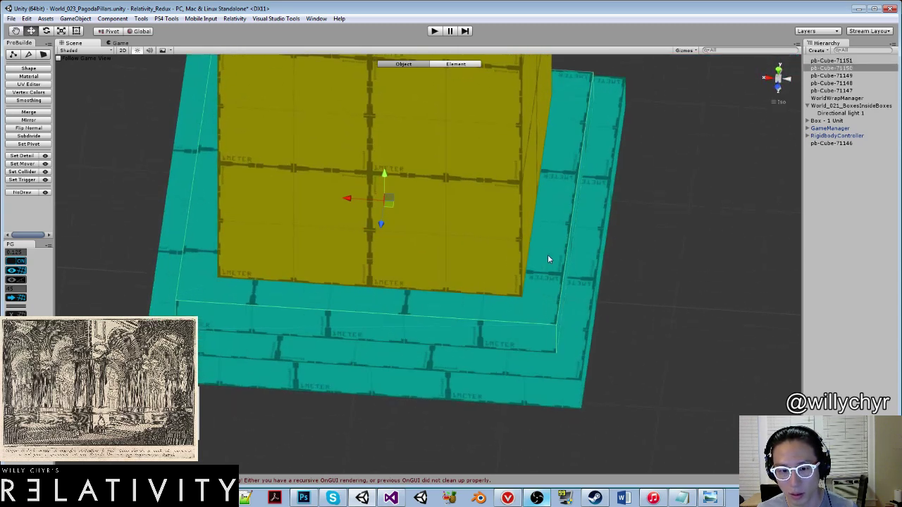
# Try to pull the side face of the lowest cyan base slab toward the pillar and reset the slab's pivot.
pyautogui.click(577, 281)
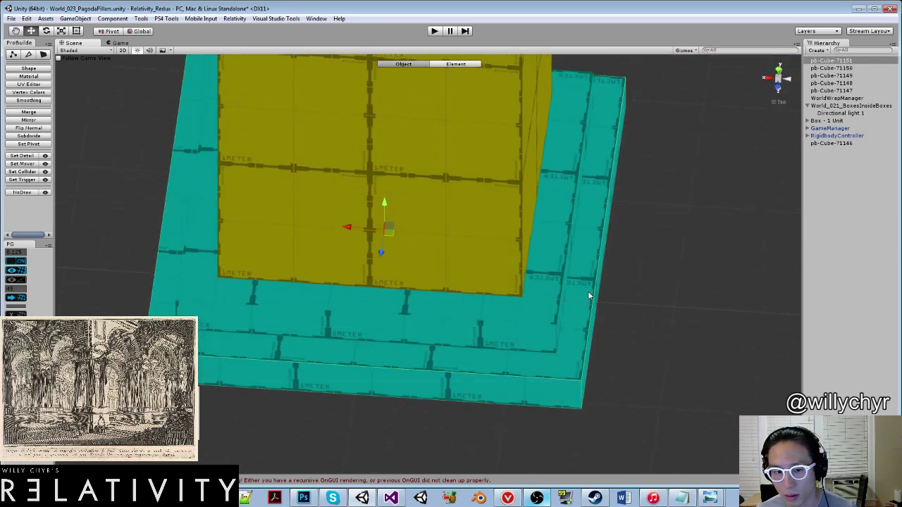
pyautogui.keyDown('alt'); pyautogui.moveTo(588, 291); pyautogui.dragTo(535, 394); pyautogui.keyUp('alt')
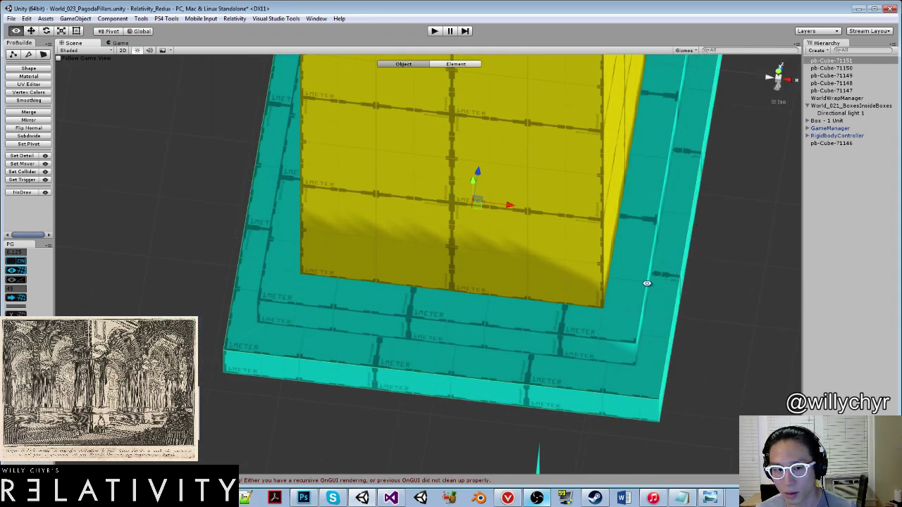
pyautogui.keyDown('alt'); pyautogui.moveTo(559, 302); pyautogui.dragTo(862, 303); pyautogui.keyUp('alt')
pyautogui.keyDown('alt'); pyautogui.moveTo(486, 348); pyautogui.dragTo(550, 347); pyautogui.keyUp('alt')
pyautogui.press('g')
pyautogui.click(523, 331)
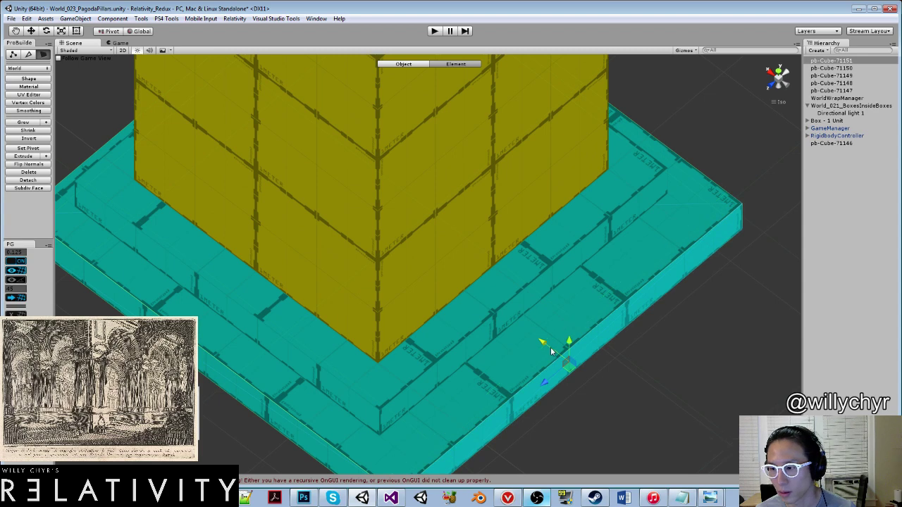
pyautogui.hotkey('ctrl', 'z')
pyautogui.hotkey('ctrl', 'z')
pyautogui.click(552, 350)
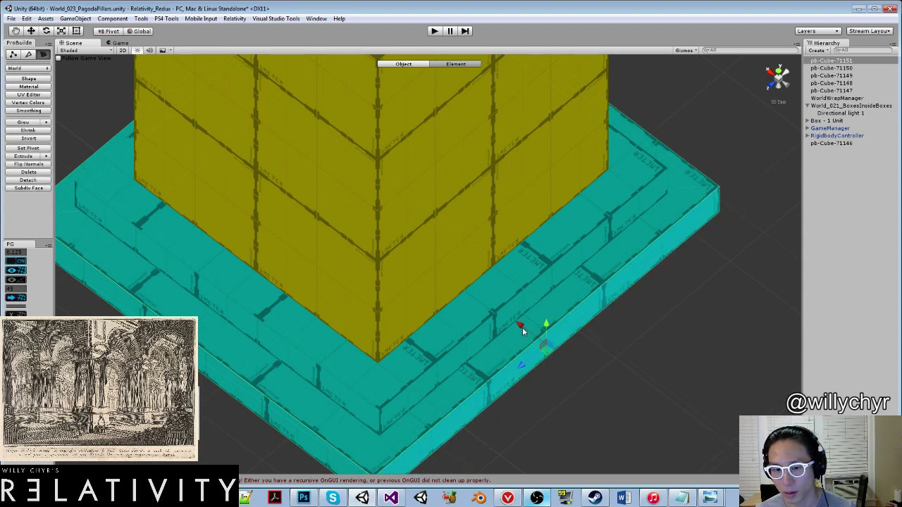
pyautogui.click(522, 327)
pyautogui.hotkey('ctrl', 'z')
pyautogui.hotkey('ctrl', 'z')
pyautogui.click(538, 347)
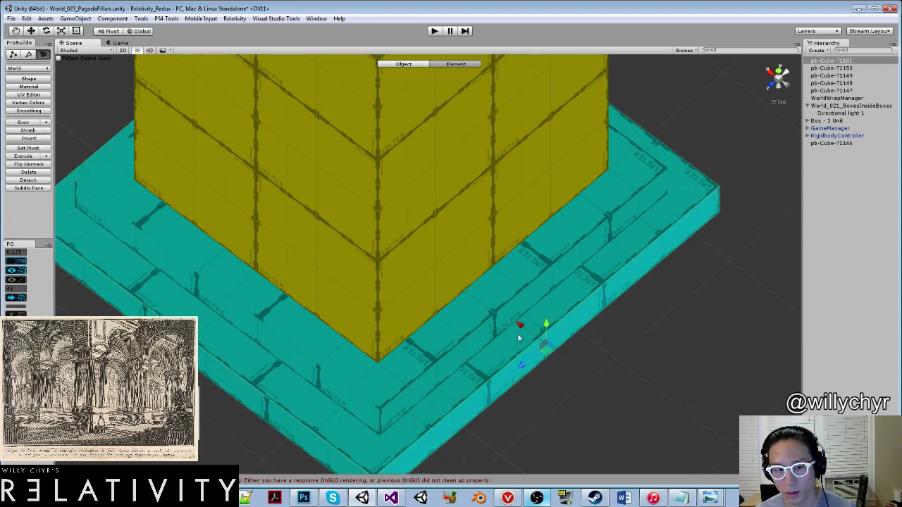
pyautogui.moveTo(520, 331); pyautogui.dragTo(497, 322)
pyautogui.press('g')
pyautogui.press('j')
pyautogui.scroll(-10, 465, 338)
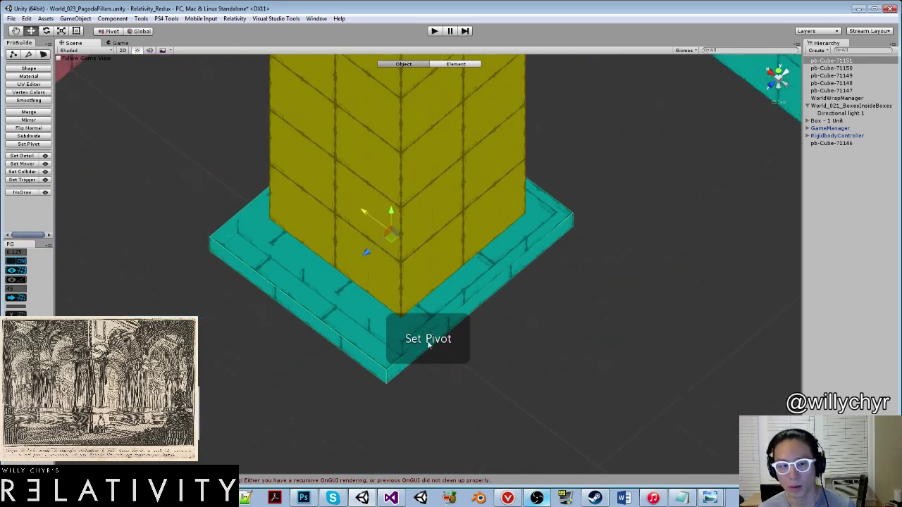
pyautogui.scroll(1, 428, 346)
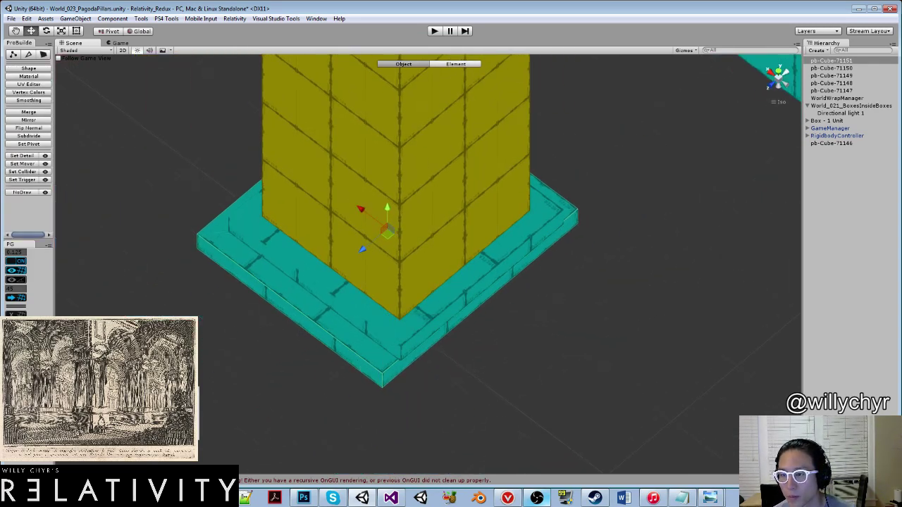
# Delete the lowest base slab, duplicate the remaining cyan slab and place the copy directly beneath it.
pyautogui.rightClick(852, 61)
pyautogui.click(858, 111)
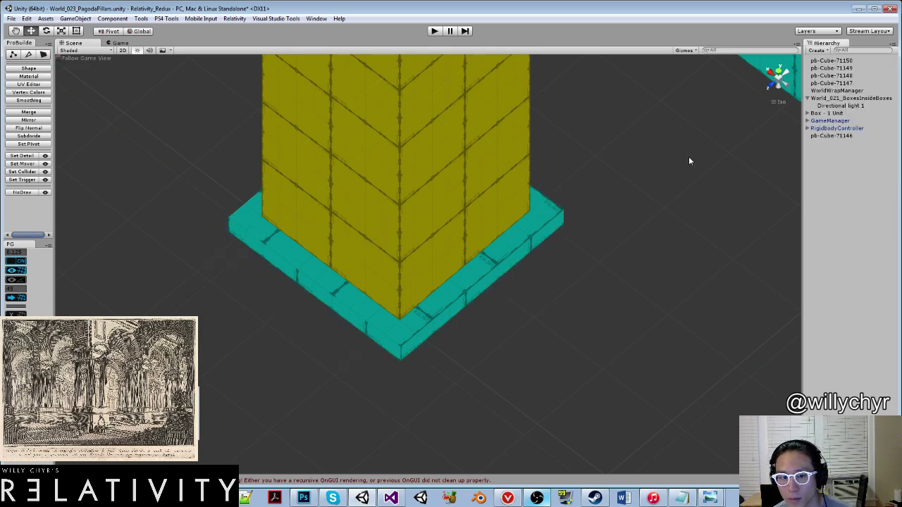
pyautogui.click(469, 286)
pyautogui.scroll(6, 470, 287)
pyautogui.keyDown('alt'); pyautogui.moveTo(469, 288); pyautogui.dragTo(472, 247); pyautogui.keyUp('alt')
pyautogui.hotkey('ctrl', 'd')
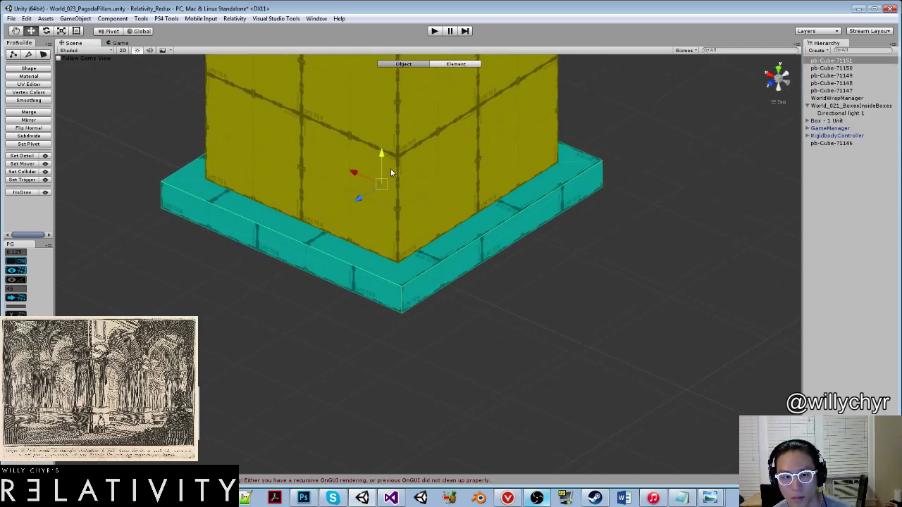
pyautogui.moveTo(385, 189); pyautogui.dragTo(400, 247)
# Select all faces of the lower slab and colour them green.
pyautogui.press('g')
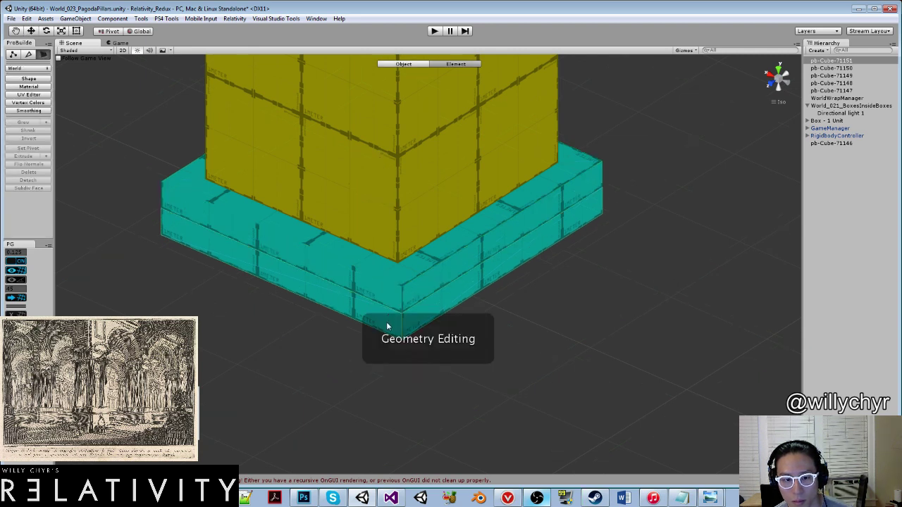
pyautogui.click(363, 305)
pyautogui.doubleClick(354, 316)
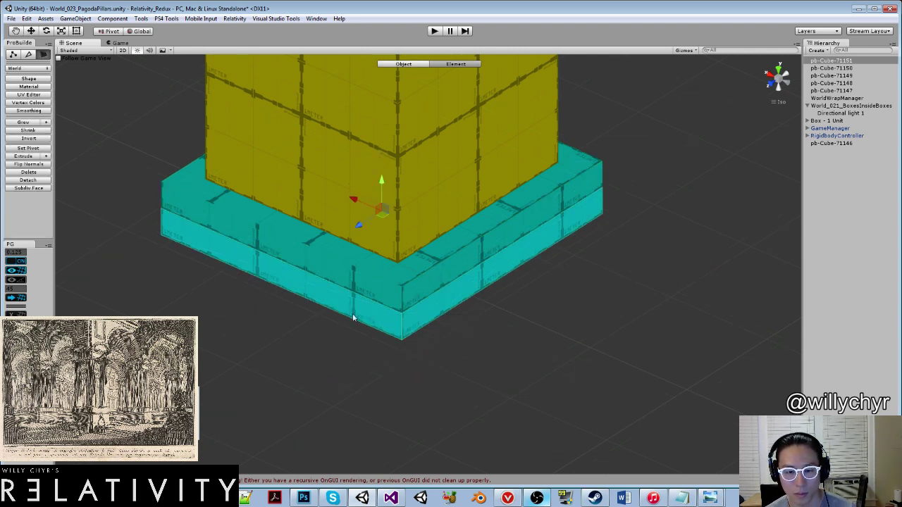
pyautogui.hotkey('alt', '5')
pyautogui.click(363, 345)
pyautogui.scroll(5, 388, 262)
pyautogui.press('g')
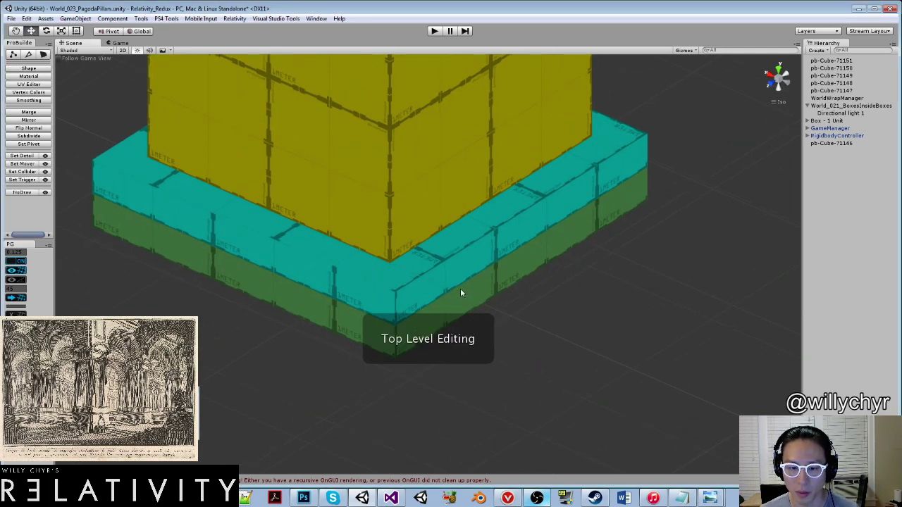
# Extend two adjacent side faces of the green slab outward past the cyan slab to form a ledge.
pyautogui.click(462, 292)
pyautogui.press('g')
pyautogui.click(462, 293)
pyautogui.scroll(-5, 424, 227)
pyautogui.keyDown('alt'); pyautogui.moveTo(424, 226); pyautogui.dragTo(459, 271); pyautogui.keyUp('alt')
pyautogui.scroll(5, 503, 270)
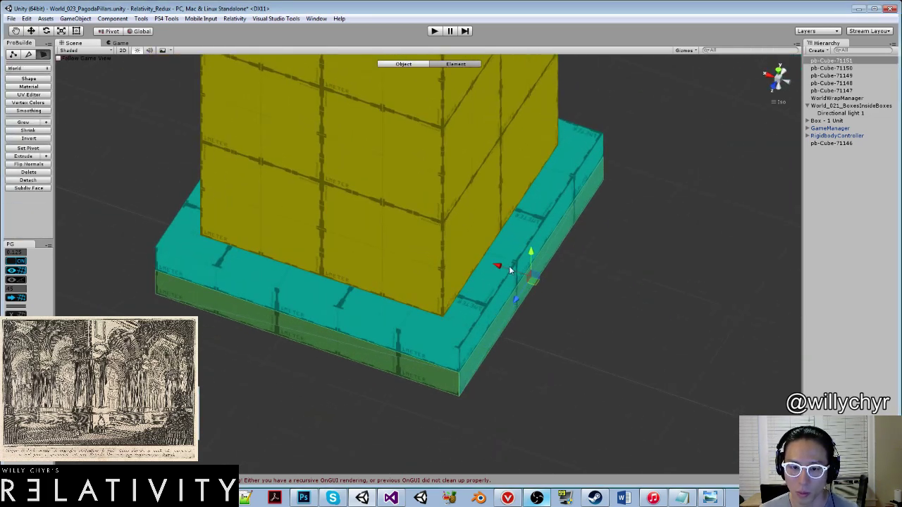
pyautogui.keyDown('alt'); pyautogui.moveTo(522, 271); pyautogui.dragTo(498, 313); pyautogui.keyUp('alt')
pyautogui.click(515, 328)
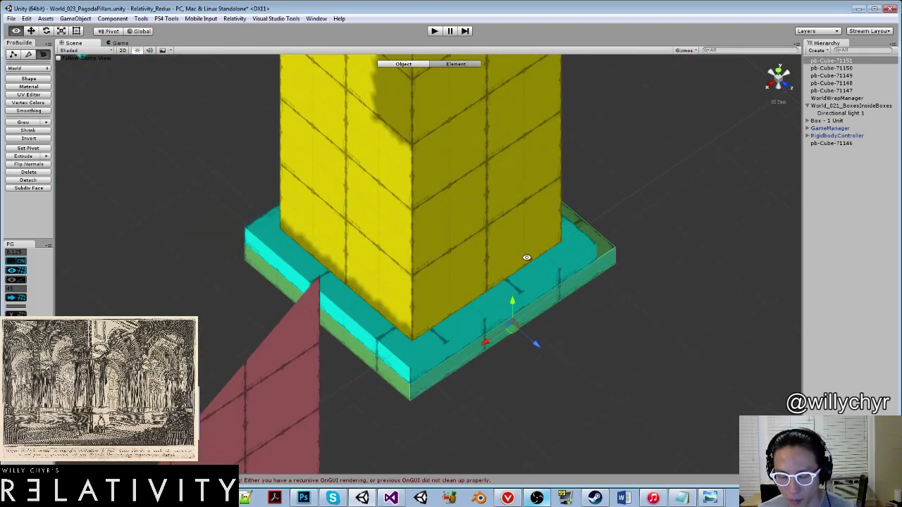
pyautogui.keyDown('alt'); pyautogui.moveTo(527, 257); pyautogui.dragTo(572, 291); pyautogui.keyUp('alt')
pyautogui.scroll(4, 573, 294)
pyautogui.moveTo(598, 345); pyautogui.dragTo(615, 353)
pyautogui.scroll(-6, 615, 357)
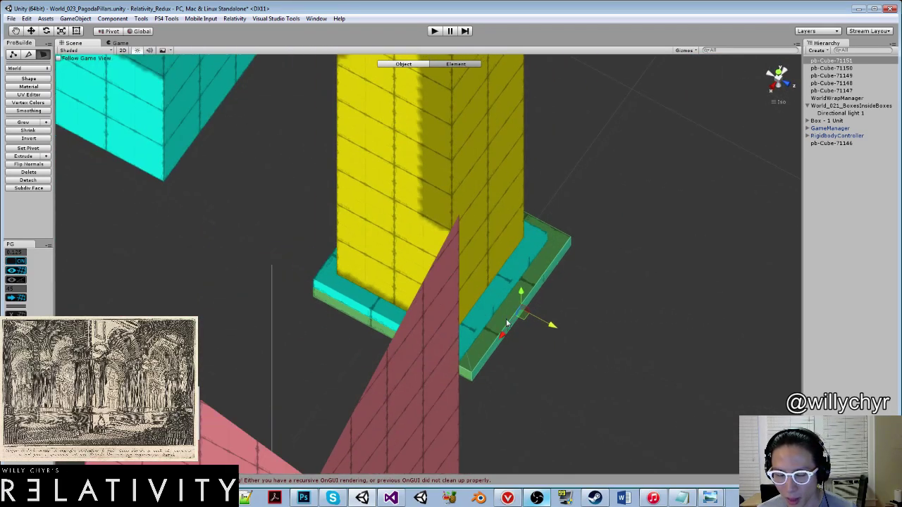
# Extend the green slab's remaining two side faces outward so the ledge surrounds the cyan slab evenly.
pyautogui.keyDown('alt'); pyautogui.moveTo(420, 341); pyautogui.dragTo(586, 323); pyautogui.keyUp('alt')
pyautogui.scroll(4, 488, 327)
pyautogui.click(495, 332)
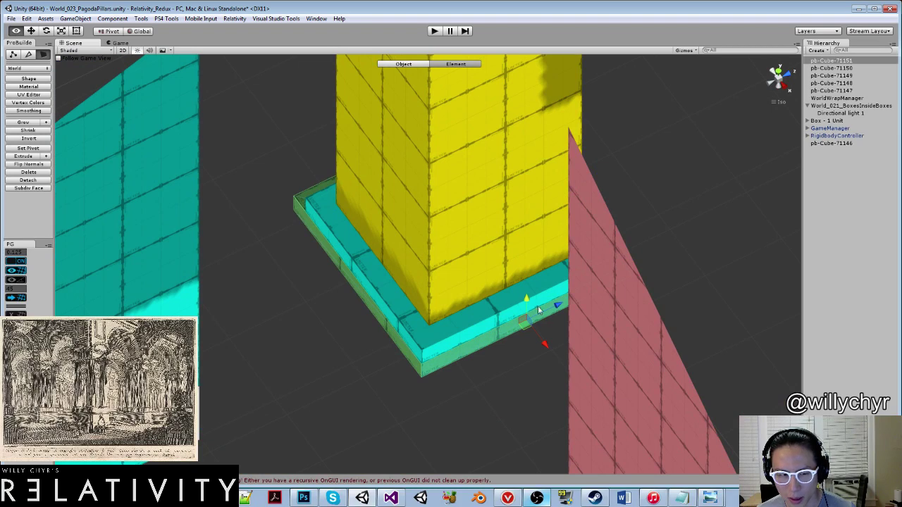
pyautogui.moveTo(545, 345); pyautogui.dragTo(463, 331)
pyautogui.click(462, 326)
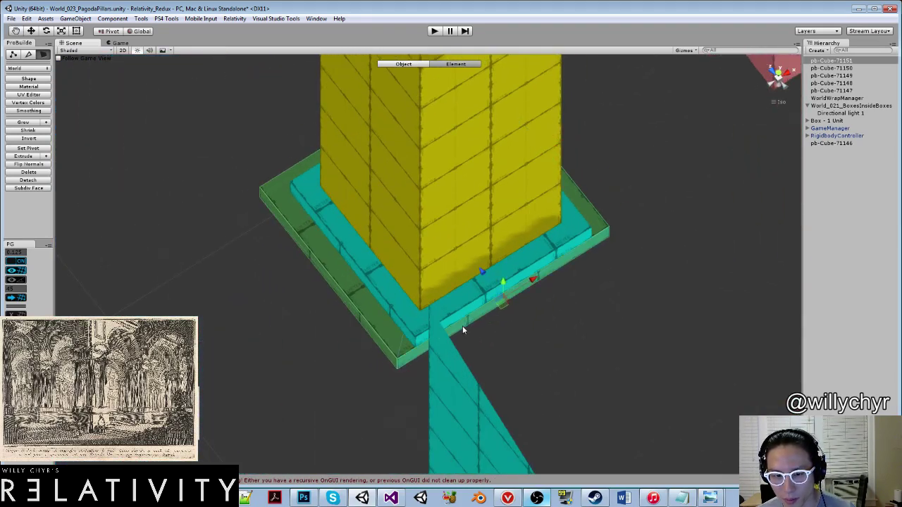
pyautogui.scroll(3, 462, 326)
pyautogui.moveTo(506, 280); pyautogui.dragTo(515, 302)
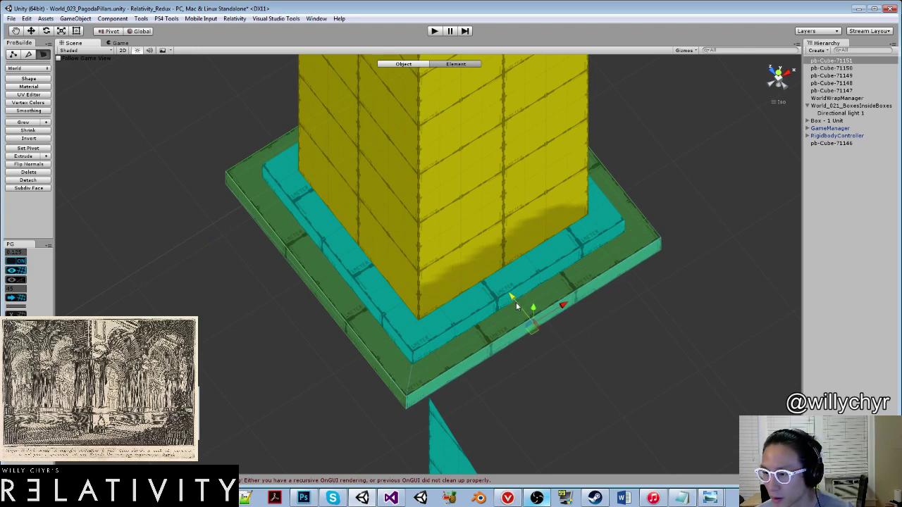
# Return to object editing and set the green slab's pivot to its centre.
pyautogui.press('g')
pyautogui.hotkey('ctrl', 'j')
pyautogui.scroll(-3, 439, 297)
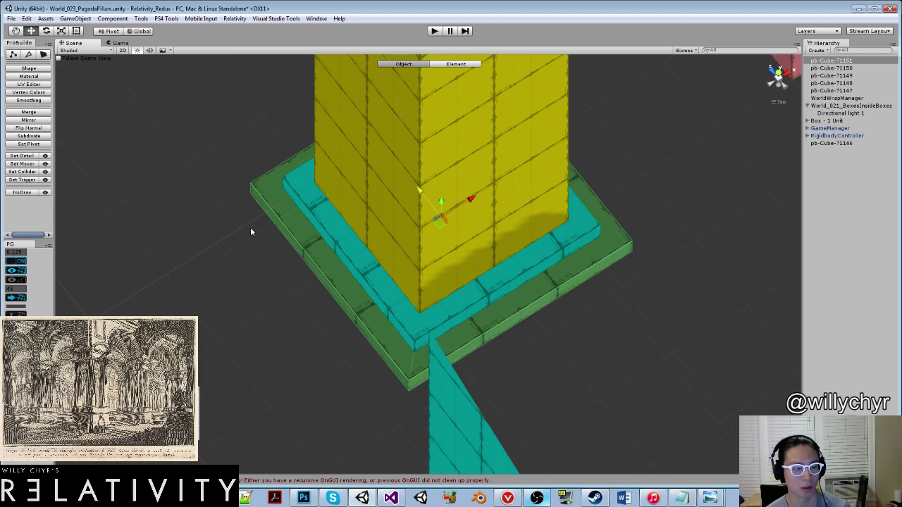
pyautogui.scroll(-1, 240, 231)
pyautogui.moveTo(236, 231); pyautogui.dragTo(246, 201, button='right')
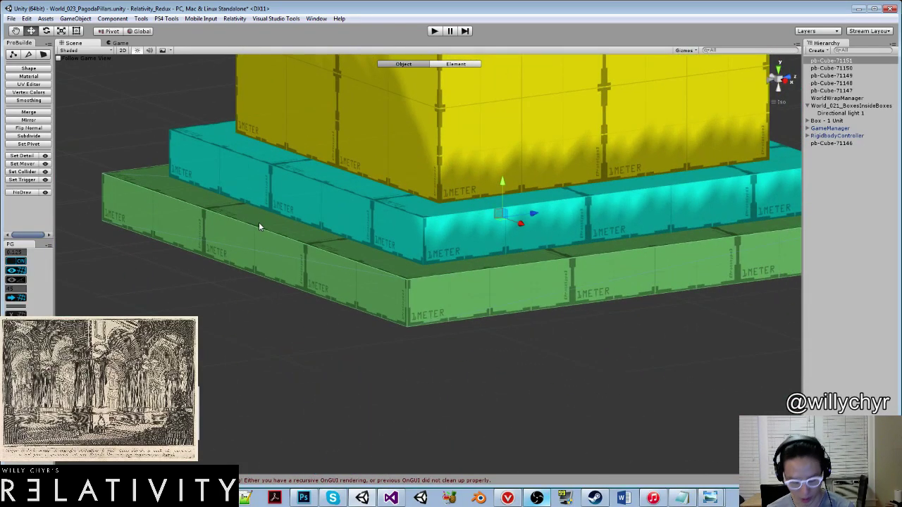
pyautogui.hotkey('ctrl', 'j')
# Duplicate the green slab and lower the copy directly beneath it as a third base layer.
pyautogui.scroll(-9, 423, 211)
pyautogui.scroll(6, 449, 216)
pyautogui.hotkey('ctrl', 'd')
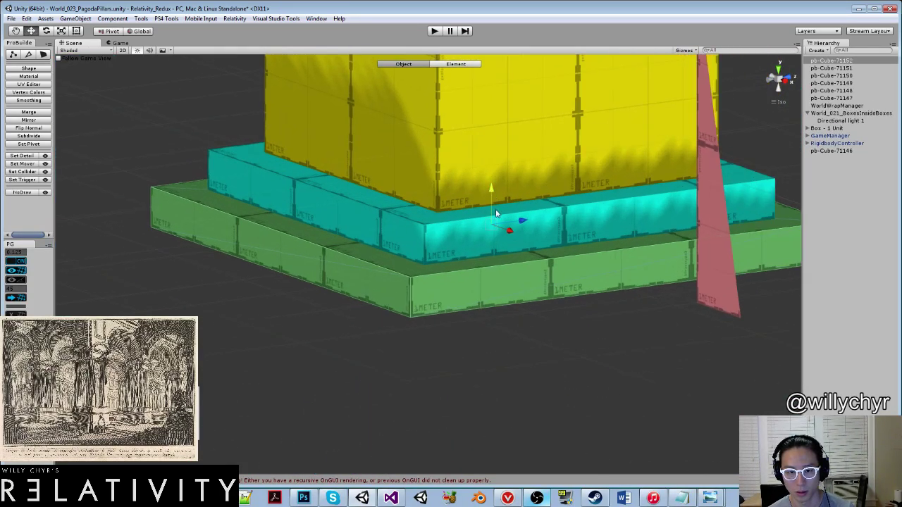
pyautogui.moveTo(493, 191); pyautogui.dragTo(496, 233)
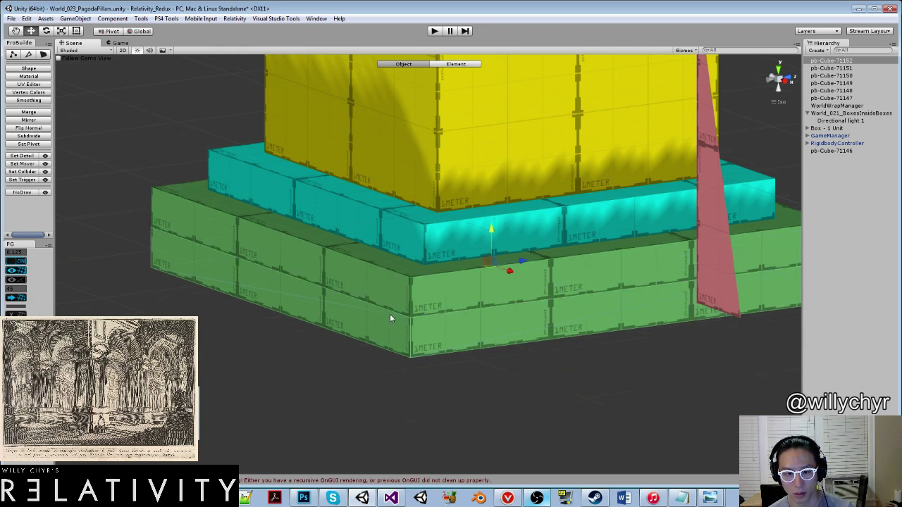
# Select all faces of the third base layer and colour them red.
pyautogui.press('g')
pyautogui.moveTo(385, 318); pyautogui.dragTo(198, 403)
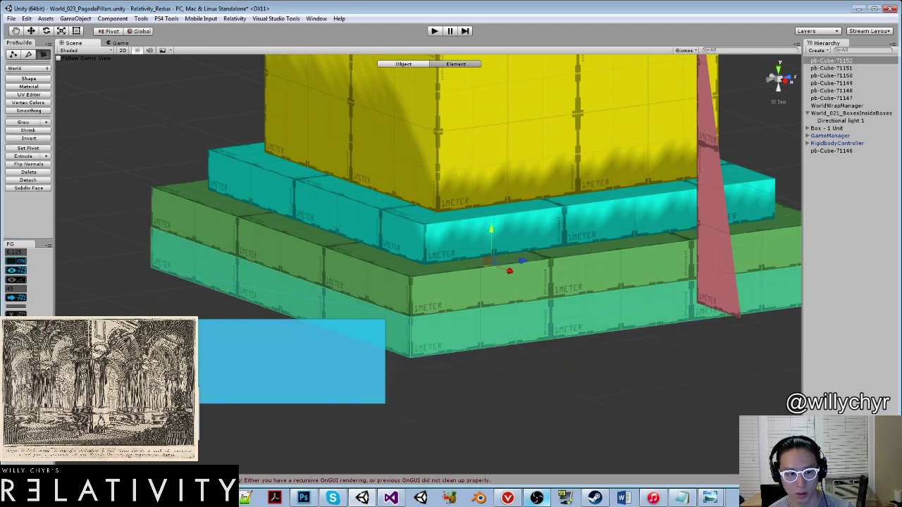
pyautogui.click(162, 395)
pyautogui.click(144, 304)
pyautogui.scroll(-4, 144, 306)
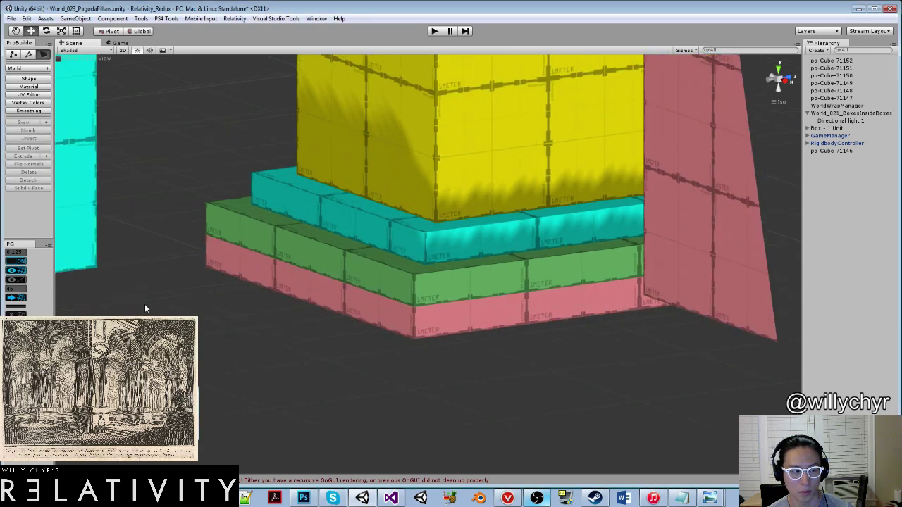
# Extend two side faces of the red bottom slab outward beyond the green slab's edges.
pyautogui.keyDown('alt'); pyautogui.moveTo(145, 307); pyautogui.dragTo(473, 331); pyautogui.keyUp('alt')
pyautogui.scroll(4, 554, 307)
pyautogui.press('g')
pyautogui.click(554, 317)
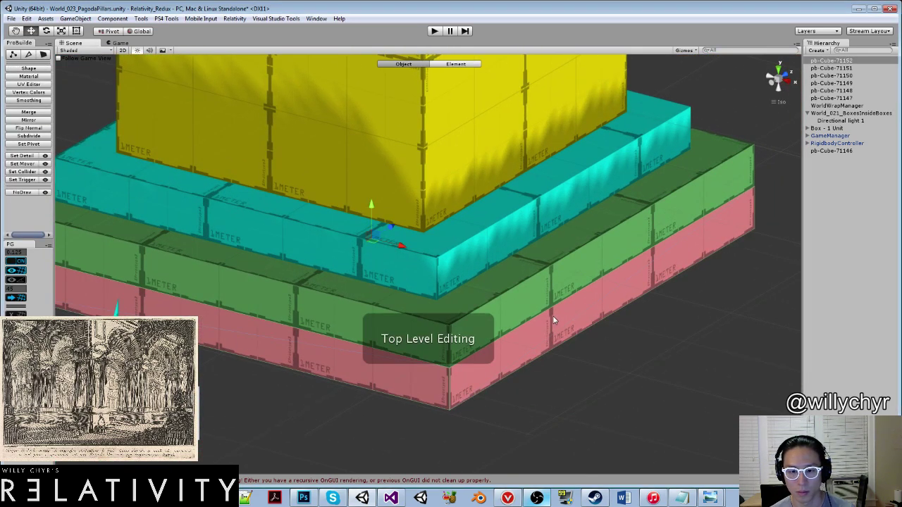
pyautogui.press('g')
pyautogui.click(569, 319)
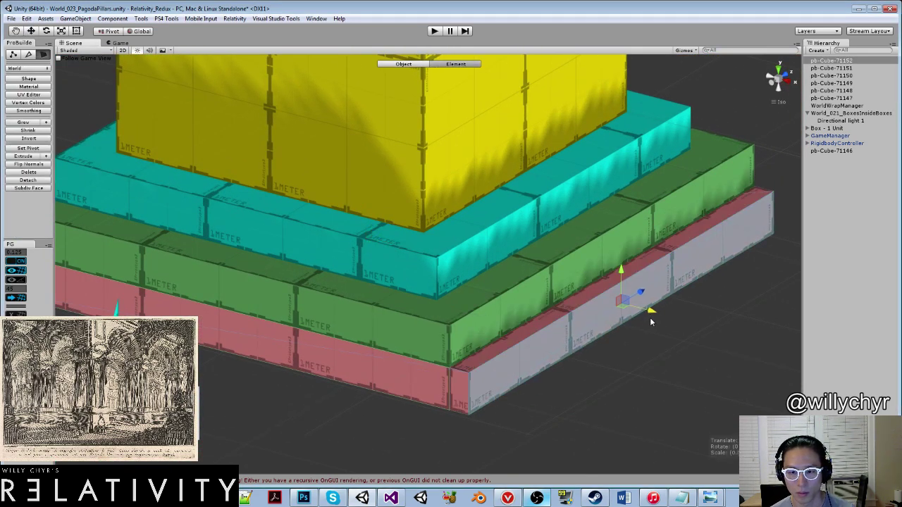
pyautogui.keyDown('alt'); pyautogui.moveTo(658, 323); pyautogui.dragTo(368, 292); pyautogui.keyUp('alt')
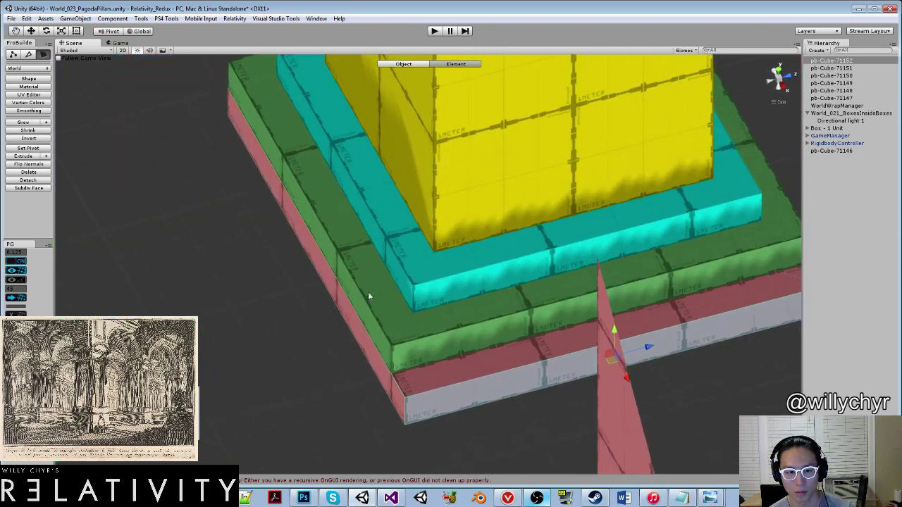
pyautogui.keyDown('alt'); pyautogui.moveTo(343, 248); pyautogui.dragTo(379, 248); pyautogui.keyUp('alt')
pyautogui.scroll(6, 282, 263)
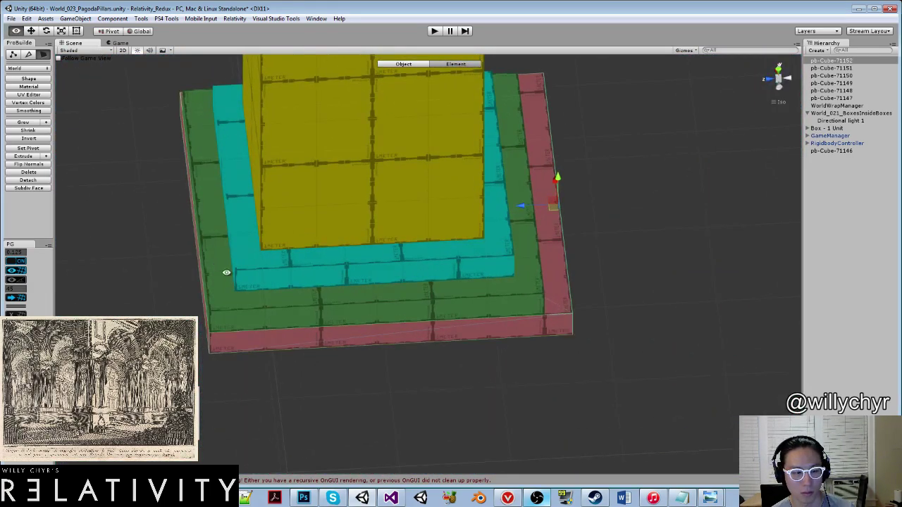
pyautogui.keyDown('alt'); pyautogui.moveTo(226, 272); pyautogui.dragTo(362, 328); pyautogui.keyUp('alt')
pyautogui.scroll(5, 493, 336)
pyautogui.moveTo(501, 338); pyautogui.dragTo(449, 326, button='middle')
pyautogui.keyDown('alt'); pyautogui.moveTo(448, 326); pyautogui.dragTo(435, 345); pyautogui.keyUp('alt')
# Extend the red slab's other two side faces outward to complete an even ledge around the green slab.
pyautogui.click(461, 340)
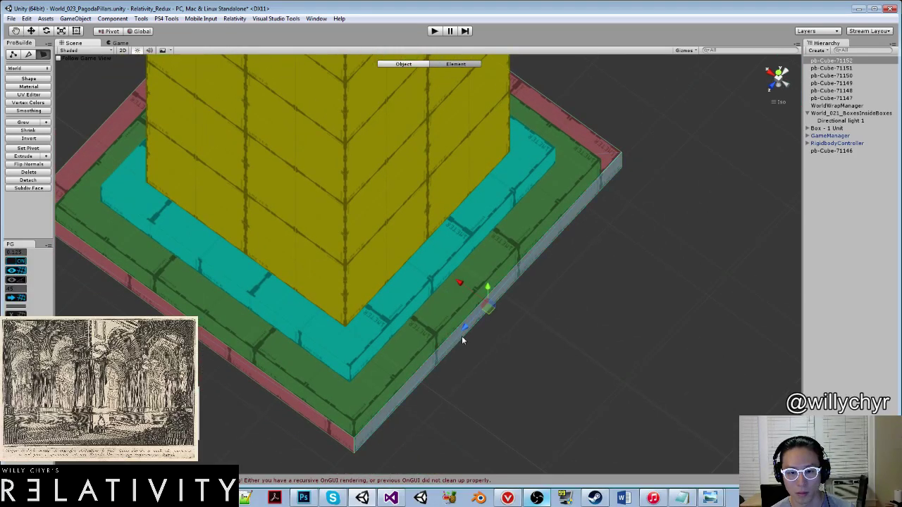
pyautogui.moveTo(460, 284); pyautogui.dragTo(482, 299)
pyautogui.click(302, 407)
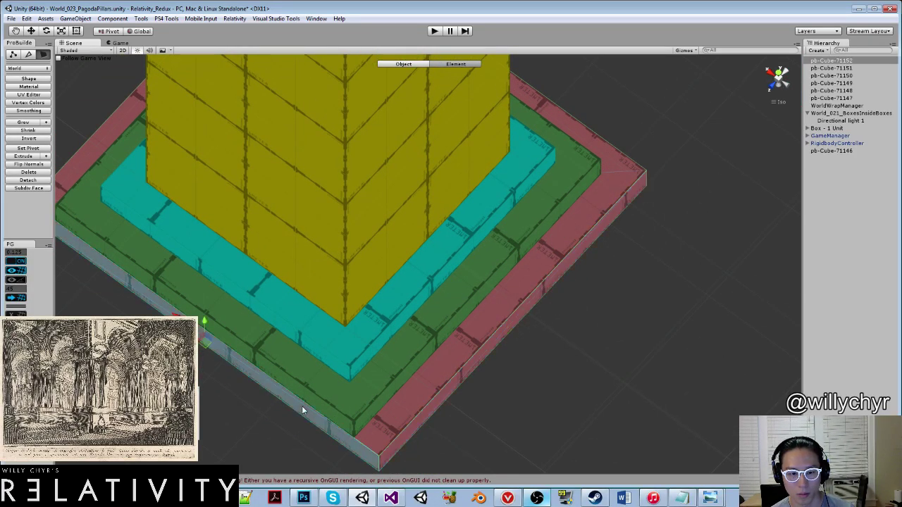
pyautogui.scroll(-2, 212, 330)
pyautogui.moveTo(205, 351); pyautogui.dragTo(185, 371)
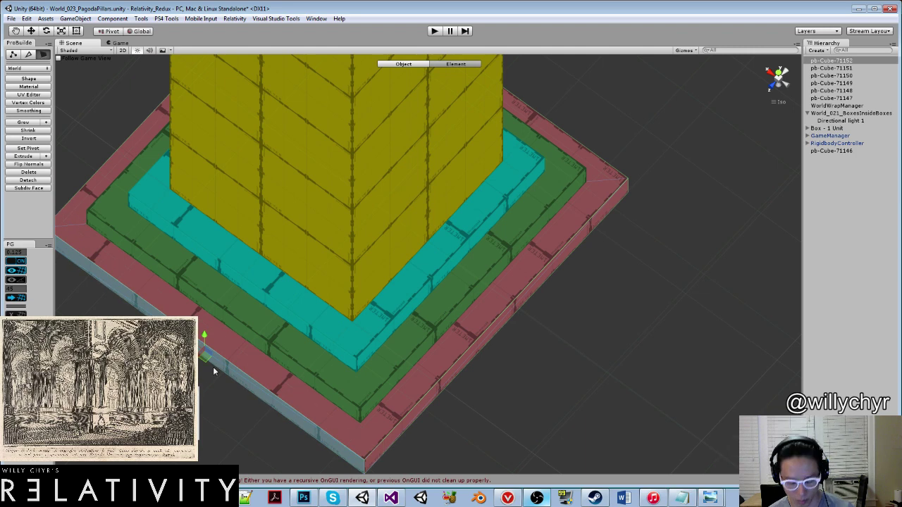
# Set the red slab's pivot to its centre, deselect it and view the whole stepped base from the side.
pyautogui.press('g')
pyautogui.hotkey('ctrl', 'j')
pyautogui.scroll(-10, 222, 346)
pyautogui.click(569, 195)
pyautogui.scroll(-8, 562, 238)
pyautogui.keyDown('alt'); pyautogui.moveTo(562, 238); pyautogui.dragTo(470, 174); pyautogui.keyUp('alt')
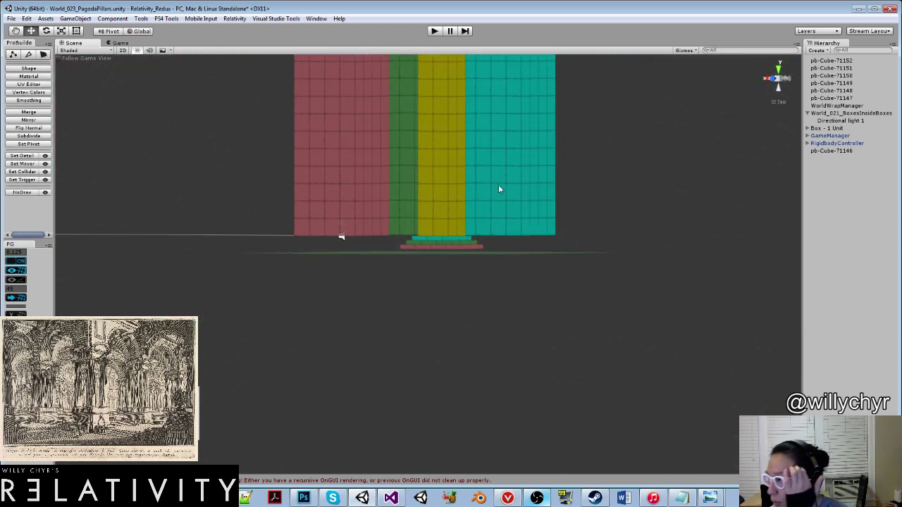
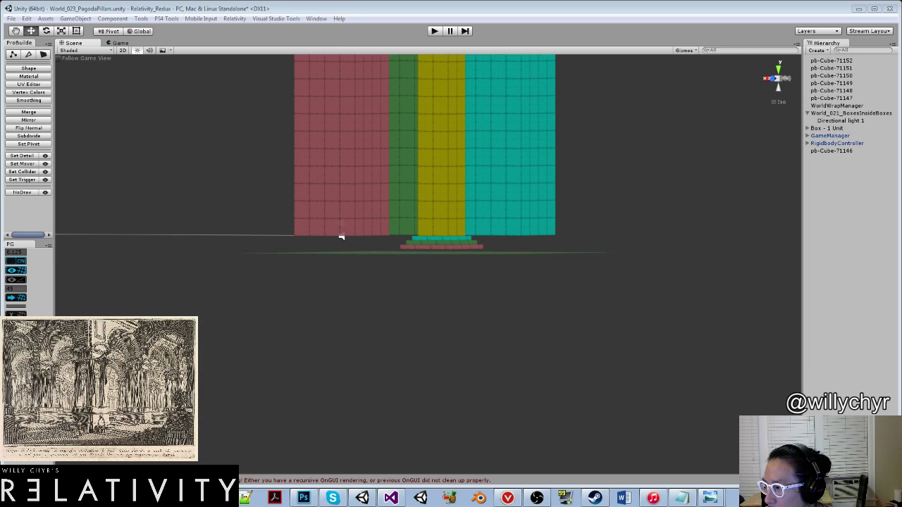
# Switch to Windows Photo Viewer to examine the pillars in the Dada-Hari stepwell photo, and minimize it.
pyautogui.hotkey('alt', 'Tab')
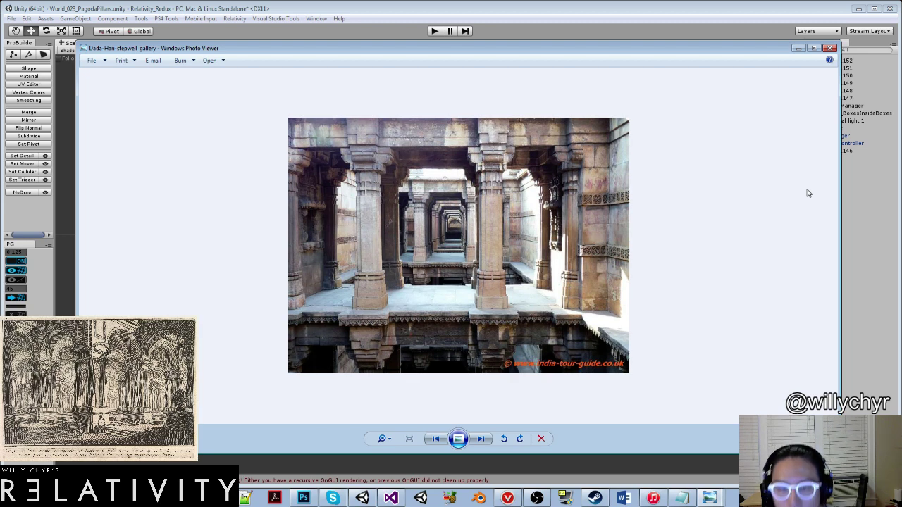
pyautogui.click(799, 49)
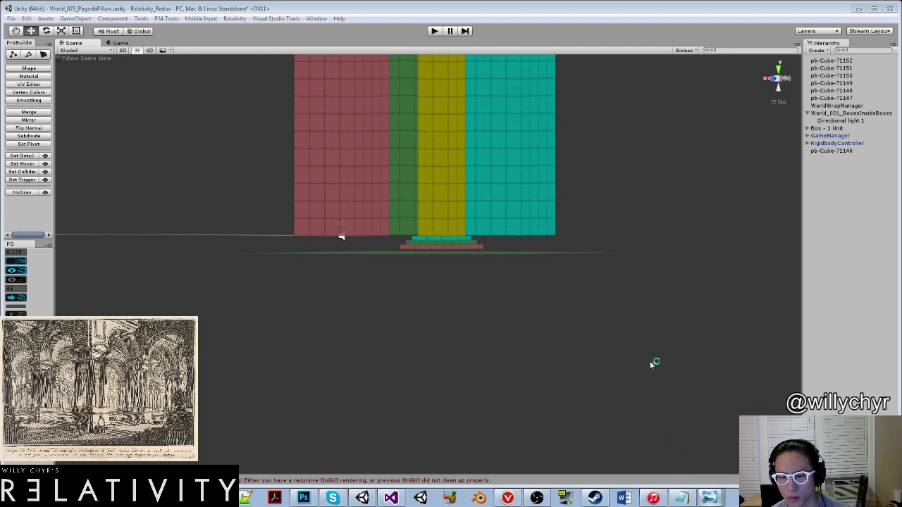
# Bring up the Dada-Hari stepwell photo in Windows Photo Viewer, move its window off the scene and return to Unity.
pyautogui.click(682, 497)
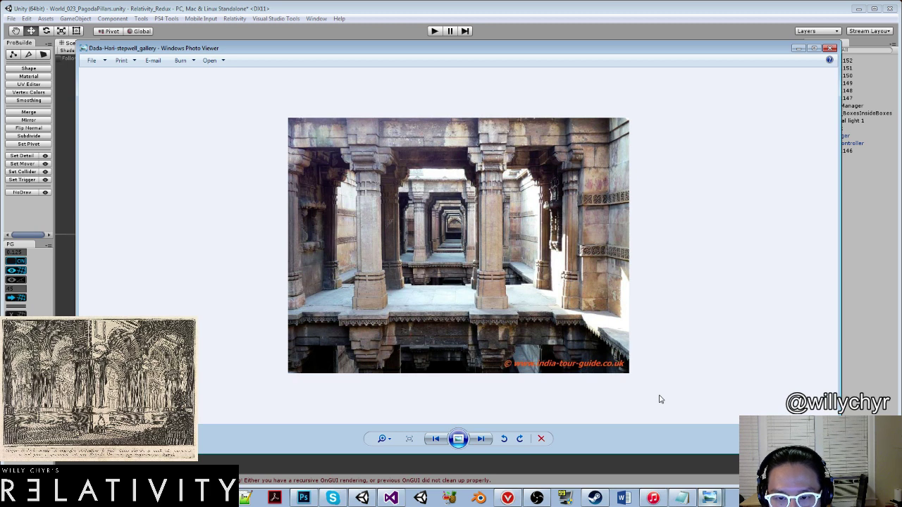
pyautogui.moveTo(566, 48); pyautogui.dragTo(901, 10)
pyautogui.click(598, 137)
# Set the grid snap to 0.25, move the yellow pillar's side faces inward to narrow it, and set its pivot to the centre.
pyautogui.scroll(5, 576, 139)
pyautogui.keyDown('alt'); pyautogui.moveTo(568, 137); pyautogui.dragTo(458, 225); pyautogui.keyUp('alt')
pyautogui.click(389, 257)
pyautogui.press('g')
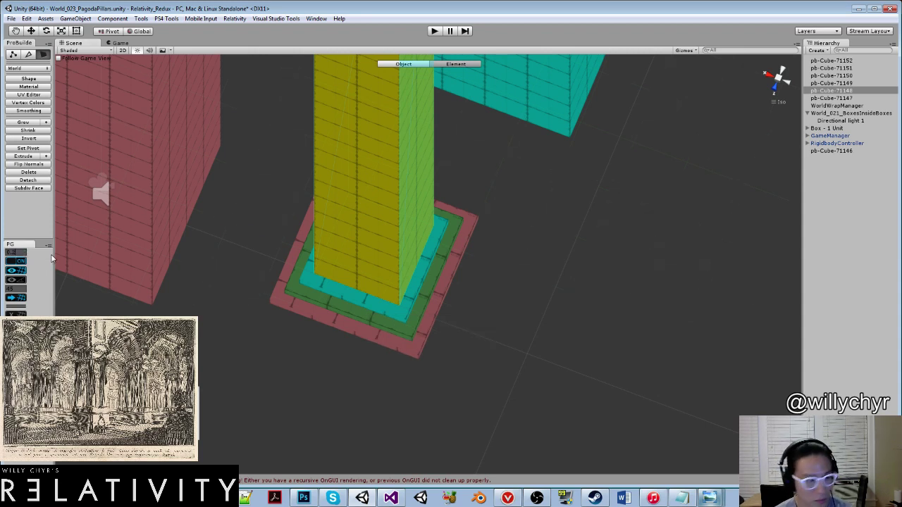
pyautogui.click(344, 214)
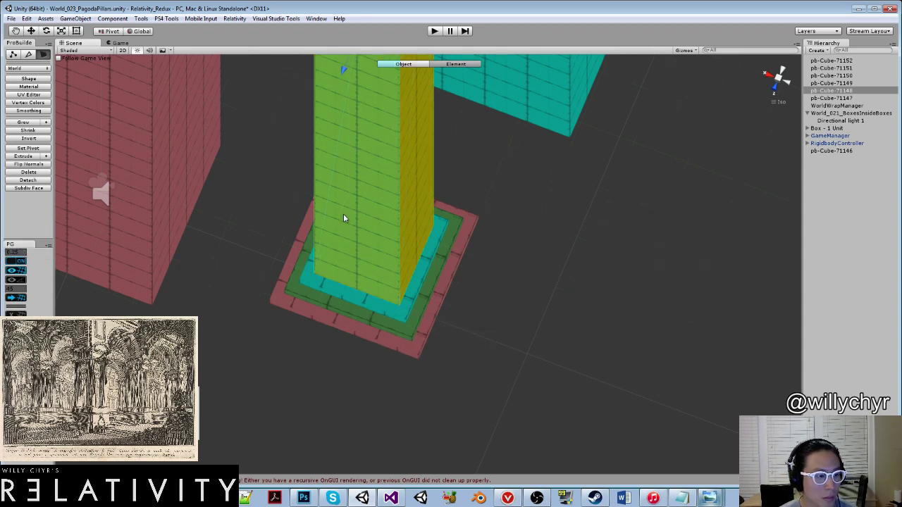
pyautogui.click(404, 209)
pyautogui.scroll(-5, 424, 157)
pyautogui.keyDown('alt'); pyautogui.moveTo(422, 157); pyautogui.dragTo(404, 184); pyautogui.keyUp('alt')
pyautogui.moveTo(390, 118); pyautogui.dragTo(412, 213)
pyautogui.press('g')
pyautogui.hotkey('ctrl', 'j')
pyautogui.scroll(-5, 472, 214)
pyautogui.scroll(5, 472, 214)
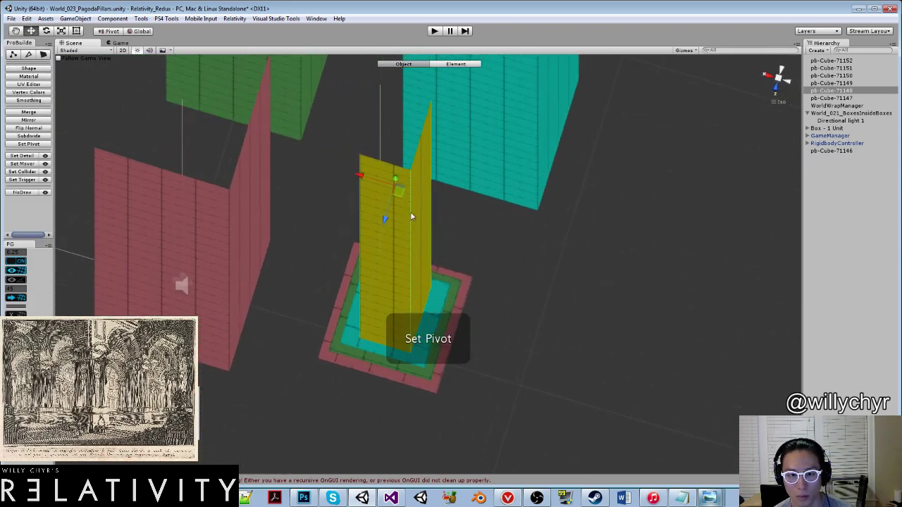
# Duplicate the narrowed pillar, offset the copy sideways and pull the copy's front and back faces inward.
pyautogui.hotkey('ctrl', 'd')
pyautogui.moveTo(363, 179); pyautogui.dragTo(395, 348)
pyautogui.press('g')
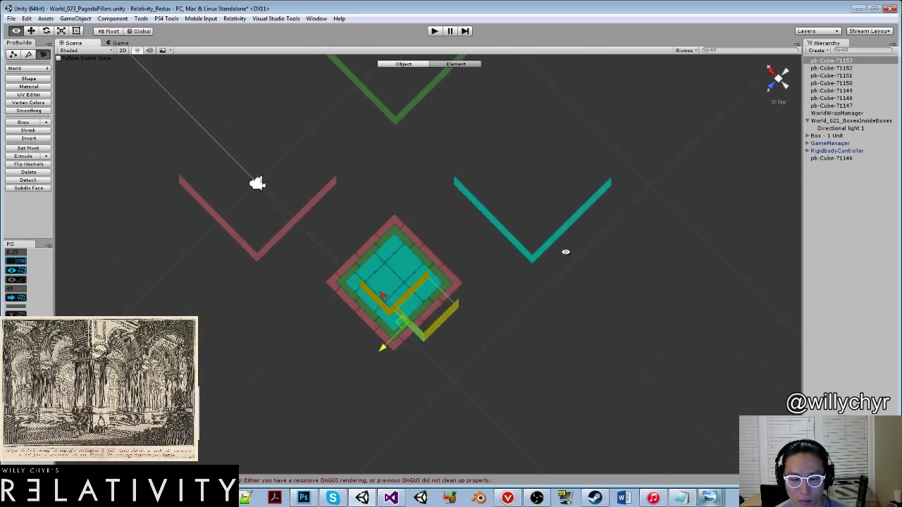
pyautogui.keyDown('alt'); pyautogui.moveTo(563, 251); pyautogui.dragTo(398, 269); pyautogui.keyUp('alt')
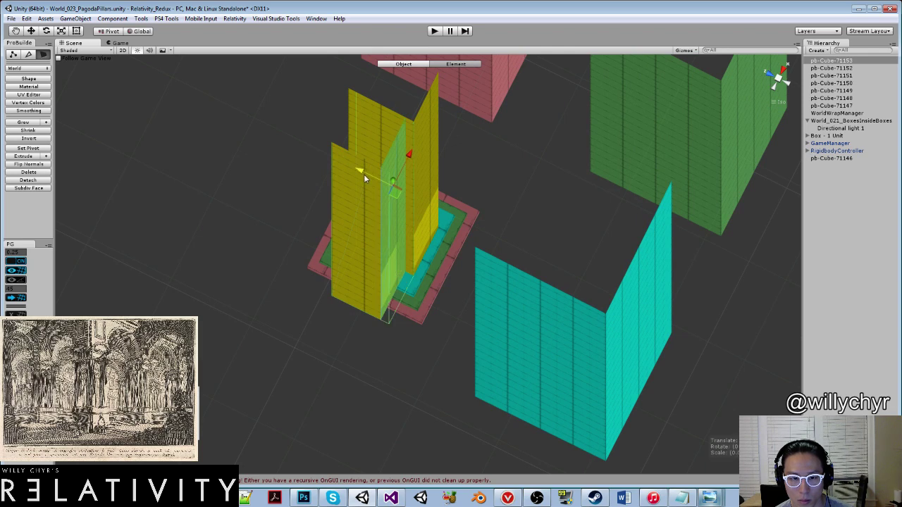
pyautogui.keyDown('alt'); pyautogui.moveTo(362, 228); pyautogui.dragTo(427, 316); pyautogui.keyUp('alt')
# Move the copy's outer side face inward to leave a thin strip against the side of the yellow pillar.
pyautogui.click(428, 313)
pyautogui.scroll(5, 427, 312)
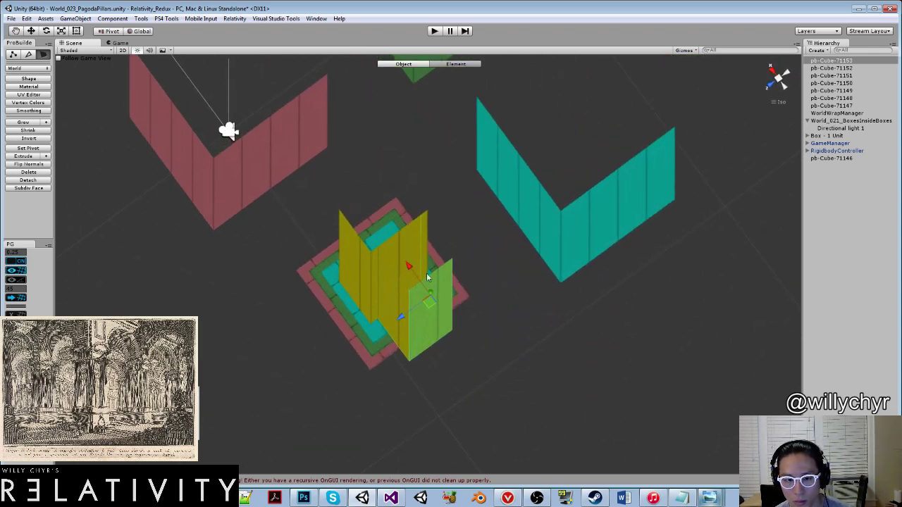
pyautogui.keyDown('alt'); pyautogui.moveTo(473, 286); pyautogui.dragTo(573, 222); pyautogui.keyUp('alt')
pyautogui.scroll(-4, 470, 177)
pyautogui.moveTo(527, 201); pyautogui.dragTo(592, 232, button='middle')
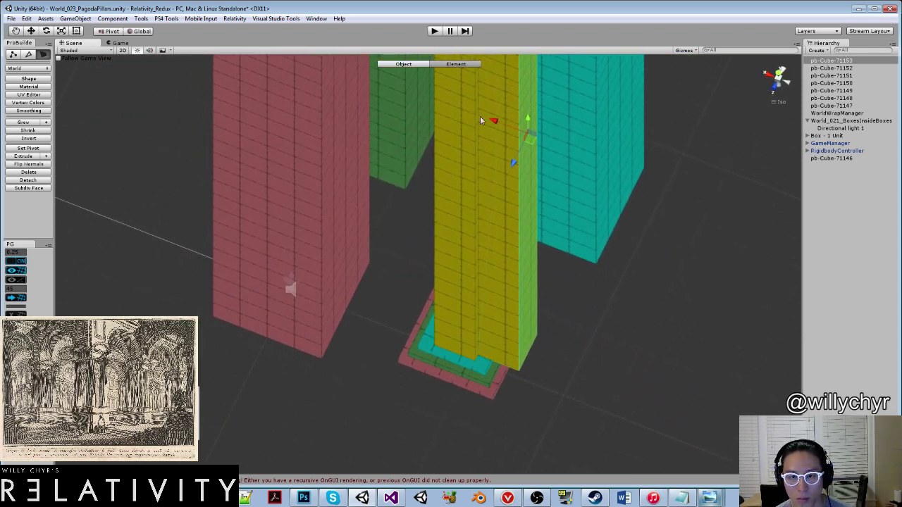
pyautogui.moveTo(480, 116); pyautogui.dragTo(462, 117)
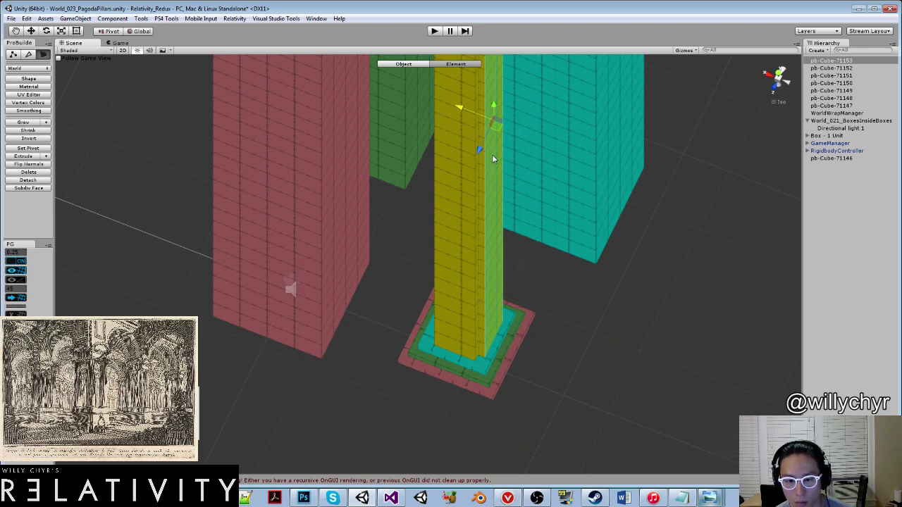
pyautogui.press('g')
pyautogui.hotkey('ctrl', 'k')
pyautogui.scroll(-5, 542, 200)
pyautogui.scroll(6, 521, 207)
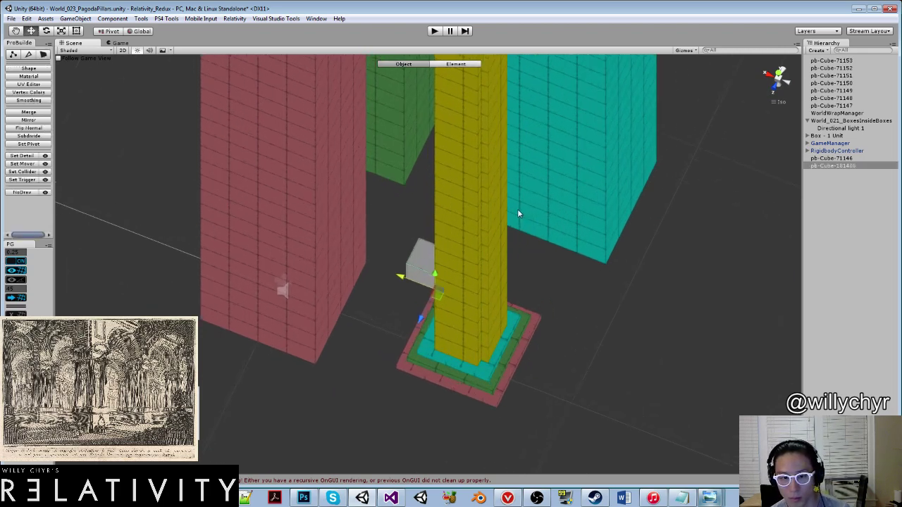
pyautogui.click(517, 208)
pyautogui.scroll(-4, 540, 227)
pyautogui.click(425, 266)
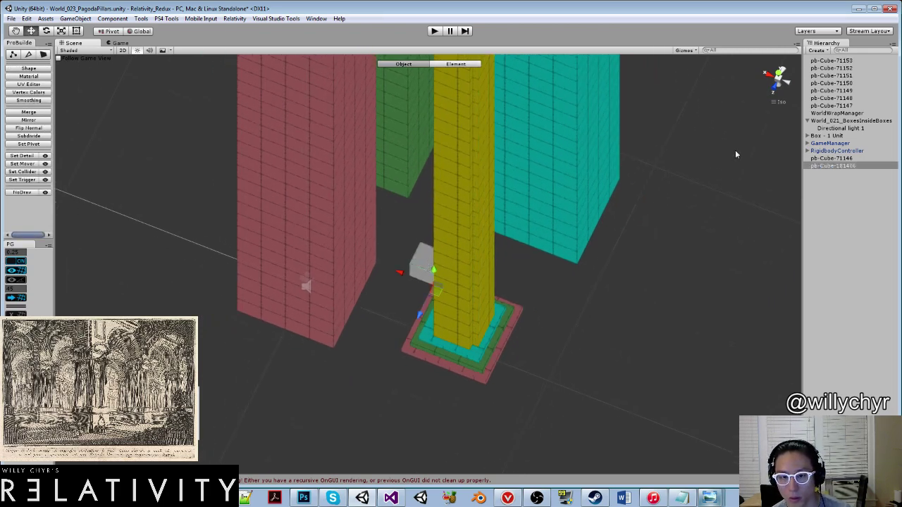
pyautogui.rightClick(851, 163)
pyautogui.click(849, 215)
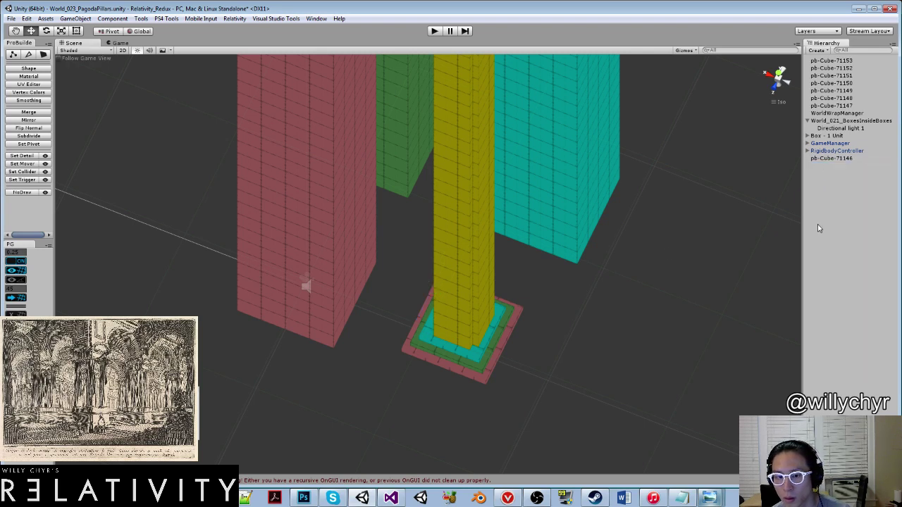
# Apply the blue vertex colour to the thin strip beside the yellow pillar.
pyautogui.click(482, 258)
pyautogui.press('g')
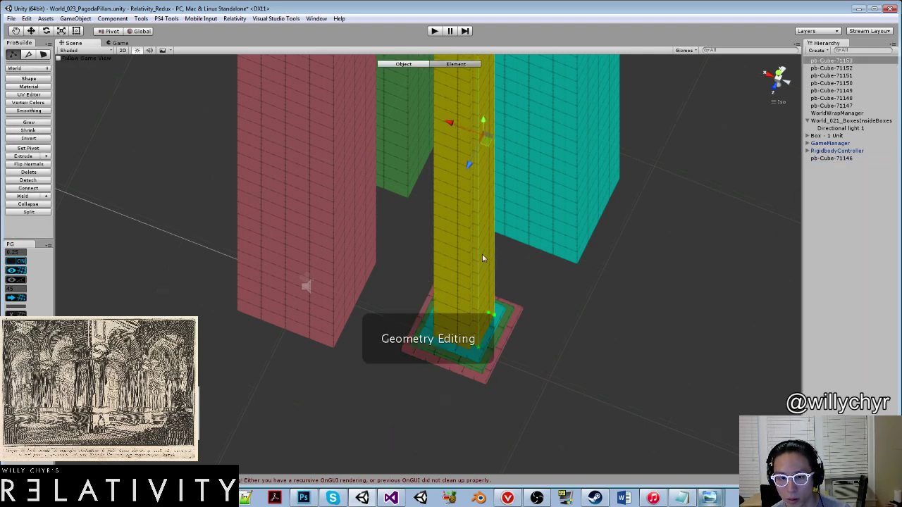
pyautogui.press('g')
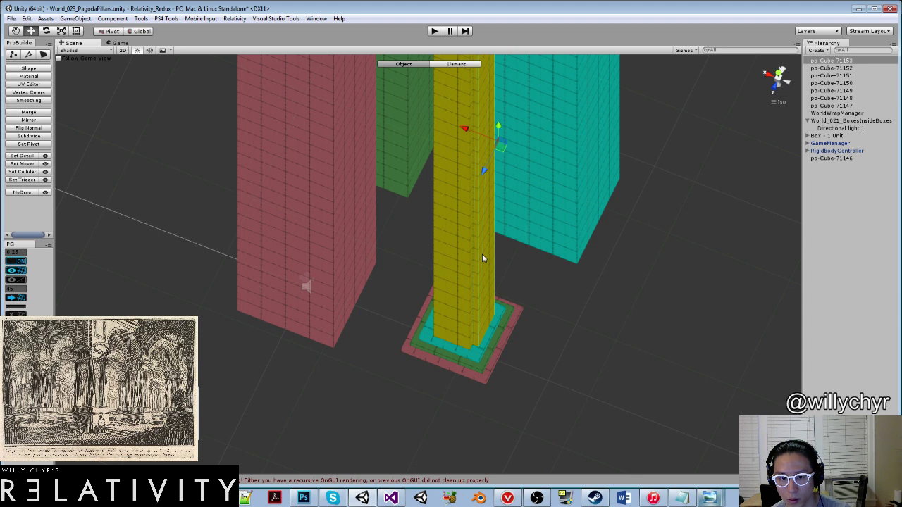
pyautogui.press('g')
pyautogui.press('h')
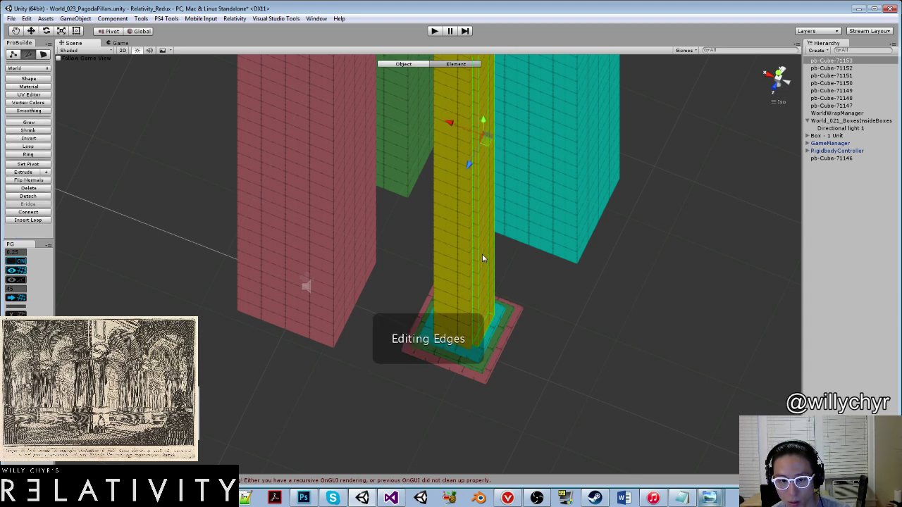
pyautogui.press('h')
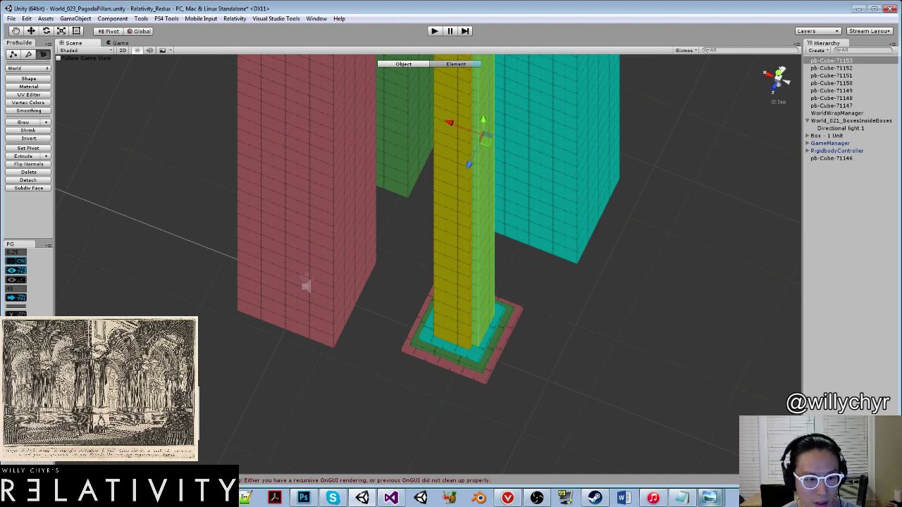
pyautogui.hotkey('alt', 'shift', '4')
pyautogui.scroll(5, 588, 284)
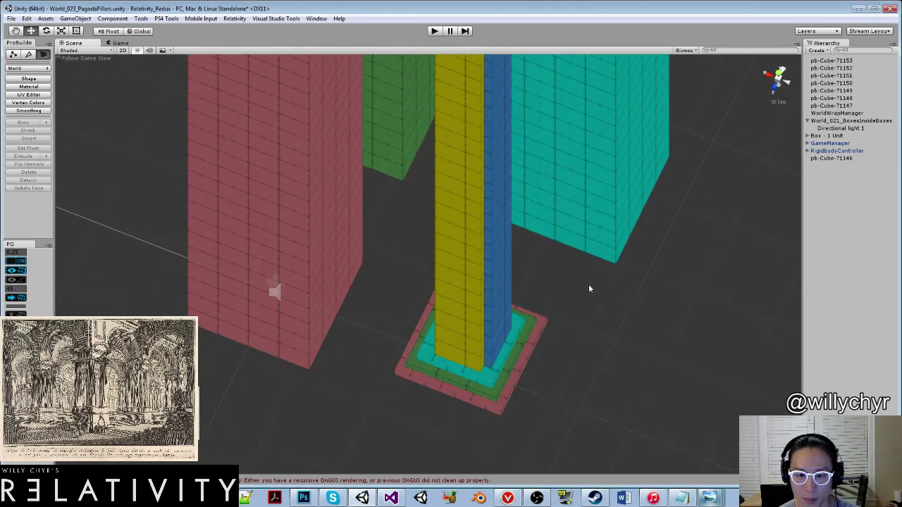
pyautogui.press('Escape')
# Set the blue strip's pivot to its centre and place a duplicate of the strip on the pillar's opposite side.
pyautogui.keyDown('alt'); pyautogui.moveTo(534, 289); pyautogui.dragTo(564, 258); pyautogui.keyUp('alt')
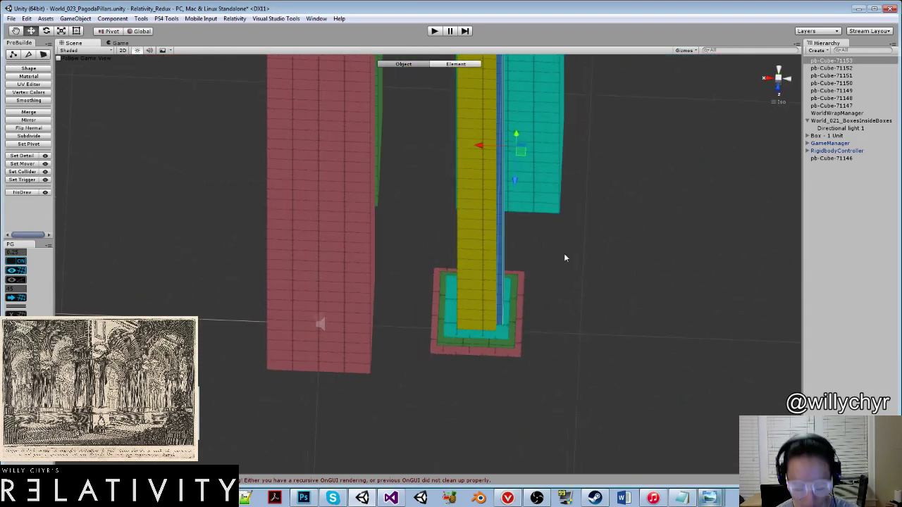
pyautogui.hotkey('ctrl', 'j')
pyautogui.keyDown('alt'); pyautogui.scroll(10, 570, 195); pyautogui.keyUp('alt')
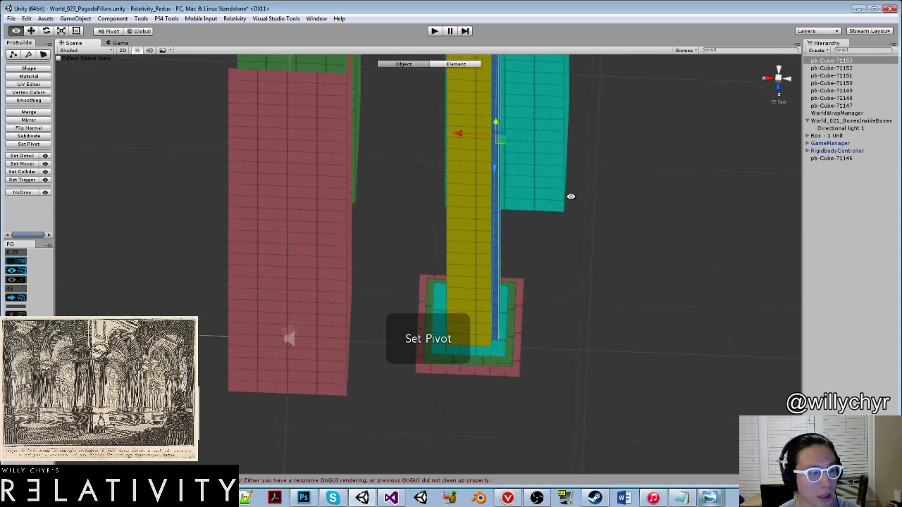
pyautogui.keyDown('alt'); pyautogui.moveTo(544, 175); pyautogui.dragTo(532, 251); pyautogui.keyUp('alt')
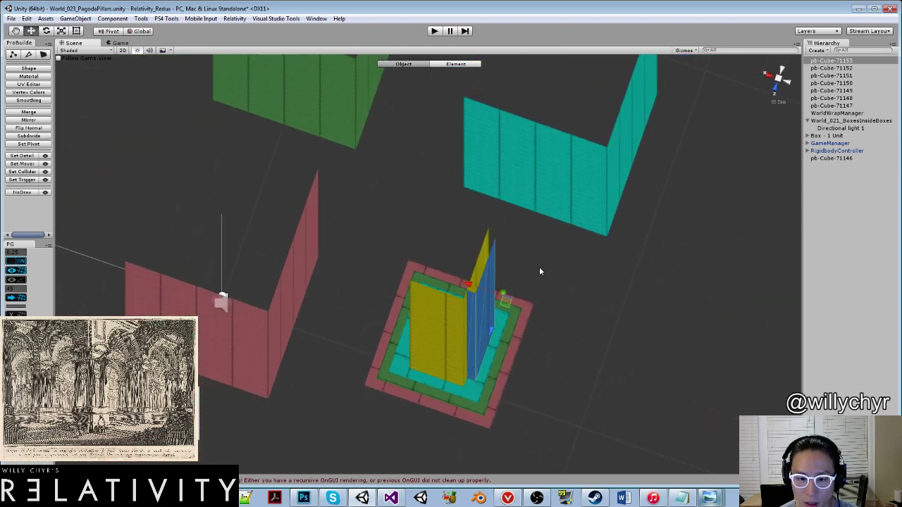
pyautogui.scroll(-5, 556, 275)
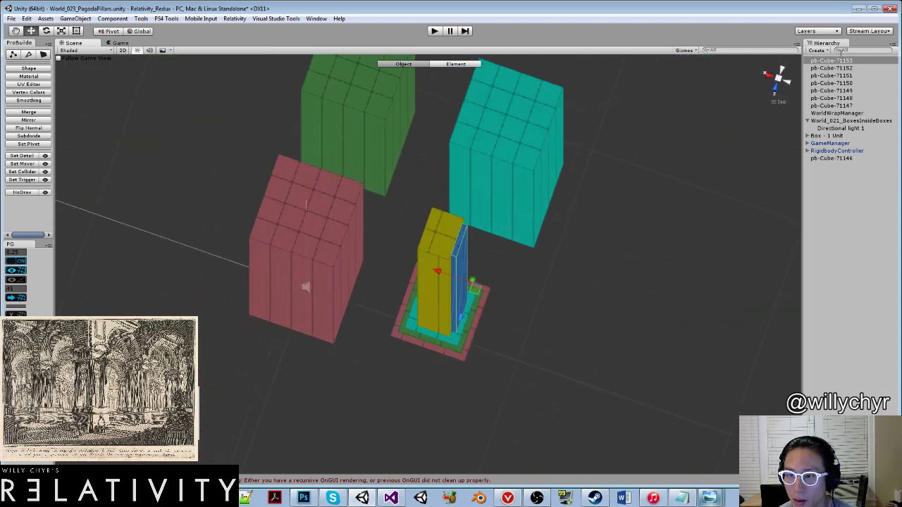
pyautogui.scroll(4, 335, 325)
pyautogui.hotkey('ctrl', 'd')
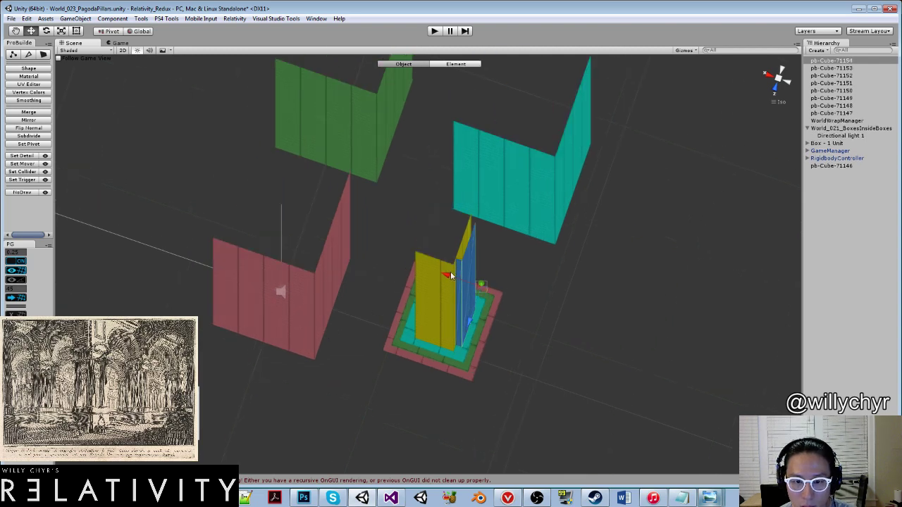
pyautogui.moveTo(438, 275); pyautogui.dragTo(400, 270)
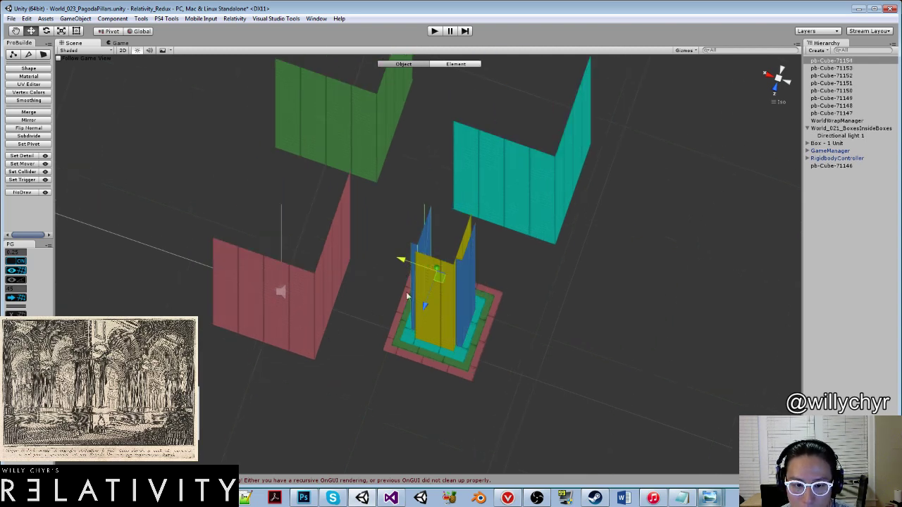
pyautogui.scroll(-4, 406, 292)
pyautogui.click(536, 291)
# Examine the yellow pillar, its blue side strips and the stepped base from several angles and distances.
pyautogui.keyDown('alt'); pyautogui.moveTo(493, 302); pyautogui.dragTo(546, 384); pyautogui.keyUp('alt')
pyautogui.scroll(-8, 509, 327)
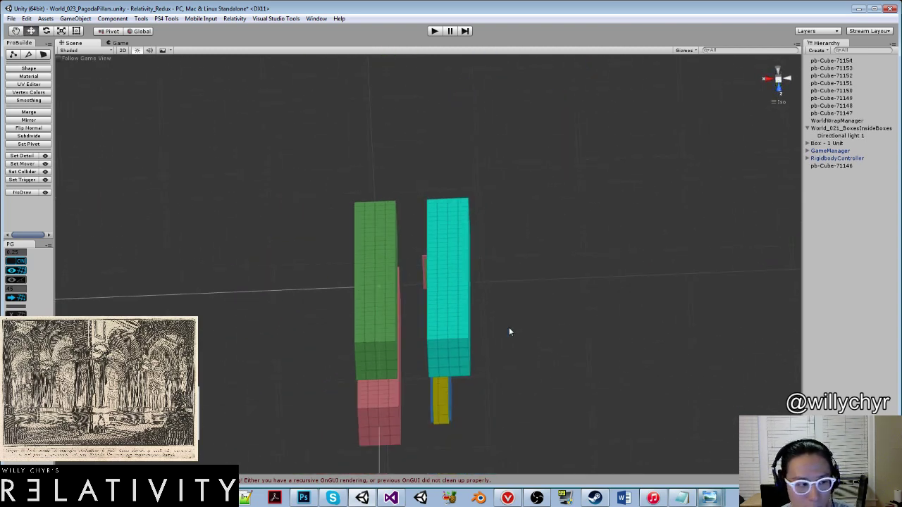
pyautogui.keyDown('alt'); pyautogui.moveTo(508, 331); pyautogui.dragTo(727, 390); pyautogui.keyUp('alt')
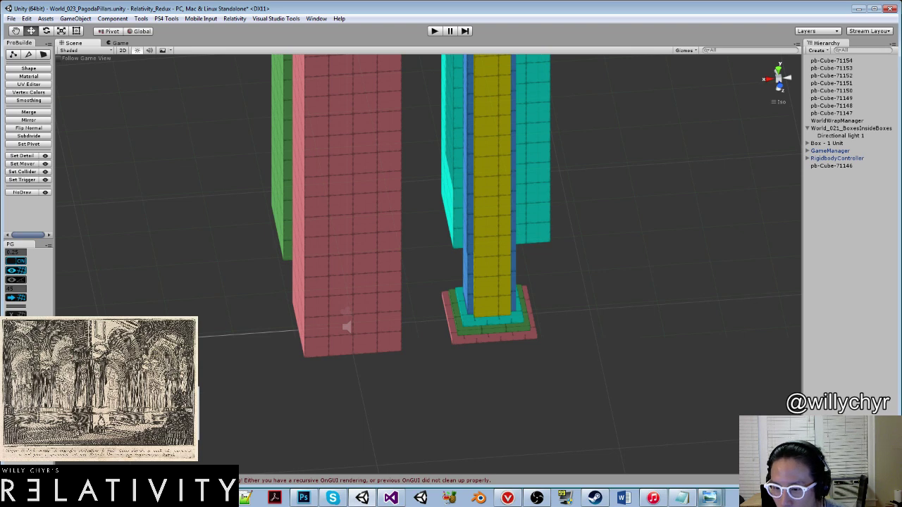
pyautogui.scroll(5, 550, 356)
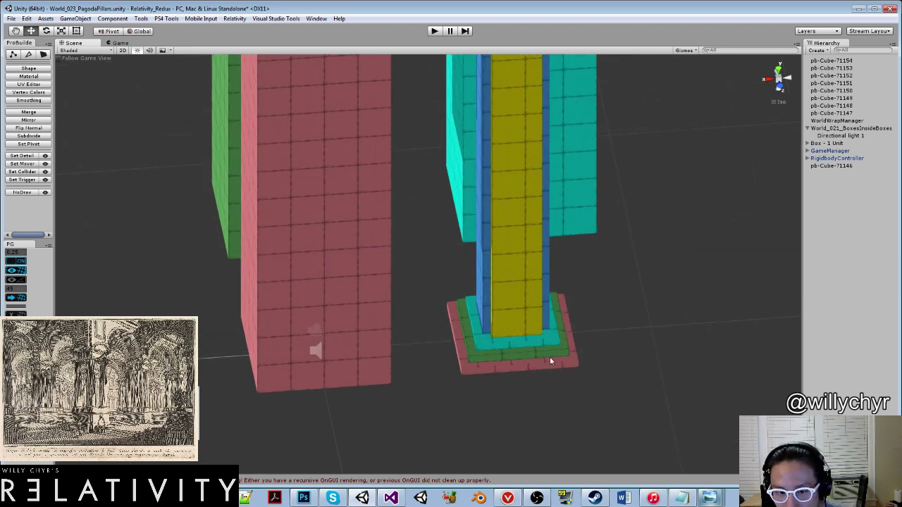
pyautogui.keyDown('alt'); pyautogui.moveTo(573, 348); pyautogui.dragTo(450, 316); pyautogui.keyUp('alt')
pyautogui.scroll(-10, 384, 372)
pyautogui.scroll(5, 449, 317)
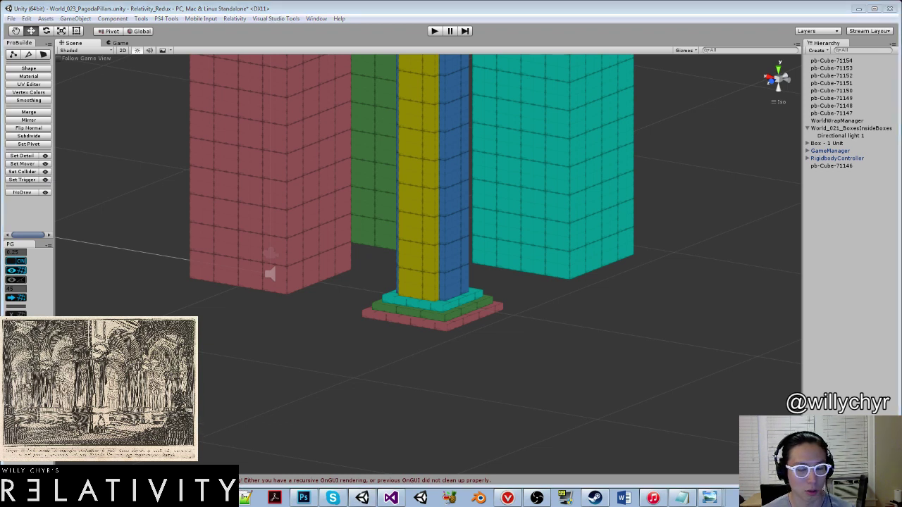
pyautogui.scroll(-10, 447, 254)
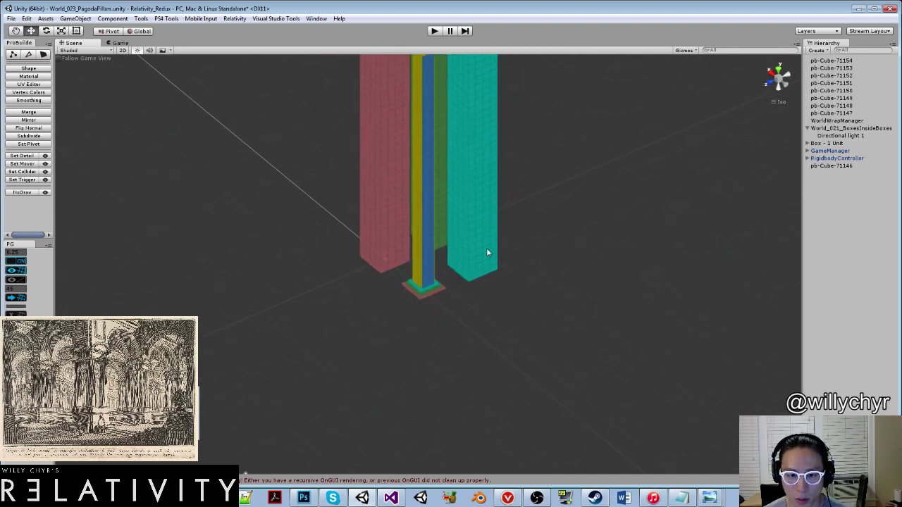
# Duplicate the cyan tower and move the copy over and down below the yellow pillar's stepped base.
pyautogui.scroll(5, 484, 248)
pyautogui.hotkey('ctrl', 'd')
pyautogui.moveTo(465, 199); pyautogui.dragTo(407, 221)
pyautogui.moveTo(431, 186); pyautogui.dragTo(431, 479)
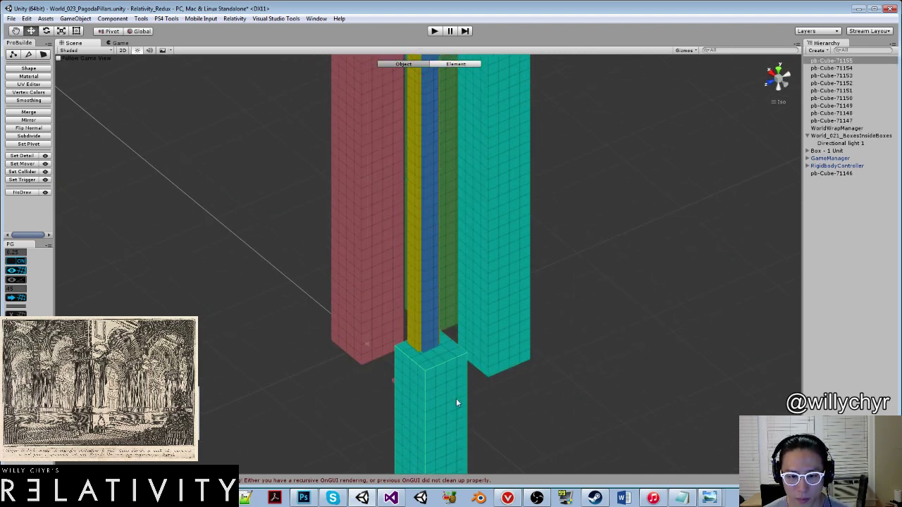
# Raise the bottom face of the copied cyan tower to shorten it to a low block.
pyautogui.scroll(-5, 456, 391)
pyautogui.moveTo(459, 386); pyautogui.dragTo(470, 199, button='middle')
pyautogui.press('f')
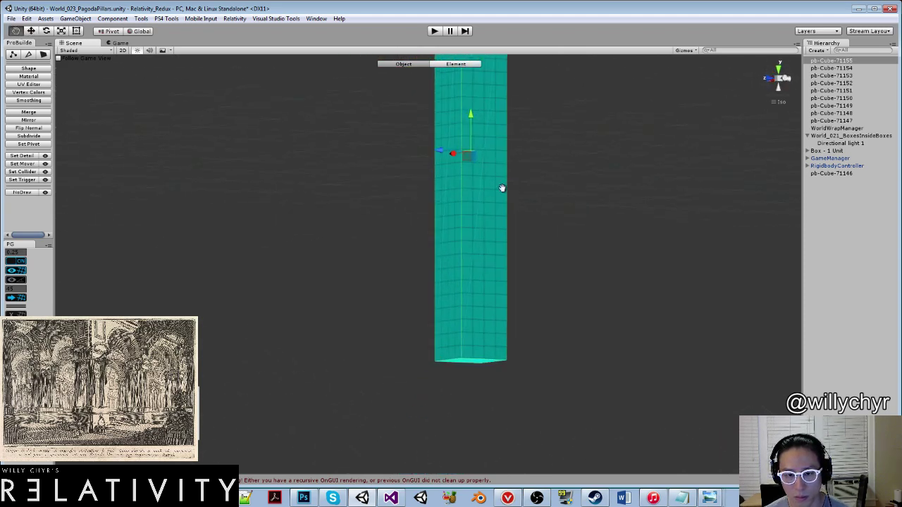
pyautogui.press('g')
pyautogui.click(467, 407)
pyautogui.moveTo(479, 358); pyautogui.dragTo(500, 139)
pyautogui.scroll(-9, 528, 171)
pyautogui.moveTo(535, 173); pyautogui.dragTo(510, 323, button='middle')
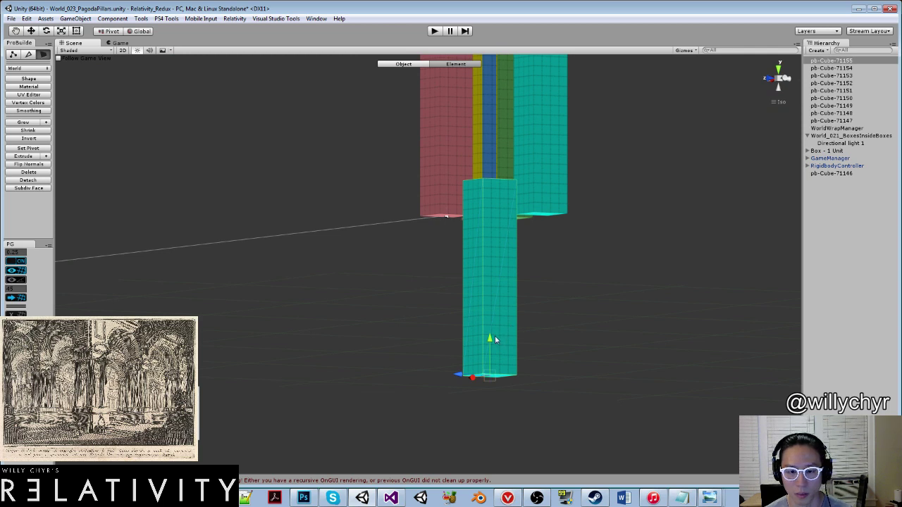
pyautogui.moveTo(495, 335); pyautogui.dragTo(579, 198)
pyautogui.scroll(6, 519, 187)
pyautogui.scroll(8, 506, 169)
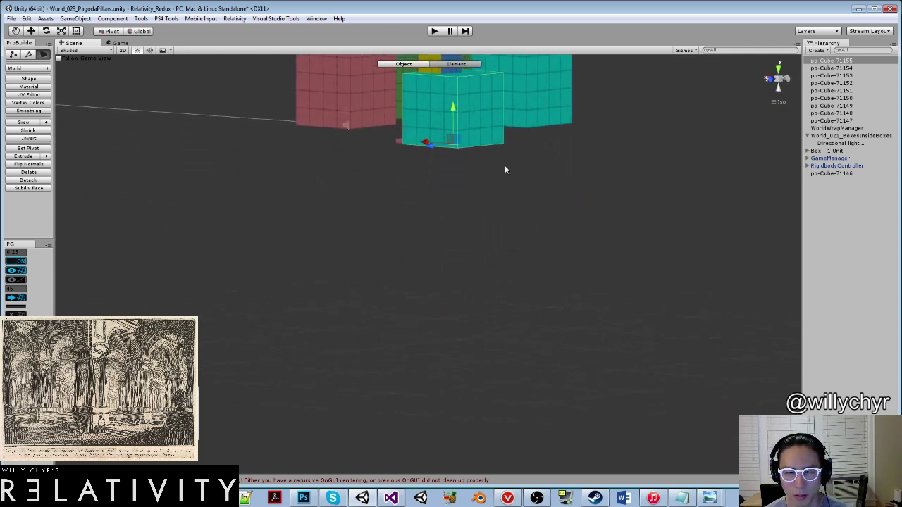
# Raise the cyan block's bottom face further to make it two grid units tall, and set its pivot to the centre.
pyautogui.moveTo(517, 177); pyautogui.dragTo(535, 284, button='middle')
pyautogui.scroll(3, 468, 210)
pyautogui.moveTo(466, 209); pyautogui.dragTo(487, 235)
pyautogui.press('g')
pyautogui.hotkey('ctrl', 'j')
# Shift the cyan block along the X axis to line it up beneath the red slab.
pyautogui.keyDown('alt'); pyautogui.moveTo(483, 188); pyautogui.dragTo(477, 223); pyautogui.keyUp('alt')
pyautogui.moveTo(477, 223); pyautogui.dragTo(588, 189, button='right')
pyautogui.doubleClick(823, 60)
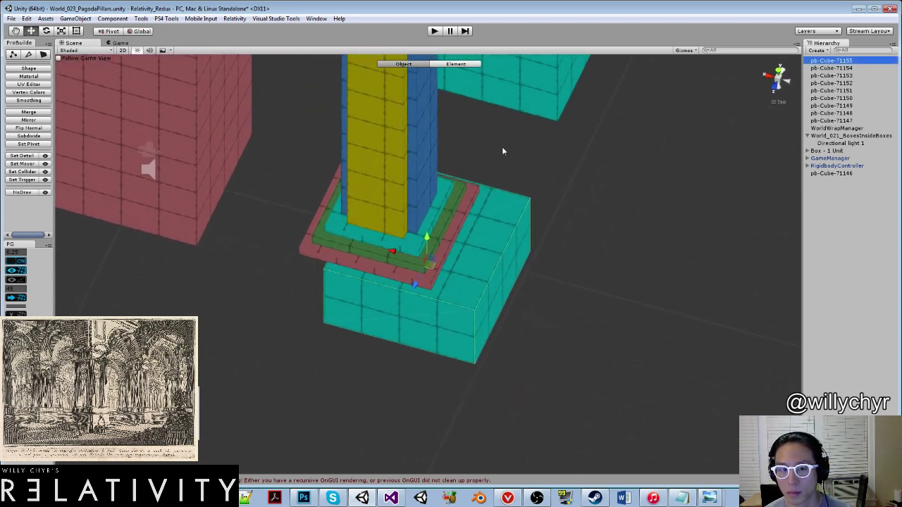
pyautogui.scroll(10, 465, 224)
pyautogui.keyDown('alt'); pyautogui.moveTo(427, 245); pyautogui.dragTo(457, 224); pyautogui.keyUp('alt')
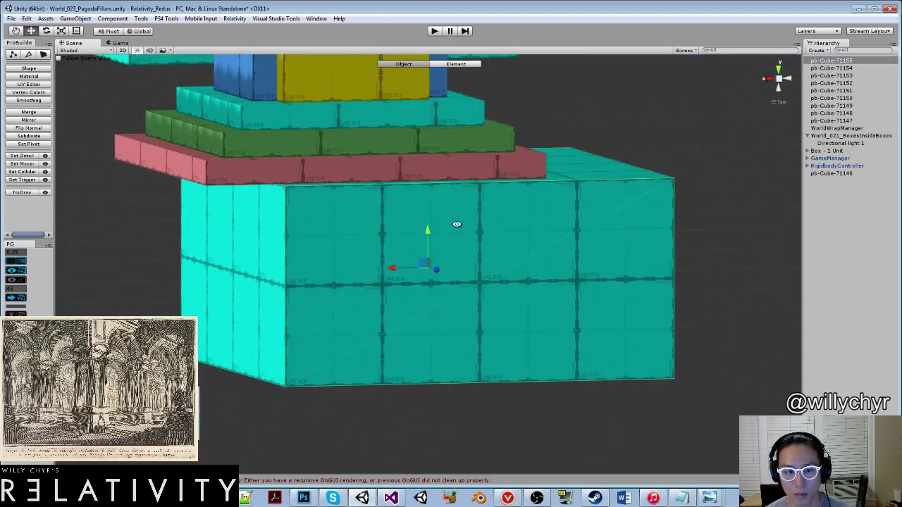
pyautogui.moveTo(399, 265); pyautogui.dragTo(287, 287)
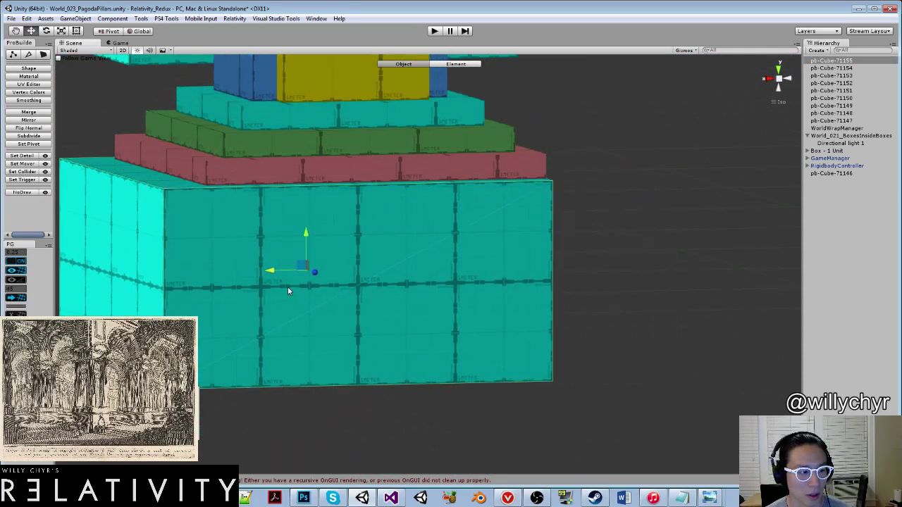
# Extrude one side face of the cyan base block far outward to form a long slab extending from the pillar.
pyautogui.keyDown('alt'); pyautogui.moveTo(324, 240); pyautogui.dragTo(451, 293); pyautogui.keyUp('alt')
pyautogui.scroll(5, 385, 188)
pyautogui.press('g')
pyautogui.scroll(-5, 402, 210)
pyautogui.scroll(-4, 420, 274)
pyautogui.click(416, 256)
pyautogui.scroll(-6, 425, 264)
pyautogui.scroll(4, 442, 270)
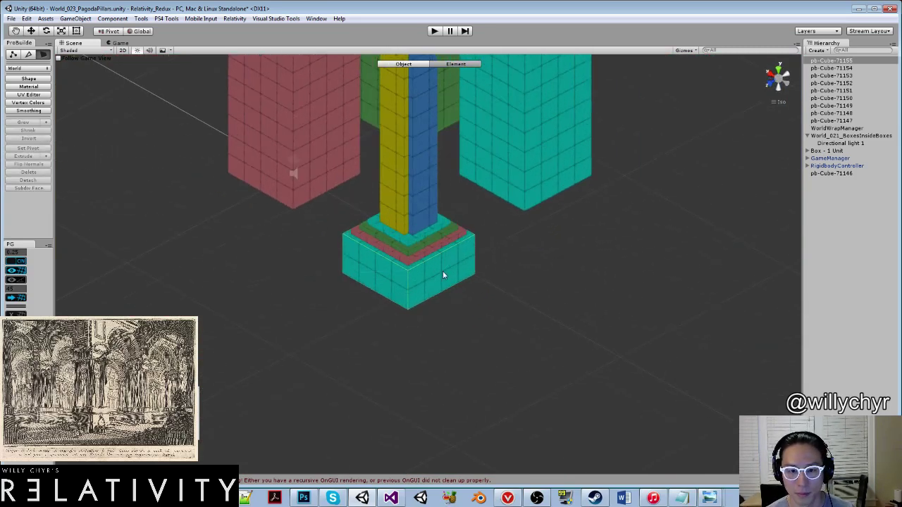
pyautogui.click(443, 273)
pyautogui.keyDown('shift'); pyautogui.moveTo(425, 259); pyautogui.dragTo(642, 397); pyautogui.keyUp('shift')
pyautogui.click(448, 321)
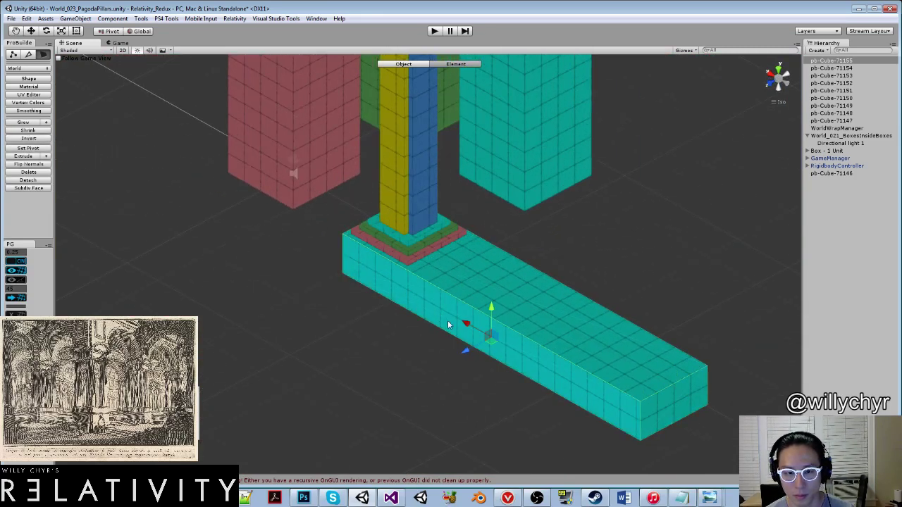
pyautogui.click(672, 396)
pyautogui.moveTo(649, 389); pyautogui.dragTo(663, 396)
# Extrude the long side face of the cyan slab outward to form a wide platform, and reset the object's pivot.
pyautogui.click(517, 382)
pyautogui.click(495, 354)
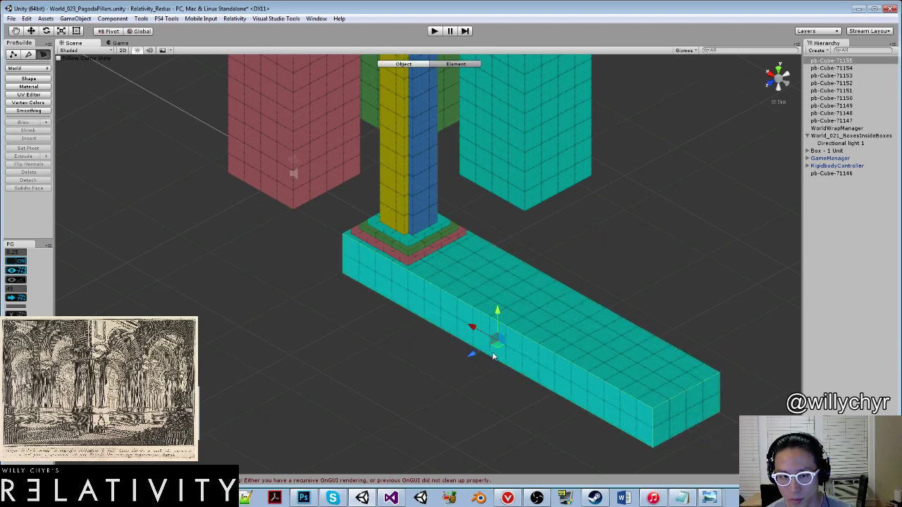
pyautogui.keyDown('shift'); pyautogui.moveTo(470, 355); pyautogui.dragTo(320, 464); pyautogui.keyUp('shift')
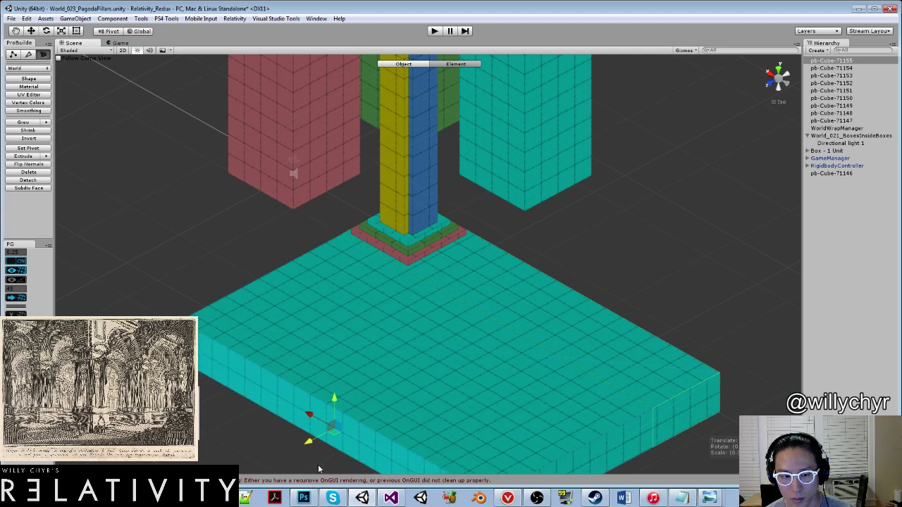
pyautogui.press('Escape')
pyautogui.hotkey('ctrl', 'j')
# Shift the cyan platform along the X axis so the pillar stands farther in from its edge.
pyautogui.scroll(-5, 352, 344)
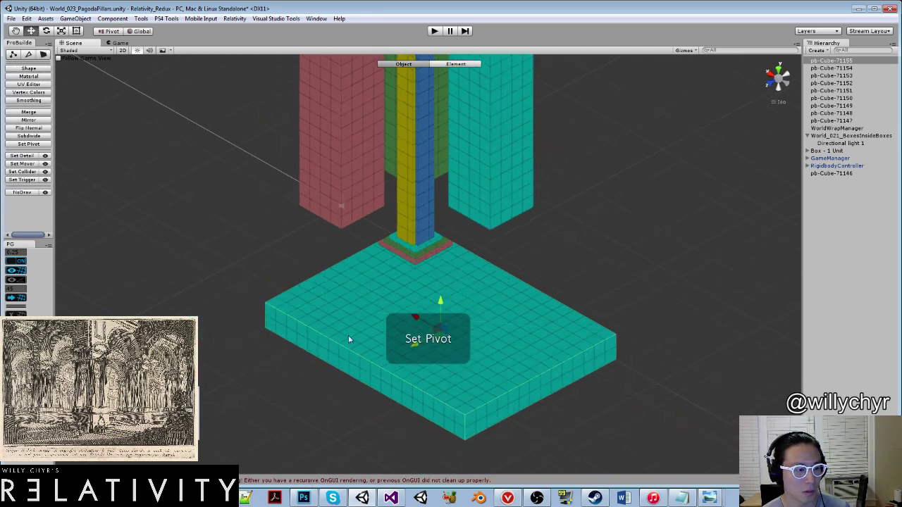
pyautogui.keyDown('alt'); pyautogui.moveTo(349, 338); pyautogui.dragTo(495, 353); pyautogui.keyUp('alt')
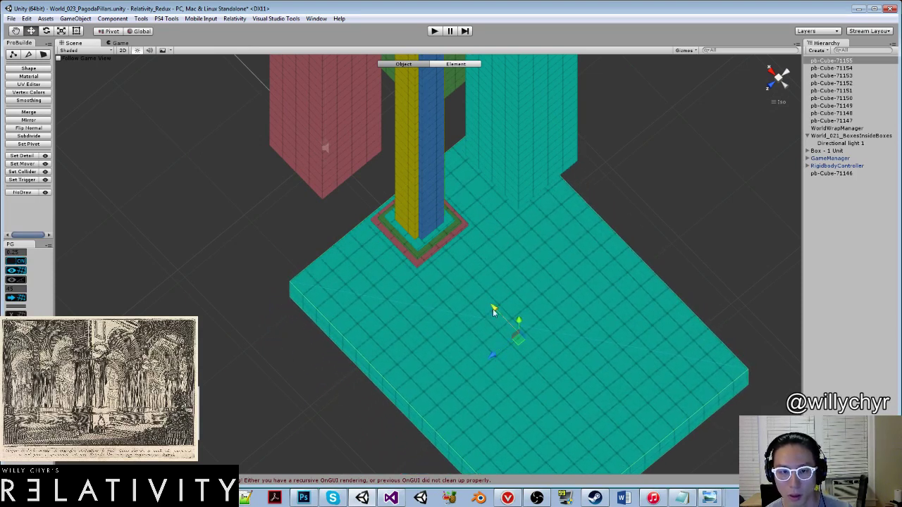
pyautogui.moveTo(492, 308); pyautogui.dragTo(391, 255)
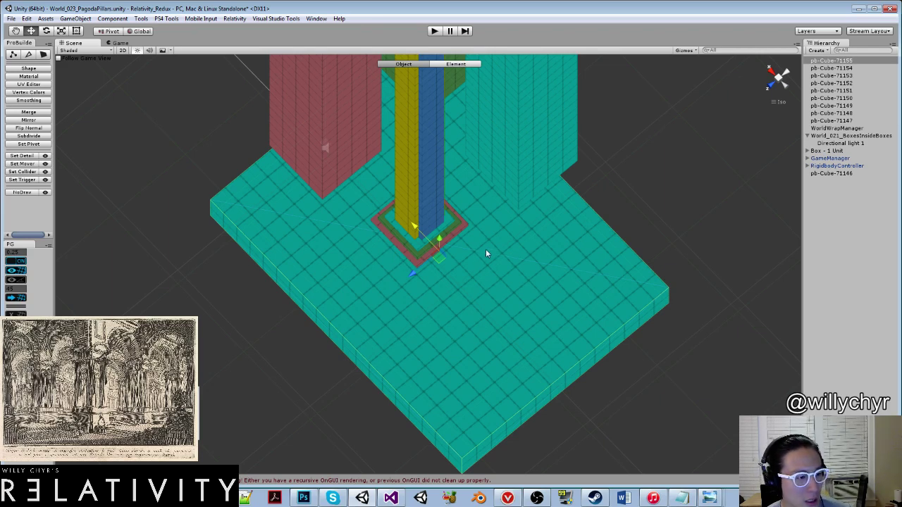
# Delete the three large red, green and cyan towers standing around the pillar.
pyautogui.keyDown('alt'); pyautogui.moveTo(518, 204); pyautogui.dragTo(394, 255); pyautogui.keyUp('alt')
pyautogui.press('g')
pyautogui.click(394, 255)
pyautogui.press('g')
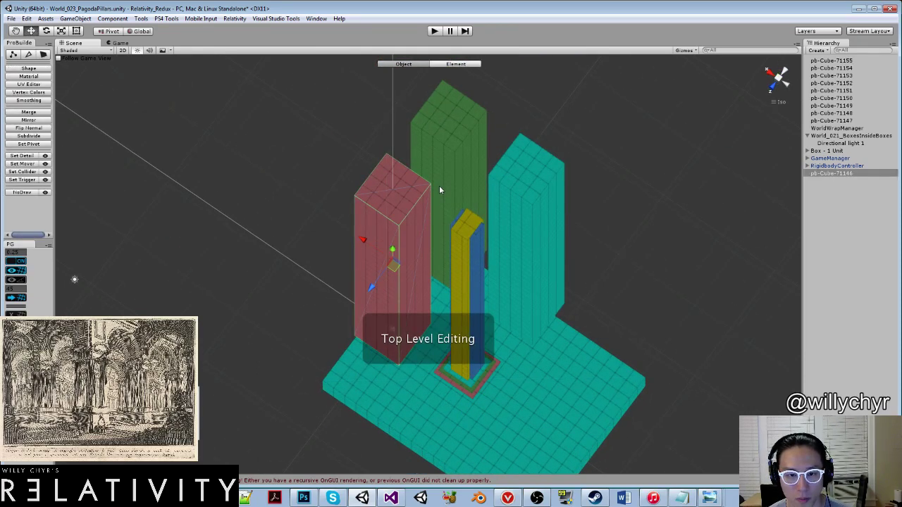
pyautogui.keyDown('shift'); pyautogui.click(440, 185); pyautogui.keyUp('shift')
pyautogui.keyDown('shift'); pyautogui.click(537, 222); pyautogui.keyUp('shift')
pyautogui.rightClick(818, 118)
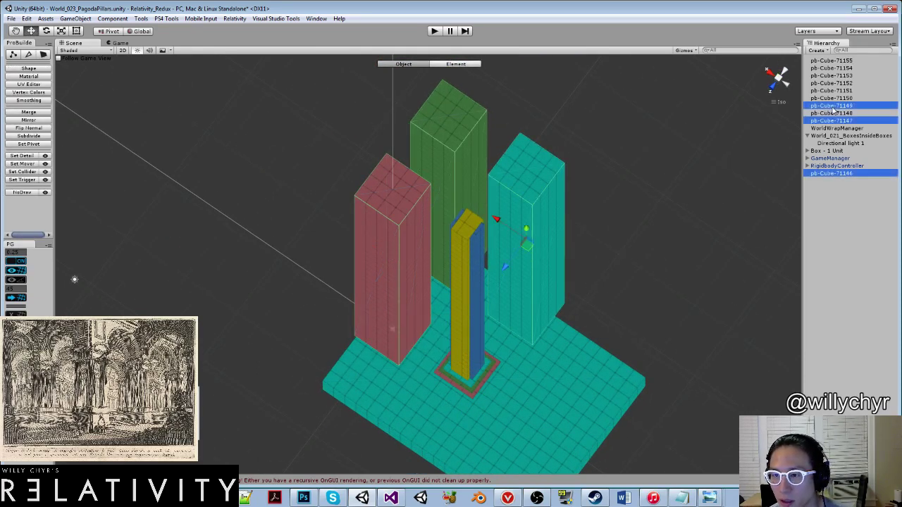
pyautogui.click(849, 159)
# Raise the RigidbodyController so it floats above the cyan platform beside the pillar.
pyautogui.keyDown('alt'); pyautogui.moveTo(621, 209); pyautogui.dragTo(707, 174); pyautogui.keyUp('alt')
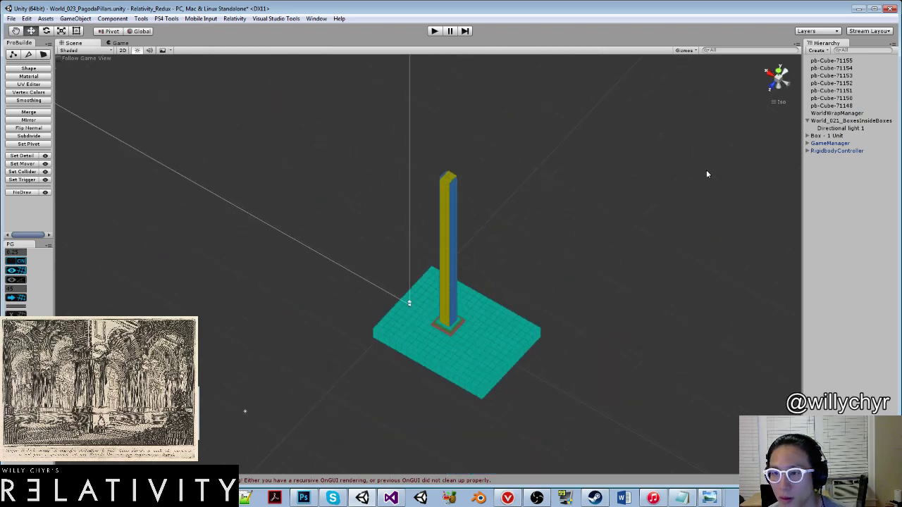
pyautogui.click(826, 151)
pyautogui.press('f')
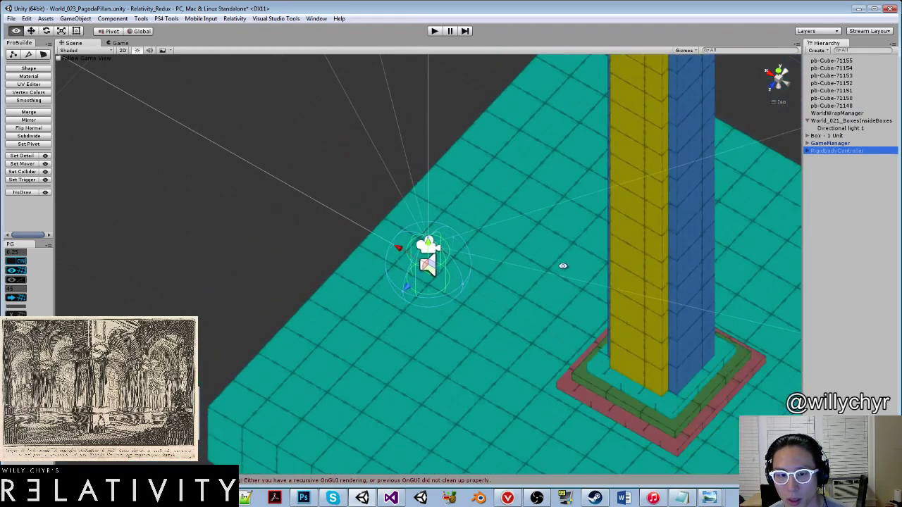
pyautogui.keyDown('alt'); pyautogui.moveTo(564, 266); pyautogui.dragTo(675, 149); pyautogui.keyUp('alt')
pyautogui.scroll(-10, 431, 140)
pyautogui.moveTo(426, 228); pyautogui.dragTo(510, 171)
pyautogui.scroll(2, 511, 170)
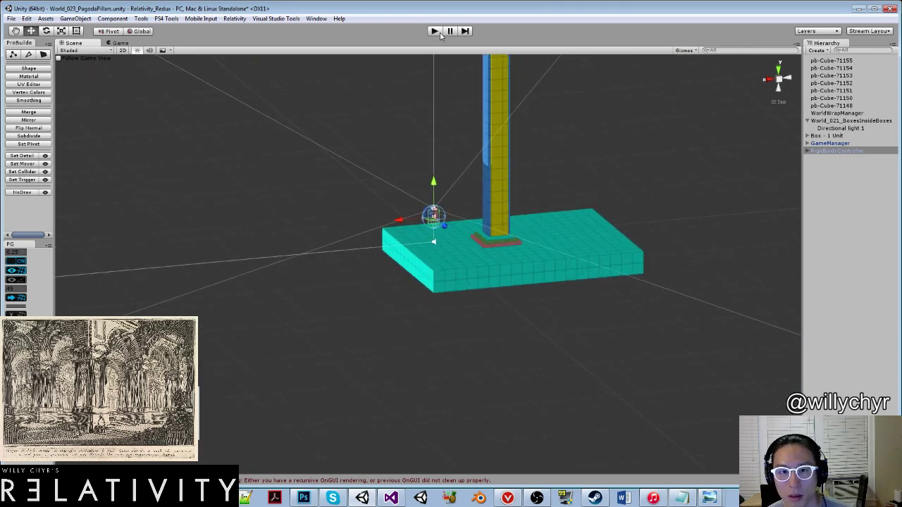
# Run the game and walk around the pillar, looking up along its yellow and blue shaft.
pyautogui.click(435, 31)
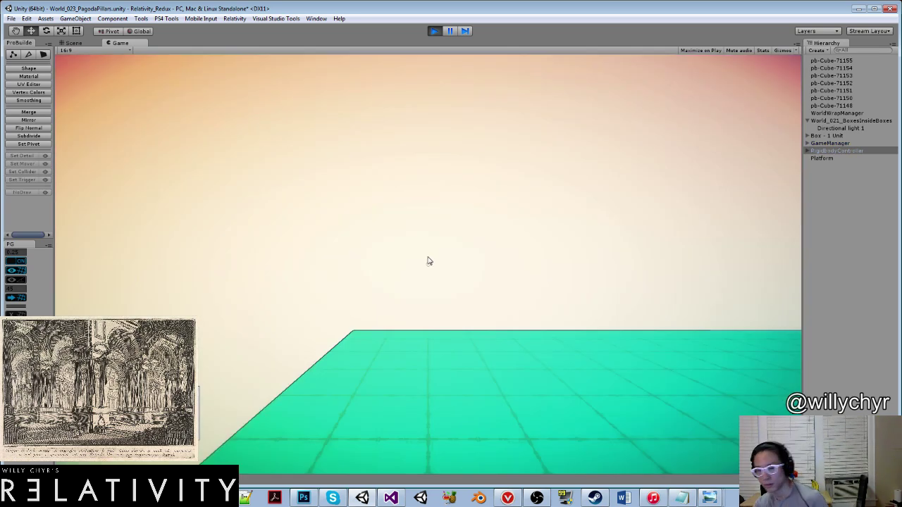
pyautogui.press('d')
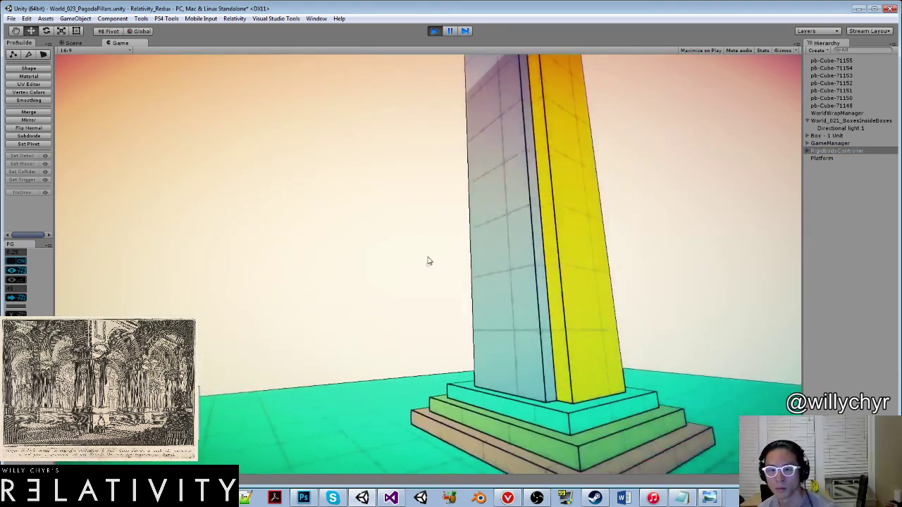
pyautogui.press('d')
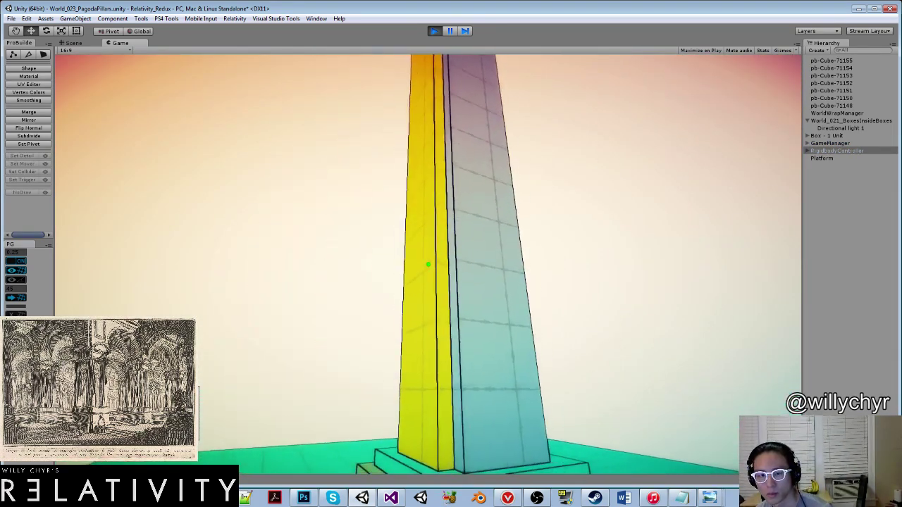
pyautogui.press('w')
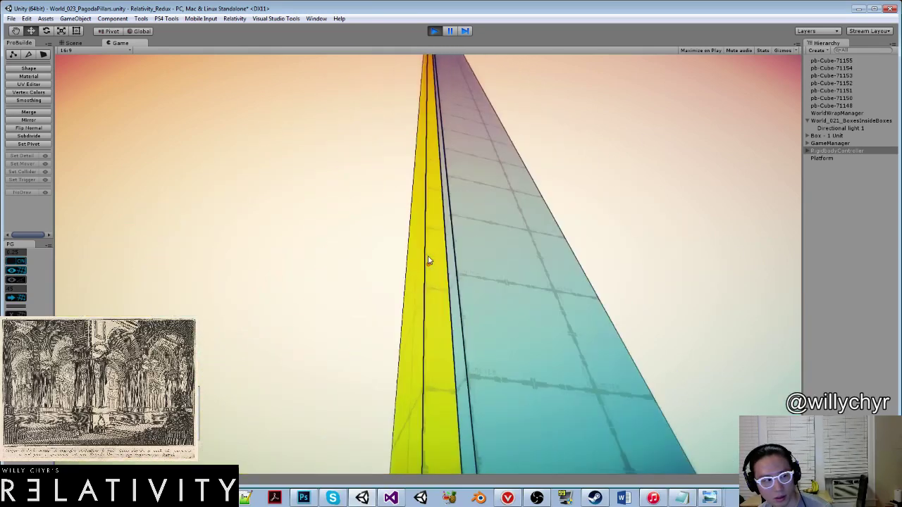
pyautogui.press('d')
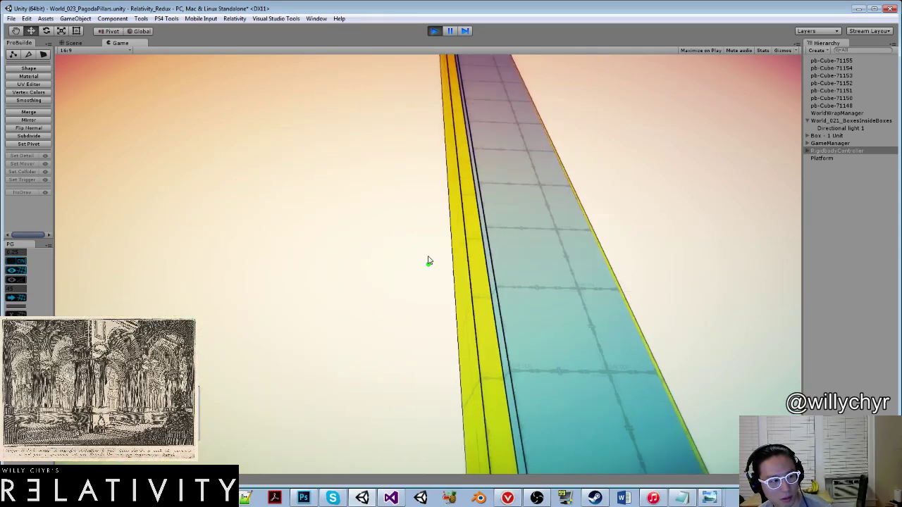
pyautogui.press('s')
pyautogui.press('d')
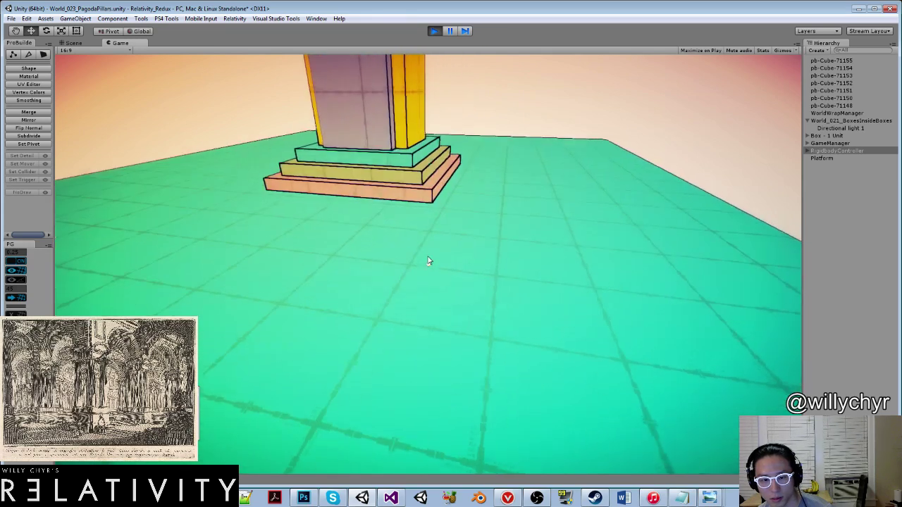
# Examine the pillar's stepped base up close from several angles in the running game, and stop play mode.
pyautogui.press('d')
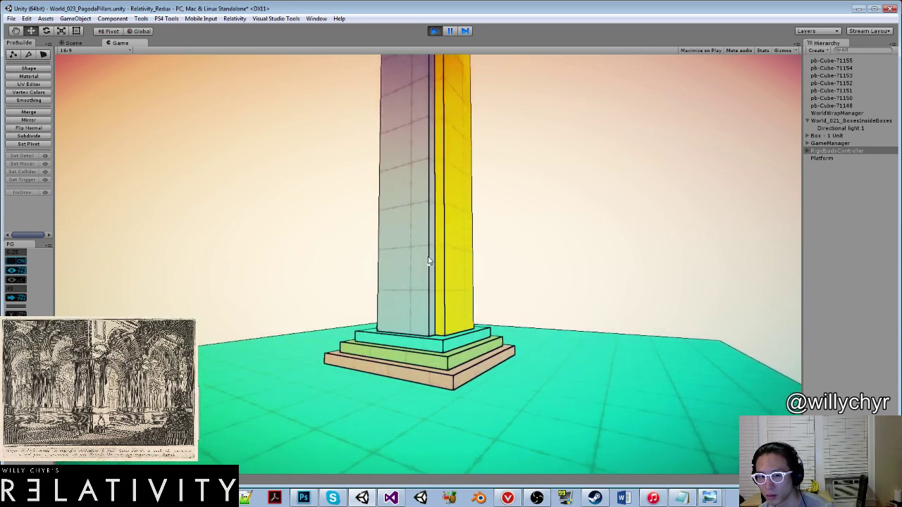
pyautogui.press('w')
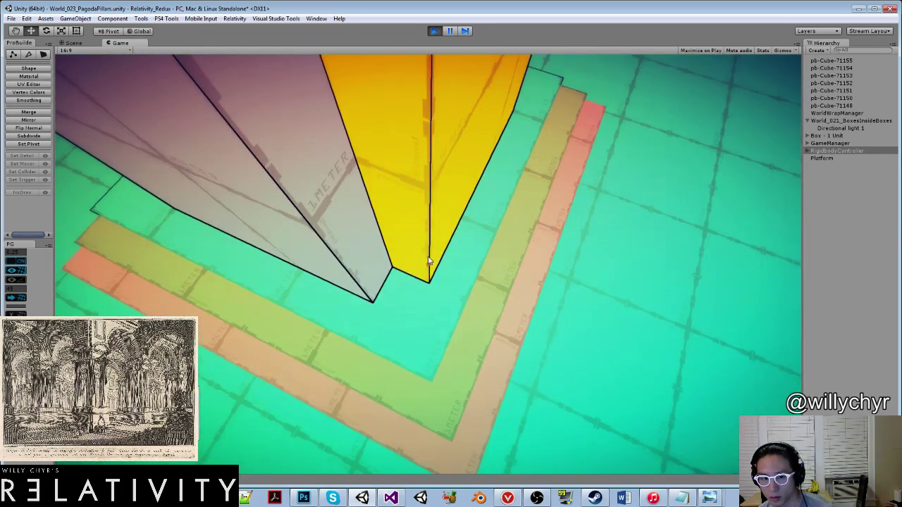
pyautogui.press('s')
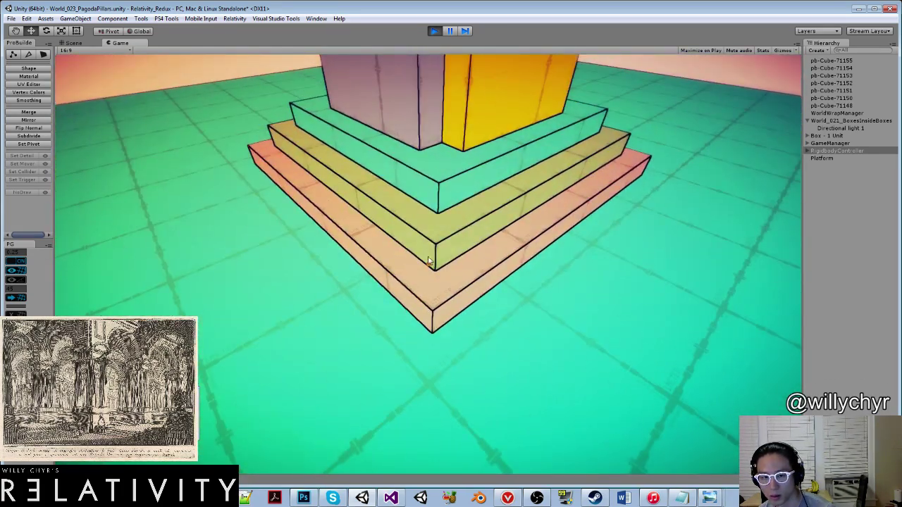
pyautogui.press('w')
pyautogui.press('Escape')
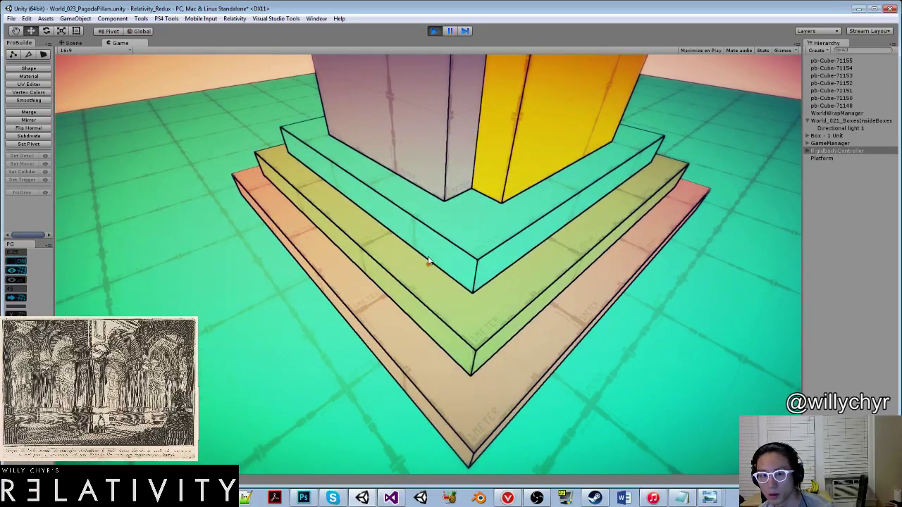
pyautogui.click(429, 262)
pyautogui.press('d')
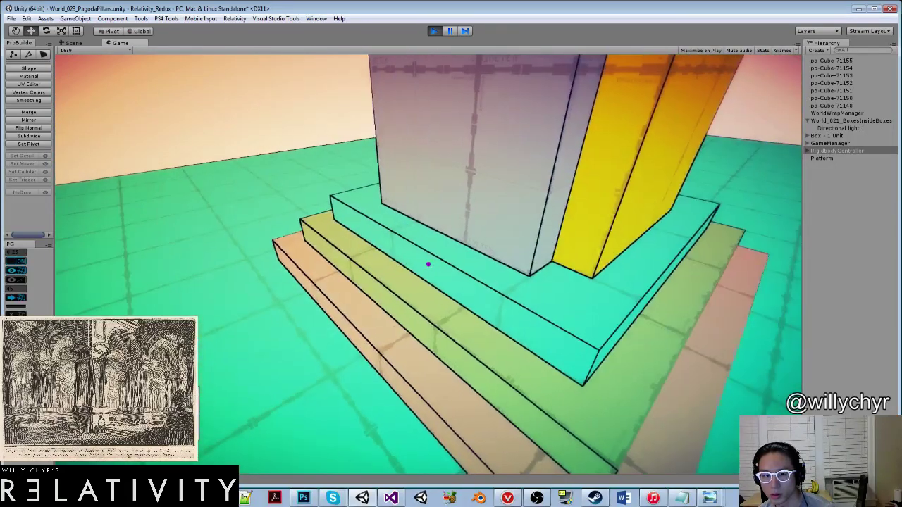
pyautogui.press('Escape')
pyautogui.click(429, 33)
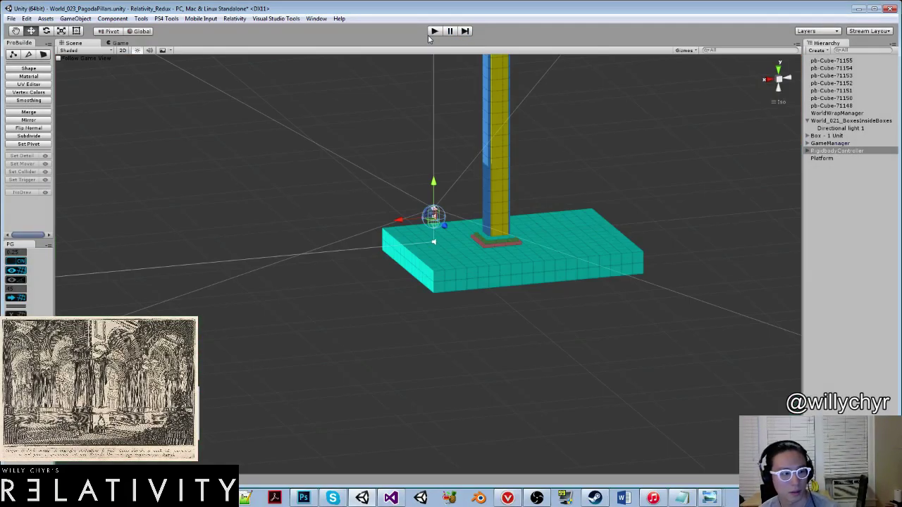
# Duplicate the red base slab and move the copy down below the original.
pyautogui.scroll(10, 562, 233)
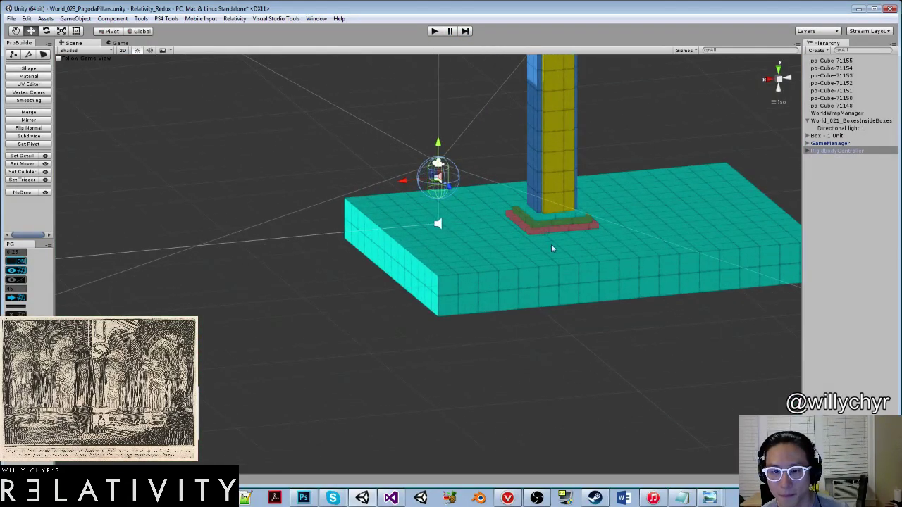
pyautogui.click(565, 236)
pyautogui.moveTo(618, 205); pyautogui.dragTo(480, 218)
pyautogui.click(480, 218)
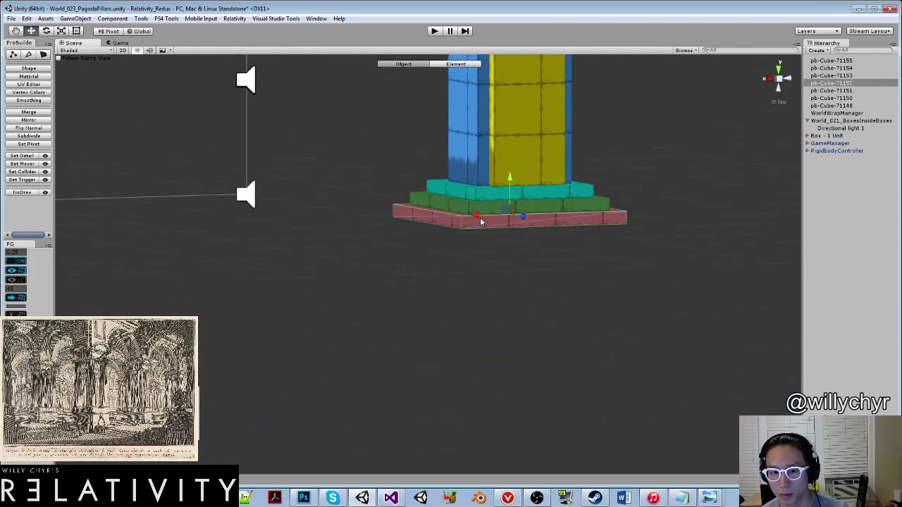
pyautogui.scroll(4, 510, 211)
pyautogui.hotkey('ctrl', 'd')
pyautogui.moveTo(534, 180); pyautogui.dragTo(532, 187)
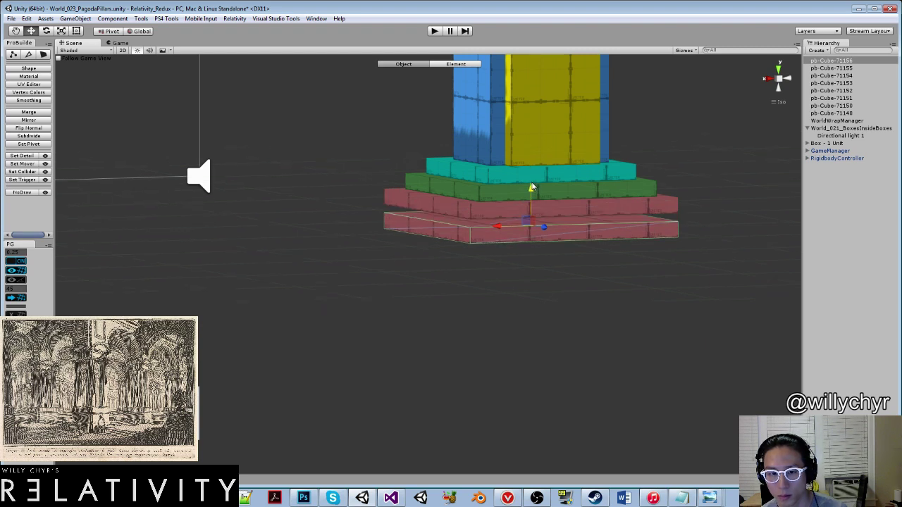
# Set the grid snap size to 0.125 and raise the copied red slab flush against the slab above.
pyautogui.click(10, 253)
pyautogui.write('.125')
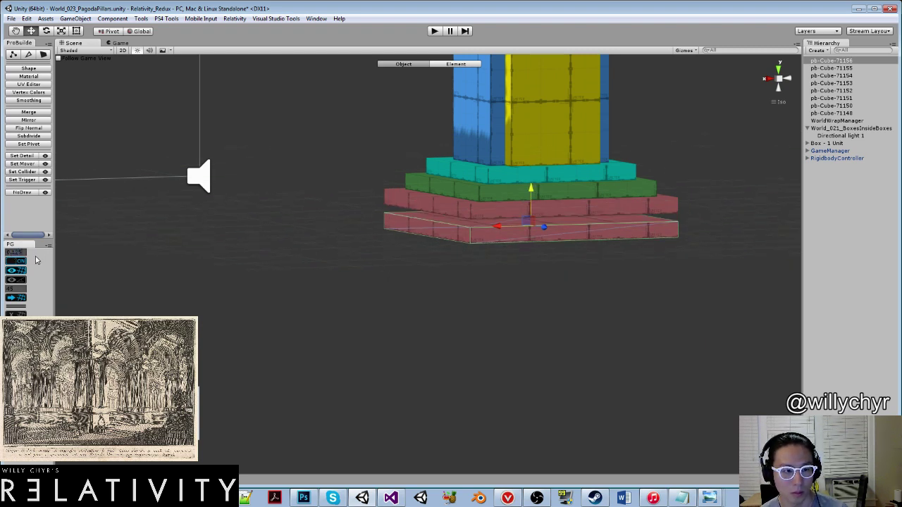
pyautogui.press('Return')
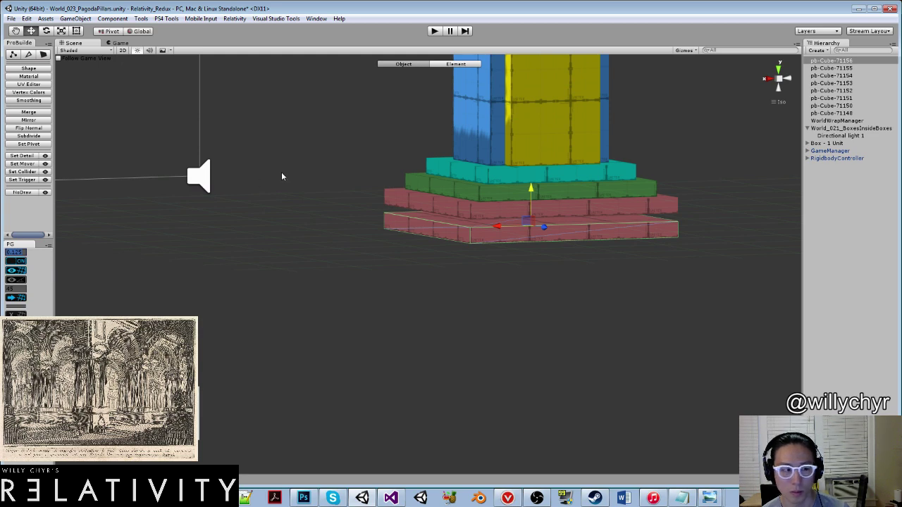
pyautogui.moveTo(532, 197); pyautogui.dragTo(532, 190)
# Move the first Z-side face of the lower red slab outward to make a step beyond the slab above.
pyautogui.keyDown('alt'); pyautogui.moveTo(481, 144); pyautogui.dragTo(495, 218); pyautogui.keyUp('alt')
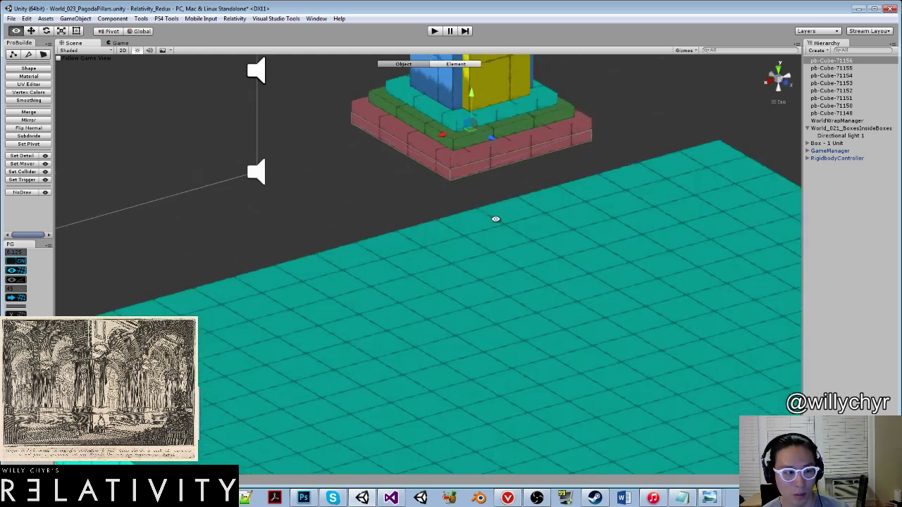
pyautogui.scroll(7, 495, 212)
pyautogui.moveTo(487, 99); pyautogui.dragTo(510, 211, button='middle')
pyautogui.press('g')
pyautogui.click(515, 192)
pyautogui.scroll(-8, 515, 192)
pyautogui.keyDown('alt'); pyautogui.moveTo(446, 234); pyautogui.dragTo(536, 262); pyautogui.keyUp('alt')
pyautogui.scroll(4, 458, 179)
pyautogui.moveTo(441, 167); pyautogui.dragTo(517, 247, button='middle')
pyautogui.keyDown('alt'); pyautogui.moveTo(517, 247); pyautogui.dragTo(541, 250); pyautogui.keyUp('alt')
# Move the adjoining X-side face of the lower red slab outward to continue the step.
pyautogui.click(361, 307)
pyautogui.scroll(-4, 303, 293)
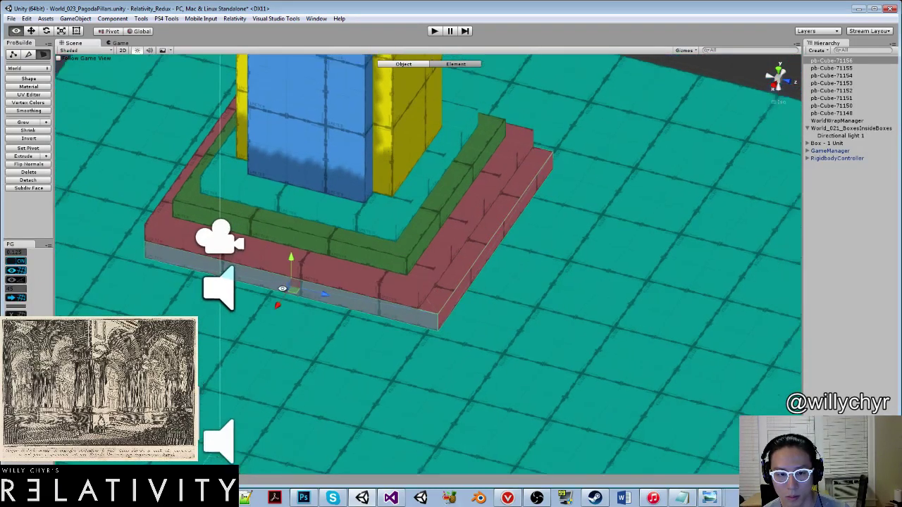
pyautogui.keyDown('alt'); pyautogui.moveTo(285, 288); pyautogui.dragTo(479, 296); pyautogui.keyUp('alt')
pyautogui.scroll(2, 338, 377)
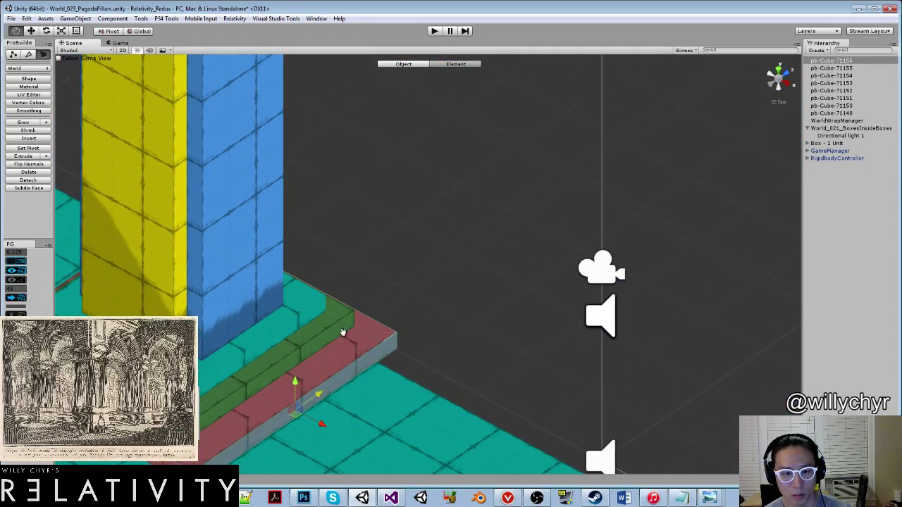
pyautogui.moveTo(439, 338); pyautogui.dragTo(427, 306, button='middle')
pyautogui.scroll(4, 381, 357)
pyautogui.scroll(-8, 384, 354)
pyautogui.moveTo(396, 342); pyautogui.dragTo(537, 285, button='middle')
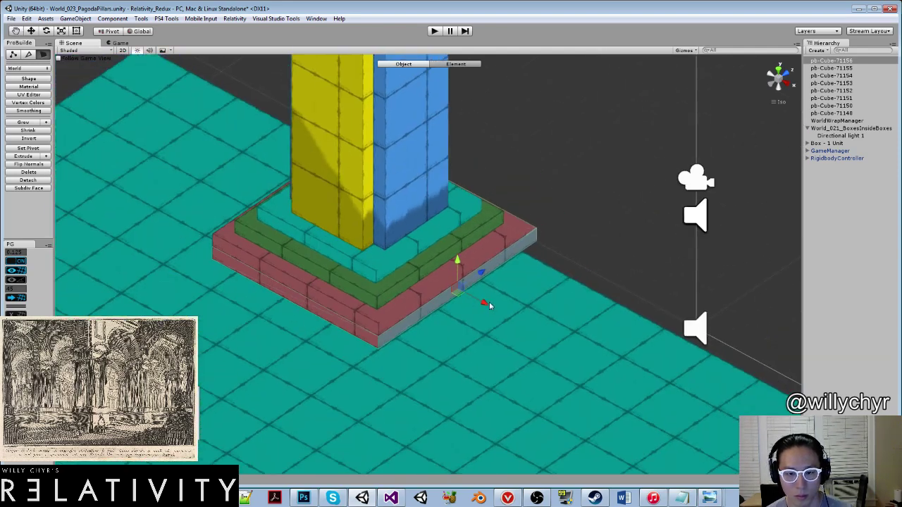
pyautogui.moveTo(483, 303); pyautogui.dragTo(496, 310)
# Move the two remaining side faces of the lower red slab outward to complete the step, and select all its faces.
pyautogui.click(341, 329)
pyautogui.keyDown('alt'); pyautogui.moveTo(341, 329); pyautogui.dragTo(459, 346); pyautogui.keyUp('alt')
pyautogui.click(479, 352)
pyautogui.click(326, 366)
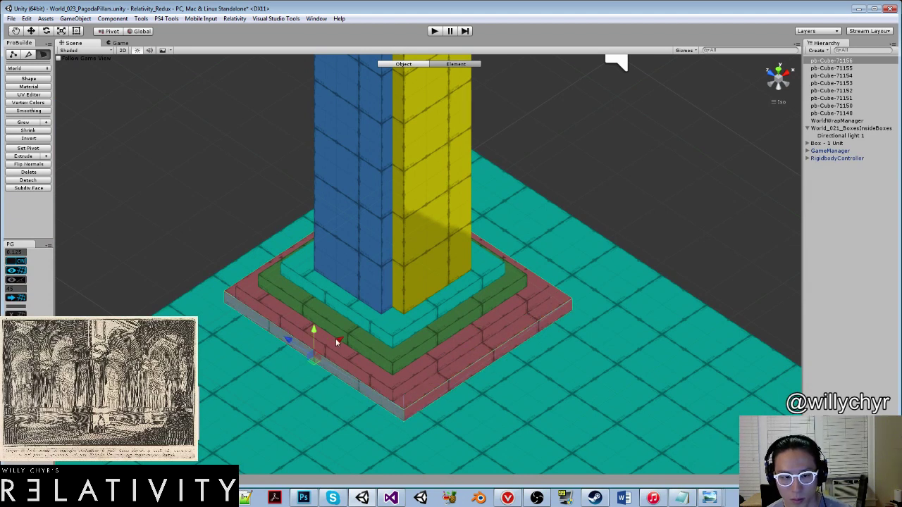
pyautogui.moveTo(336, 340); pyautogui.dragTo(327, 346)
pyautogui.doubleClick(355, 394)
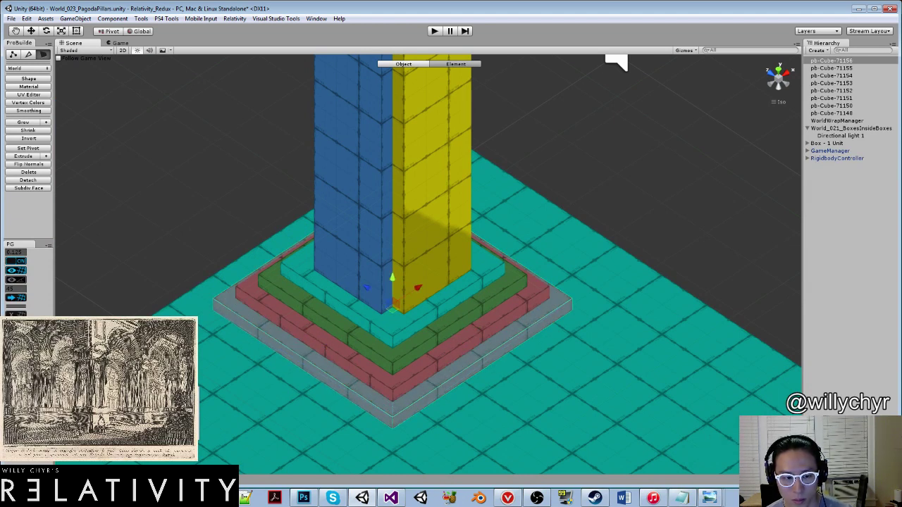
# Colour the lowest base slab orange, RGBA(255, 198, 97, 255), and pull its bottom face down into a block about four tiles tall.
pyautogui.click(127, 415)
pyautogui.click(111, 269)
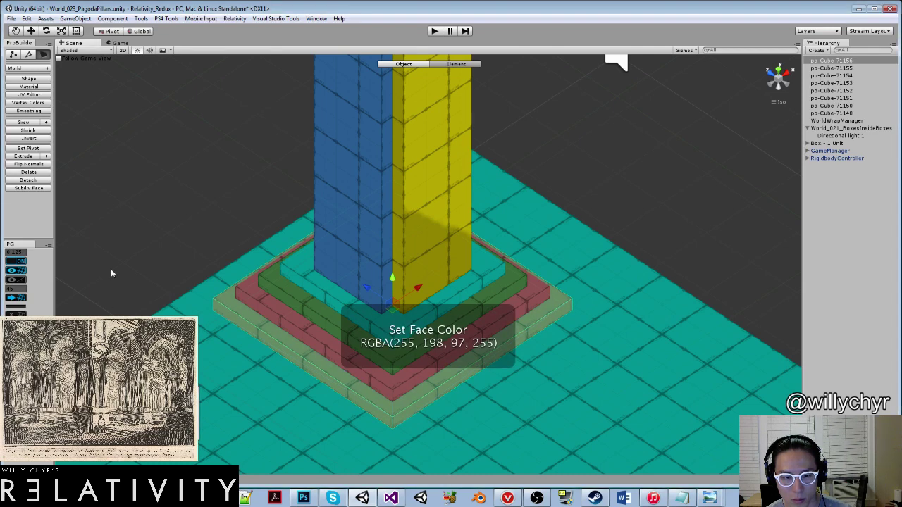
pyautogui.scroll(-10, 407, 306)
pyautogui.keyDown('alt'); pyautogui.moveTo(407, 306); pyautogui.dragTo(516, 246); pyautogui.keyUp('alt')
pyautogui.scroll(5, 516, 257)
pyautogui.keyDown('alt'); pyautogui.moveTo(508, 331); pyautogui.dragTo(459, 250); pyautogui.keyUp('alt')
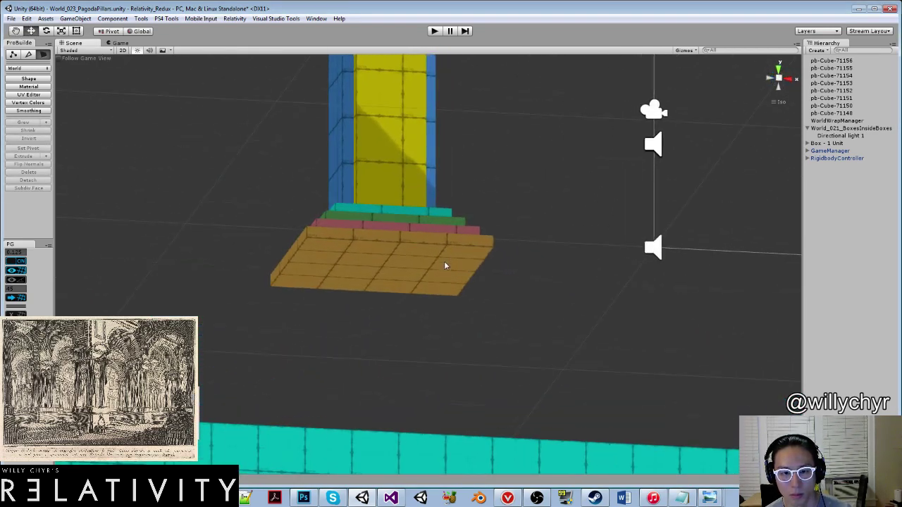
pyautogui.click(447, 263)
pyautogui.keyDown('alt'); pyautogui.moveTo(497, 205); pyautogui.dragTo(522, 248); pyautogui.keyUp('alt')
pyautogui.moveTo(393, 248); pyautogui.dragTo(434, 417)
pyautogui.press('Escape')
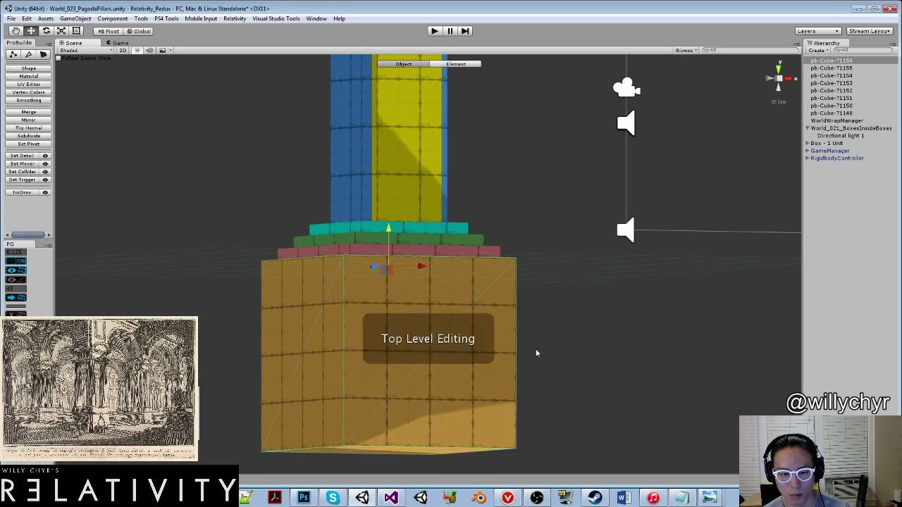
pyautogui.hotkey('ctrl', 'j')
# Duplicate the red slab above the orange block, then move the copy outward along Z and down beside the block.
pyautogui.scroll(-8, 536, 334)
pyautogui.keyDown('alt'); pyautogui.moveTo(534, 334); pyautogui.dragTo(668, 417); pyautogui.keyUp('alt')
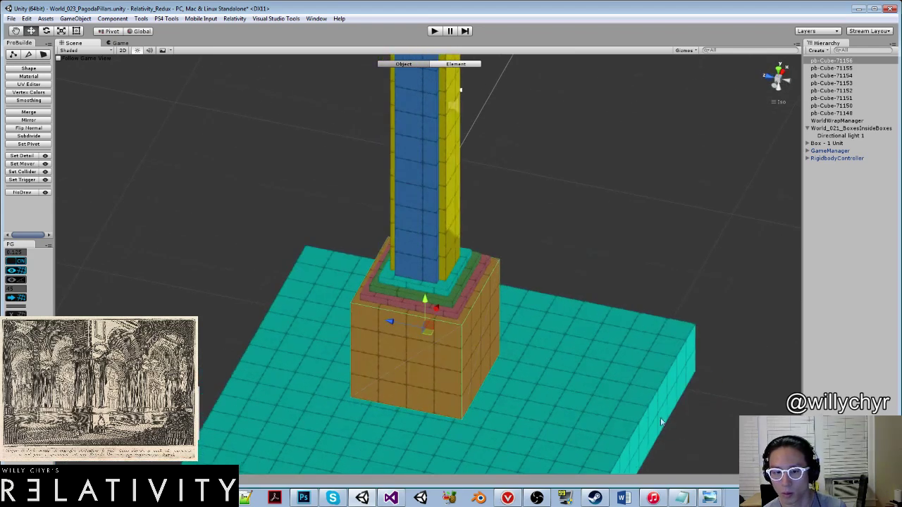
pyautogui.moveTo(622, 399); pyautogui.dragTo(604, 394, button='middle')
pyautogui.keyDown('alt'); pyautogui.moveTo(638, 337); pyautogui.dragTo(512, 323); pyautogui.keyUp('alt')
pyautogui.scroll(5, 513, 322)
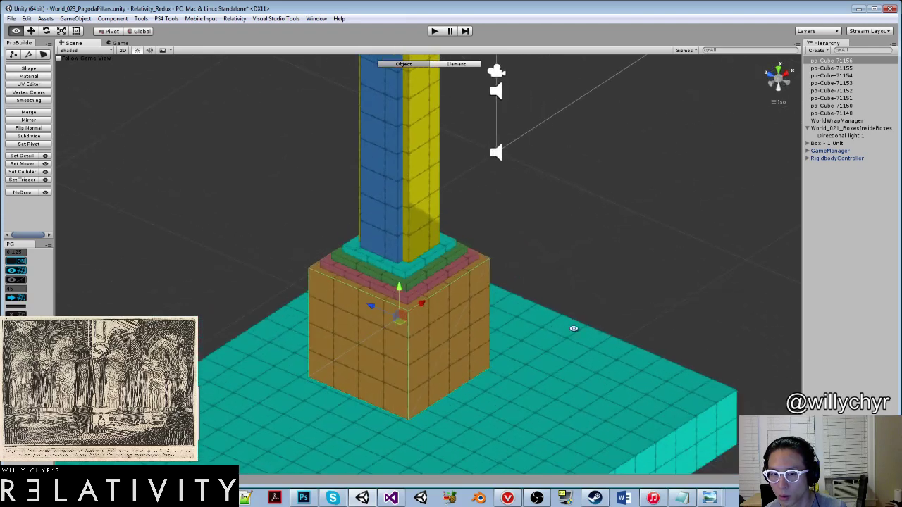
pyautogui.click(441, 286)
pyautogui.hotkey('ctrl', 'd')
pyautogui.moveTo(370, 259); pyautogui.dragTo(496, 319)
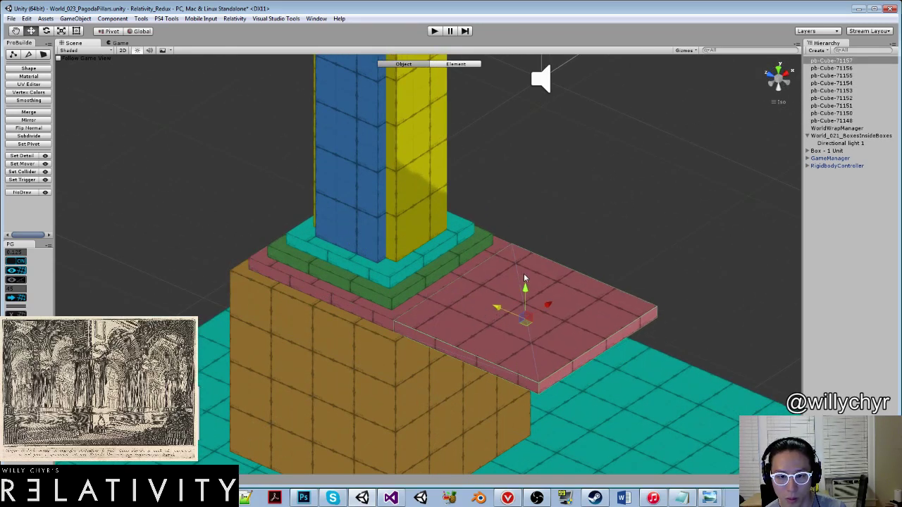
pyautogui.moveTo(525, 291); pyautogui.dragTo(505, 373)
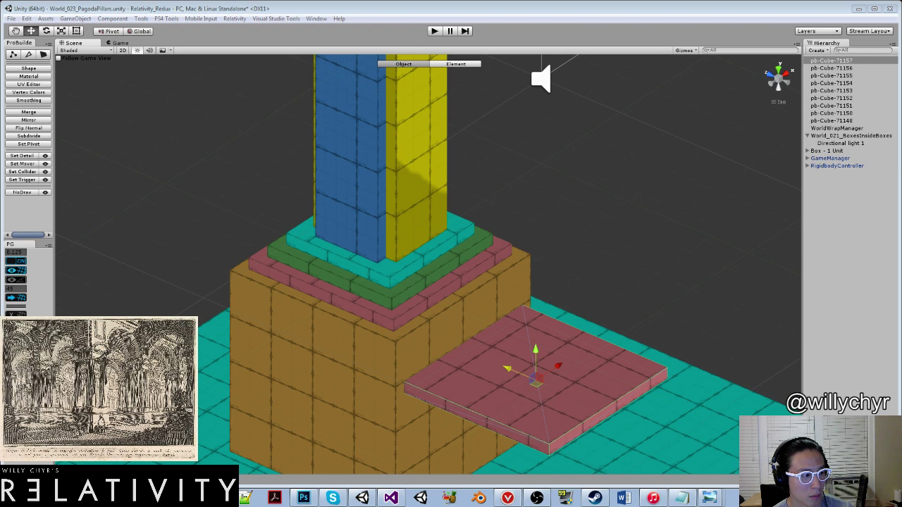
# Push one X-side face of the copied red slab inward to make a narrow bar, and reset its pivot.
pyautogui.keyDown('alt'); pyautogui.moveTo(552, 233); pyautogui.dragTo(490, 390); pyautogui.keyUp('alt')
pyautogui.moveTo(490, 390); pyautogui.dragTo(480, 312, button='middle')
pyautogui.scroll(6, 479, 312)
pyautogui.moveTo(461, 320)
pyautogui.mouseDown()
pyautogui.moveTo(485, 347)
pyautogui.moveTo(466, 321)
pyautogui.mouseUp()
pyautogui.scroll(-2, 466, 323)
pyautogui.press('g')
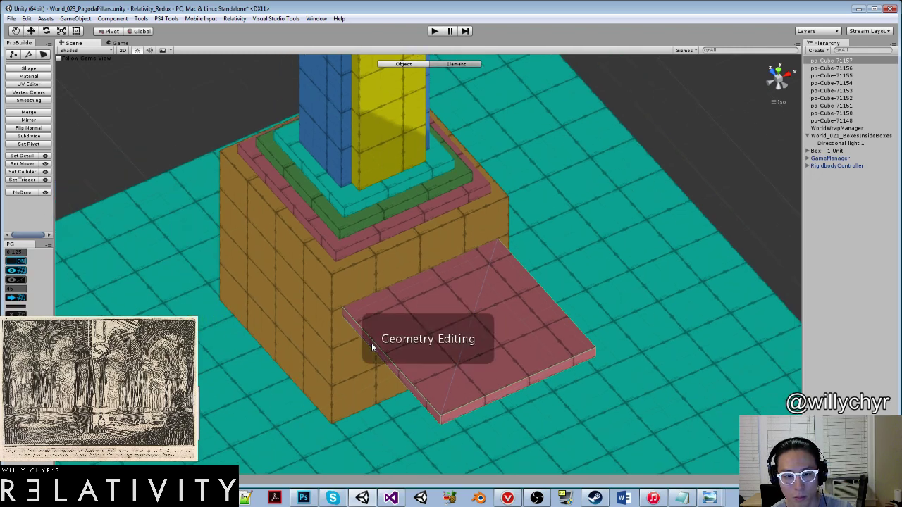
pyautogui.click(430, 349)
pyautogui.moveTo(429, 349); pyautogui.dragTo(504, 325)
pyautogui.press('g')
pyautogui.hotkey('ctrl', 'j')
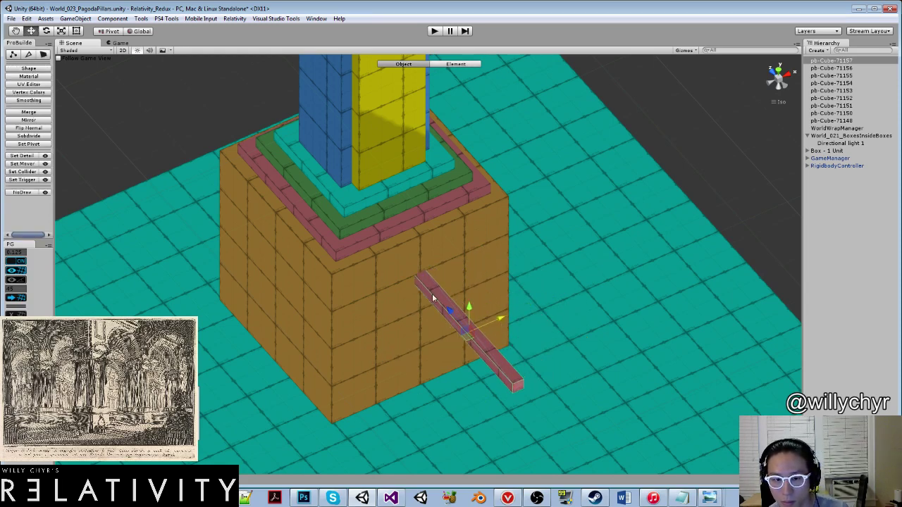
# Raise the red bar's top face and push its outer end face toward the orange block to form a thin upright post.
pyautogui.press('g')
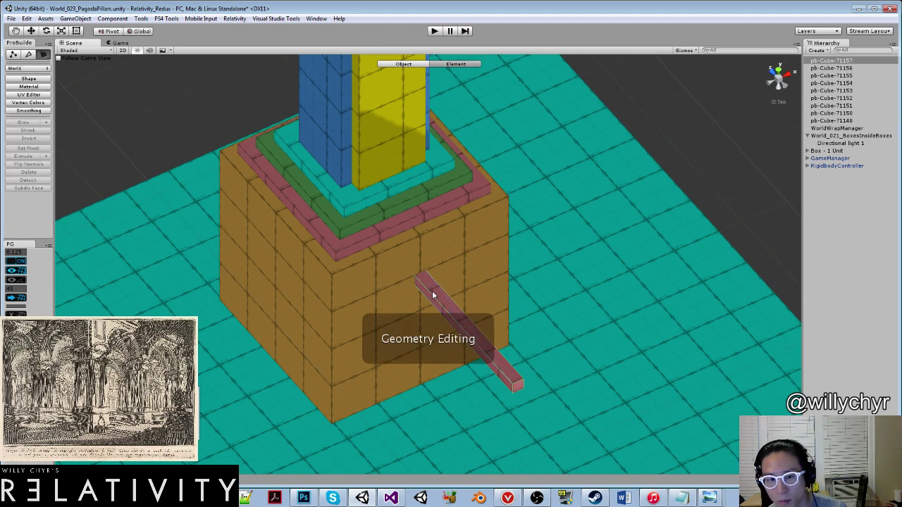
pyautogui.click(432, 290)
pyautogui.moveTo(478, 299); pyautogui.dragTo(468, 284)
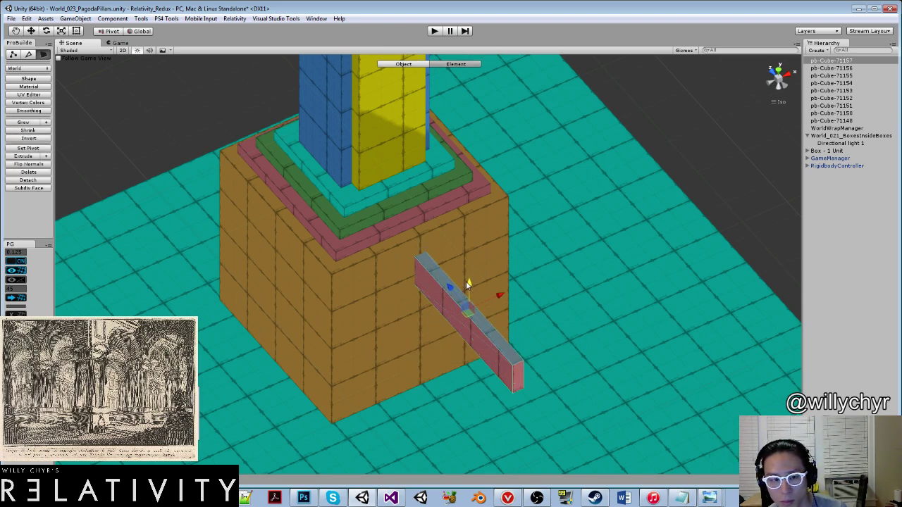
pyautogui.keyDown('alt'); pyautogui.moveTo(452, 346); pyautogui.dragTo(515, 355); pyautogui.keyUp('alt')
pyautogui.click(559, 309)
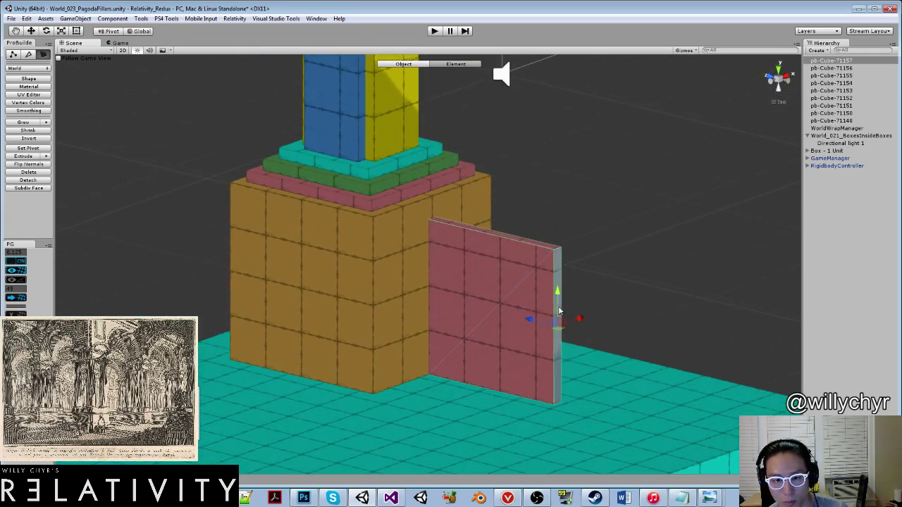
pyautogui.keyDown('alt'); pyautogui.moveTo(559, 308); pyautogui.dragTo(414, 308); pyautogui.keyUp('alt')
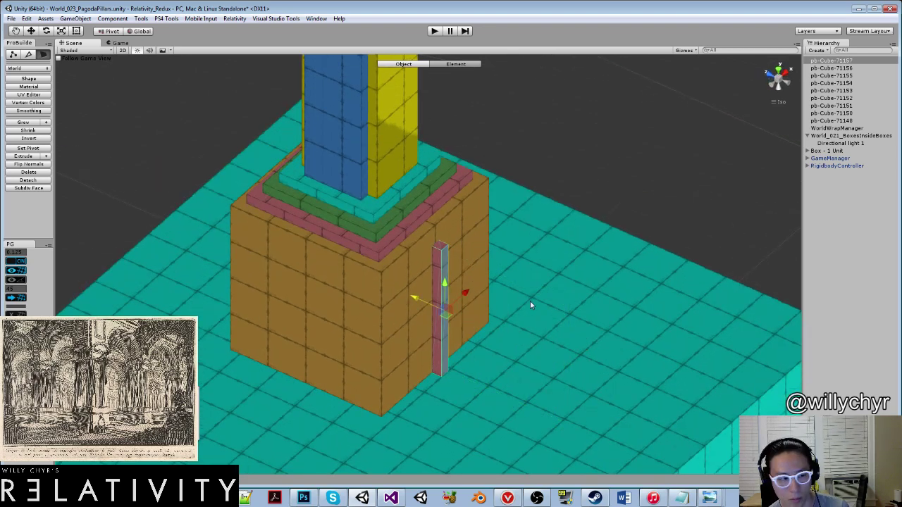
# Reset the red post's pivot and delete the post from the scene.
pyautogui.hotkey('ctrl', 'j')
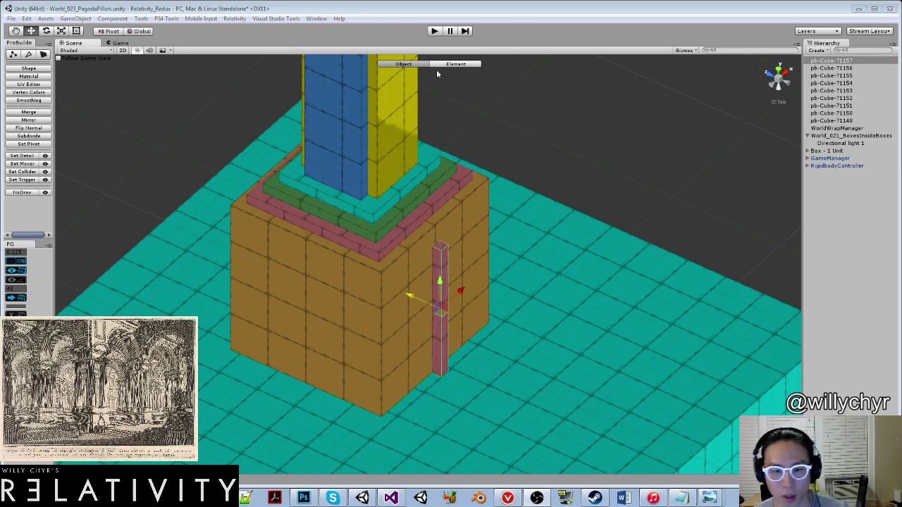
pyautogui.press('g')
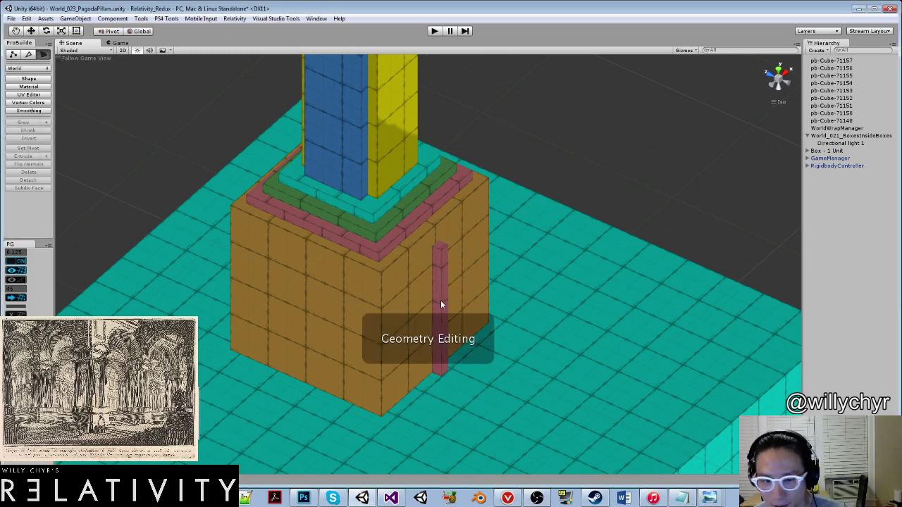
pyautogui.click(440, 301)
pyautogui.scroll(2, 458, 300)
pyautogui.press('g')
pyautogui.hotkey('ctrl', 'j')
pyautogui.scroll(-5, 484, 290)
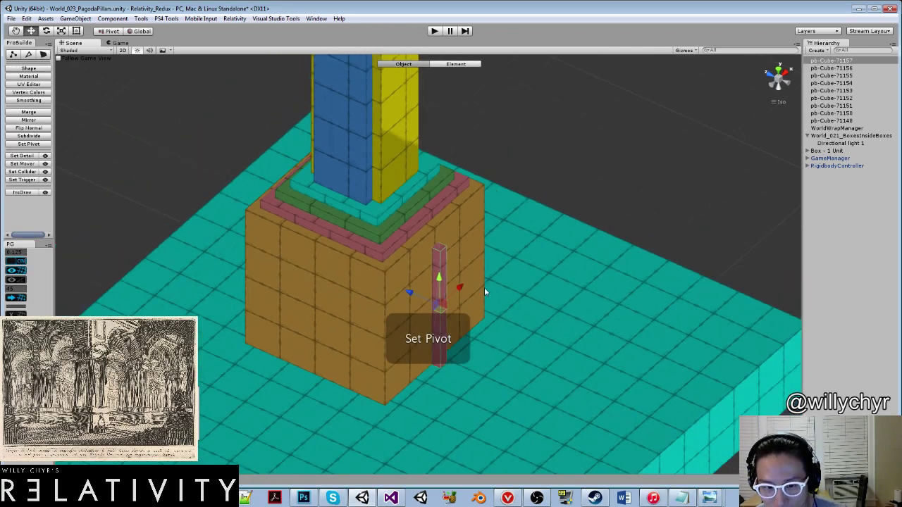
pyautogui.keyDown('alt'); pyautogui.moveTo(484, 290); pyautogui.dragTo(512, 265); pyautogui.keyUp('alt')
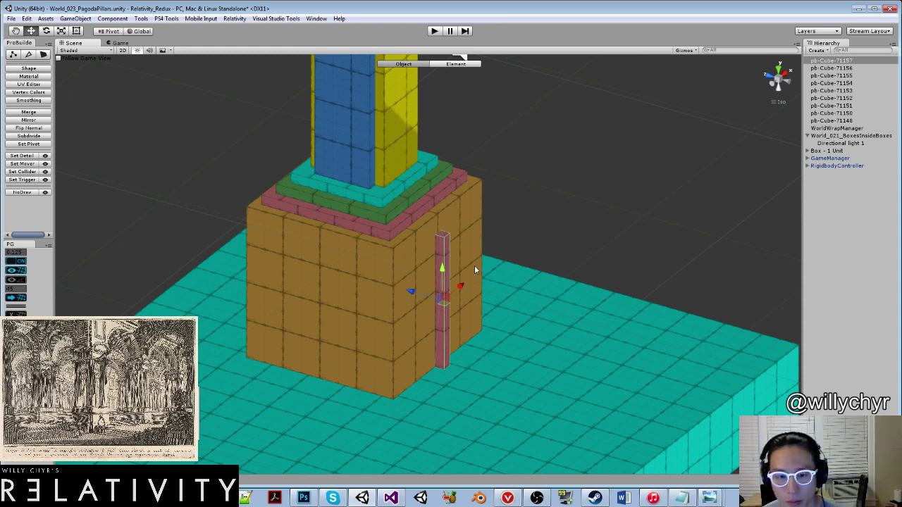
pyautogui.rightClick(828, 62)
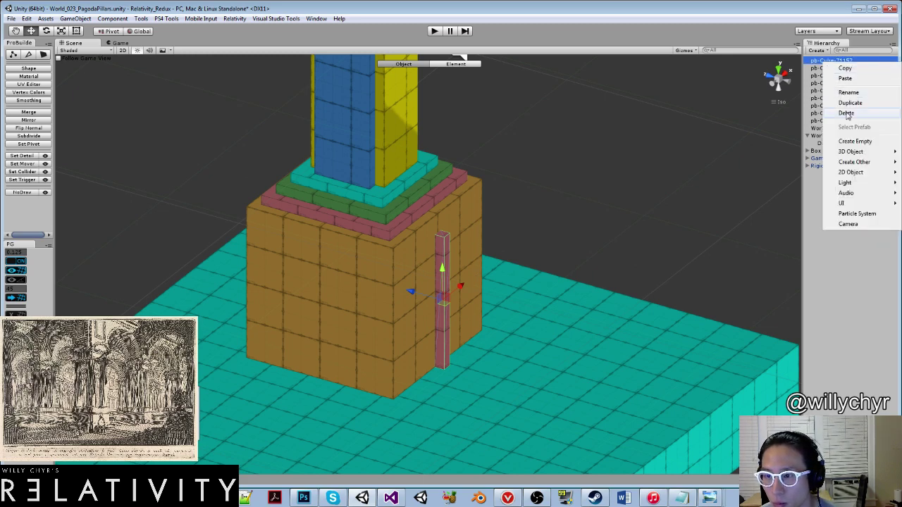
pyautogui.click(842, 116)
# Duplicate the orange block and move the copy along Z until it sits directly against the original.
pyautogui.click(421, 275)
pyautogui.press('f')
pyautogui.keyDown('alt'); pyautogui.moveTo(427, 279); pyautogui.dragTo(412, 297); pyautogui.keyUp('alt')
pyautogui.scroll(-4, 412, 297)
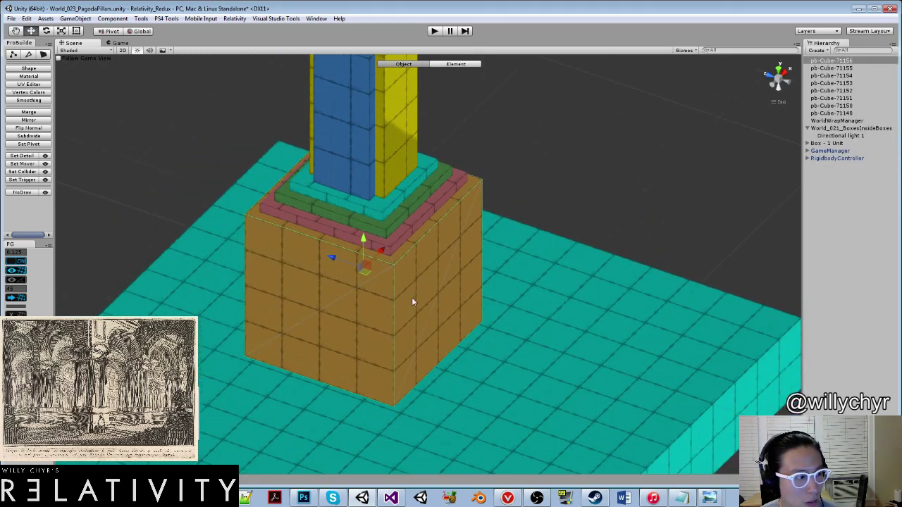
pyautogui.hotkey('ctrl', 'd')
pyautogui.moveTo(329, 257); pyautogui.dragTo(484, 298)
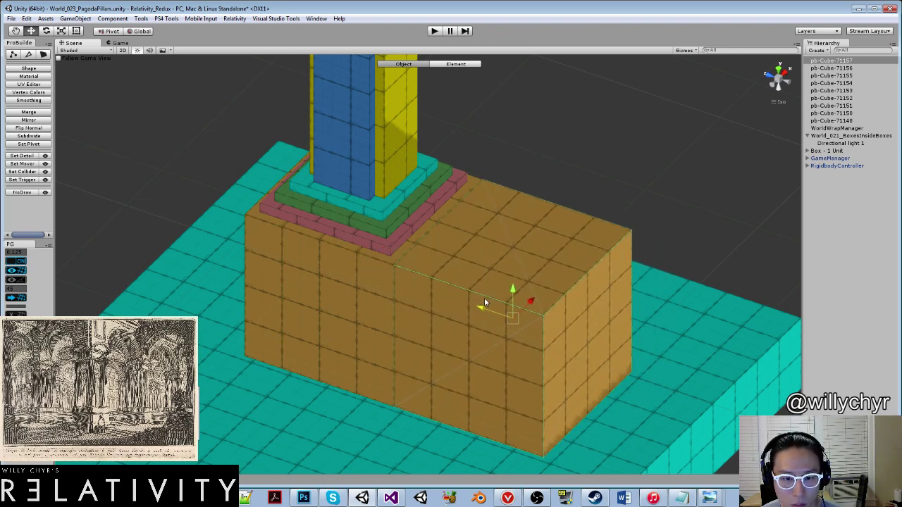
# Lower the copied block's top face to half height and push its outer Z-side face inward to form a narrow stair step.
pyautogui.press('g')
pyautogui.click(503, 237)
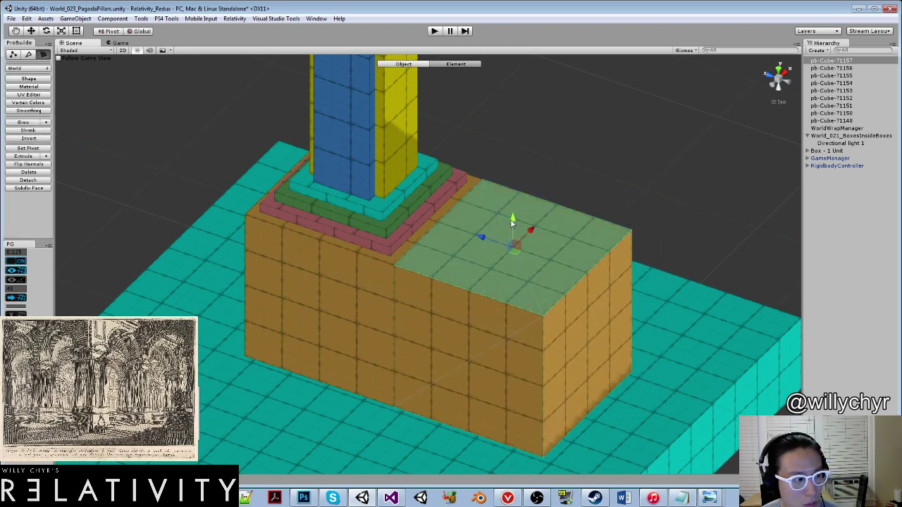
pyautogui.moveTo(513, 218); pyautogui.dragTo(546, 299)
pyautogui.click(577, 388)
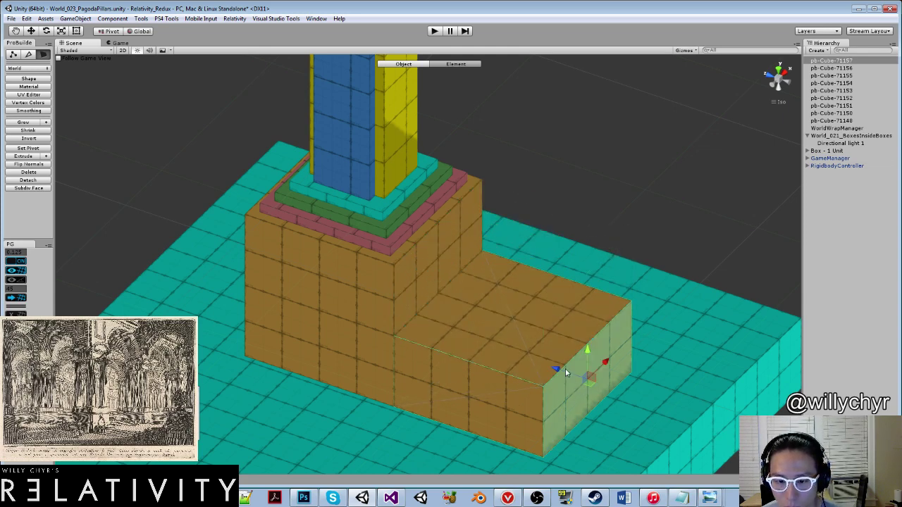
pyautogui.moveTo(565, 369); pyautogui.dragTo(421, 353)
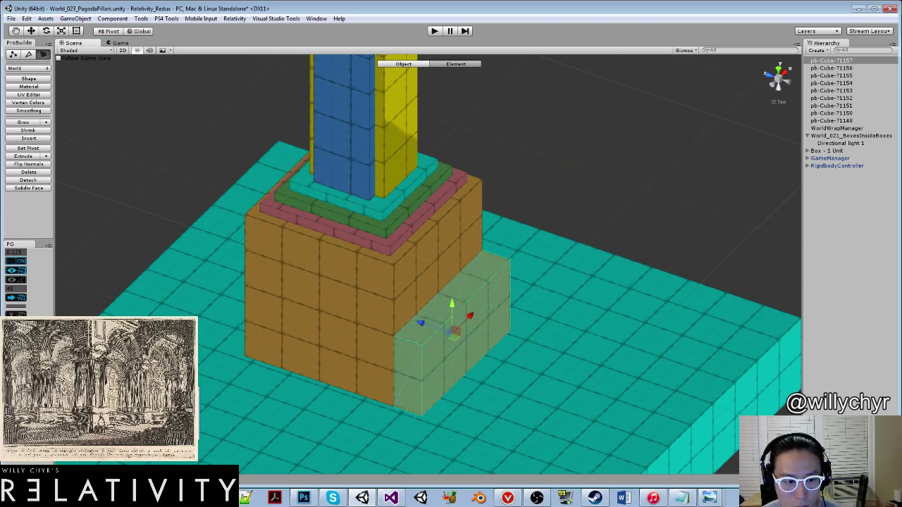
# Colour all faces of the stair step yellow and reset its pivot.
pyautogui.hotkey('alt', 'shift', '4')
pyautogui.click(504, 209)
pyautogui.press('g')
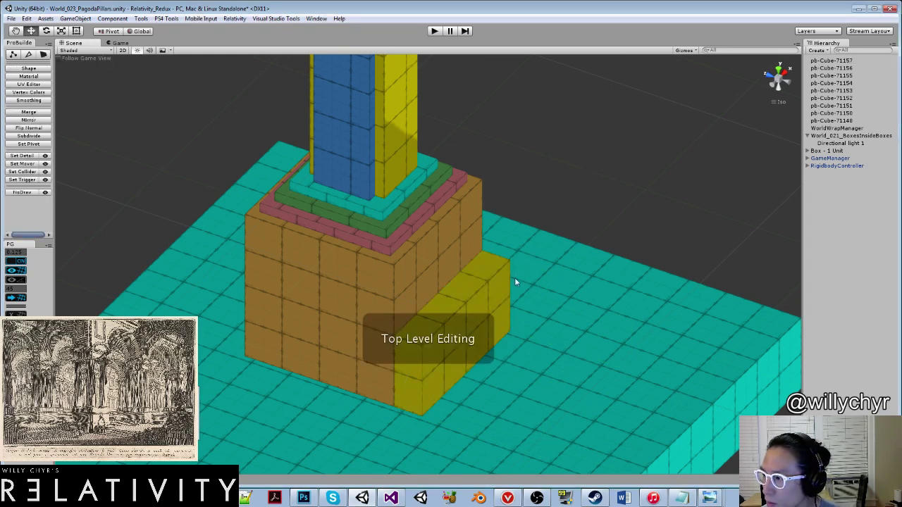
pyautogui.click(506, 288)
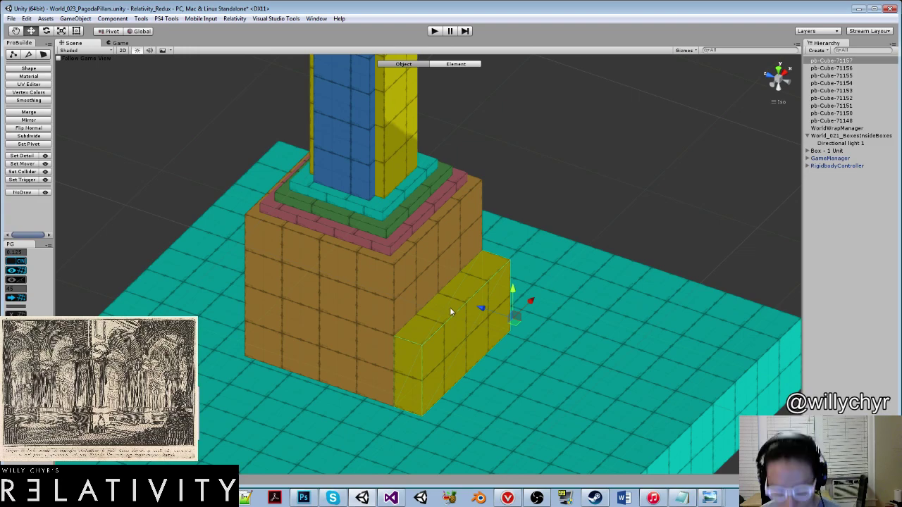
pyautogui.hotkey('ctrl', 'j')
# Duplicate the yellow step outward along Z, lower the copy's top face to one tile high, and reset its pivot.
pyautogui.keyDown('alt'); pyautogui.moveTo(451, 307); pyautogui.dragTo(488, 366); pyautogui.keyUp('alt')
pyautogui.hotkey('ctrl', 'd')
pyautogui.press('g')
pyautogui.click(526, 312)
pyautogui.scroll(-4, 527, 312)
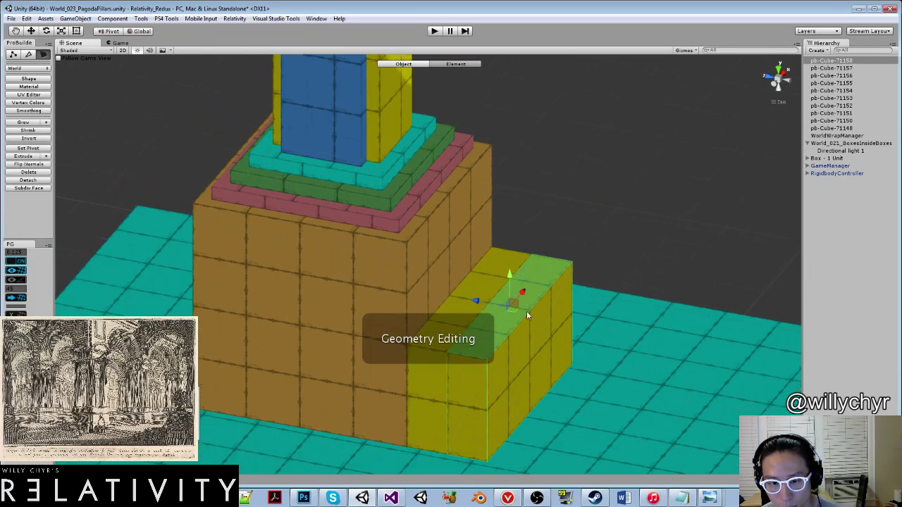
pyautogui.moveTo(510, 278); pyautogui.dragTo(594, 237)
pyautogui.press('g')
pyautogui.hotkey('ctrl', 'j')
# Raise the orange block's bottom face so the block is two tiles tall.
pyautogui.scroll(-10, 539, 329)
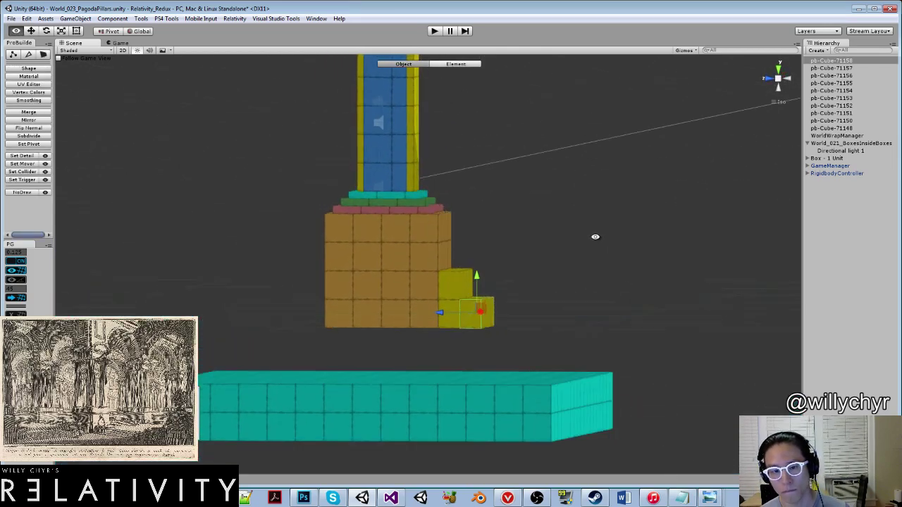
pyautogui.click(550, 255)
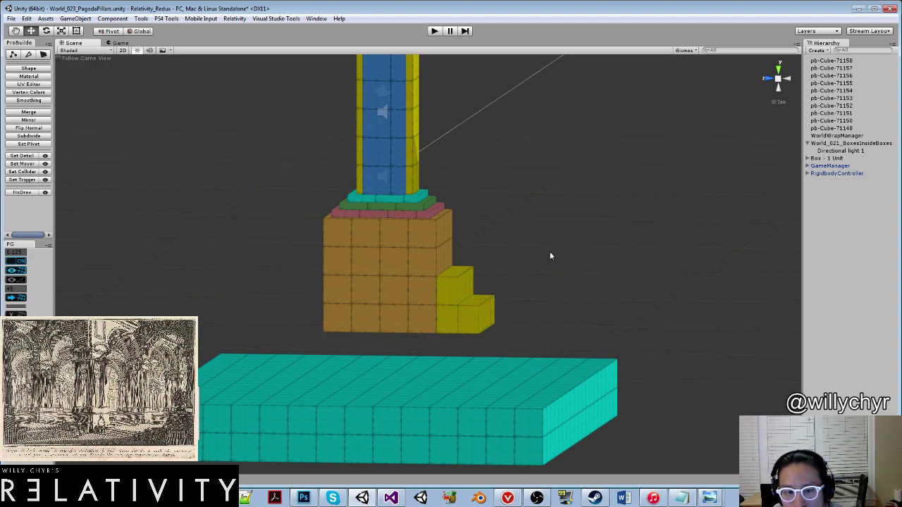
pyautogui.scroll(-1, 503, 274)
pyautogui.scroll(1, 486, 289)
pyautogui.scroll(2, 414, 292)
pyautogui.keyDown('alt'); pyautogui.moveTo(467, 308); pyautogui.dragTo(397, 361); pyautogui.keyUp('alt')
pyautogui.scroll(-3, 415, 291)
pyautogui.scroll(6, 391, 331)
pyautogui.press('g')
pyautogui.click(396, 362)
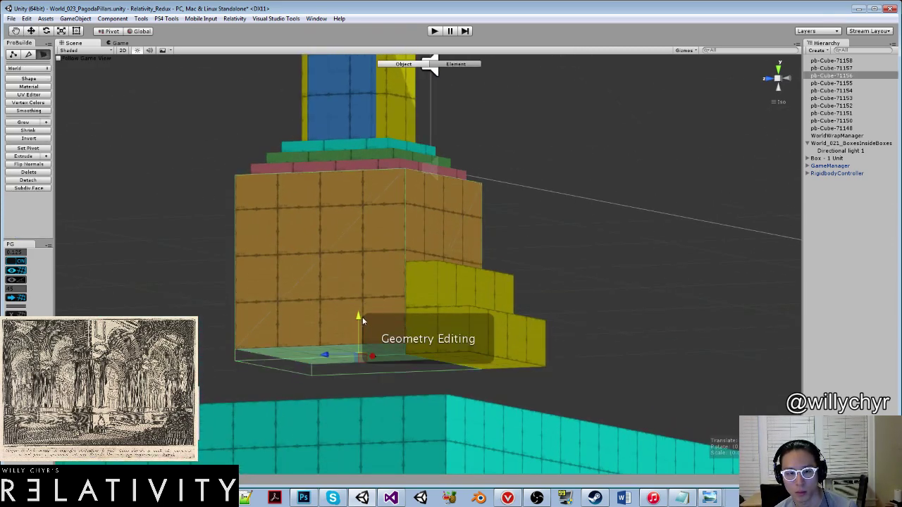
pyautogui.moveTo(362, 316); pyautogui.dragTo(389, 237)
pyautogui.press('g')
# Raise both yellow steps level with the orange block's underside and lower their top faces to one tile and half a tile high.
pyautogui.click(479, 313)
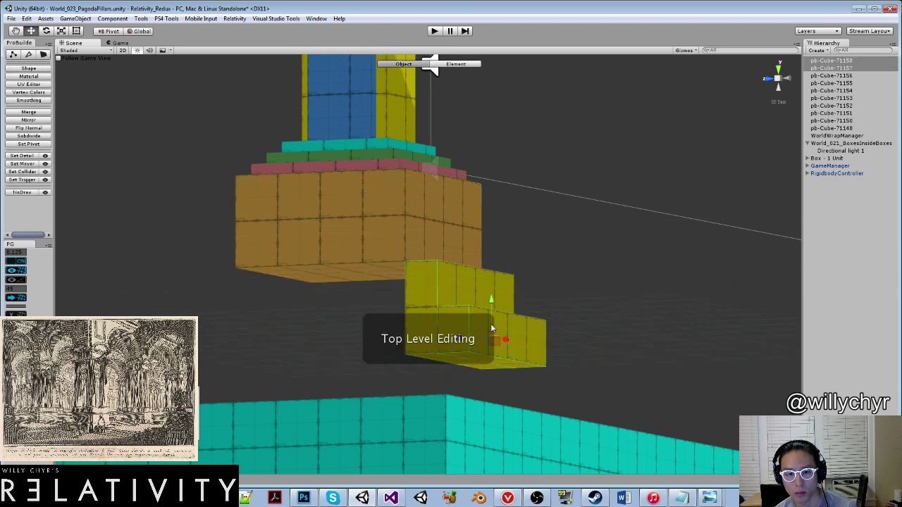
pyautogui.moveTo(459, 286); pyautogui.dragTo(468, 204)
pyautogui.press('g')
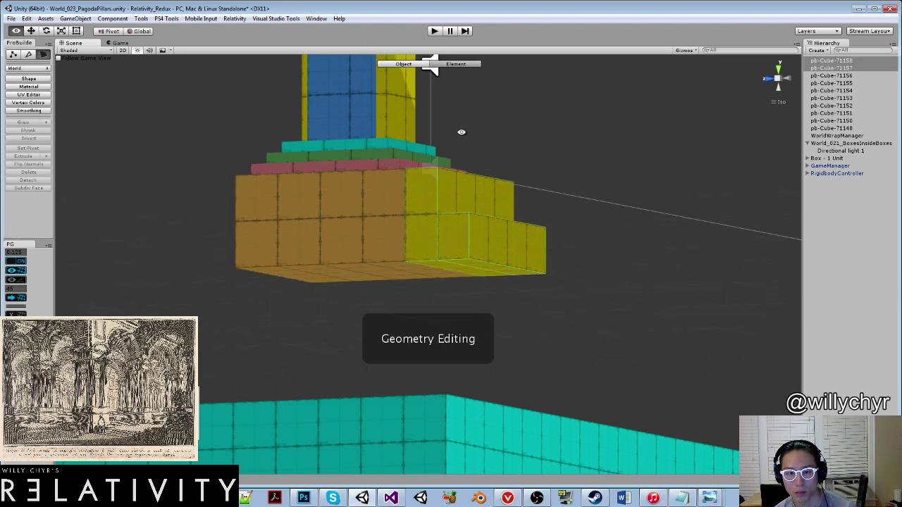
pyautogui.keyDown('alt'); pyautogui.moveTo(461, 132); pyautogui.dragTo(448, 187); pyautogui.keyUp('alt')
pyautogui.click(448, 186)
pyautogui.click(448, 181)
pyautogui.moveTo(461, 141); pyautogui.dragTo(499, 229)
pyautogui.click(494, 239)
pyautogui.scroll(-1, 499, 229)
pyautogui.click(543, 185)
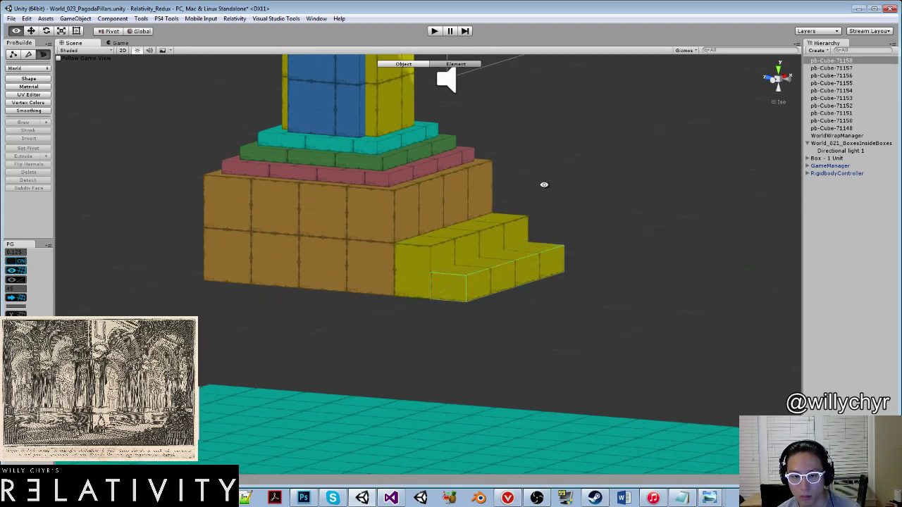
# Push the upper yellow step's outer Z-side face inward to make its tread narrower.
pyautogui.keyDown('alt'); pyautogui.moveTo(543, 185); pyautogui.dragTo(590, 205); pyautogui.keyUp('alt')
pyautogui.scroll(3, 497, 250)
pyautogui.click(503, 254)
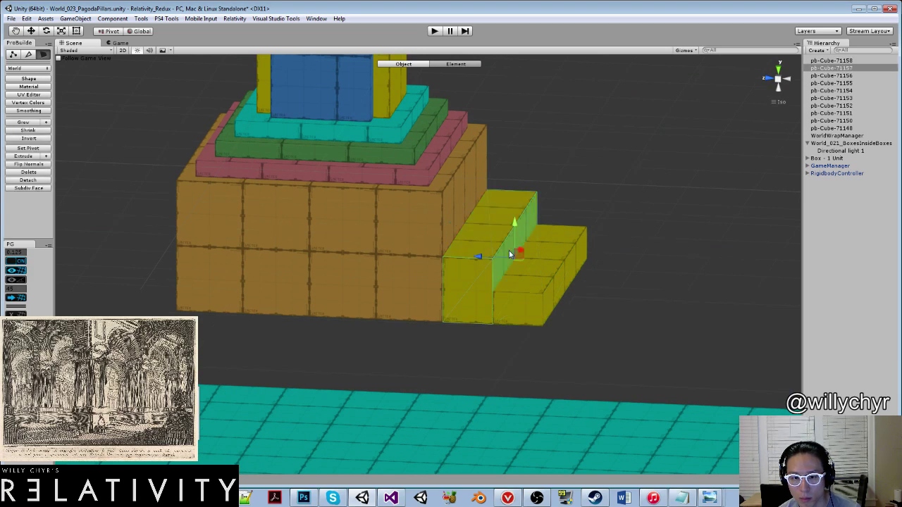
pyautogui.moveTo(482, 257); pyautogui.dragTo(495, 277)
pyautogui.press('g')
# Move the lower yellow step against the upper one, push its outer face inward to match the narrower tread, and reset its pivot.
pyautogui.click(535, 281)
pyautogui.press('g')
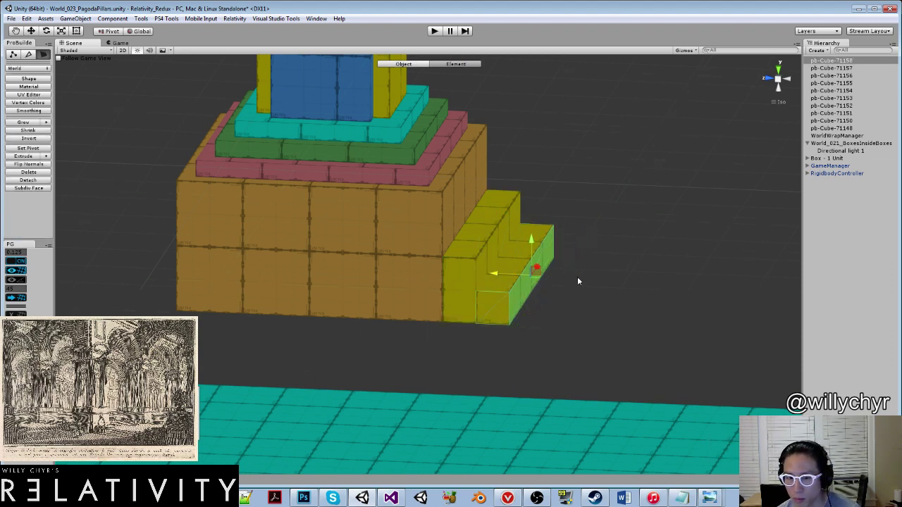
pyautogui.press('g')
pyautogui.hotkey('ctrl', 'j')
pyautogui.scroll(-12, 579, 276)
pyautogui.keyDown('alt'); pyautogui.moveTo(574, 268); pyautogui.dragTo(223, 263); pyautogui.keyUp('alt')
pyautogui.scroll(4, 379, 214)
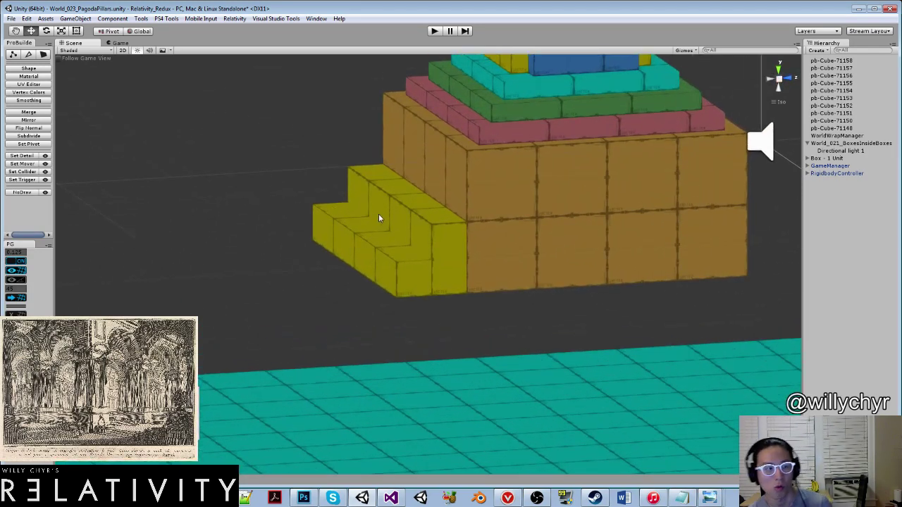
# Lower the orange block's bottom face so the block is four tiles tall, and move the lower yellow step away along Z.
pyautogui.keyDown('alt'); pyautogui.moveTo(379, 218); pyautogui.dragTo(500, 281); pyautogui.keyUp('alt')
pyautogui.doubleClick(499, 278)
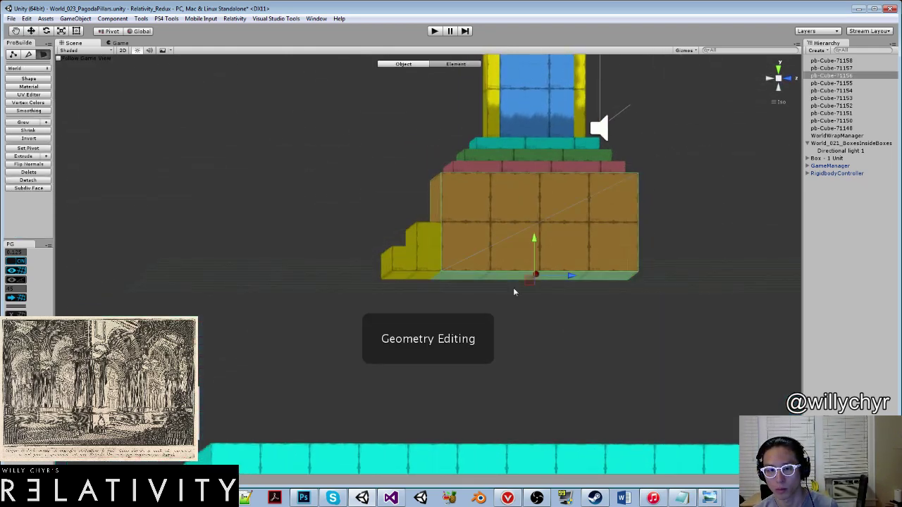
pyautogui.moveTo(536, 234); pyautogui.dragTo(543, 339)
pyautogui.press('g')
pyautogui.click(398, 261)
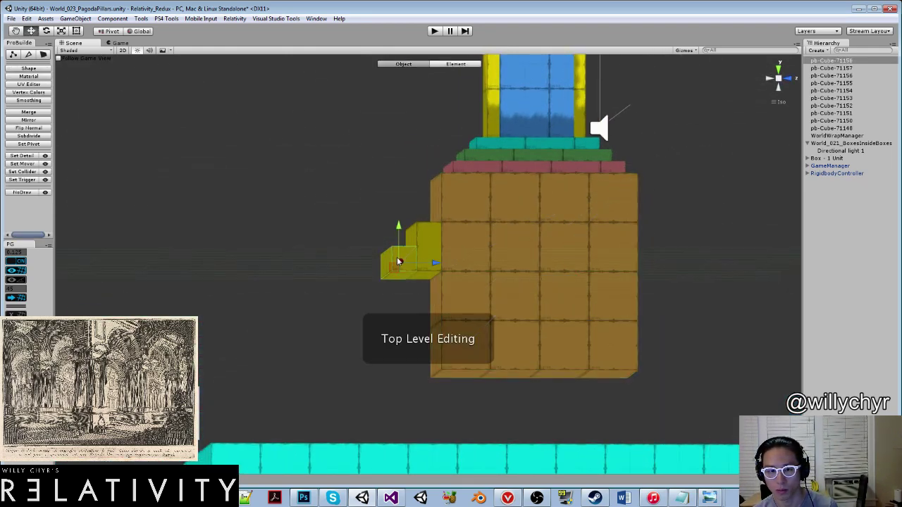
pyautogui.moveTo(440, 265); pyautogui.dragTo(354, 264)
# Extend the upper yellow step down to the orange block's underside and lower its top face to two tiles high.
pyautogui.press('g')
pyautogui.click(417, 277)
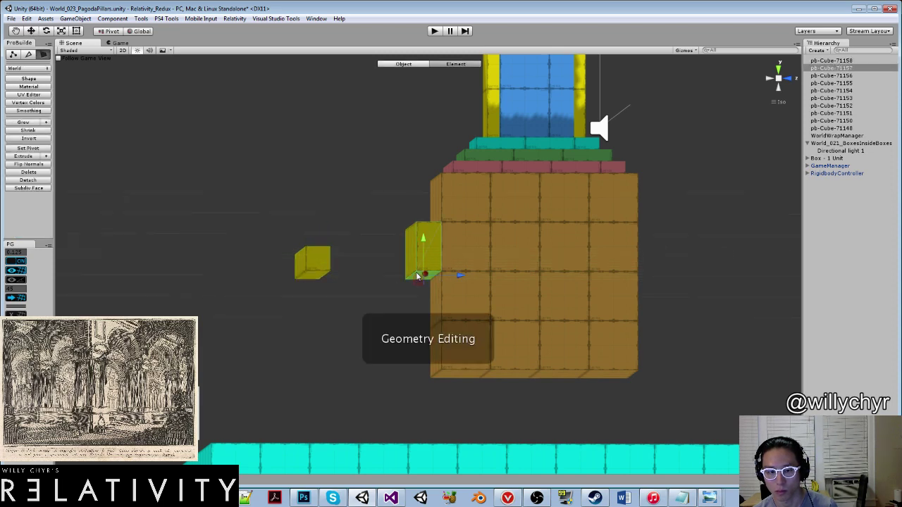
pyautogui.moveTo(419, 248); pyautogui.dragTo(415, 223)
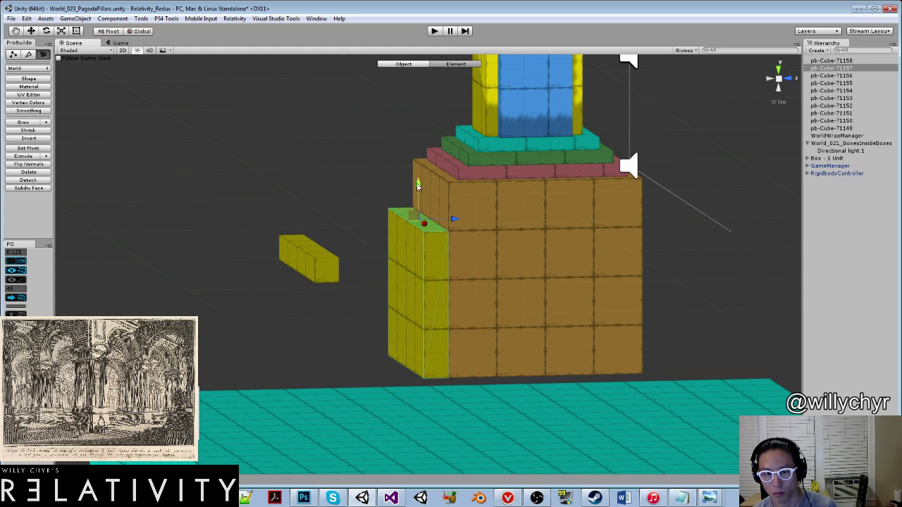
pyautogui.moveTo(417, 185); pyautogui.dragTo(418, 237)
# Pull the tall yellow step's outer Z-side face outward until the block is two tiles deep, and reset its pivot.
pyautogui.click(386, 282)
pyautogui.click(402, 306)
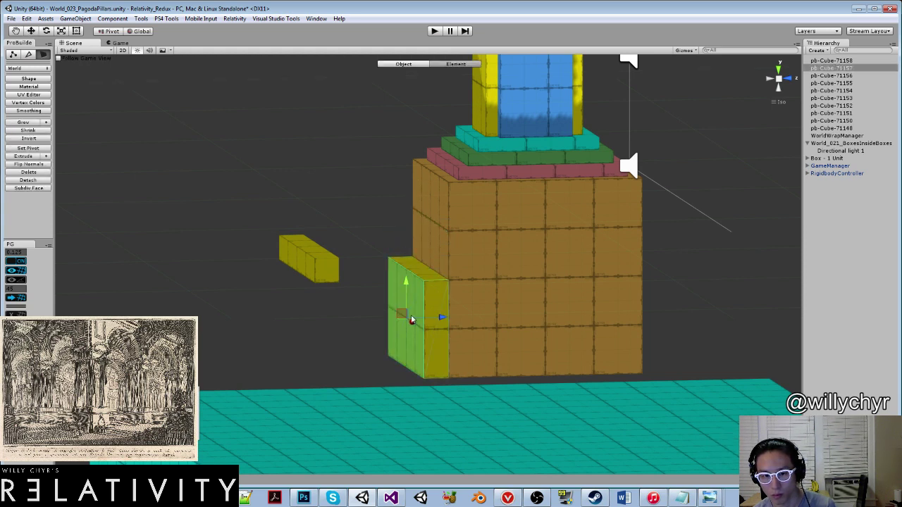
pyautogui.moveTo(433, 320); pyautogui.dragTo(364, 328)
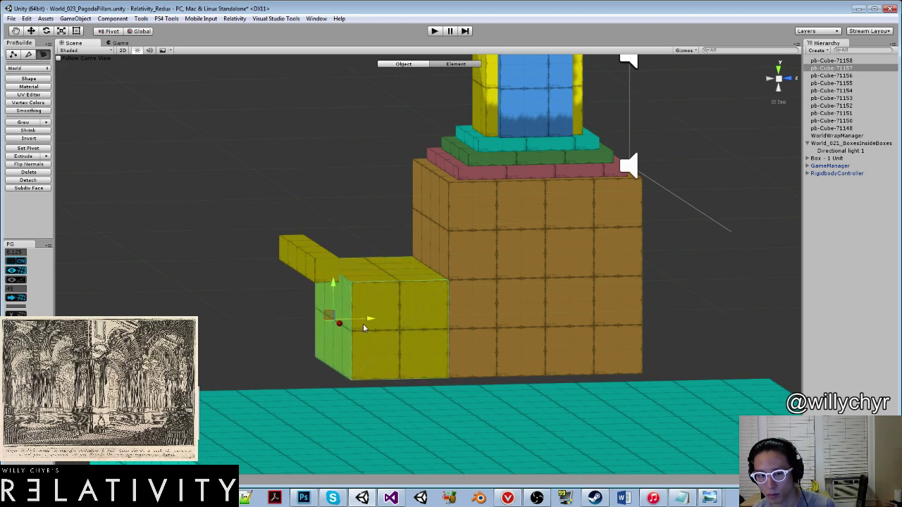
pyautogui.press('g')
pyautogui.hotkey('ctrl', 'j')
# Delete the small detached yellow step.
pyautogui.keyDown('alt'); pyautogui.moveTo(376, 257); pyautogui.dragTo(611, 297); pyautogui.keyUp('alt')
pyautogui.click(544, 294)
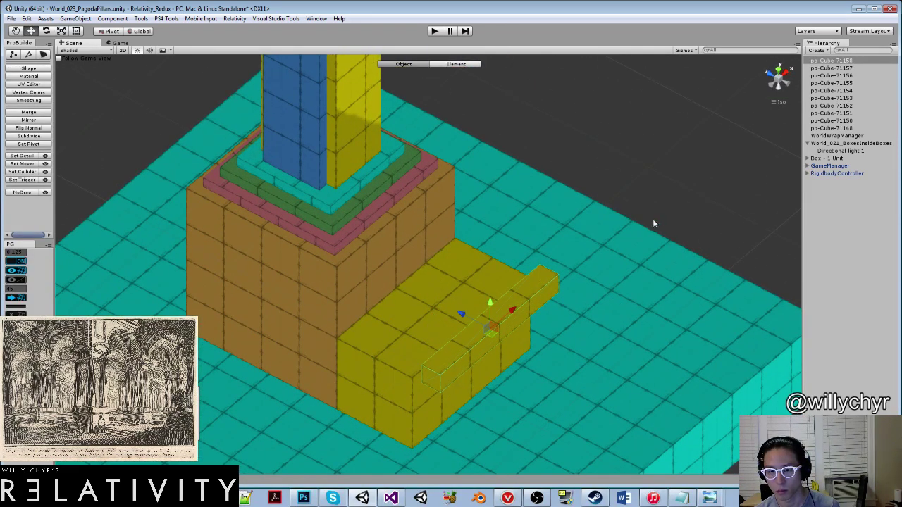
pyautogui.rightClick(870, 62)
pyautogui.click(860, 113)
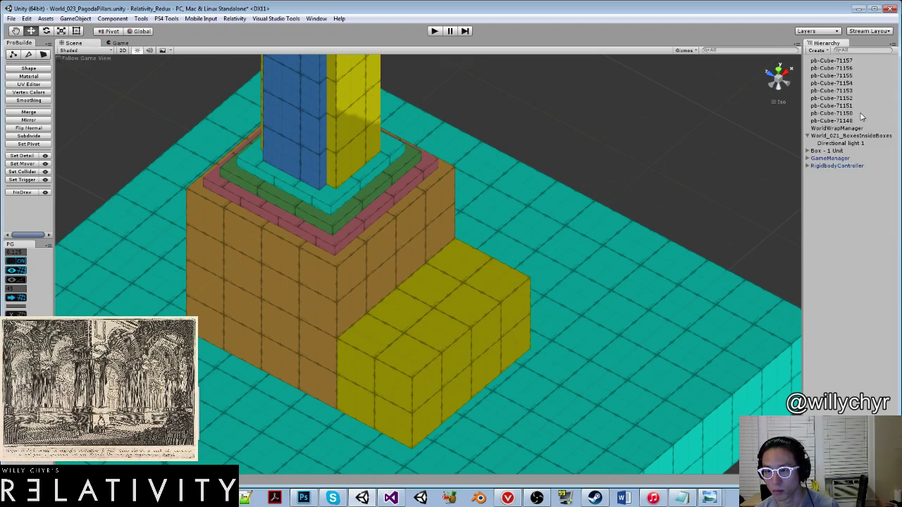
# Duplicate the large yellow block and place the copy against the orange block's adjacent X-side face.
pyautogui.click(437, 311)
pyautogui.keyDown('alt'); pyautogui.moveTo(437, 311); pyautogui.dragTo(334, 271); pyautogui.keyUp('alt')
pyautogui.scroll(-5, 353, 303)
pyautogui.scroll(5, 364, 329)
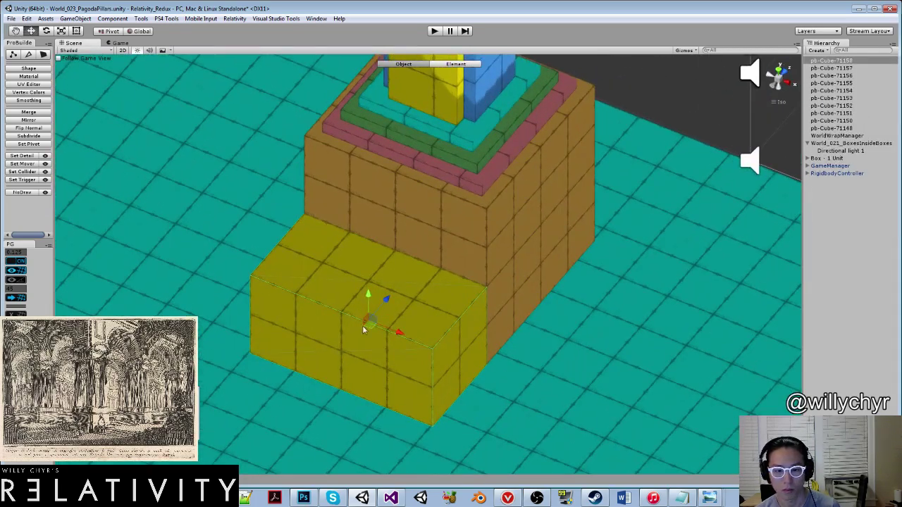
pyautogui.moveTo(398, 334); pyautogui.dragTo(592, 407)
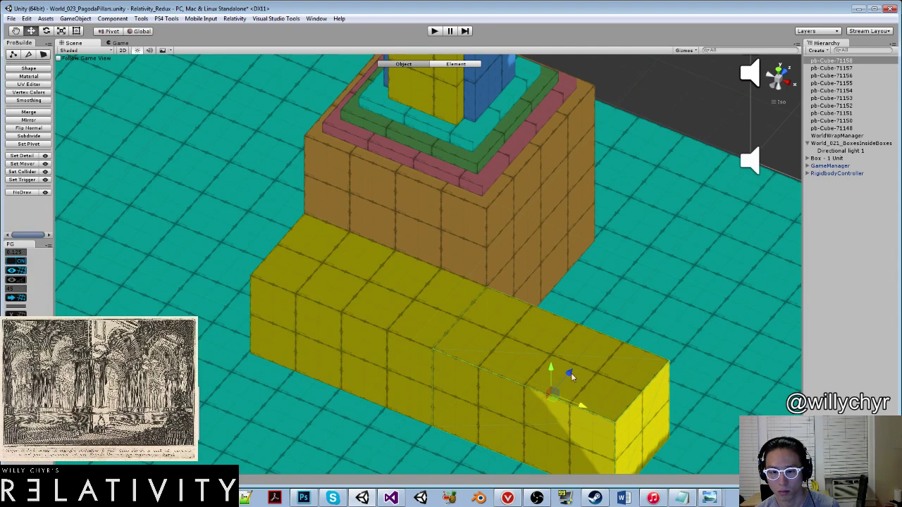
pyautogui.moveTo(572, 377); pyautogui.dragTo(636, 322)
# Pull the copied yellow block's Z-side face outward so it spans the orange block's full four-tile width.
pyautogui.keyDown('alt'); pyautogui.scroll(-6, 655, 272); pyautogui.keyUp('alt')
pyautogui.keyDown('alt'); pyautogui.moveTo(660, 270); pyautogui.dragTo(564, 316); pyautogui.keyUp('alt')
pyautogui.scroll(6, 564, 316)
pyautogui.moveTo(637, 409); pyautogui.dragTo(611, 269, button='middle')
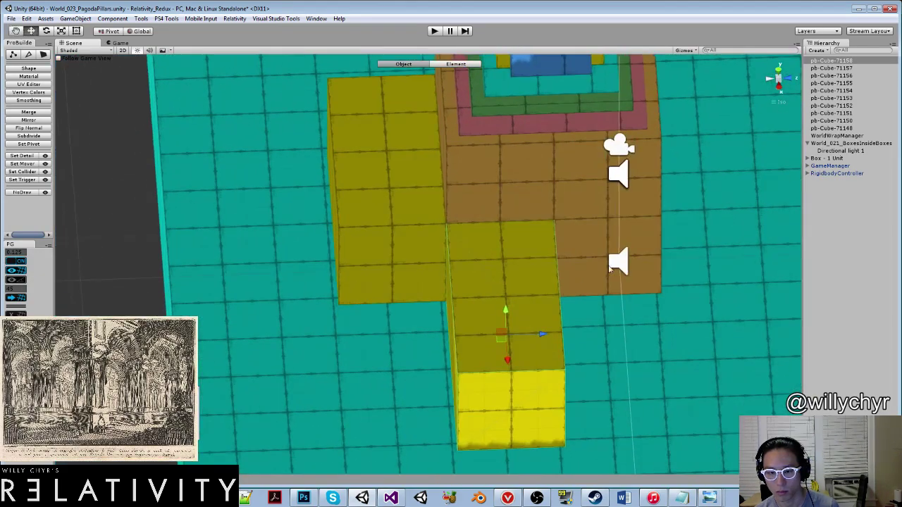
pyautogui.keyDown('alt'); pyautogui.moveTo(610, 267); pyautogui.dragTo(503, 318); pyautogui.keyUp('alt')
pyautogui.press('g')
pyautogui.click(515, 326)
pyautogui.scroll(-2, 676, 369)
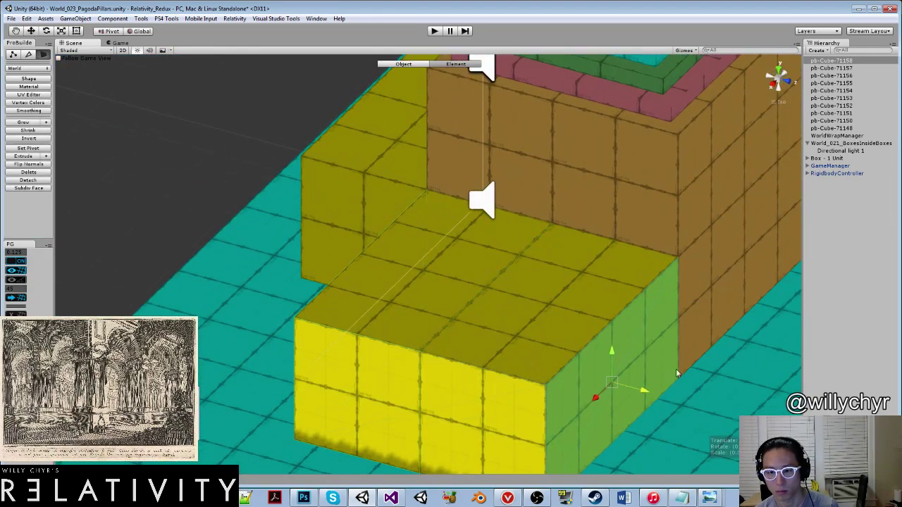
pyautogui.scroll(-3, 627, 337)
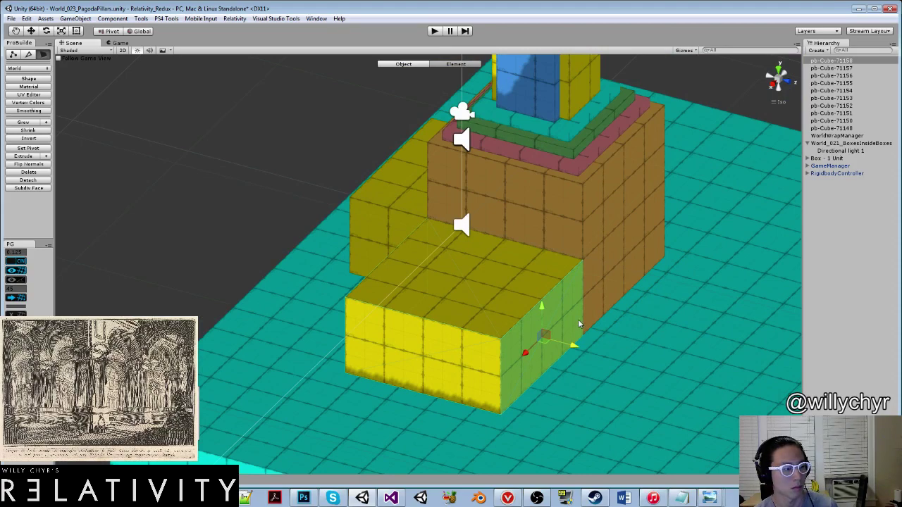
# Push the copied yellow block's outer X-side face inward until the block is two tiles deep, and reset its pivot.
pyautogui.scroll(-7, 572, 319)
pyautogui.keyDown('alt'); pyautogui.moveTo(373, 292); pyautogui.dragTo(532, 334); pyautogui.keyUp('alt')
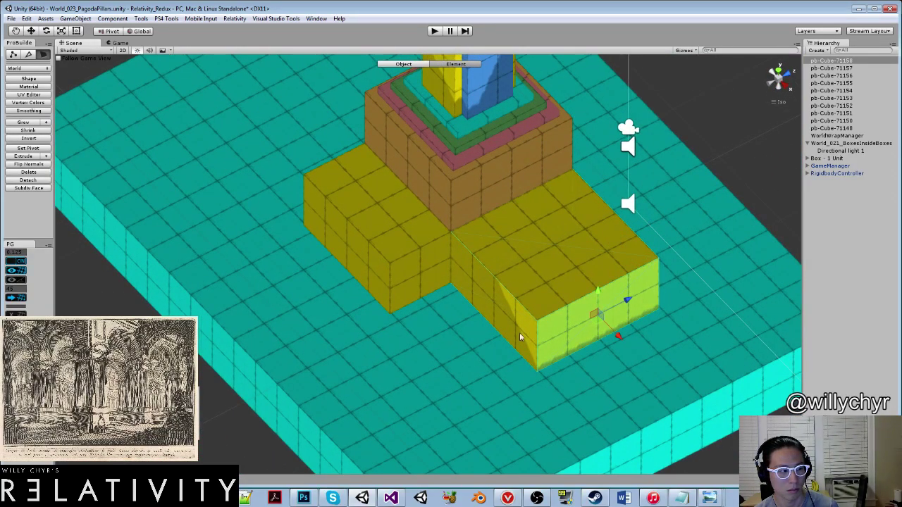
pyautogui.keyDown('alt'); pyautogui.moveTo(491, 323); pyautogui.dragTo(607, 321); pyautogui.keyUp('alt')
pyautogui.scroll(6, 629, 297)
pyautogui.moveTo(722, 219); pyautogui.dragTo(624, 201)
pyautogui.press('g')
pyautogui.hotkey('ctrl', 'j')
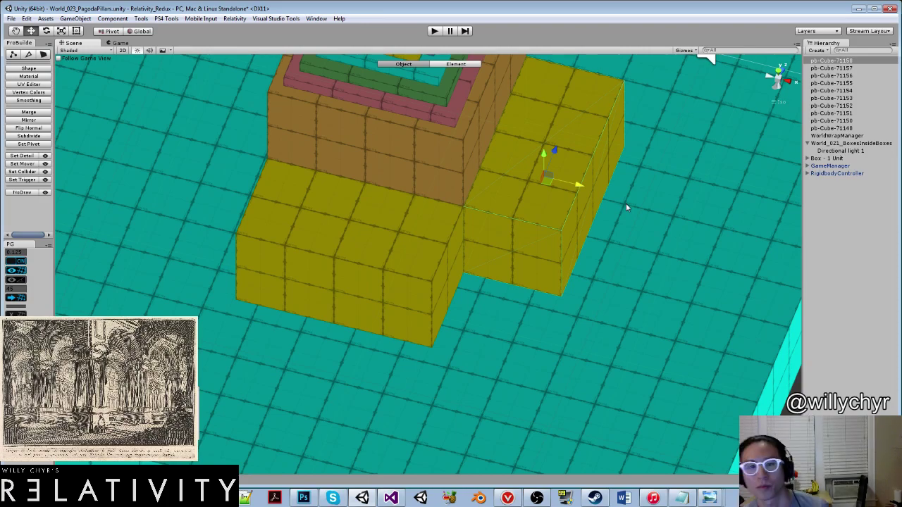
# Push one Z-side face of the copied yellow block inward by half a tile.
pyautogui.scroll(-10, 626, 200)
pyautogui.keyDown('alt'); pyautogui.moveTo(625, 194); pyautogui.dragTo(473, 331); pyautogui.keyUp('alt')
pyautogui.scroll(10, 486, 300)
pyautogui.scroll(4, 473, 330)
pyautogui.scroll(2, 473, 330)
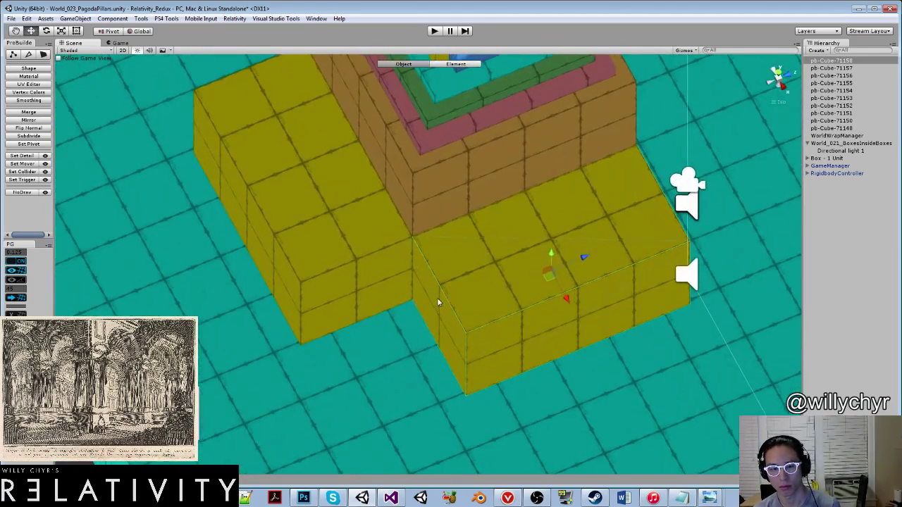
pyautogui.press('g')
pyautogui.press('g')
pyautogui.press('f')
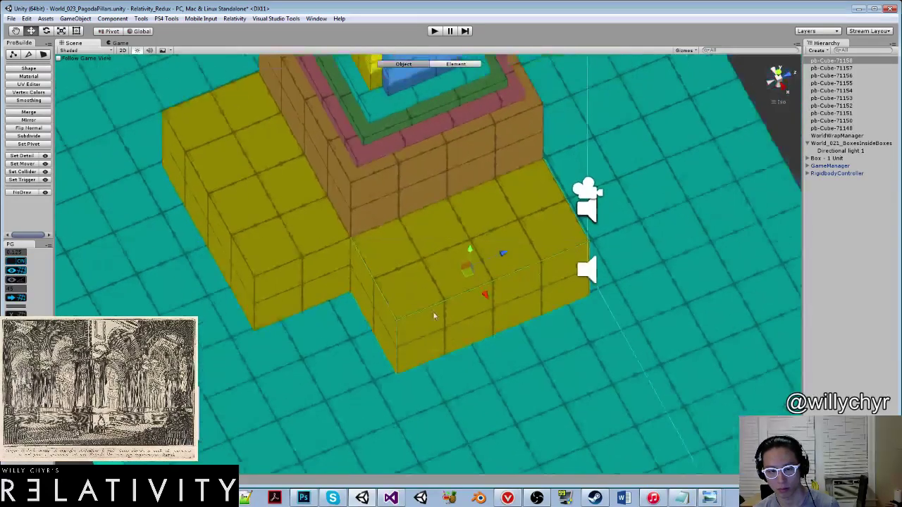
pyautogui.press('g')
pyautogui.press('g')
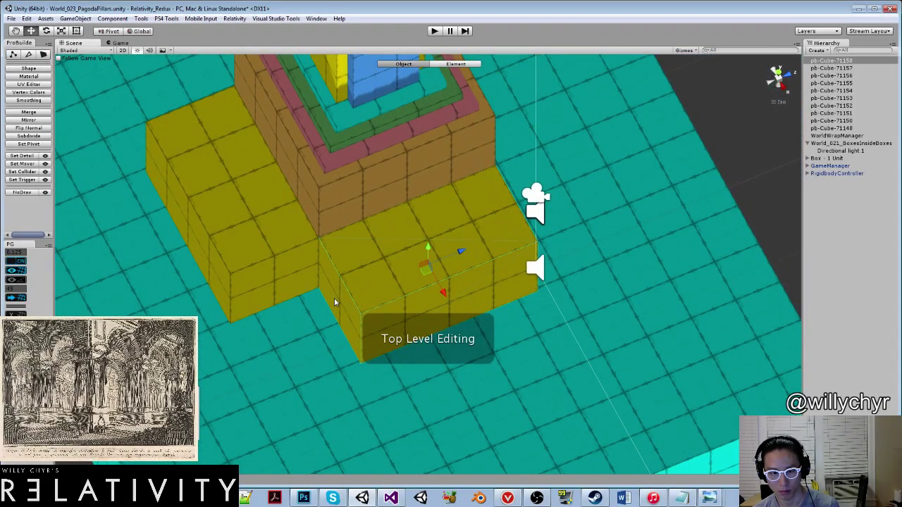
pyautogui.press('g')
pyautogui.press('h')
pyautogui.press('h')
pyautogui.click(335, 302)
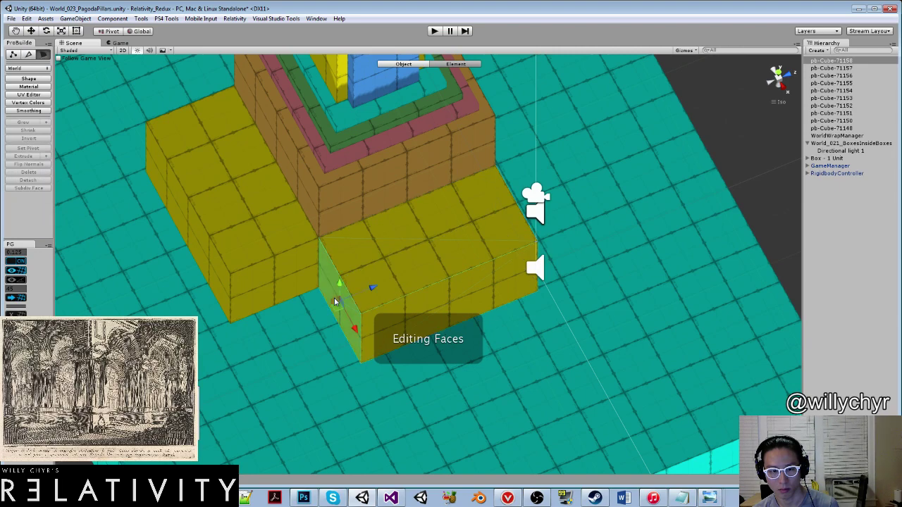
pyautogui.moveTo(372, 288); pyautogui.dragTo(426, 283)
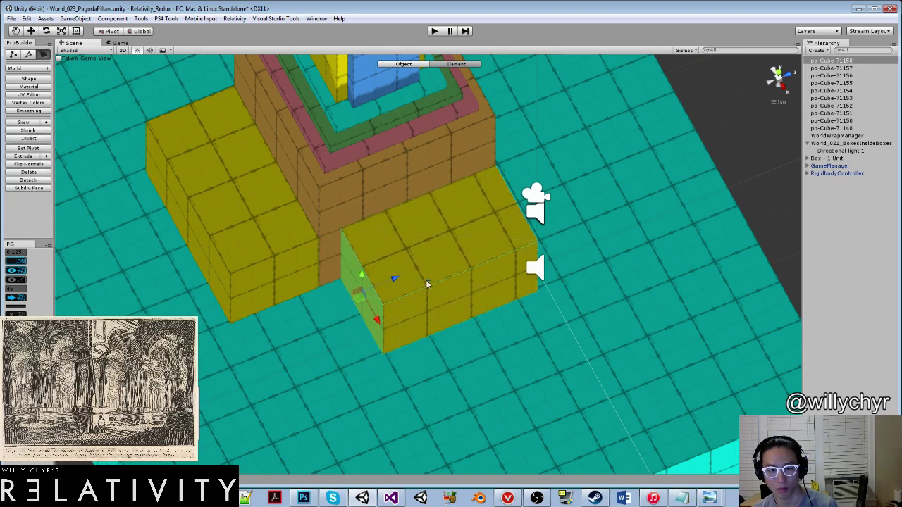
# Push the copied block's opposite Z-side face inward to make the block three tiles wide, and reset its pivot.
pyautogui.click(426, 284)
pyautogui.click(369, 287)
pyautogui.keyDown('alt'); pyautogui.moveTo(492, 225); pyautogui.dragTo(542, 271); pyautogui.keyUp('alt')
pyautogui.keyDown('alt'); pyautogui.scroll(5, 479, 266); pyautogui.keyUp('alt')
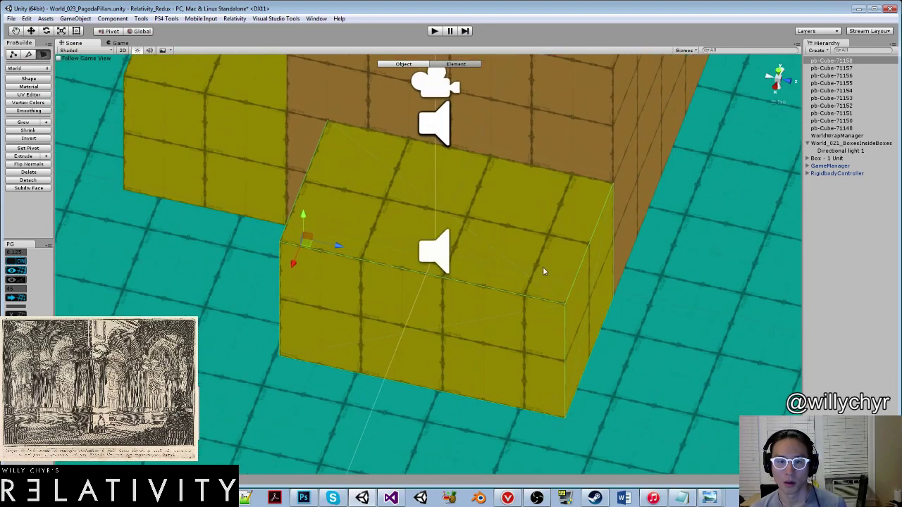
pyautogui.click(591, 296)
pyautogui.moveTo(623, 310); pyautogui.dragTo(577, 310)
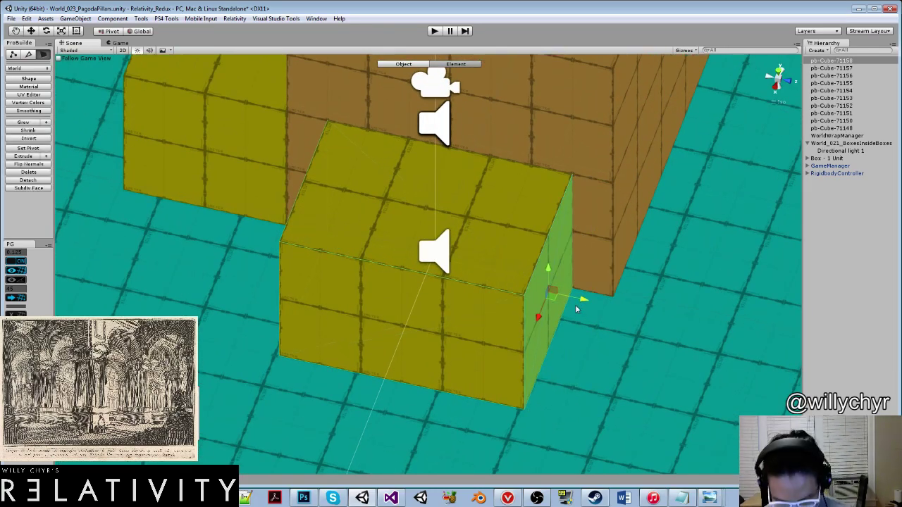
pyautogui.press('Escape')
pyautogui.hotkey('ctrl', 'j')
# Push both X-side faces of the original yellow block inward by half a tile each, and reset its pivot.
pyautogui.scroll(-5, 574, 290)
pyautogui.keyDown('alt'); pyautogui.moveTo(431, 227); pyautogui.dragTo(605, 226); pyautogui.keyUp('alt')
pyautogui.scroll(5, 302, 307)
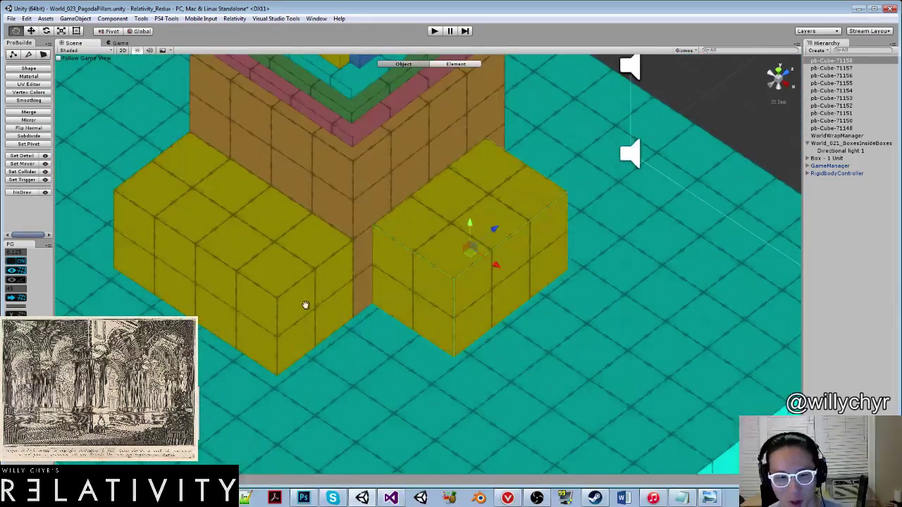
pyautogui.moveTo(303, 303); pyautogui.dragTo(390, 279, button='middle')
pyautogui.doubleClick(393, 281)
pyautogui.moveTo(418, 295); pyautogui.dragTo(374, 270)
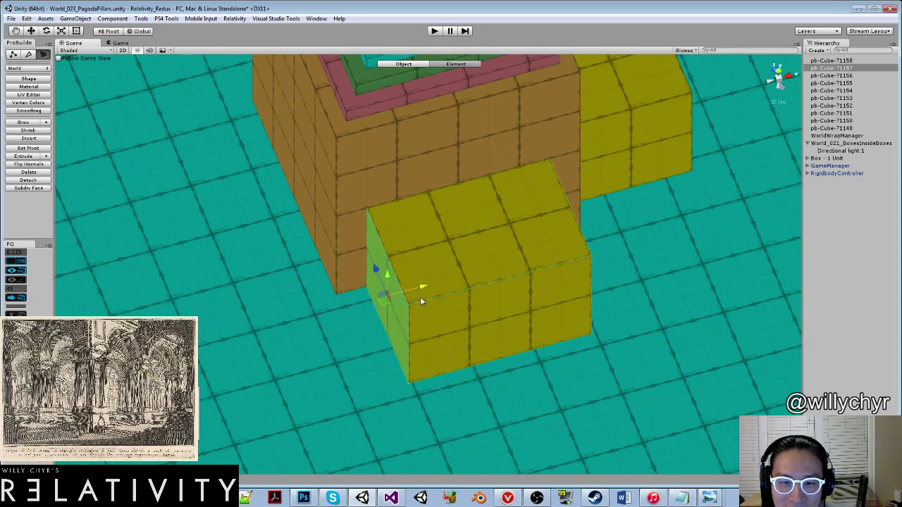
pyautogui.hotkey('ctrl', 'j')
# Duplicate the X-side yellow block and move the copy against the orange block's opposite X-side face.
pyautogui.keyDown('alt'); pyautogui.moveTo(468, 232); pyautogui.dragTo(554, 184); pyautogui.keyUp('alt')
pyautogui.click(555, 186)
pyautogui.scroll(4, 554, 184)
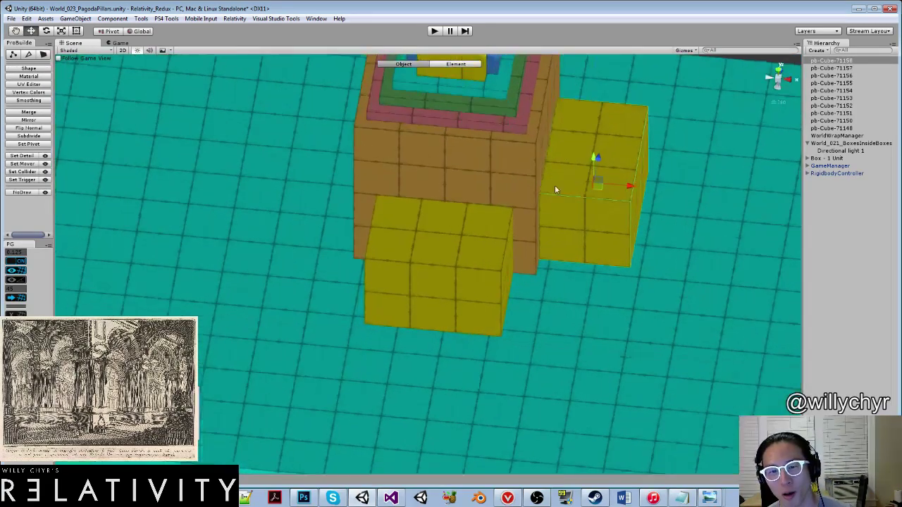
pyautogui.hotkey('ctrl', 'd')
pyautogui.moveTo(622, 177); pyautogui.dragTo(387, 207)
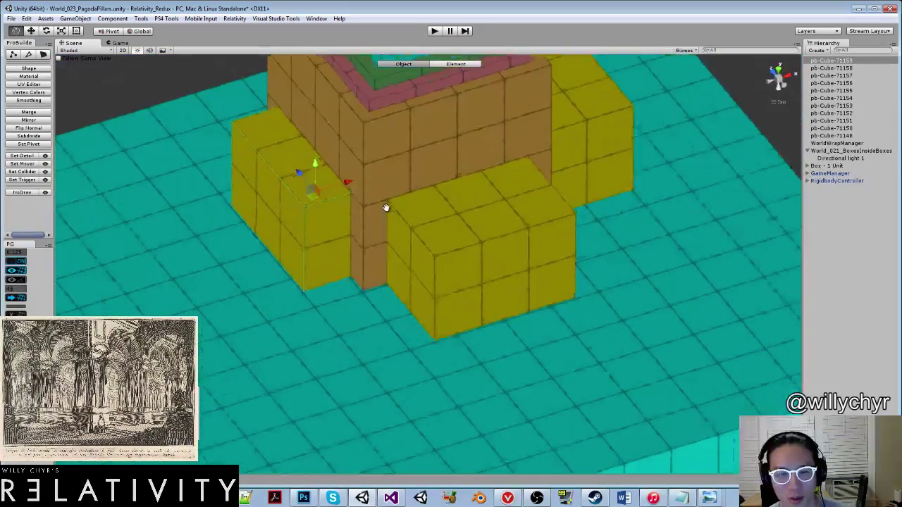
pyautogui.moveTo(387, 207); pyautogui.dragTo(453, 213, button='middle')
pyautogui.scroll(5, 454, 213)
pyautogui.moveTo(493, 175); pyautogui.dragTo(427, 206)
pyautogui.scroll(-5, 550, 248)
# Duplicate the Z-side yellow block and move the copy against the orange block's opposite Z-side face.
pyautogui.click(581, 262)
pyautogui.keyDown('alt'); pyautogui.moveTo(582, 261); pyautogui.dragTo(589, 231); pyautogui.keyUp('alt')
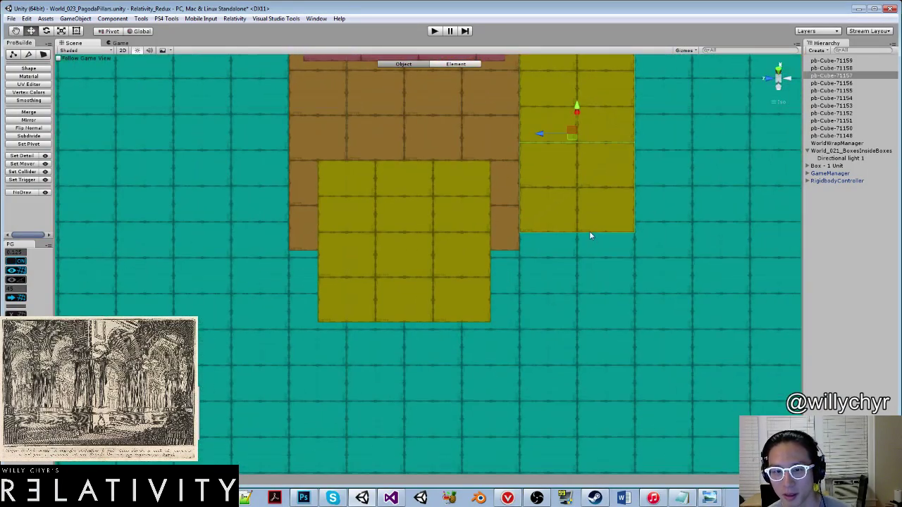
pyautogui.hotkey('ctrl', 'd')
pyautogui.moveTo(543, 134); pyautogui.dragTo(423, 225)
# Raise the teal floor slab so its top meets the undersides of the orange and yellow blocks.
pyautogui.scroll(-5, 224, 181)
pyautogui.click(523, 195)
pyautogui.scroll(-4, 522, 193)
pyautogui.scroll(3, 421, 322)
pyautogui.click(421, 322)
pyautogui.scroll(3, 444, 318)
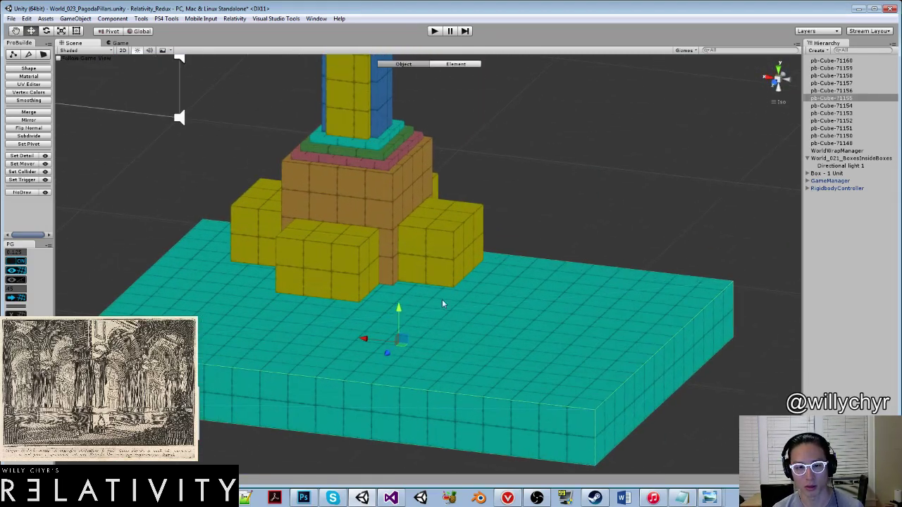
pyautogui.moveTo(396, 305); pyautogui.dragTo(400, 256)
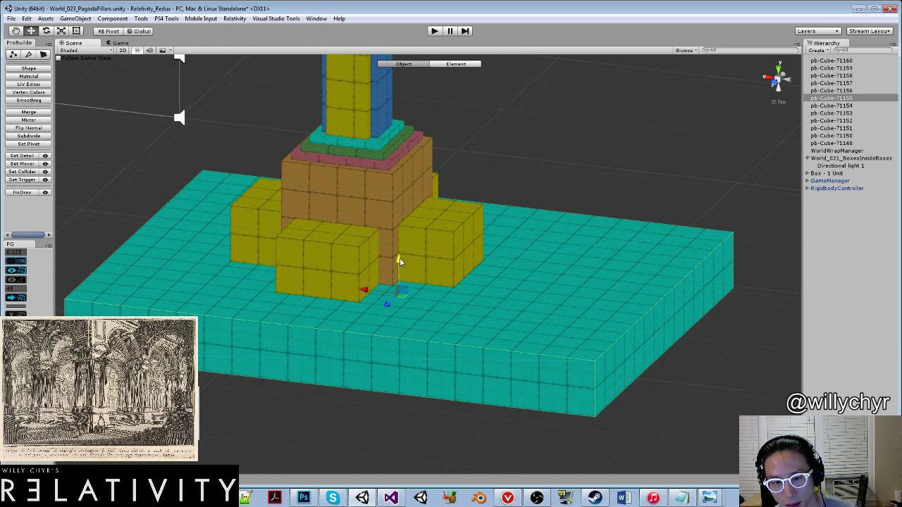
pyautogui.click(445, 237)
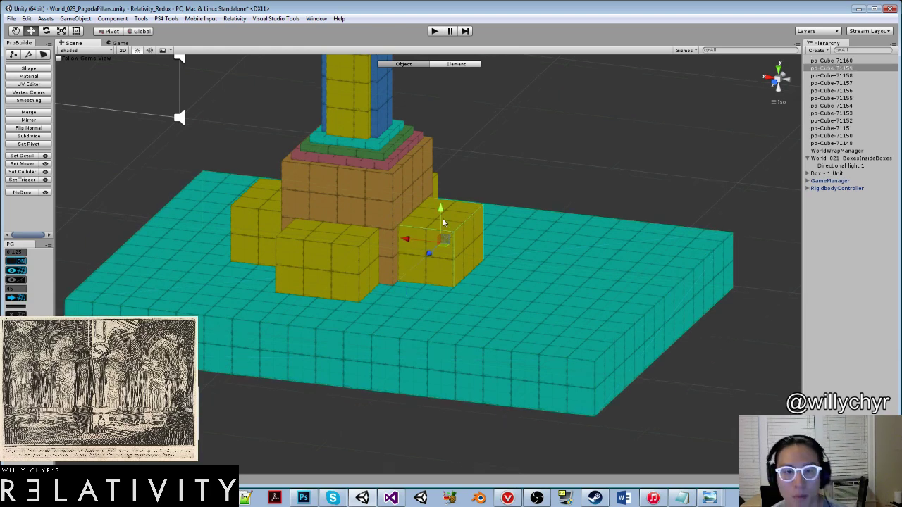
pyautogui.scroll(1, 442, 220)
pyautogui.press('g')
pyautogui.click(322, 238)
pyautogui.moveTo(317, 205); pyautogui.dragTo(316, 237)
pyautogui.hotkey('ctrl', 'z')
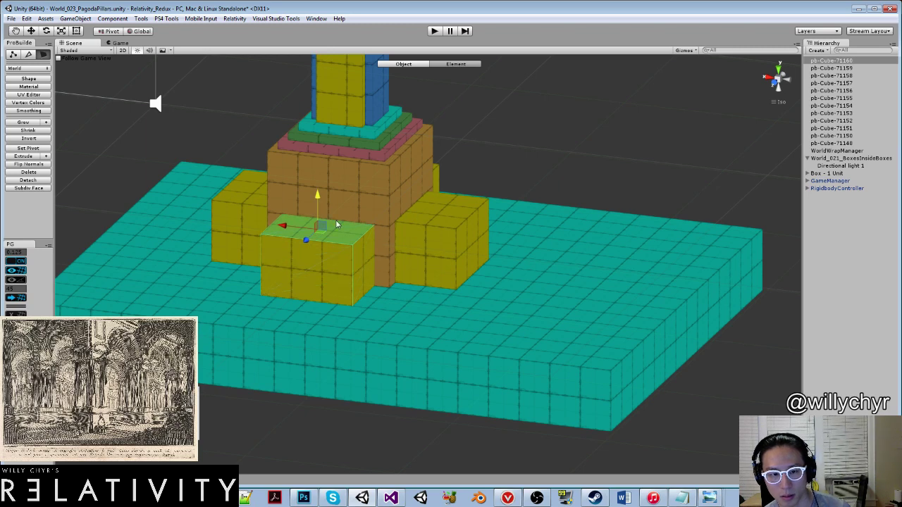
pyautogui.press('g')
pyautogui.hotkey('ctrl', 'j')
# Extend one Z-side and one X-side face of the teal slab outward to enlarge the floor, and reset its pivot.
pyautogui.keyDown('alt'); pyautogui.moveTo(369, 212); pyautogui.dragTo(421, 73, button='right'); pyautogui.keyUp('alt')
pyautogui.keyDown('alt'); pyautogui.moveTo(250, 305); pyautogui.dragTo(425, 340); pyautogui.keyUp('alt')
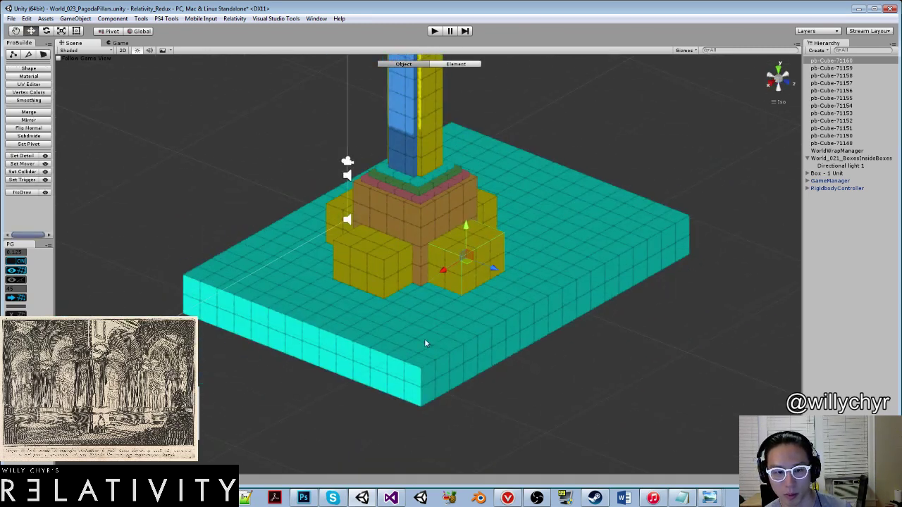
pyautogui.press('g')
pyautogui.click(476, 351)
pyautogui.scroll(-6, 475, 350)
pyautogui.moveTo(551, 311); pyautogui.dragTo(831, 442)
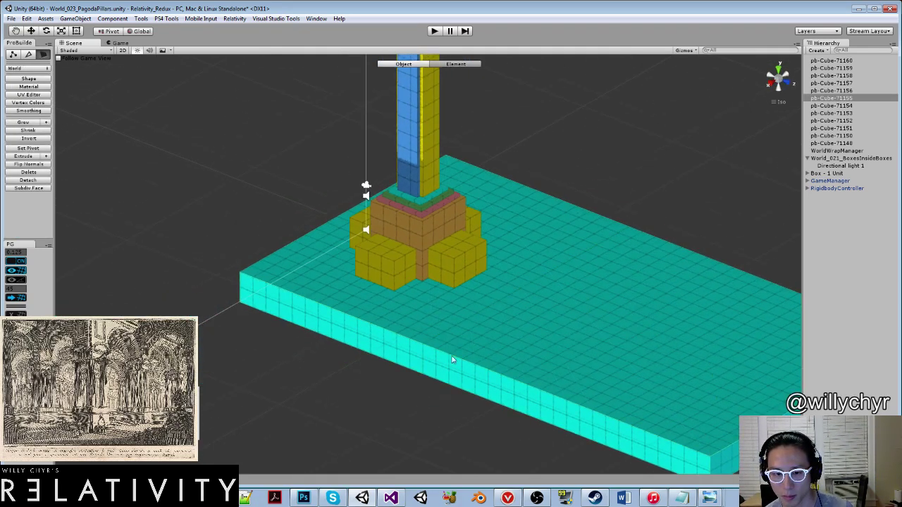
pyautogui.scroll(-5, 453, 360)
pyautogui.click(400, 334)
pyautogui.moveTo(435, 372); pyautogui.dragTo(253, 478)
pyautogui.press('g')
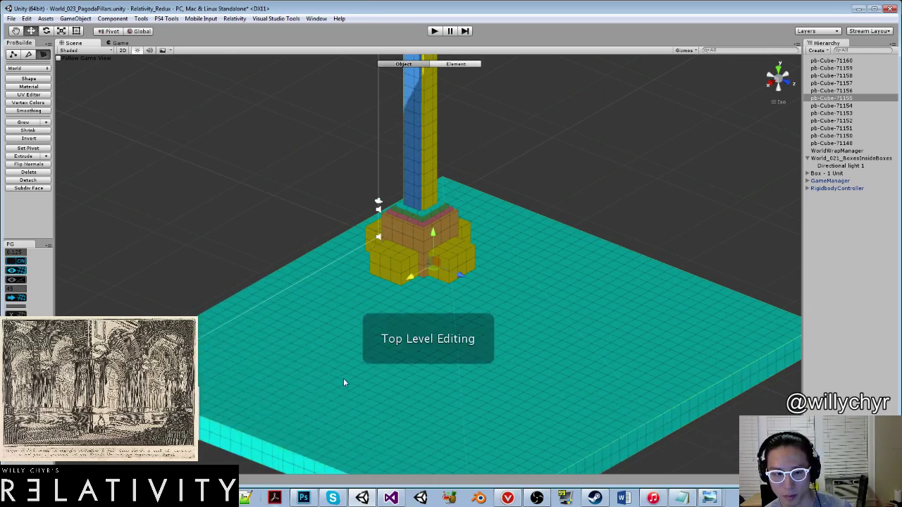
pyautogui.hotkey('ctrl', 'j')
# Extend the teal slab's +Z and +X faces much farther outward to widen the floor again, and reset its pivot.
pyautogui.scroll(-2, 418, 325)
pyautogui.moveTo(469, 344); pyautogui.dragTo(406, 281)
pyautogui.press('g')
pyautogui.click(554, 343)
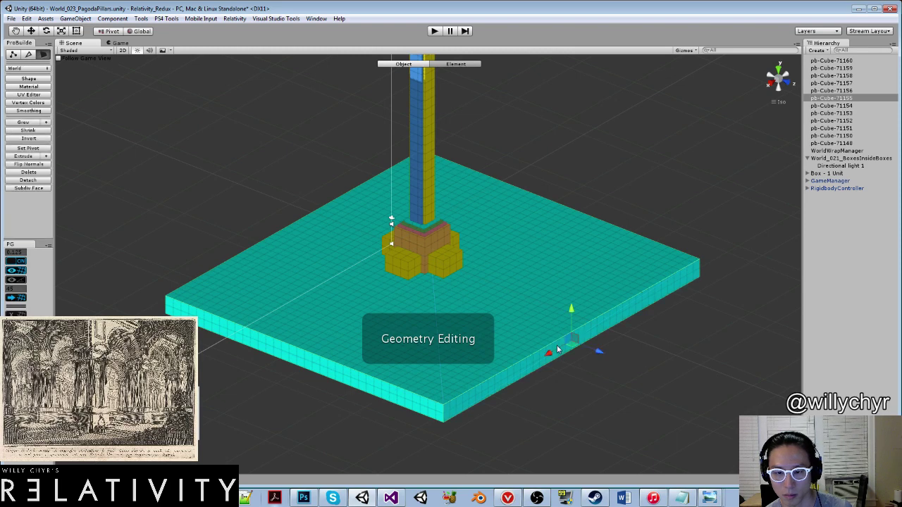
pyautogui.moveTo(601, 354); pyautogui.dragTo(794, 427)
pyautogui.scroll(-1, 513, 348)
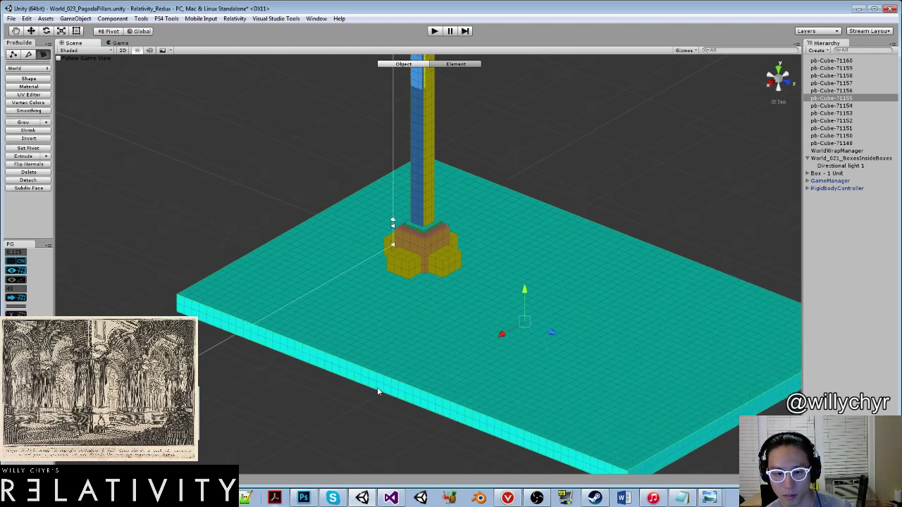
pyautogui.click(388, 422)
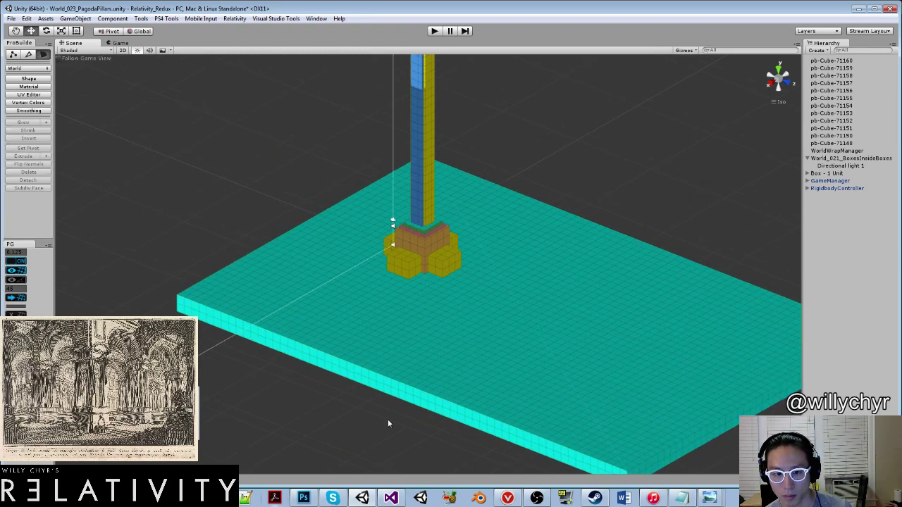
pyautogui.click(355, 393)
pyautogui.moveTo(378, 406); pyautogui.dragTo(143, 128)
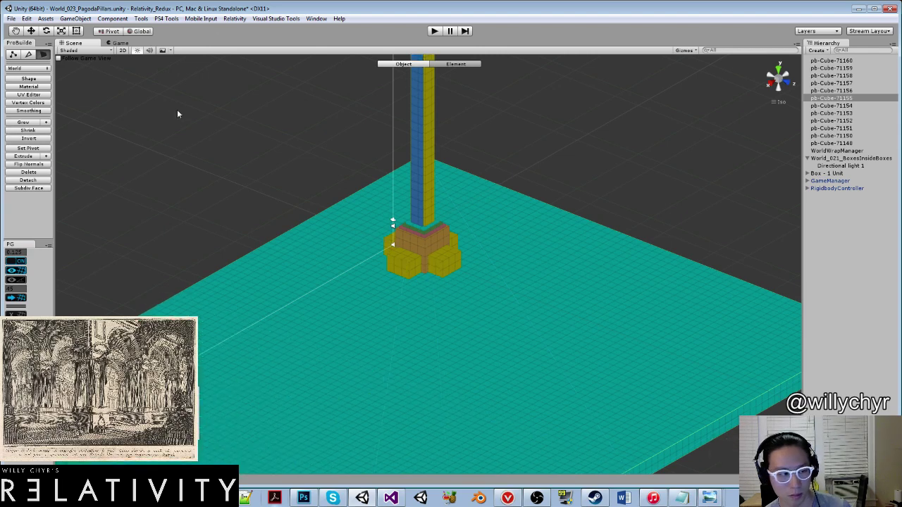
pyautogui.press('g')
pyautogui.hotkey('ctrl', 'j')
# Move the teal floor slab along the X and Z axes so the pillar stands nearer its centre.
pyautogui.scroll(-5, 403, 163)
pyautogui.keyDown('alt'); pyautogui.moveTo(495, 337); pyautogui.dragTo(515, 323); pyautogui.keyUp('alt')
pyautogui.scroll(2, 504, 332)
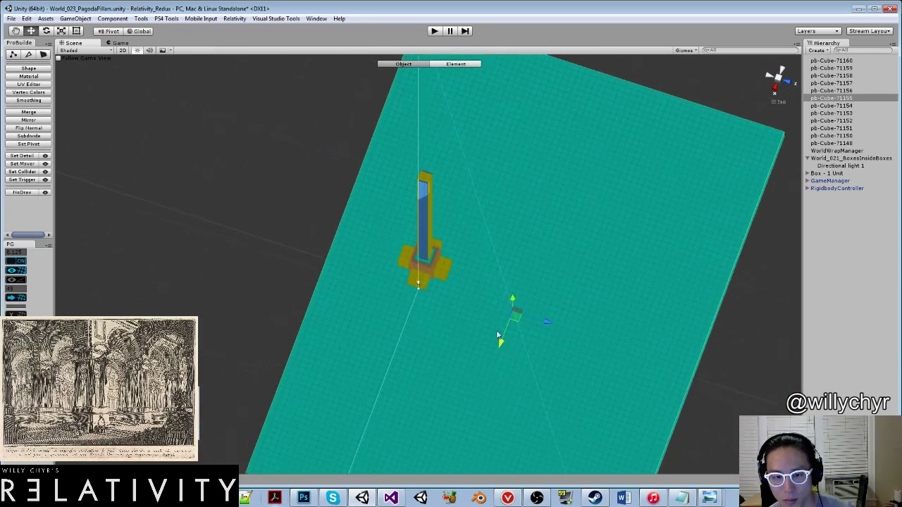
pyautogui.scroll(3, 503, 335)
pyautogui.keyDown('alt'); pyautogui.moveTo(499, 328); pyautogui.dragTo(457, 329); pyautogui.keyUp('alt')
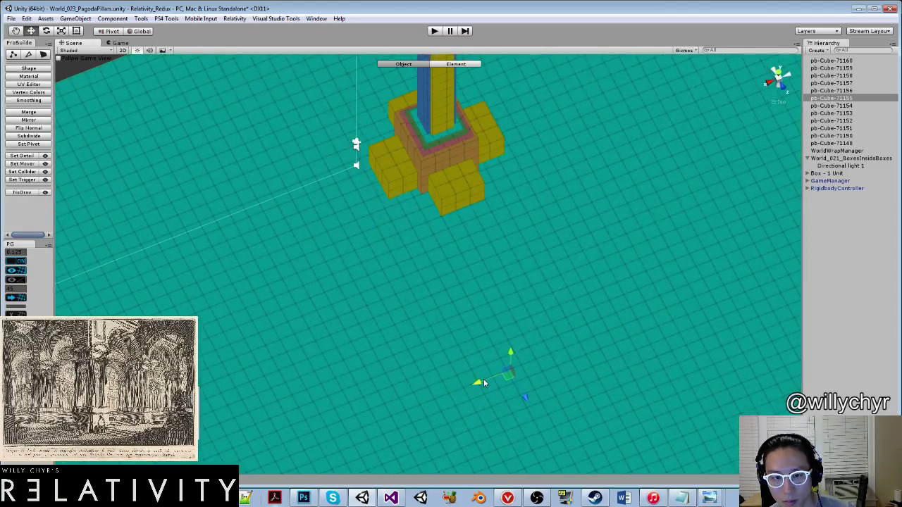
pyautogui.keyDown('alt'); pyautogui.moveTo(485, 372); pyautogui.dragTo(455, 286); pyautogui.keyUp('alt')
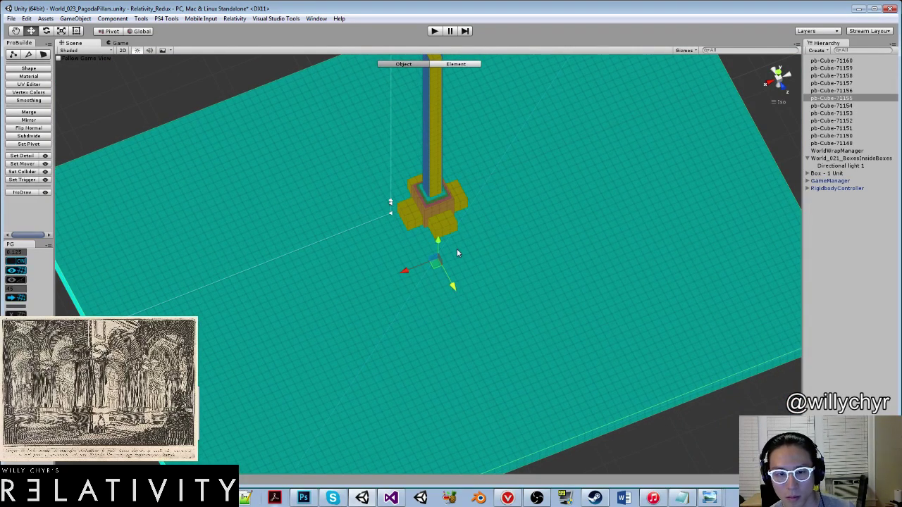
# Play-test the scene by walking around the pillar and viewing its base and full height, and stop the game.
pyautogui.click(435, 32)
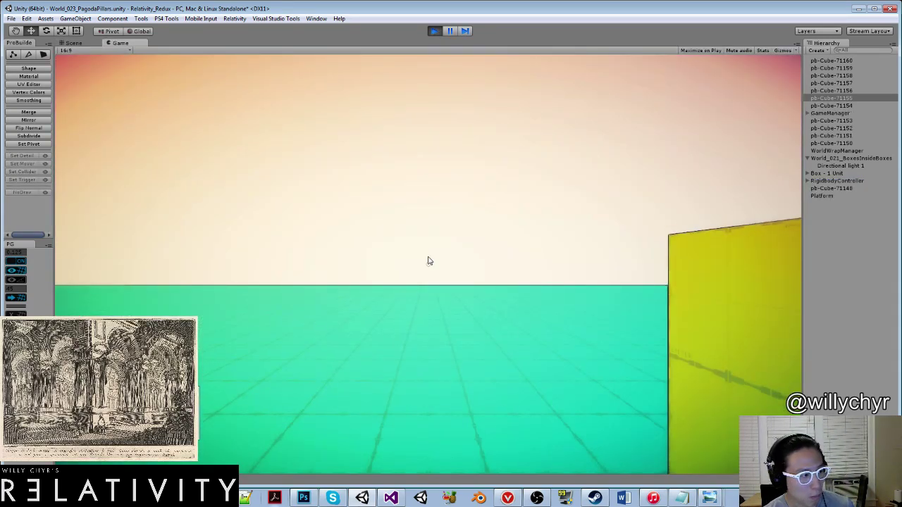
pyautogui.hotkey('ctrl', 'shift', 'p')
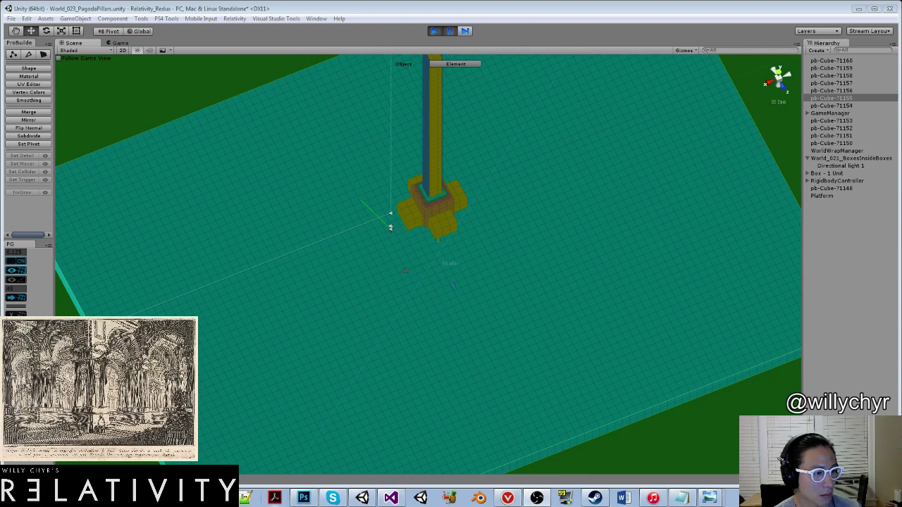
pyautogui.hotkey('ctrl', '2')
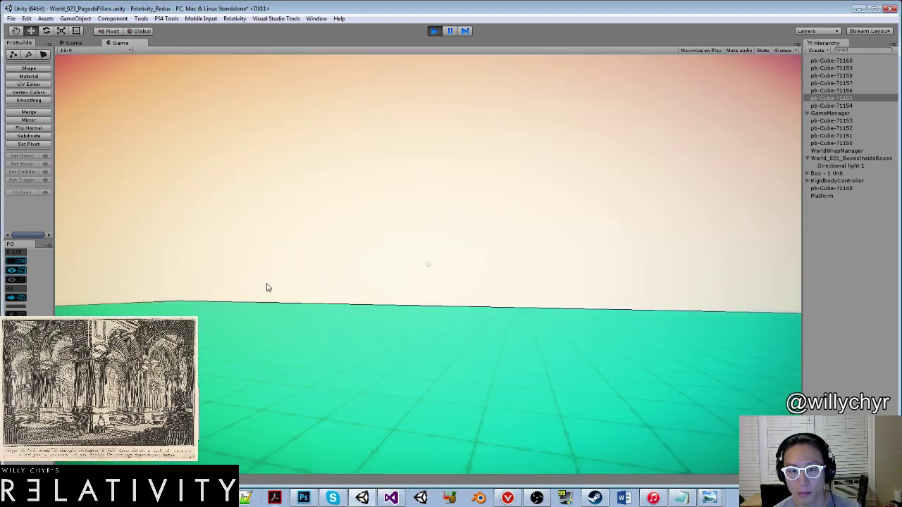
pyautogui.press('s')
pyautogui.press('d')
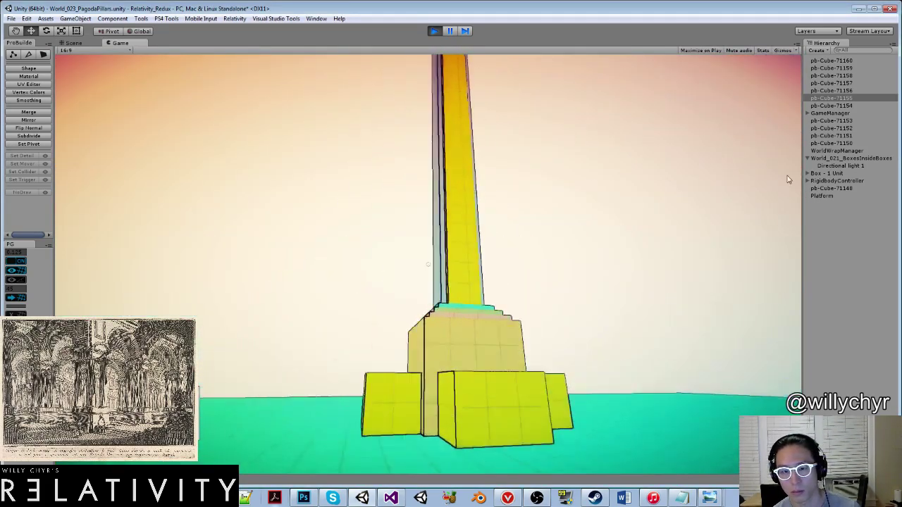
pyautogui.press('d')
pyautogui.press('s')
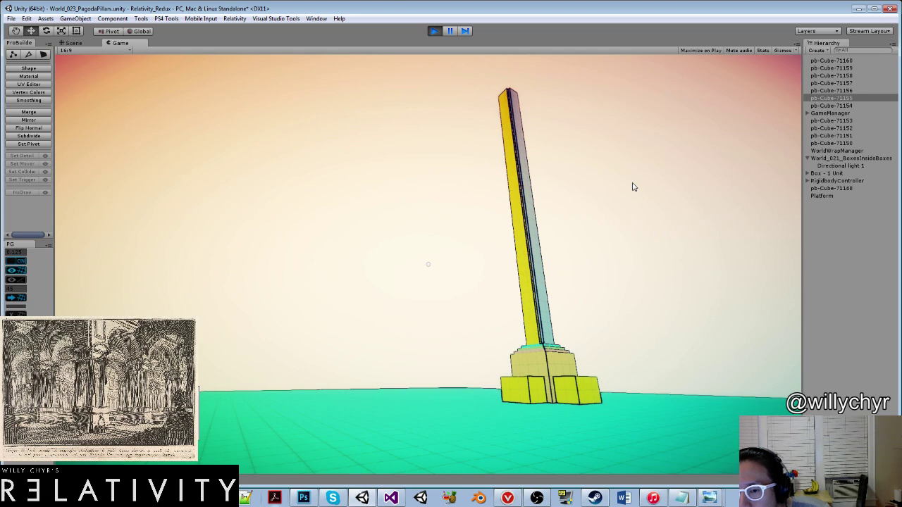
pyautogui.press('w')
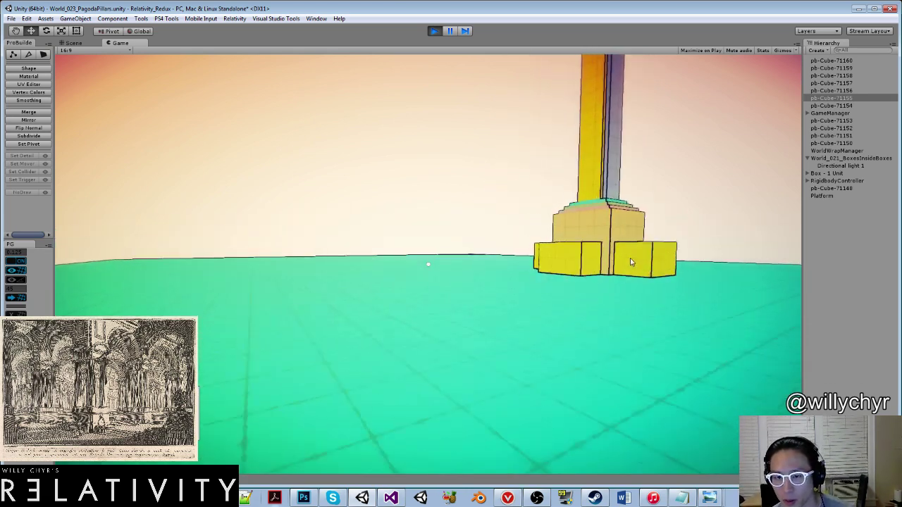
pyautogui.press('d')
pyautogui.hotkey('ctrl', 'p')
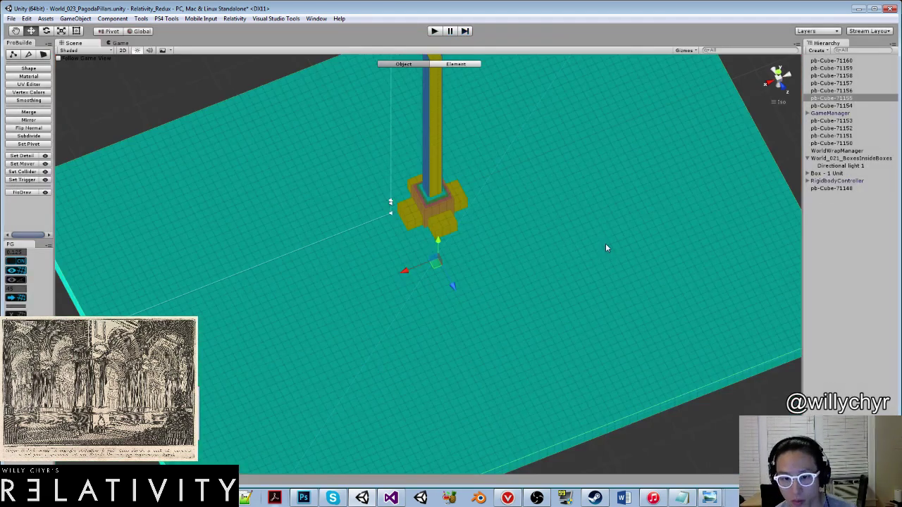
# Raise the four yellow blocks to one matching, higher level against the orange block's sides.
pyautogui.scroll(10, 451, 201)
pyautogui.moveTo(443, 192); pyautogui.dragTo(395, 299, button='middle')
pyautogui.scroll(5, 396, 298)
pyautogui.keyDown('alt'); pyautogui.moveTo(399, 297); pyautogui.dragTo(384, 189); pyautogui.keyUp('alt')
pyautogui.scroll(5, 489, 200)
pyautogui.scroll(-6, 487, 200)
pyautogui.click(482, 205)
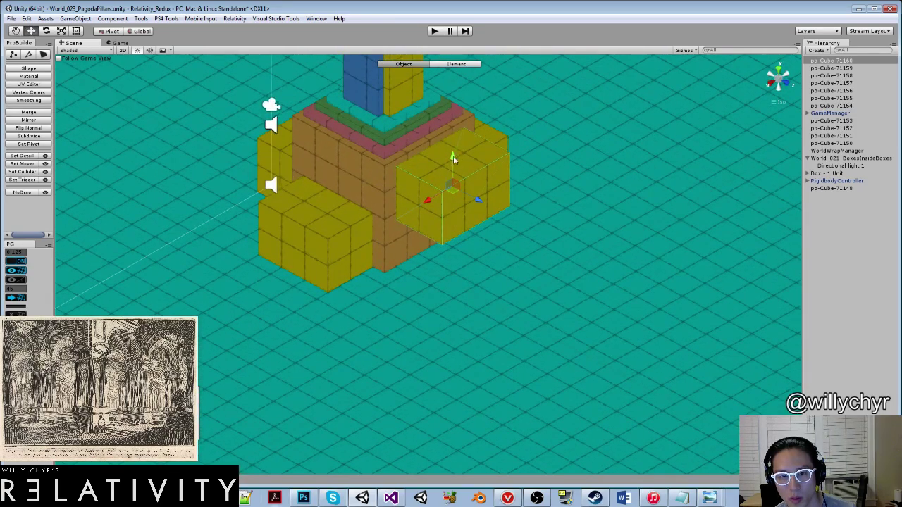
pyautogui.moveTo(453, 159); pyautogui.dragTo(455, 181)
pyautogui.click(314, 226)
pyautogui.keyDown('shift'); pyautogui.click(283, 160); pyautogui.keyUp('shift')
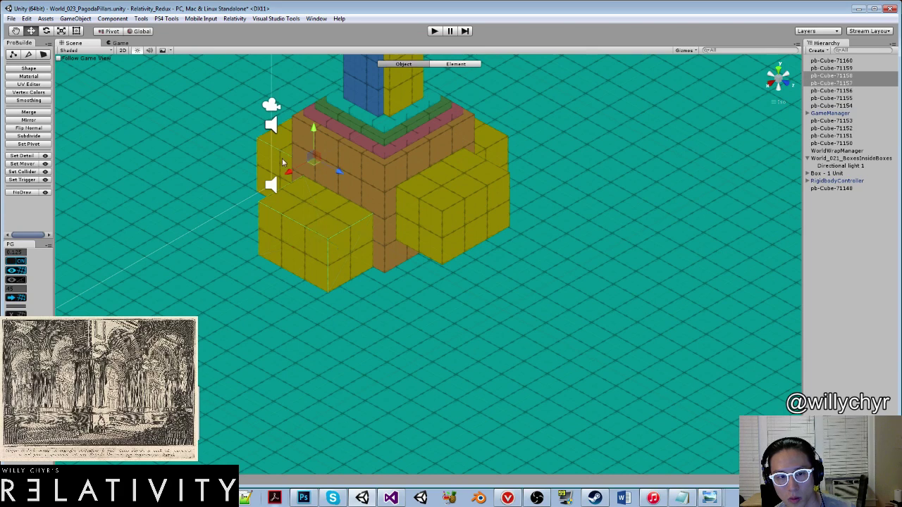
pyautogui.keyDown('shift'); pyautogui.click(495, 148); pyautogui.keyUp('shift')
pyautogui.moveTo(452, 136); pyautogui.dragTo(446, 109)
# Raise the teal floor slab so it buries the lower parts of the orange and yellow blocks.
pyautogui.click(450, 288)
pyautogui.scroll(-5, 451, 287)
pyautogui.moveTo(465, 301); pyautogui.dragTo(557, 174)
pyautogui.scroll(-7, 462, 240)
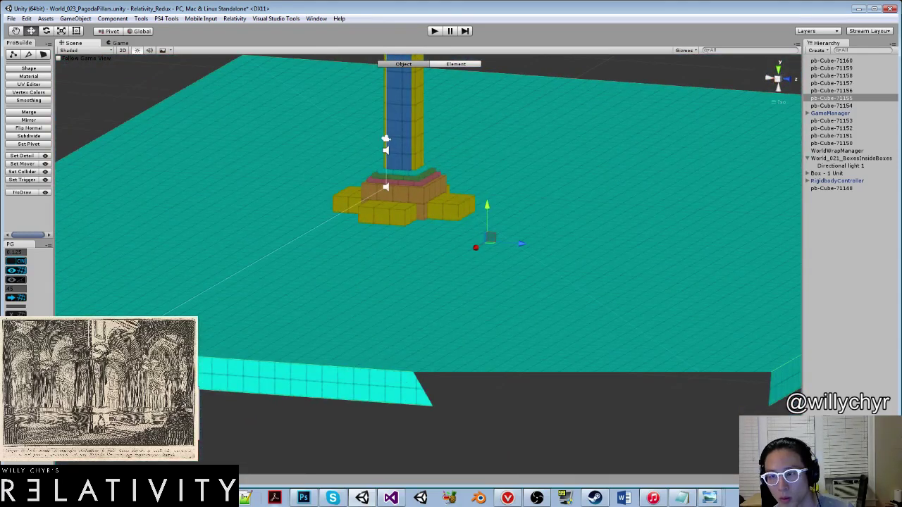
# Play-test the lower-looking pillar base, starting from the RigidbodyController's position and walking around it, and stop the game.
pyautogui.click(835, 181)
pyautogui.scroll(-3, 371, 187)
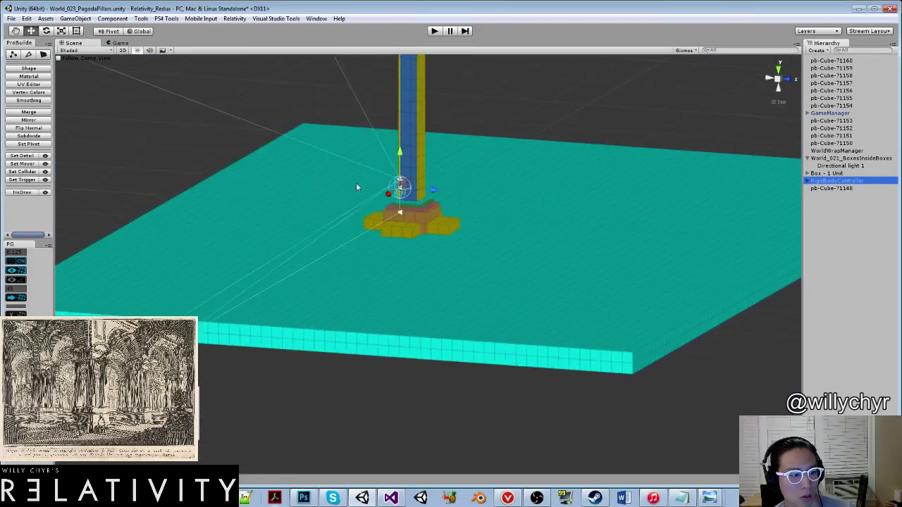
pyautogui.keyDown('alt'); pyautogui.moveTo(355, 185); pyautogui.dragTo(584, 250); pyautogui.keyUp('alt')
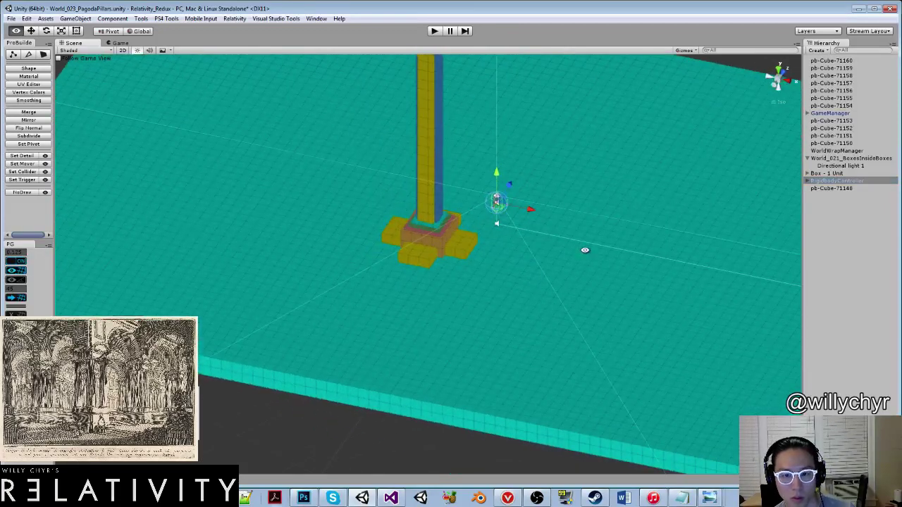
pyautogui.click(434, 31)
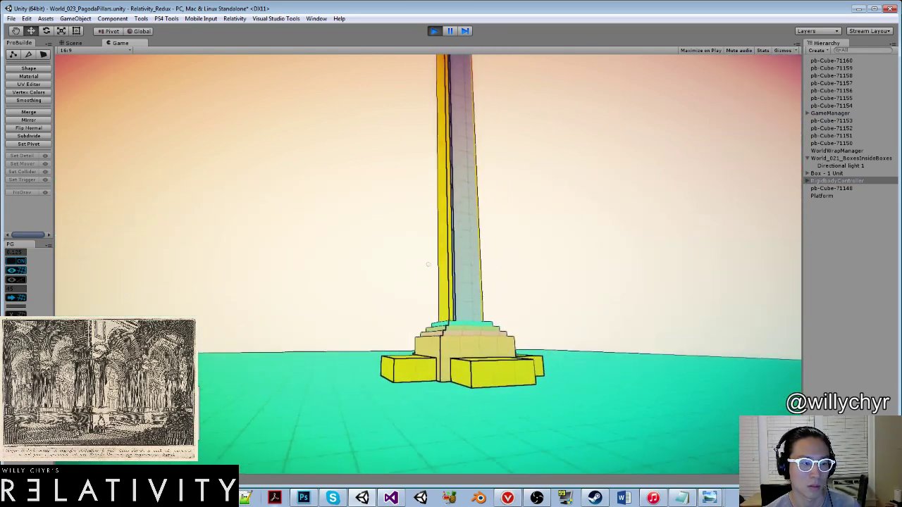
pyautogui.press('d')
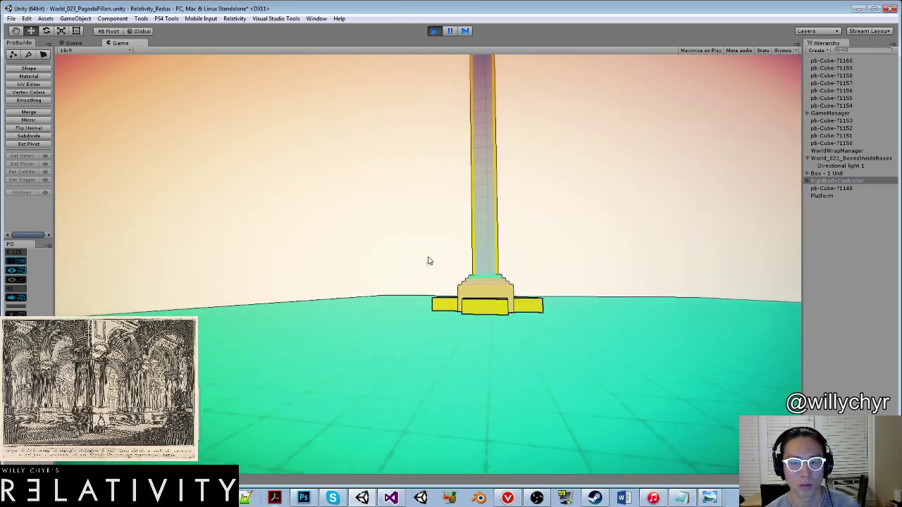
pyautogui.press('d')
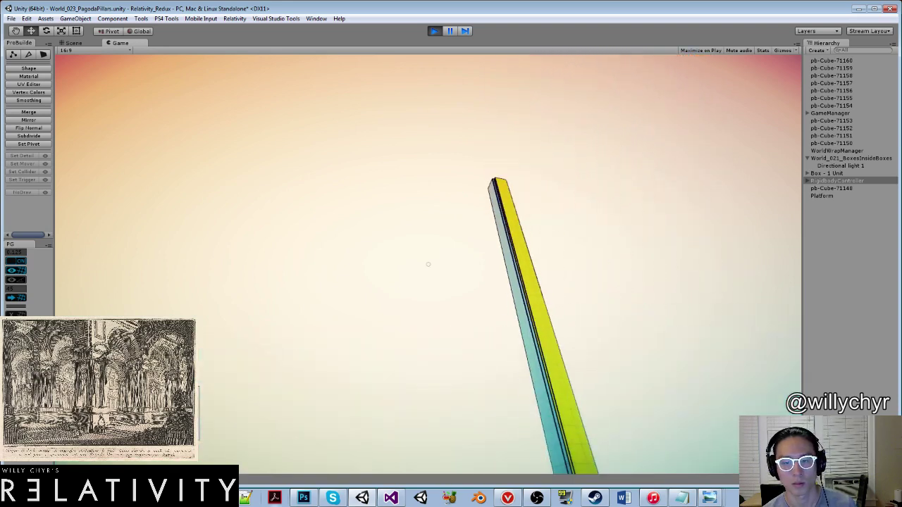
pyautogui.press('Escape')
pyautogui.press('w')
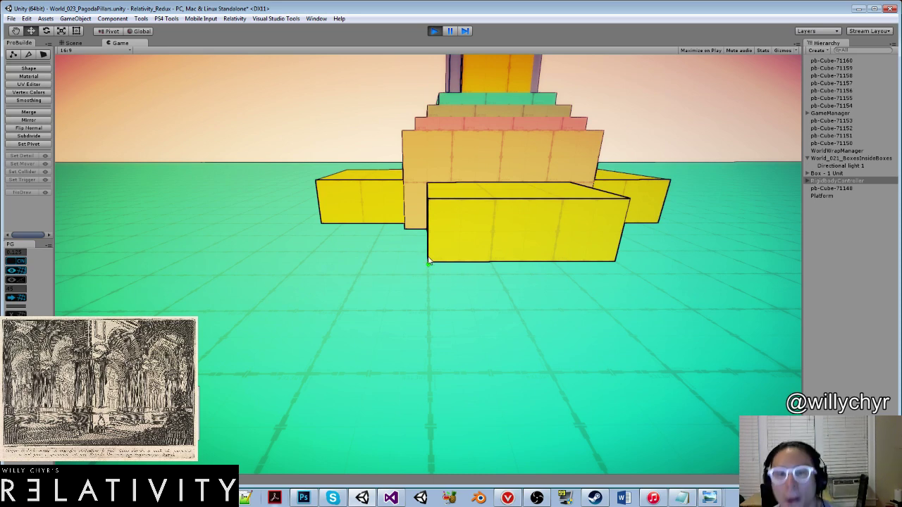
pyautogui.hotkey('ctrl', 'p')
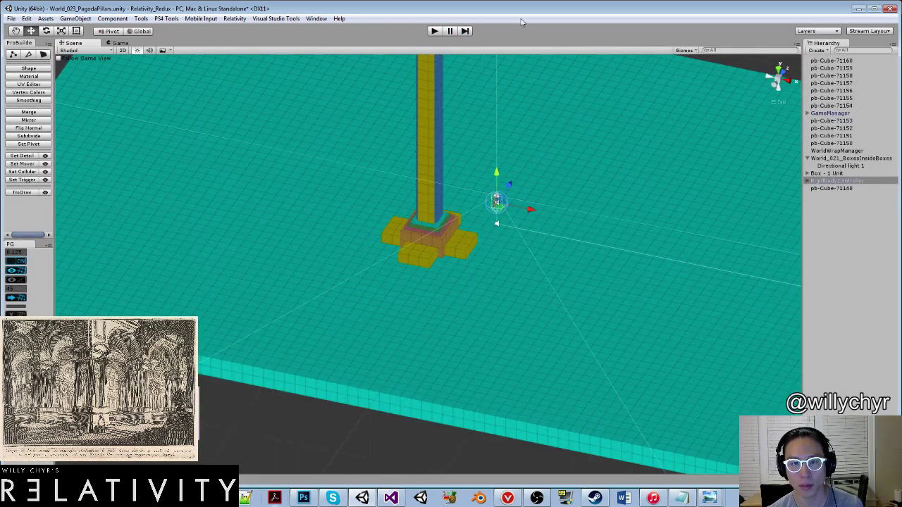
# Place a Staircase 7-Steps prefab on the teal floor beside the pillar and rotate it so its steps face upward.
pyautogui.scroll(-5, 505, 220)
pyautogui.scroll(6, 487, 224)
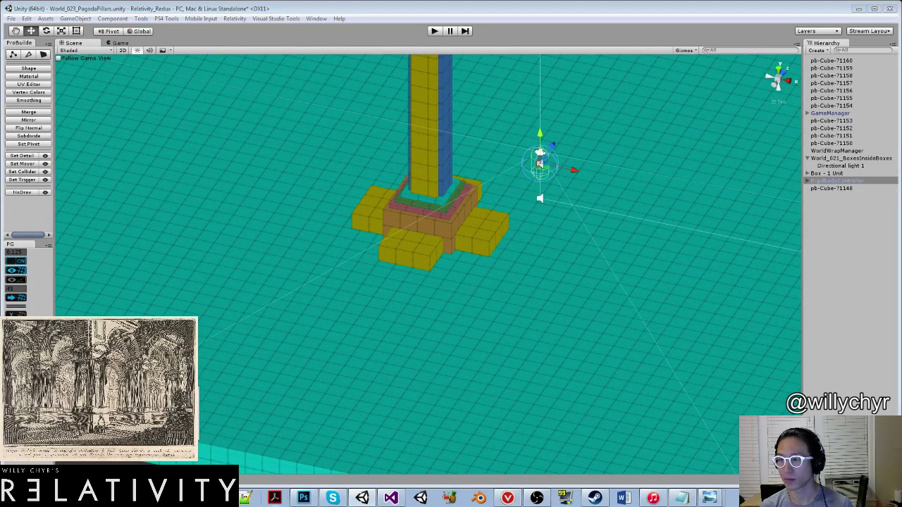
pyautogui.press('Escape')
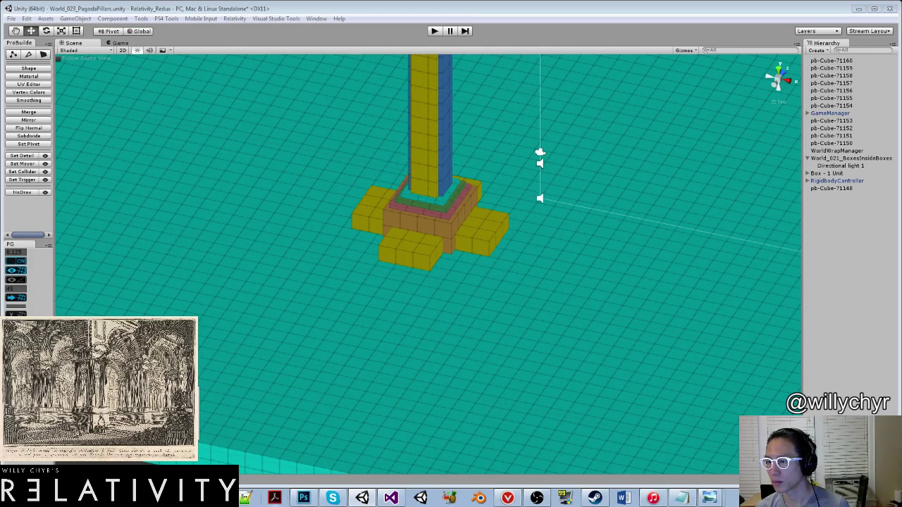
pyautogui.moveTo(901, 285); pyautogui.dragTo(557, 263)
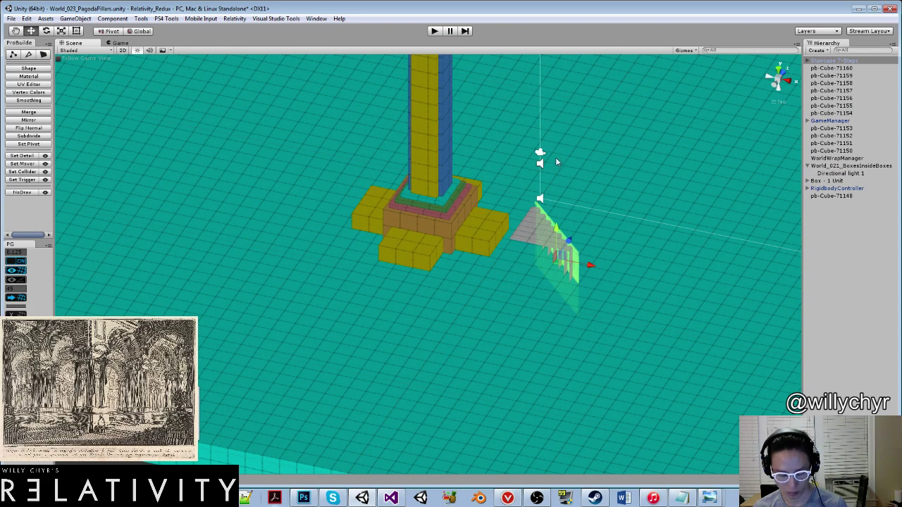
pyautogui.press('e')
pyautogui.moveTo(546, 237); pyautogui.dragTo(525, 311)
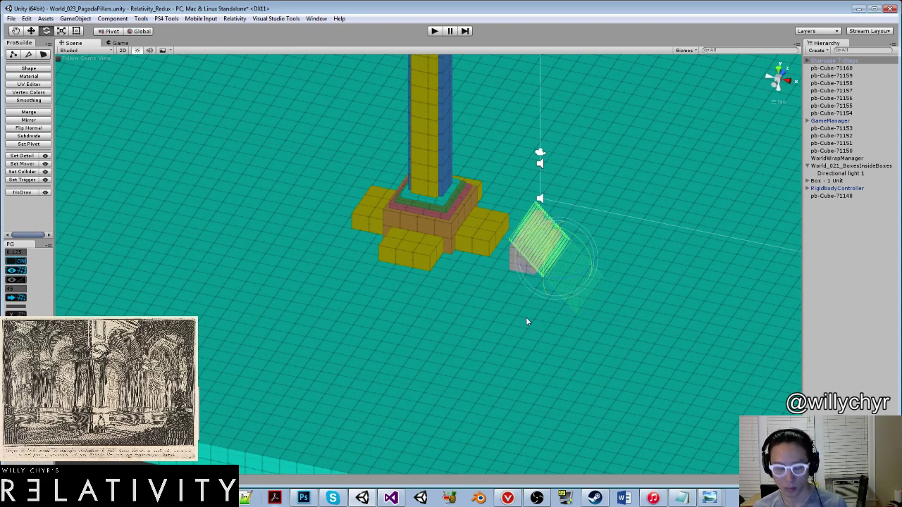
# Raise the staircase until its base rests on the teal floor, and shift it along X away from the yellow block.
pyautogui.press('w')
pyautogui.moveTo(564, 228); pyautogui.dragTo(565, 200)
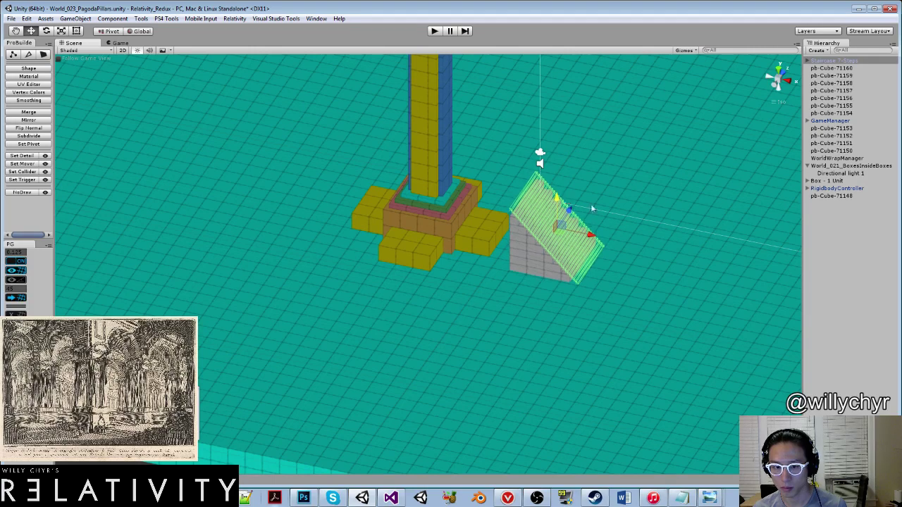
pyautogui.press('f')
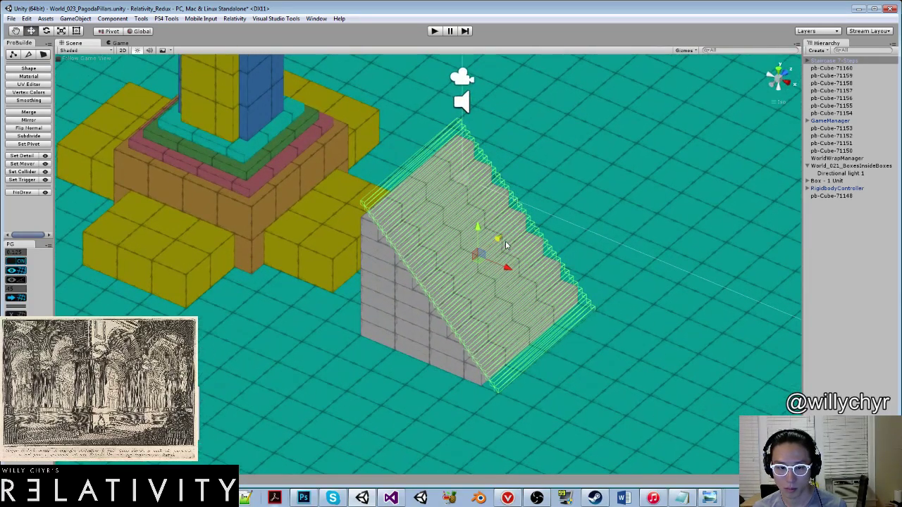
pyautogui.scroll(-2, 505, 245)
pyautogui.moveTo(500, 264); pyautogui.dragTo(554, 302)
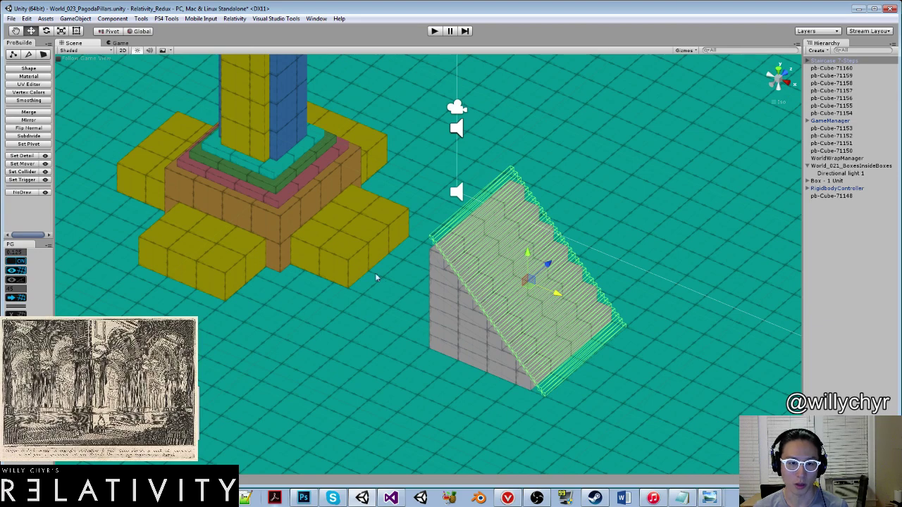
# Select all four yellow blocks around the orange base and delete them.
pyautogui.click(352, 255)
pyautogui.scroll(-6, 353, 255)
pyautogui.keyDown('alt'); pyautogui.moveTo(312, 217); pyautogui.dragTo(426, 331); pyautogui.keyUp('alt')
pyautogui.keyDown('shift'); pyautogui.click(428, 346); pyautogui.keyUp('shift')
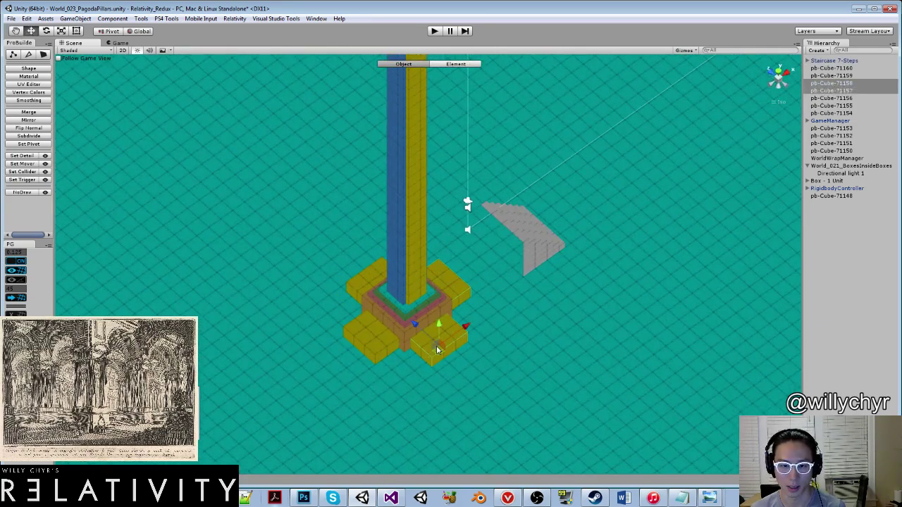
pyautogui.keyDown('shift'); pyautogui.click(376, 342); pyautogui.keyUp('shift')
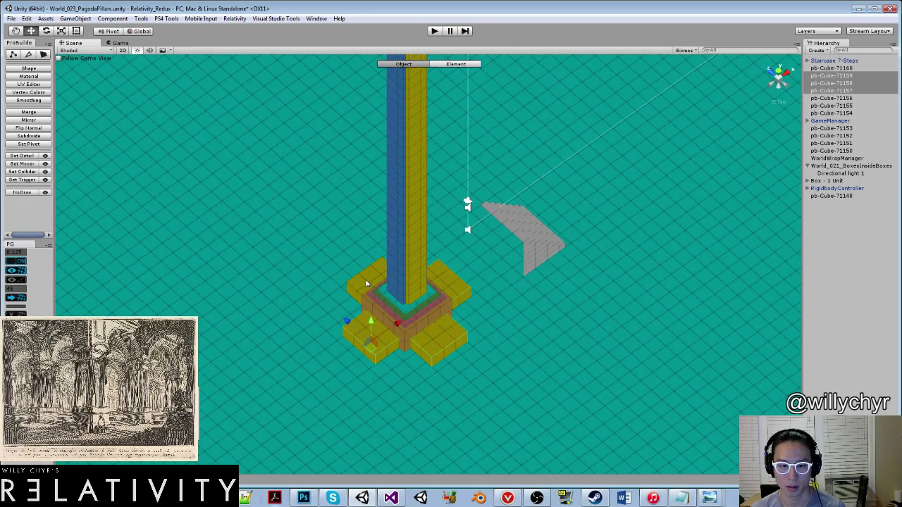
pyautogui.keyDown('shift'); pyautogui.click(365, 279); pyautogui.keyUp('shift')
pyautogui.scroll(-5, 451, 280)
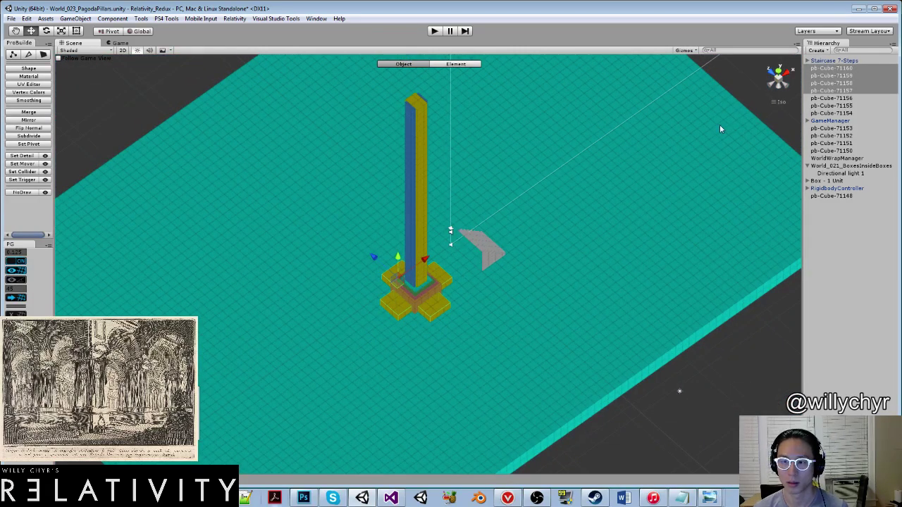
pyautogui.rightClick(844, 77)
pyautogui.click(846, 129)
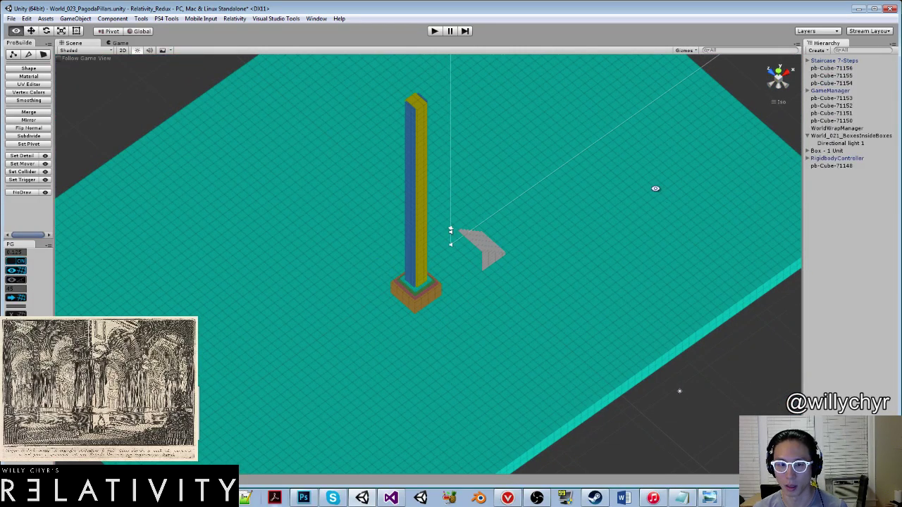
# Lower the teal floor along Y until the whole orange base block stands exposed beneath the pillar.
pyautogui.keyDown('alt'); pyautogui.moveTo(656, 188); pyautogui.dragTo(438, 281); pyautogui.keyUp('alt')
pyautogui.moveTo(438, 281); pyautogui.dragTo(590, 290, button='middle')
pyautogui.click(516, 282)
pyautogui.scroll(2, 518, 279)
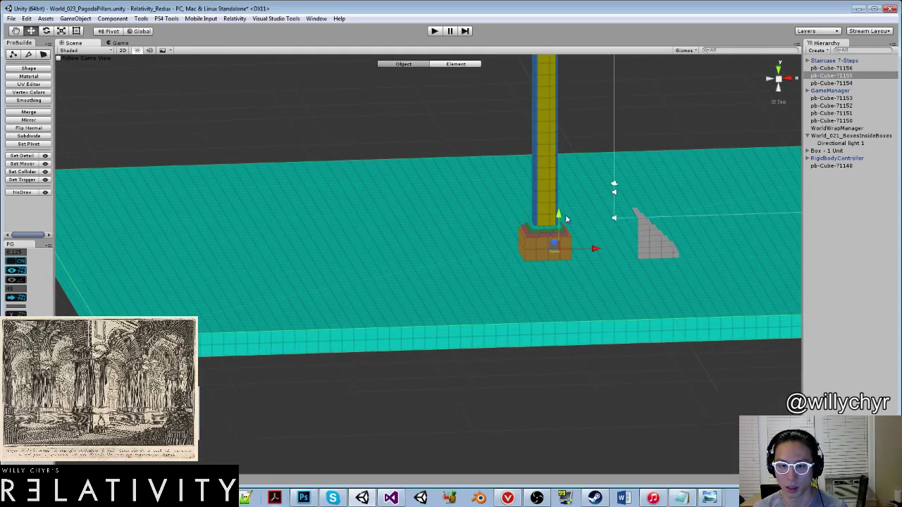
pyautogui.moveTo(562, 216); pyautogui.dragTo(561, 275)
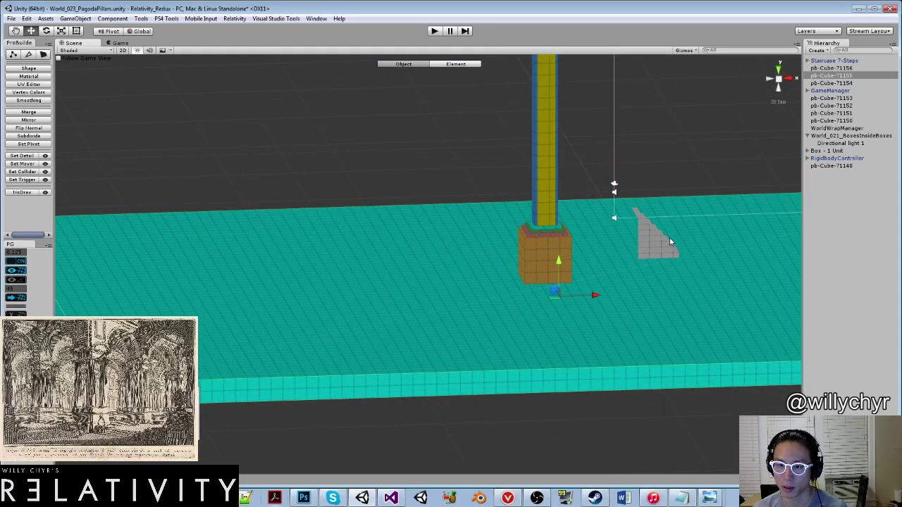
# Move the staircase flush against one side of the orange base and lower it until its top step sits just under the base's upper edge.
pyautogui.keyDown('alt'); pyautogui.moveTo(670, 237); pyautogui.dragTo(577, 277); pyautogui.keyUp('alt')
pyautogui.click(577, 278)
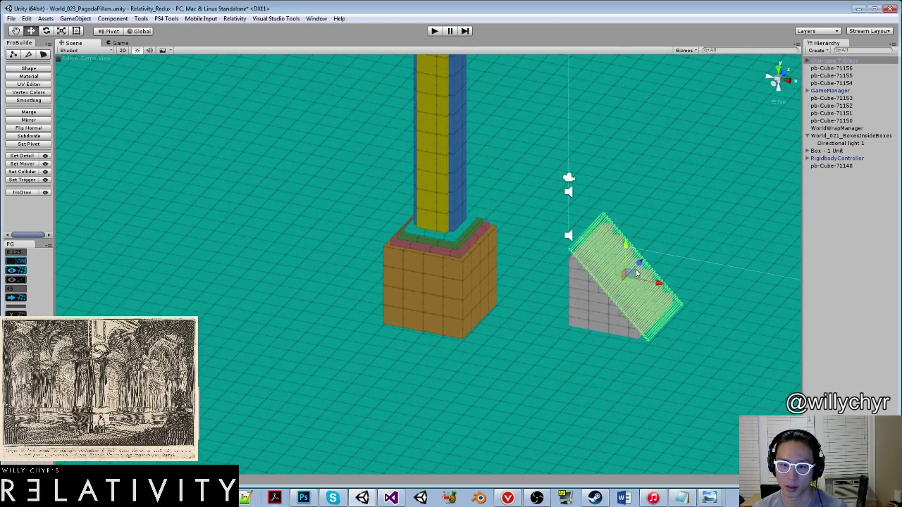
pyautogui.moveTo(656, 282)
pyautogui.mouseDown()
pyautogui.moveTo(518, 235)
pyautogui.moveTo(540, 246)
pyautogui.moveTo(364, 320)
pyautogui.moveTo(648, 293)
pyautogui.mouseUp()
pyautogui.keyDown('alt'); pyautogui.moveTo(425, 291); pyautogui.dragTo(526, 180); pyautogui.keyUp('alt')
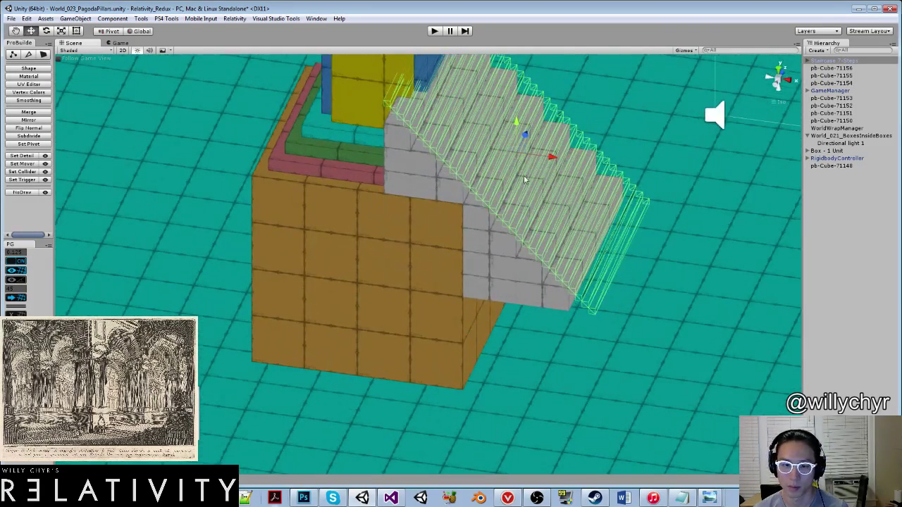
pyautogui.moveTo(517, 127); pyautogui.dragTo(521, 211)
pyautogui.moveTo(549, 255); pyautogui.dragTo(625, 279)
pyautogui.scroll(-4, 567, 249)
pyautogui.scroll(-5, 563, 253)
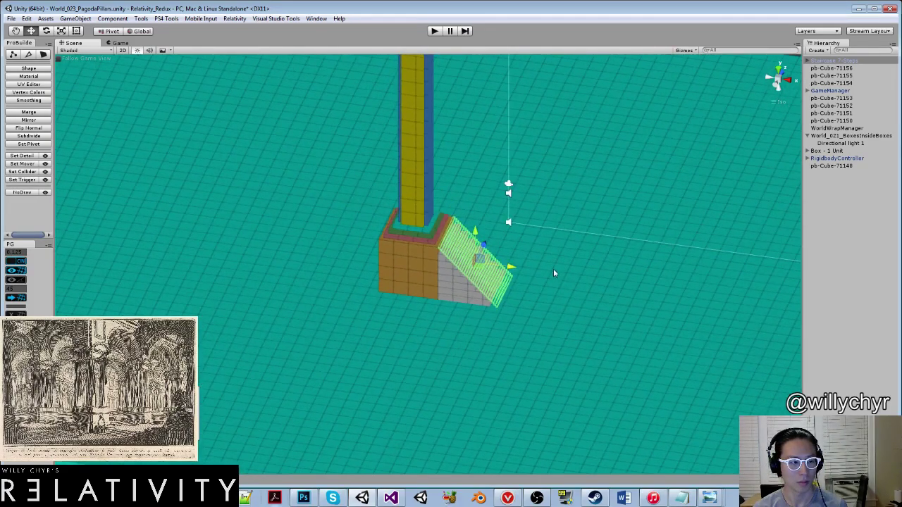
# Duplicate the staircase, rotate the copy a quarter turn and fit it against the adjacent side of the orange base.
pyautogui.keyDown('alt'); pyautogui.moveTo(554, 271); pyautogui.dragTo(419, 258); pyautogui.keyUp('alt')
pyautogui.scroll(-3, 419, 259)
pyautogui.keyDown('alt'); pyautogui.moveTo(553, 310); pyautogui.dragTo(393, 270); pyautogui.keyUp('alt')
pyautogui.scroll(4, 416, 255)
pyautogui.keyDown('alt'); pyautogui.moveTo(452, 229); pyautogui.dragTo(460, 295); pyautogui.keyUp('alt')
pyautogui.hotkey('ctrl', 'd')
pyautogui.hotkey('ctrl', 'd')
pyautogui.moveTo(352, 269); pyautogui.dragTo(547, 285)
pyautogui.press('e')
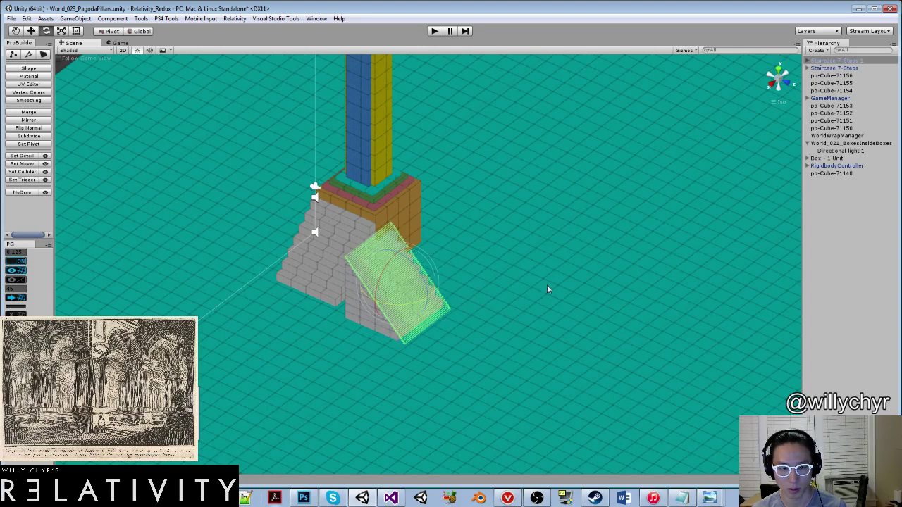
pyautogui.press('w')
pyautogui.keyDown('alt'); pyautogui.moveTo(485, 272); pyautogui.dragTo(404, 292); pyautogui.keyUp('alt')
pyautogui.scroll(5, 380, 293)
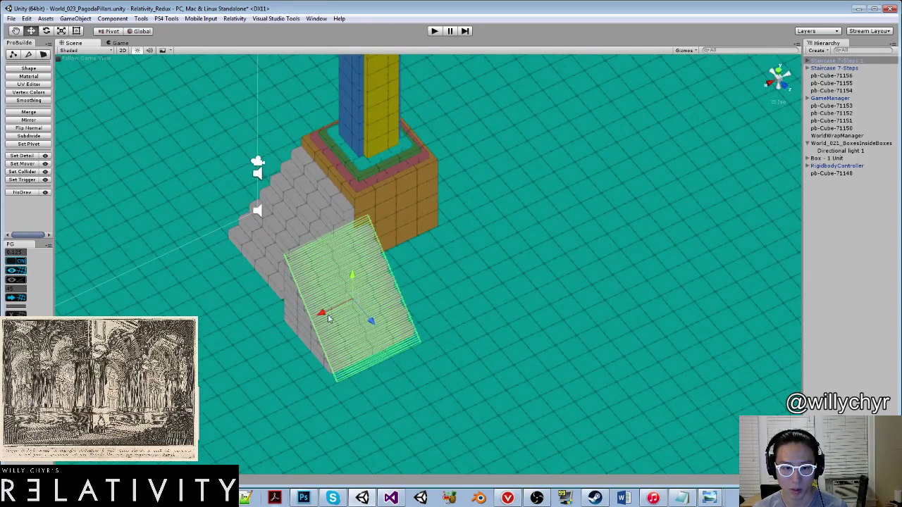
pyautogui.moveTo(328, 315); pyautogui.dragTo(437, 266)
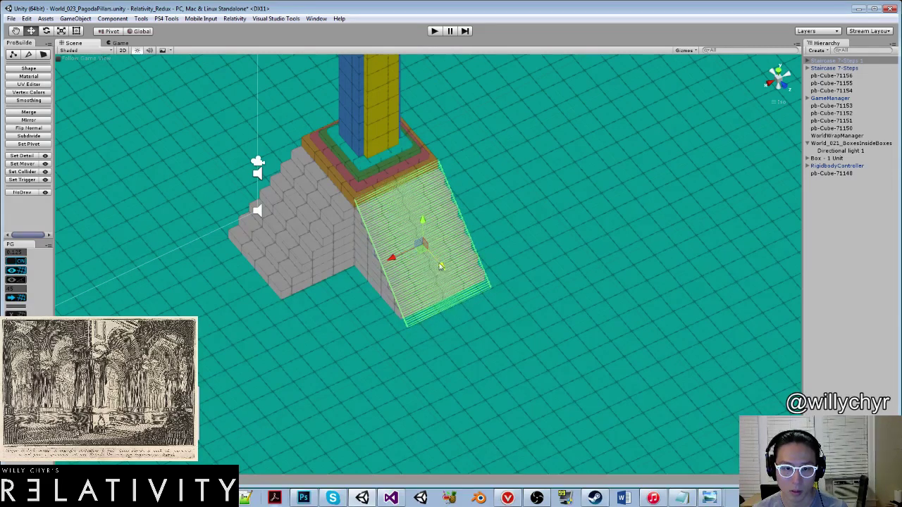
# Add a third staircase by duplicating and rotating, and fit it against the next side of the orange base.
pyautogui.scroll(-5, 439, 267)
pyautogui.hotkey('ctrl', 'd')
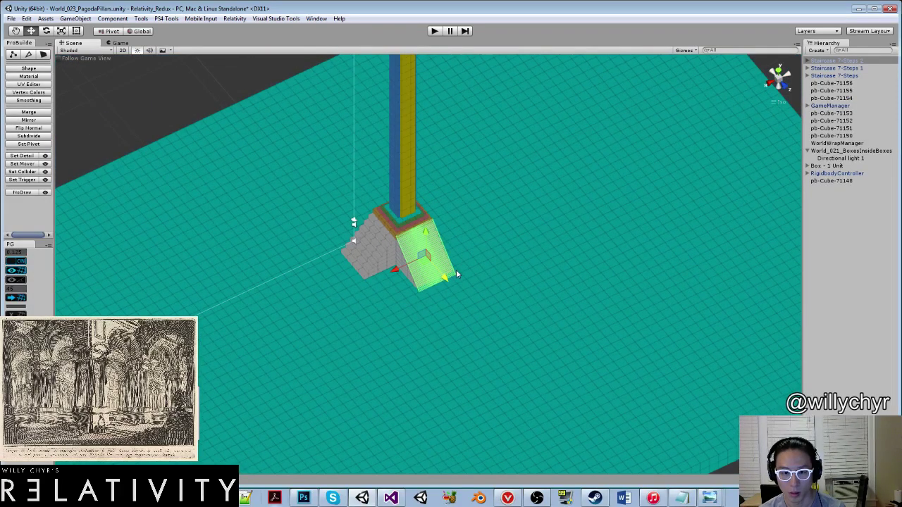
pyautogui.press('e')
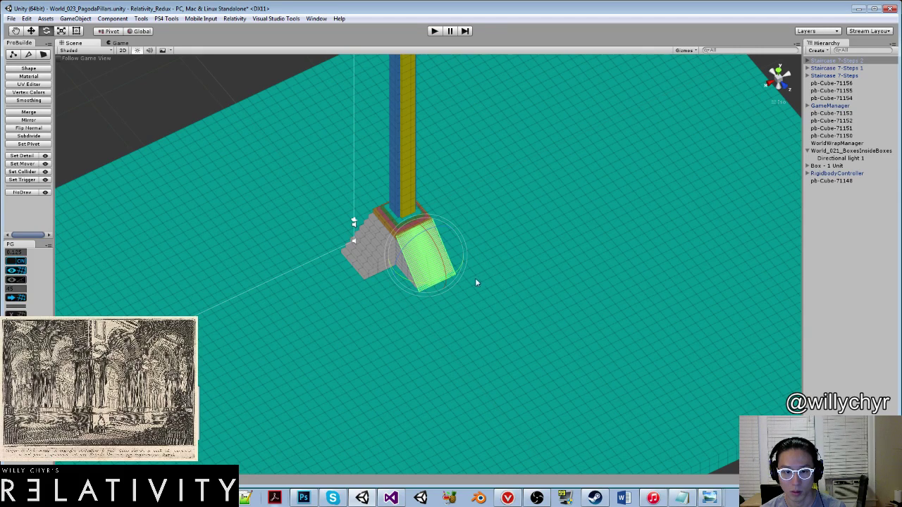
pyautogui.press('w')
pyautogui.keyDown('alt'); pyautogui.moveTo(523, 256); pyautogui.dragTo(480, 307); pyautogui.keyUp('alt')
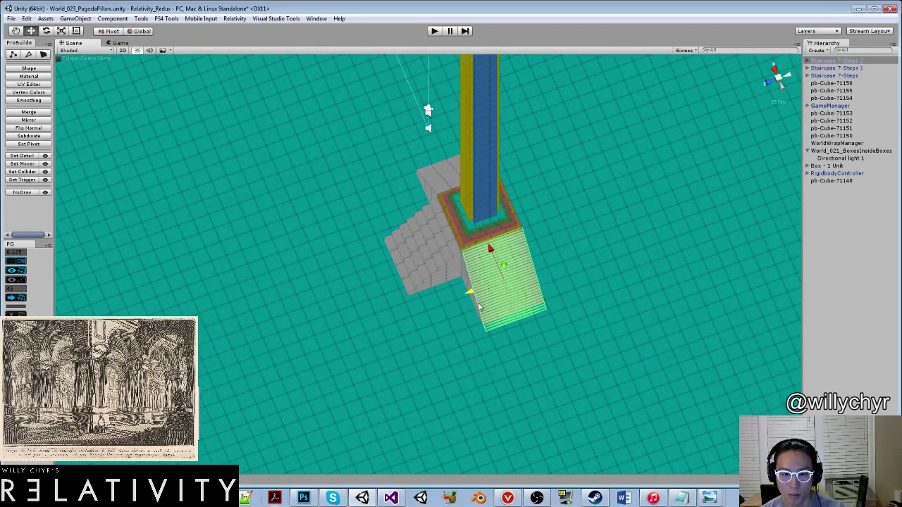
# Duplicate and rotate a fourth staircase and place it on the remaining open side of the orange base.
pyautogui.hotkey('ctrl', 'd')
pyautogui.press('e')
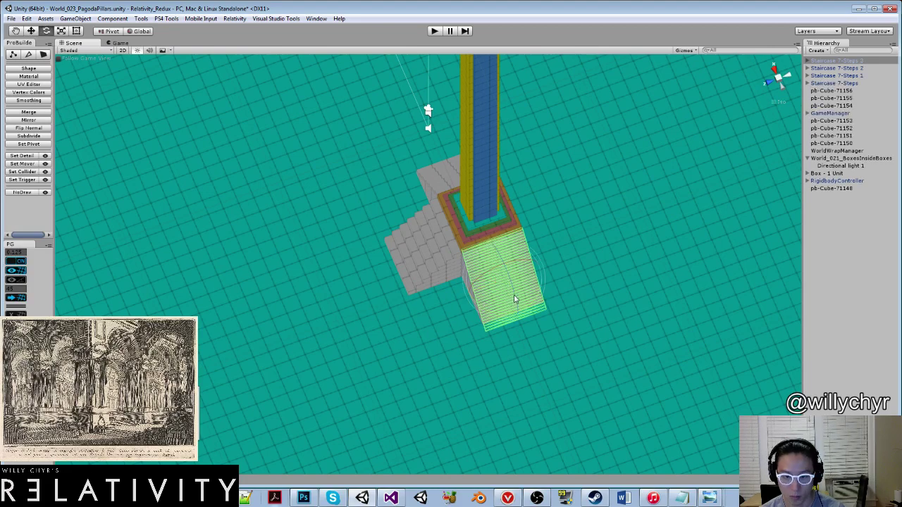
pyautogui.moveTo(541, 314); pyautogui.dragTo(521, 278)
pyautogui.press('w')
pyautogui.moveTo(463, 304); pyautogui.dragTo(495, 229)
pyautogui.moveTo(503, 375); pyautogui.dragTo(597, 205)
pyautogui.scroll(-6, 564, 332)
pyautogui.click(576, 373)
# Play-test the pillar with staircases on all four sides of its base, and stop the game.
pyautogui.keyDown('alt'); pyautogui.moveTo(499, 220); pyautogui.dragTo(592, 264); pyautogui.keyUp('alt')
pyautogui.click(434, 31)
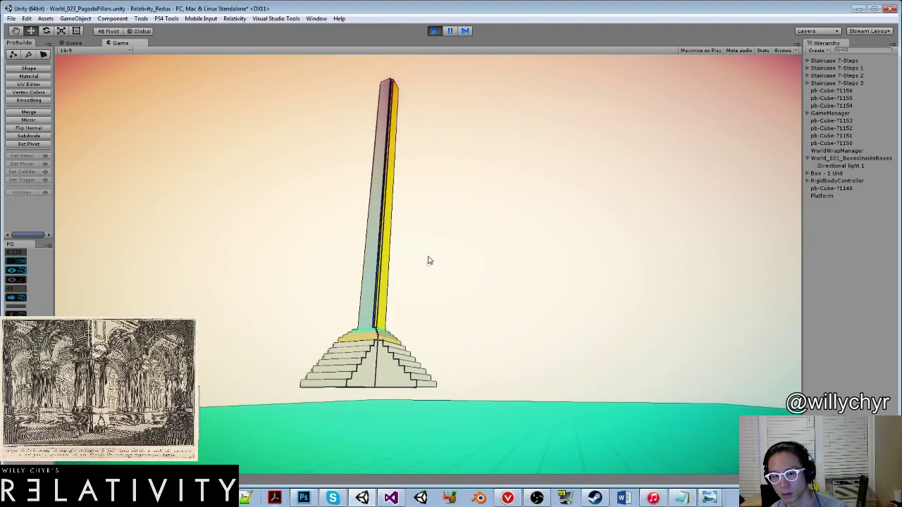
pyautogui.press('Escape')
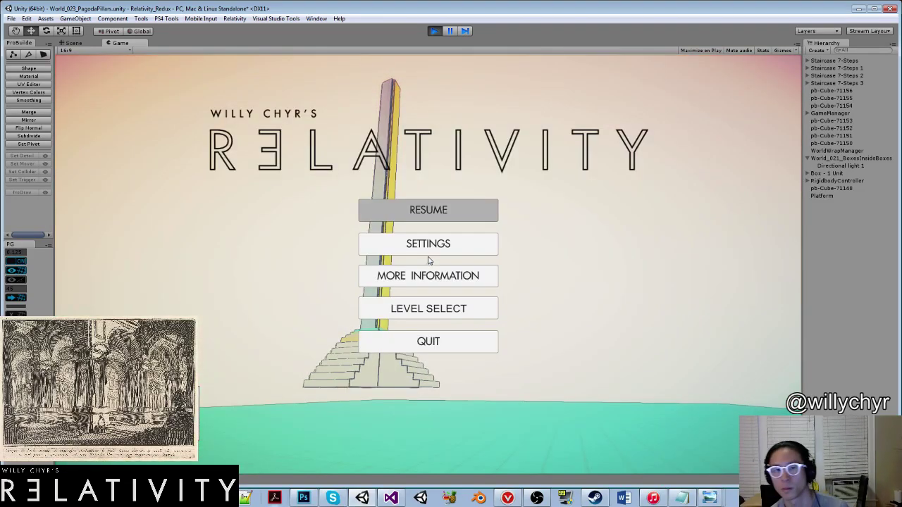
pyautogui.click(435, 31)
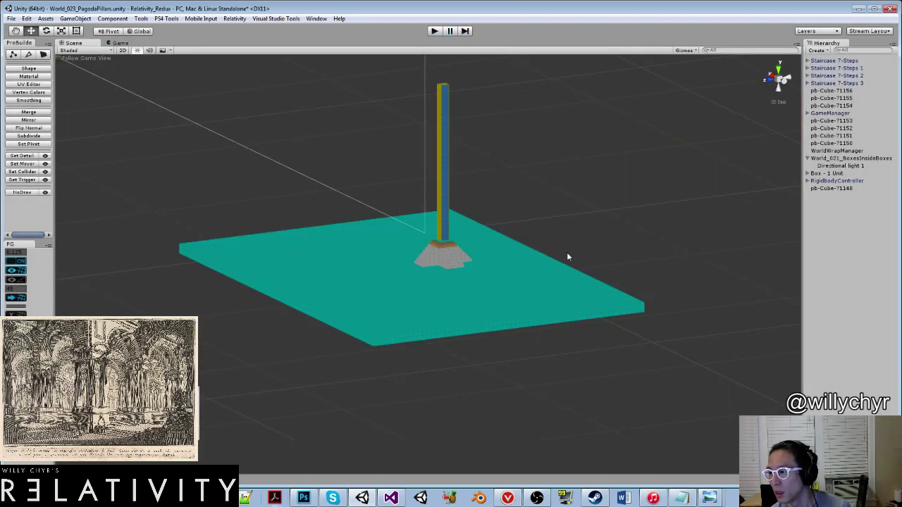
# Raise the teal floor until it meets the bottom steps of the four staircases, and save the scene.
pyautogui.click(539, 311)
pyautogui.scroll(10, 474, 308)
pyautogui.keyDown('alt'); pyautogui.moveTo(474, 308); pyautogui.dragTo(592, 259); pyautogui.keyUp('alt')
pyautogui.scroll(3, 442, 251)
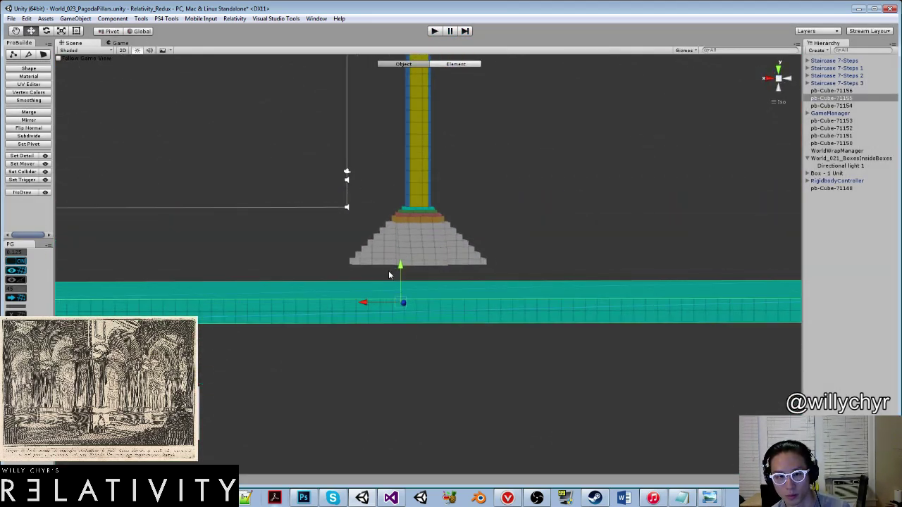
pyautogui.moveTo(402, 267); pyautogui.dragTo(404, 244)
pyautogui.keyDown('alt'); pyautogui.moveTo(453, 231); pyautogui.dragTo(460, 228); pyautogui.keyUp('alt')
pyautogui.click(531, 197)
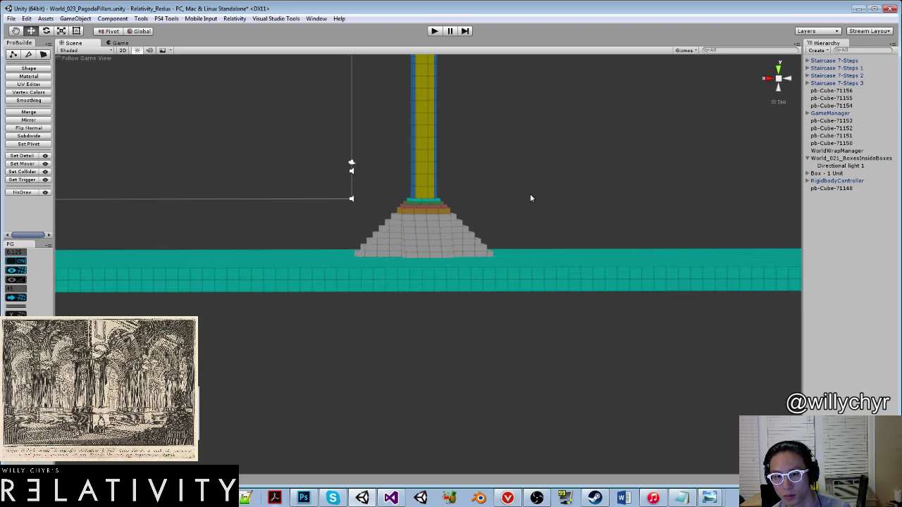
pyautogui.keyDown('alt'); pyautogui.moveTo(531, 198); pyautogui.dragTo(690, 317); pyautogui.keyUp('alt')
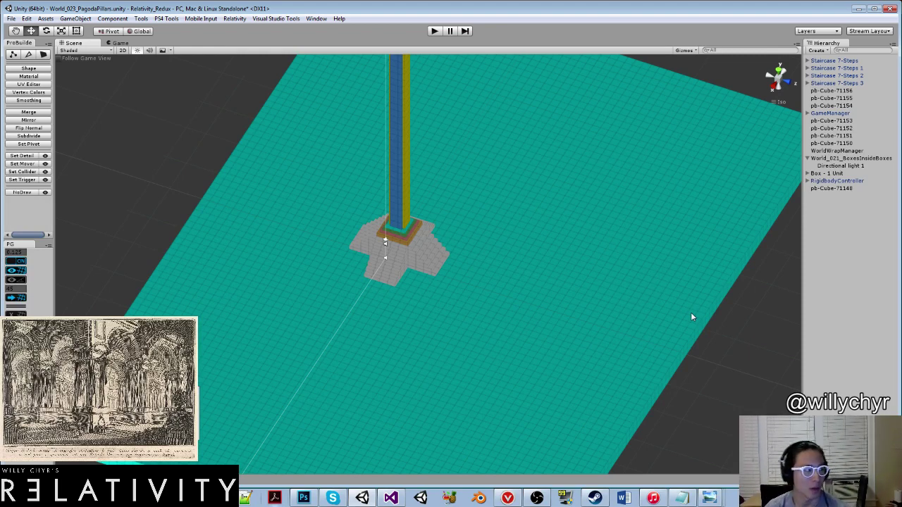
pyautogui.hotkey('ctrl', 's')
# Place a copy of the orange base block over open floor away from the pillar and select one of its side faces for editing.
pyautogui.scroll(10, 431, 290)
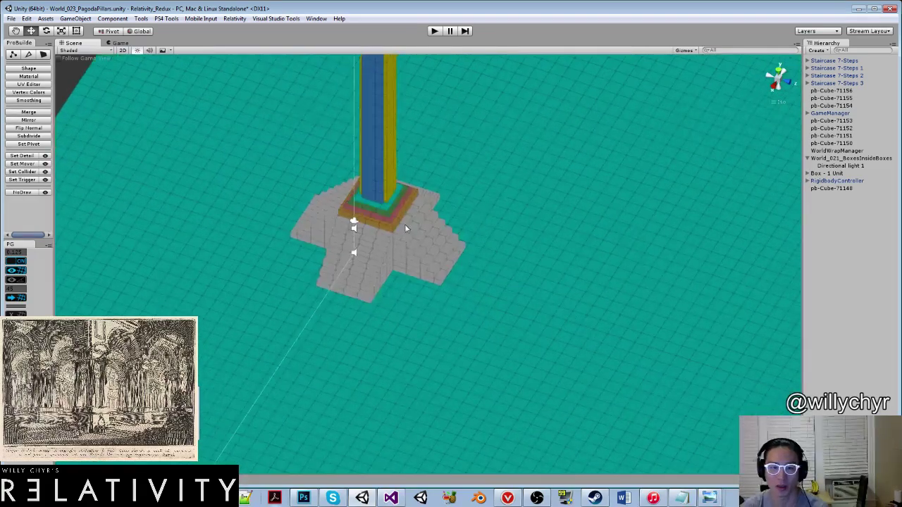
pyautogui.keyDown('alt'); pyautogui.moveTo(411, 212); pyautogui.dragTo(444, 139); pyautogui.keyUp('alt')
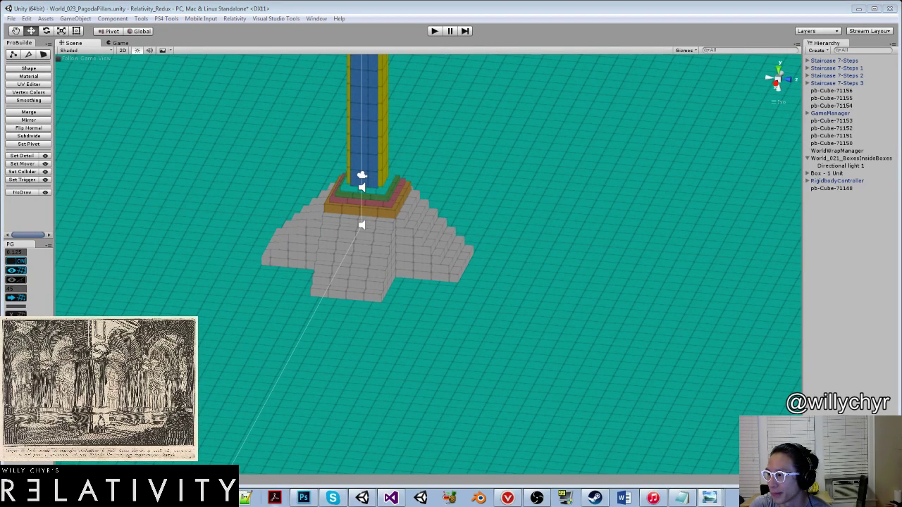
pyautogui.click(451, 230)
pyautogui.keyDown('alt'); pyautogui.moveTo(451, 231); pyautogui.dragTo(353, 233); pyautogui.keyUp('alt')
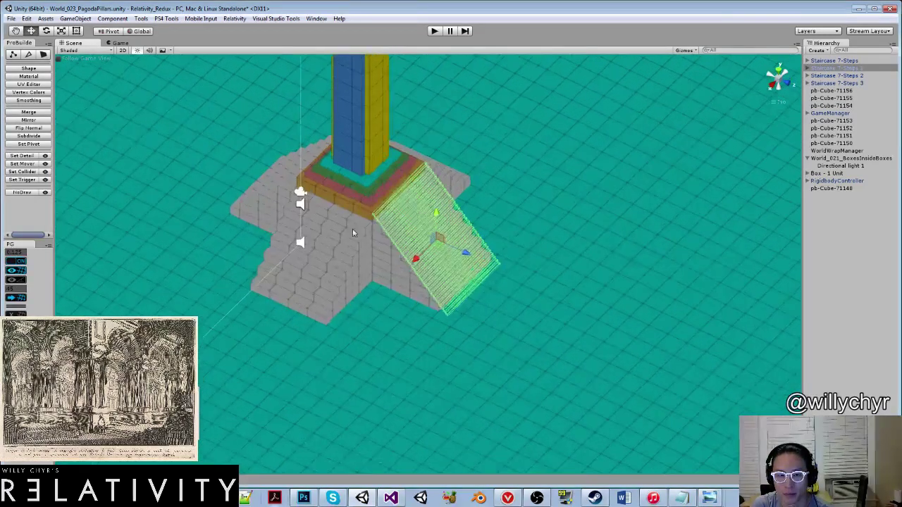
pyautogui.scroll(2, 353, 232)
pyautogui.click(364, 207)
pyautogui.scroll(-10, 437, 178)
pyautogui.keyDown('alt'); pyautogui.moveTo(437, 178); pyautogui.dragTo(543, 172); pyautogui.keyUp('alt')
pyautogui.scroll(-10, 390, 266)
pyautogui.scroll(-2, 544, 172)
pyautogui.moveTo(564, 173); pyautogui.dragTo(504, 243, button='middle')
pyautogui.scroll(7, 504, 244)
pyautogui.keyDown('alt'); pyautogui.moveTo(504, 243); pyautogui.dragTo(563, 97); pyautogui.keyUp('alt')
pyautogui.scroll(10, 484, 161)
pyautogui.scroll(3, 423, 246)
pyautogui.keyDown('alt'); pyautogui.moveTo(497, 181); pyautogui.dragTo(407, 235); pyautogui.keyUp('alt')
pyautogui.press('g')
pyautogui.click(466, 263)
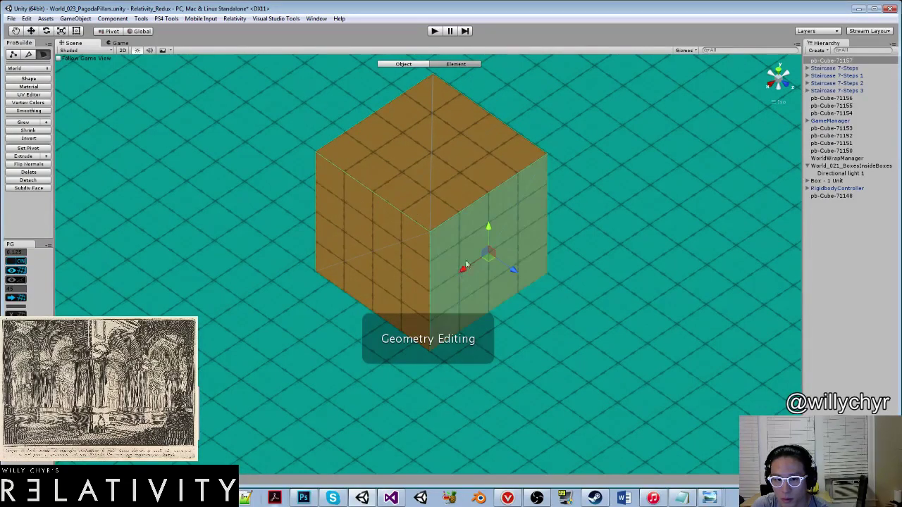
# Bring the piranesi reference engraving into view, study its pillars and bases, and move it out of the way.
pyautogui.scroll(-3, 466, 263)
pyautogui.keyDown('alt'); pyautogui.moveTo(489, 247); pyautogui.dragTo(556, 276); pyautogui.keyUp('alt')
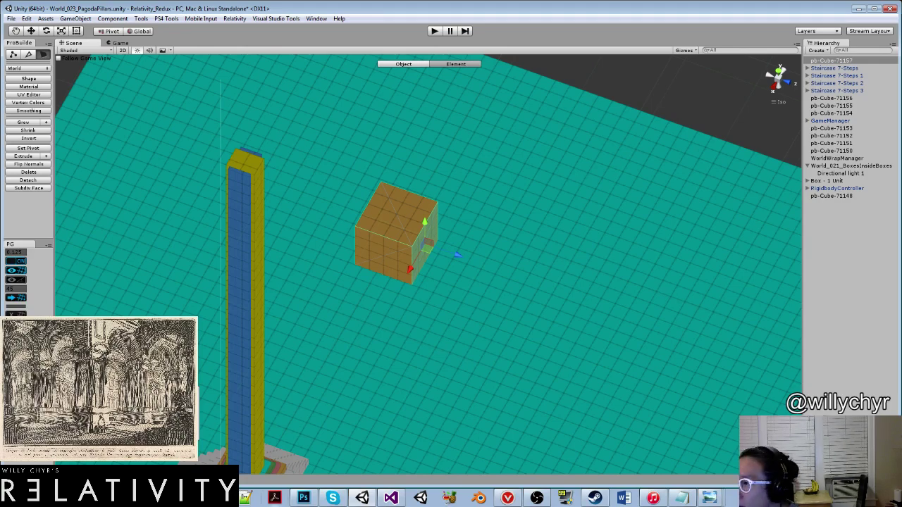
pyautogui.moveTo(901, 56); pyautogui.dragTo(304, 56)
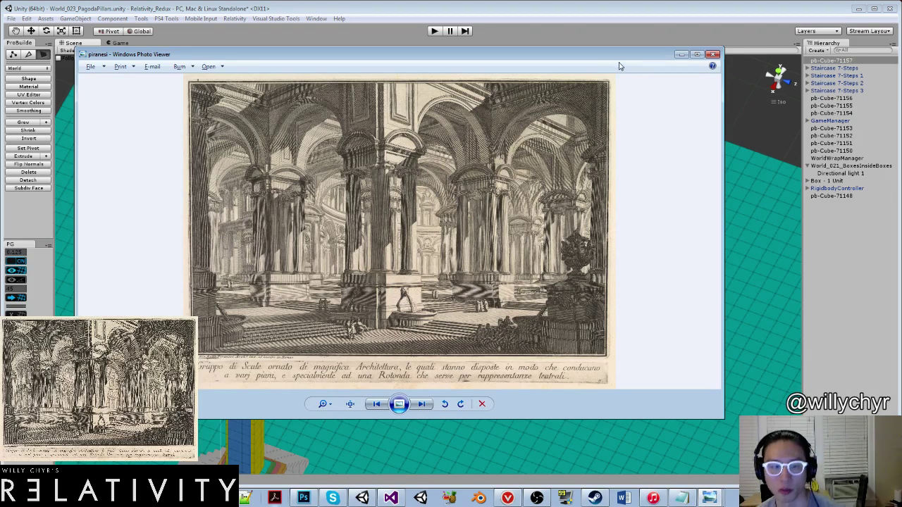
pyautogui.moveTo(618, 57); pyautogui.dragTo(901, 69)
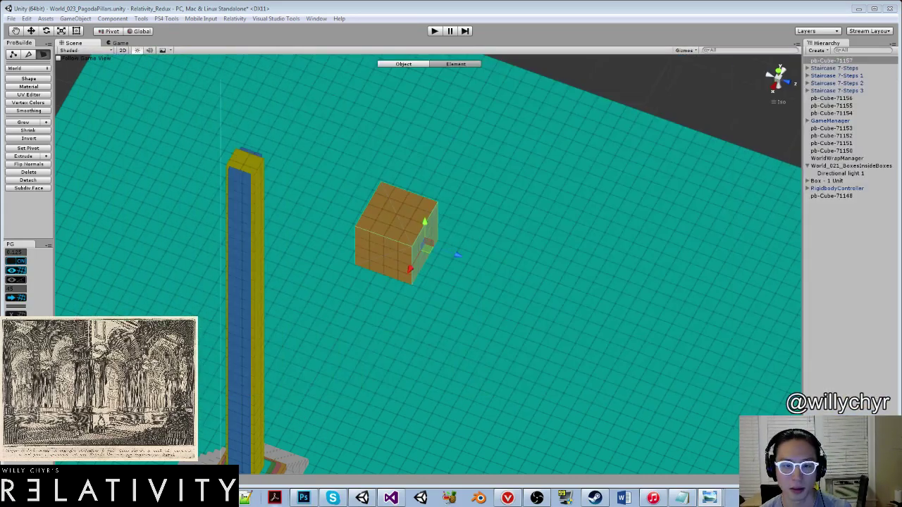
# Pull the copied orange block's side faces outward to form a wide, roughly square slab, and center its pivot.
pyautogui.scroll(4, 456, 257)
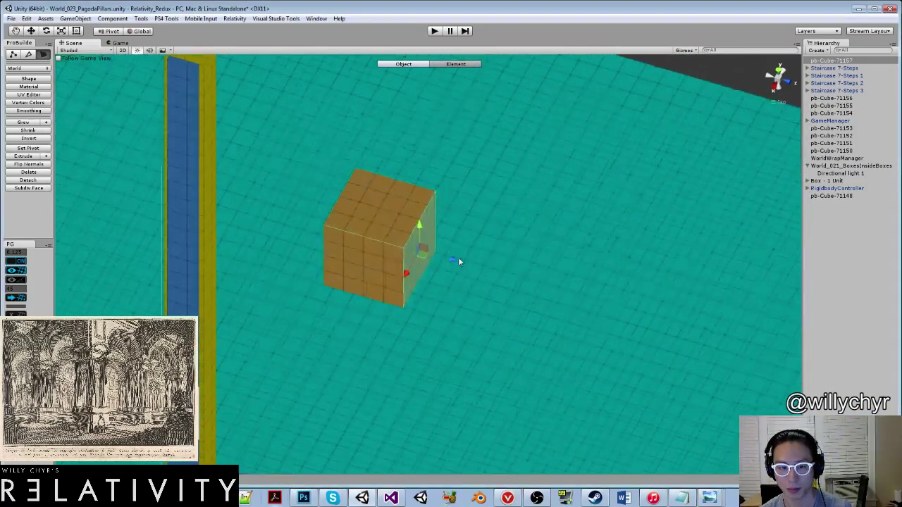
pyautogui.keyDown('shift'); pyautogui.moveTo(451, 258); pyautogui.dragTo(656, 306); pyautogui.keyUp('shift')
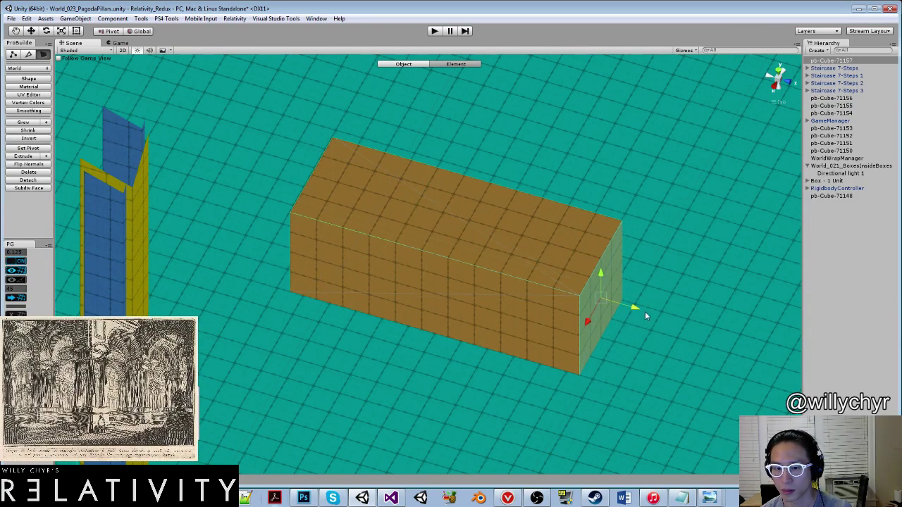
pyautogui.keyDown('alt'); pyautogui.moveTo(655, 276); pyautogui.dragTo(658, 255); pyautogui.keyUp('alt')
pyautogui.click(496, 215)
pyautogui.press('g')
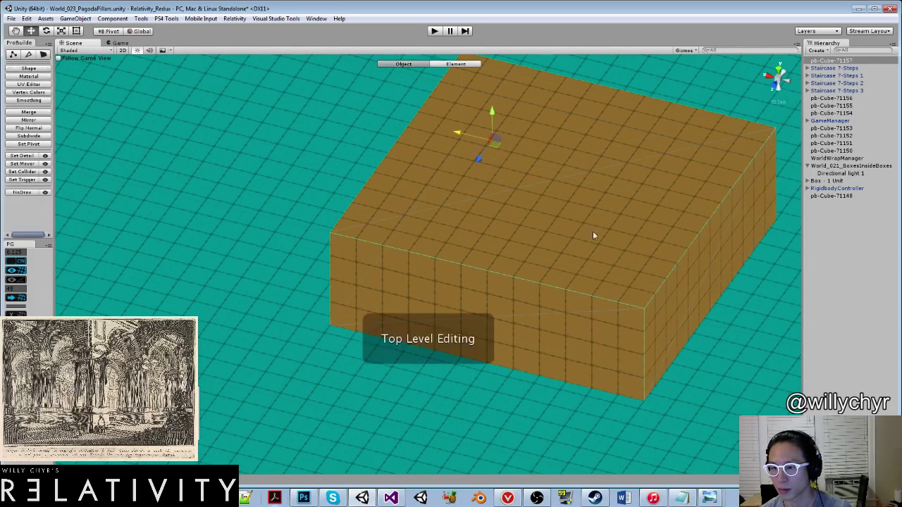
pyautogui.hotkey('ctrl', 'j')
# Raise the slab's top face to about double its height, and center the enlarged block's pivot.
pyautogui.scroll(-10, 532, 196)
pyautogui.scroll(-4, 529, 194)
pyautogui.keyDown('alt'); pyautogui.moveTo(499, 358); pyautogui.dragTo(572, 247); pyautogui.keyUp('alt')
pyautogui.scroll(3, 523, 236)
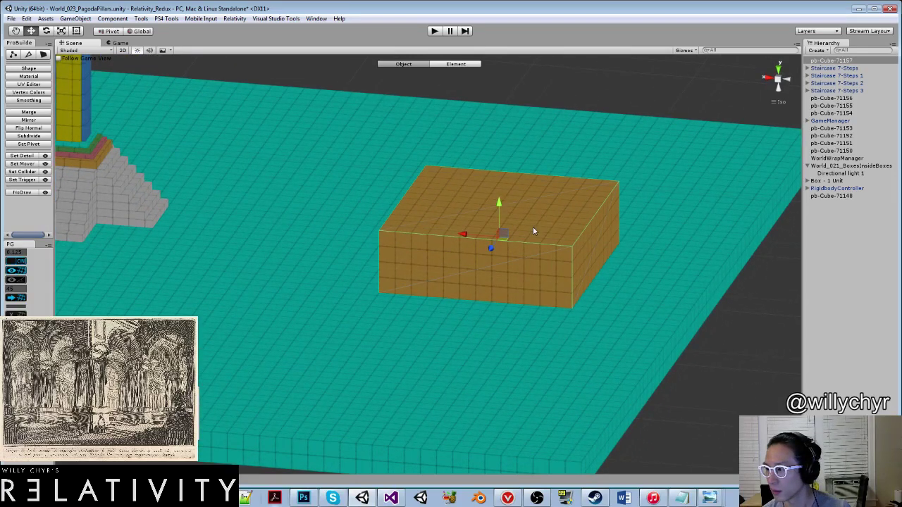
pyautogui.press('g')
pyautogui.click(533, 230)
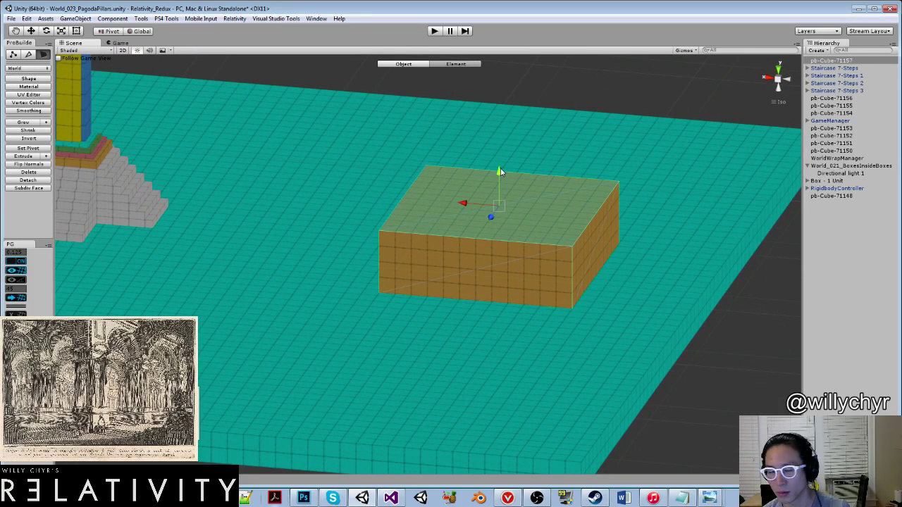
pyautogui.moveTo(500, 172); pyautogui.dragTo(492, 117)
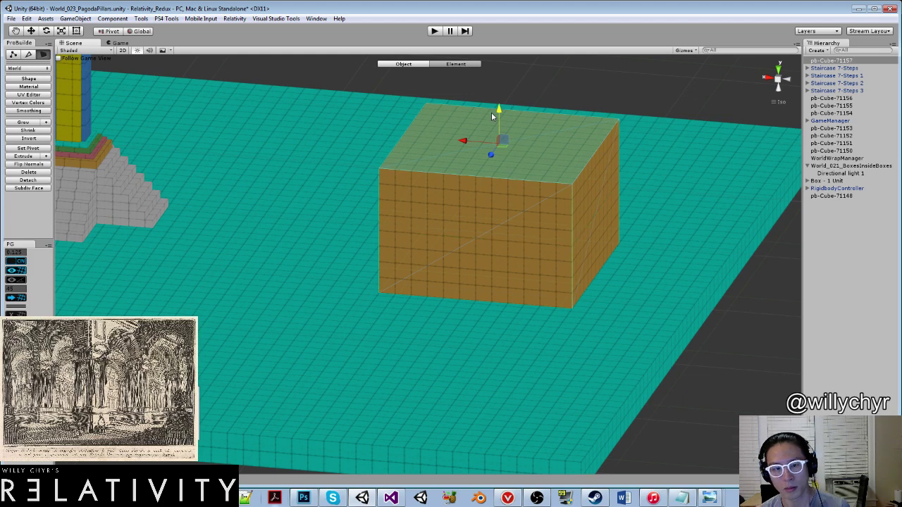
pyautogui.press('g')
pyautogui.hotkey('ctrl', 'j')
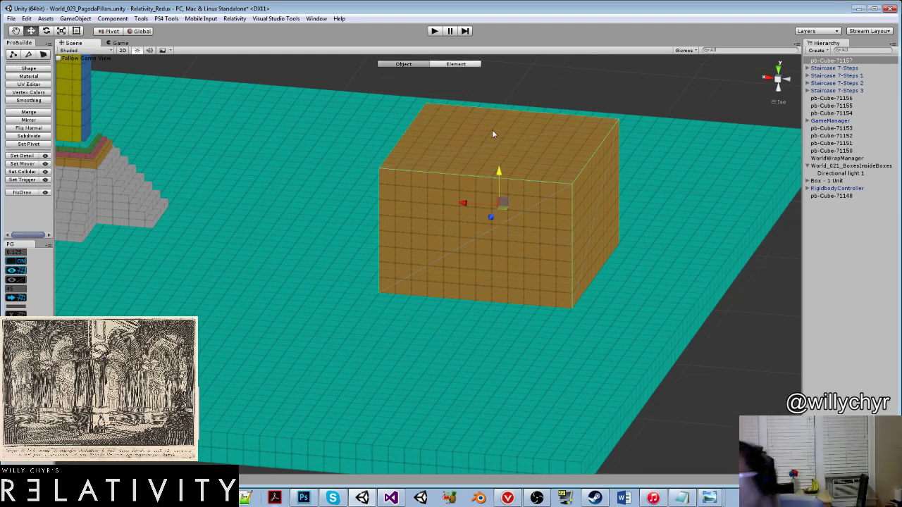
# Duplicate the enlarged orange block and move the copy upward above the original.
pyautogui.scroll(5, 455, 218)
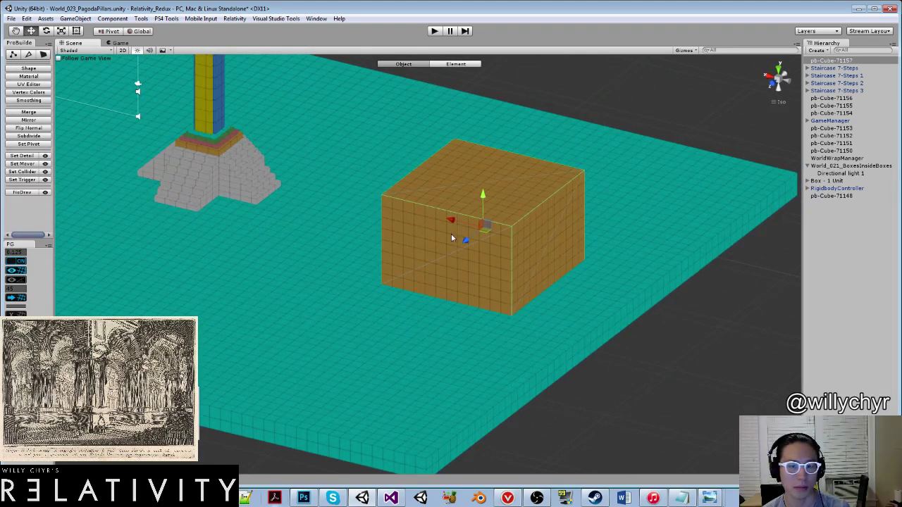
pyautogui.hotkey('ctrl', 'd')
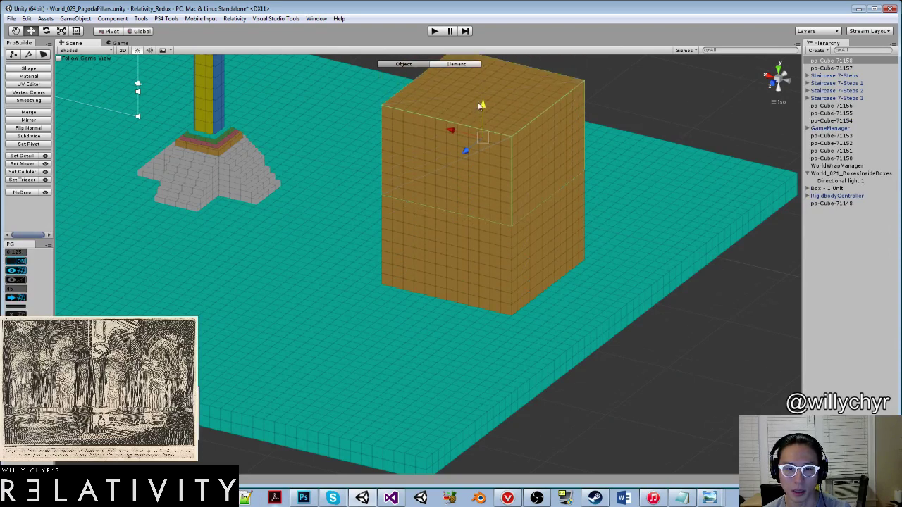